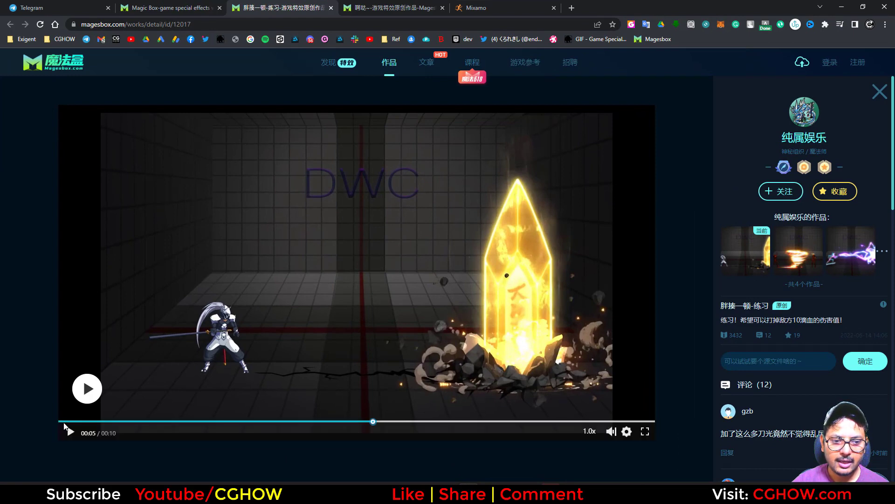
- Play the reference effect video and pause it where the glowing crystal stands
{"action": "left_click", "coordinate": [64, 422]}
{"action": "left_click", "coordinate": [70, 432]}
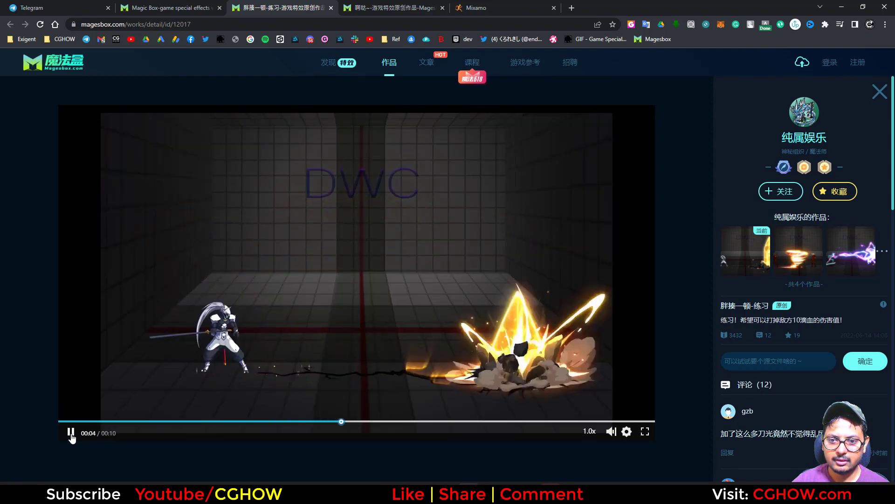
{"action": "left_click", "coordinate": [71, 432]}
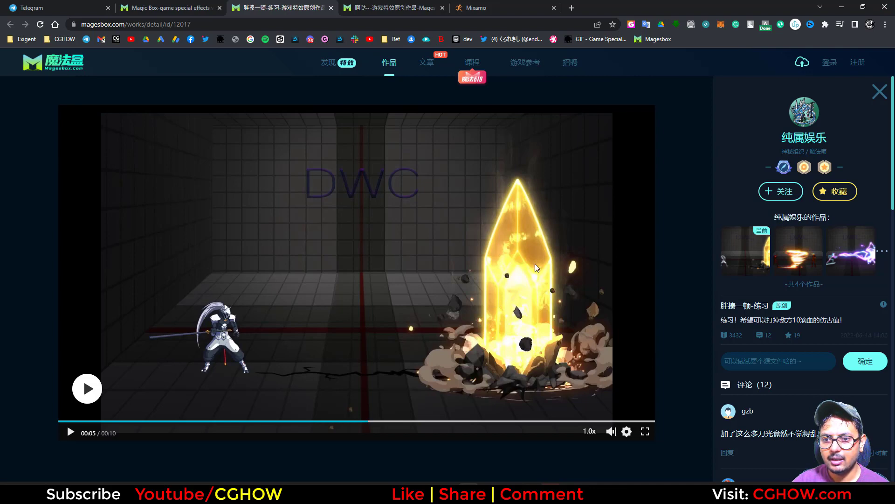
- Switch to Maya and create a polygon cylinder at the centre of the grid
{"action": "left_click", "coordinate": [841, 8]}
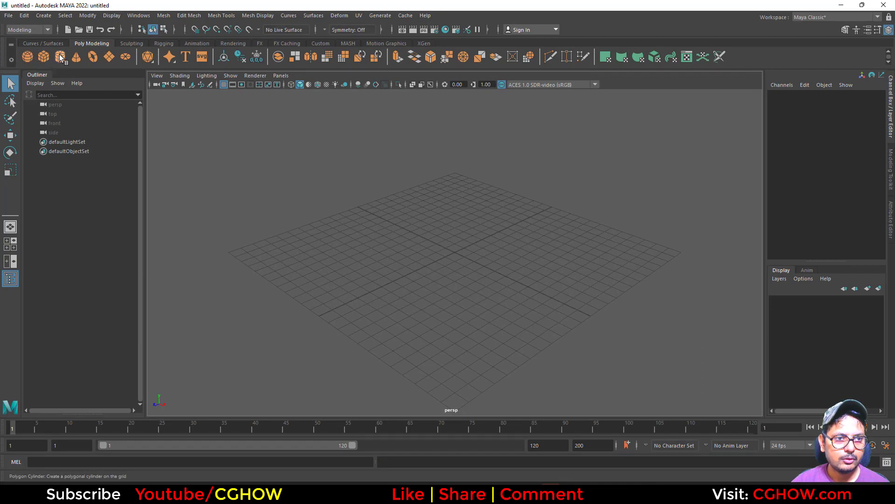
{"action": "left_click", "coordinate": [60, 57]}
{"action": "right_click_drag", "start_coordinate": [550, 284], "coordinate": [599, 335], "text": "alt"}
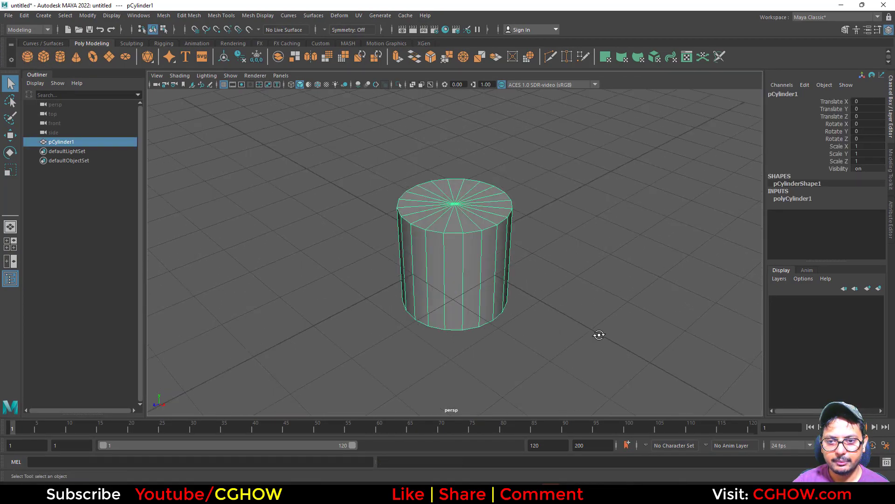
- Set the cylinder's Subdivisions Axis to 8
{"action": "left_click_drag", "start_coordinate": [599, 335], "coordinate": [660, 370], "text": "alt"}
{"action": "left_click", "coordinate": [809, 199]}
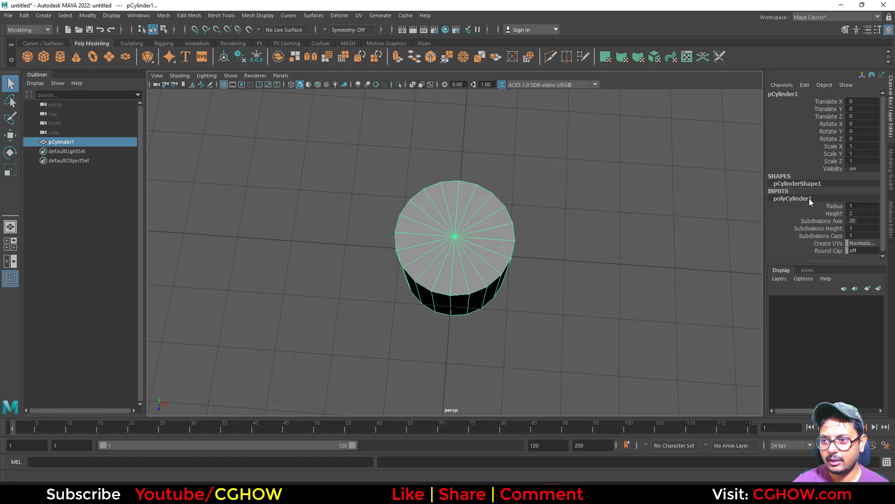
{"action": "left_click", "coordinate": [824, 229]}
{"action": "left_click", "coordinate": [822, 221]}
{"action": "middle_click_drag", "start_coordinate": [620, 276], "coordinate": [564, 271]}
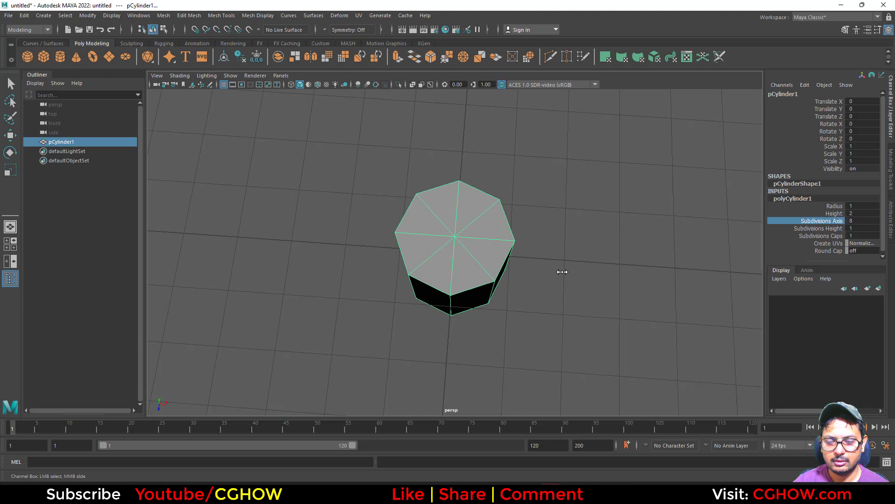
{"action": "middle_click_drag", "start_coordinate": [560, 272], "coordinate": [560, 270]}
{"action": "left_click_drag", "start_coordinate": [561, 273], "coordinate": [551, 319], "text": "alt"}
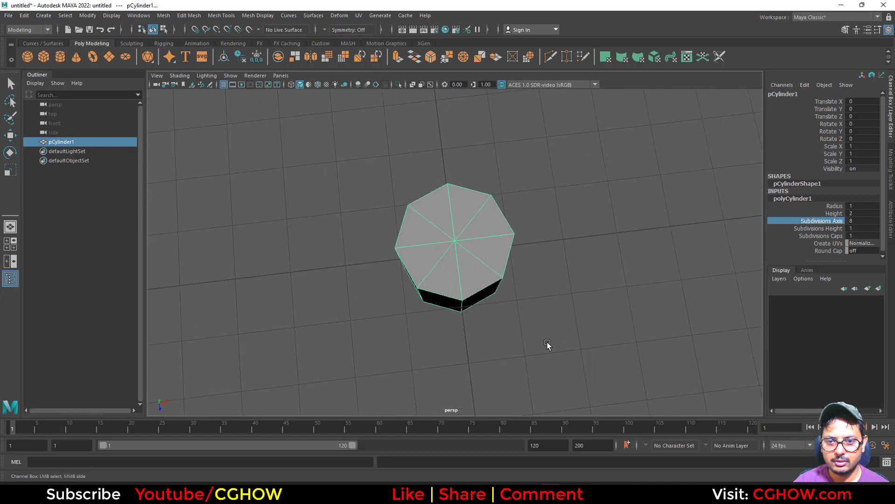
- Flatten the cylinder to a Scale Y of 0.435, stretch it to a Scale Z of 4.117, and check the reference video
{"action": "mouse_move", "coordinate": [456, 236]}
{"action": "left_mouse_down", "text": "alt"}
{"action": "mouse_move", "coordinate": [488, 214]}
{"action": "mouse_move", "coordinate": [495, 238]}
{"action": "mouse_move", "coordinate": [453, 245]}
{"action": "left_mouse_up", "text": "alt"}
{"action": "key", "text": "r"}
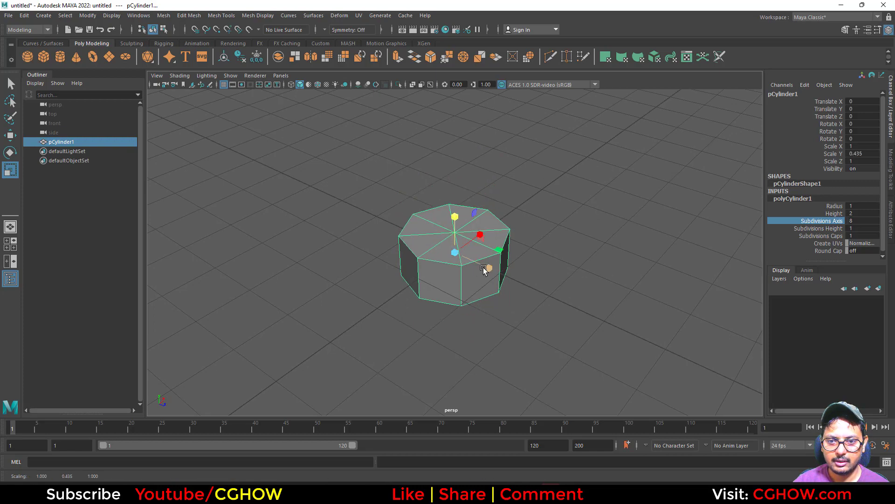
{"action": "left_click_drag", "start_coordinate": [484, 270], "coordinate": [466, 326]}
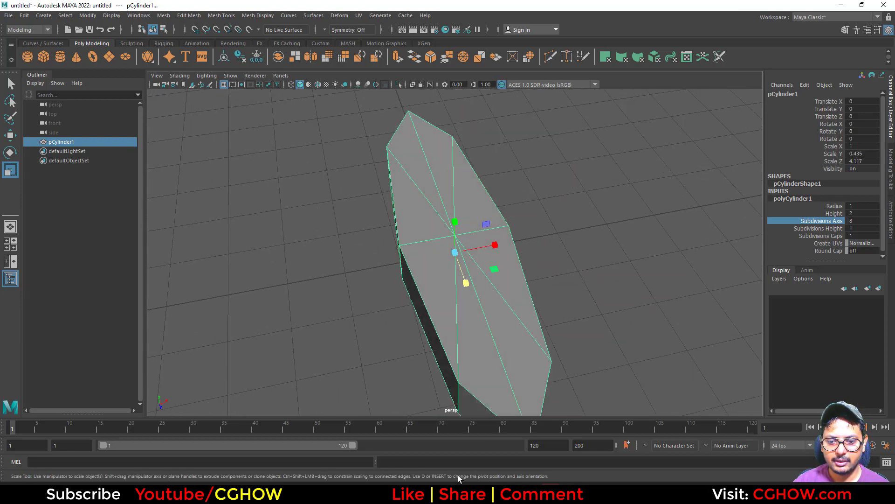
{"action": "left_click", "coordinate": [466, 492]}
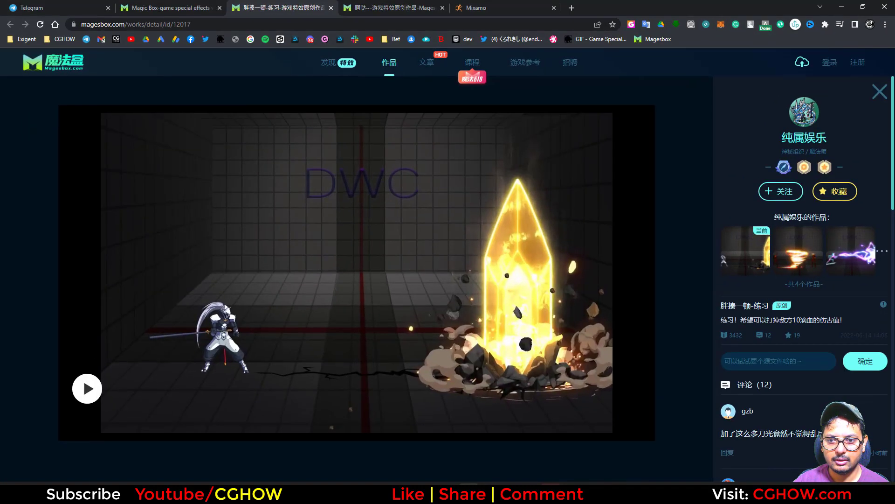
{"action": "left_click", "coordinate": [468, 492]}
- Set the cylinder's Subdivisions Height to 2 and scale its middle edge loop outward
{"action": "left_click_drag", "start_coordinate": [422, 297], "coordinate": [444, 274], "text": "alt"}
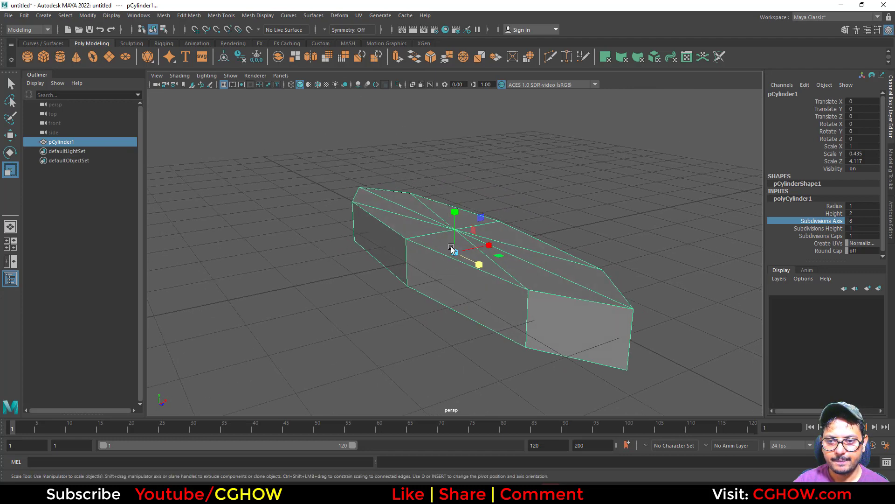
{"action": "left_click", "coordinate": [823, 229]}
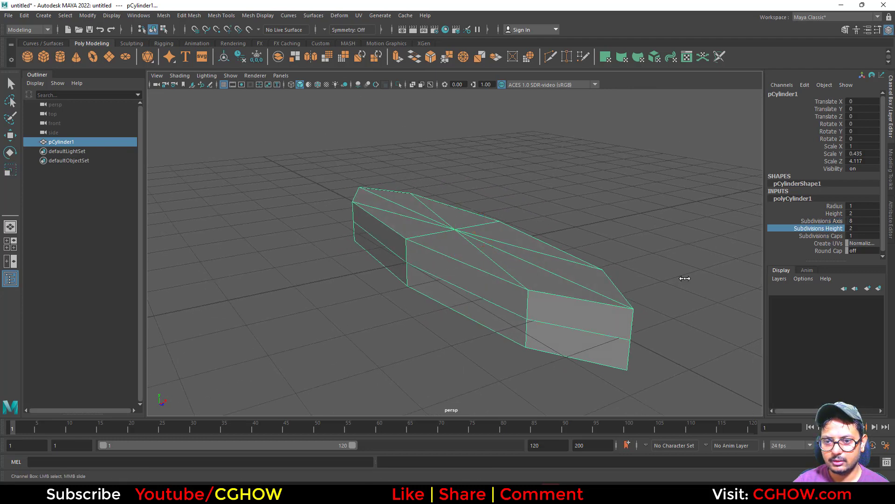
{"action": "right_click_drag", "start_coordinate": [484, 233], "coordinate": [484, 208]}
{"action": "left_click", "coordinate": [490, 306]}
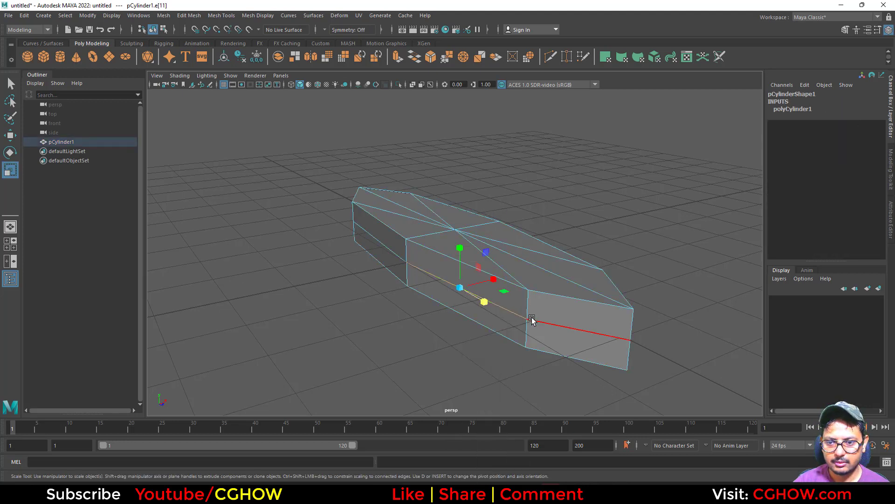
{"action": "left_click_drag", "start_coordinate": [454, 253], "coordinate": [420, 306], "text": "alt"}
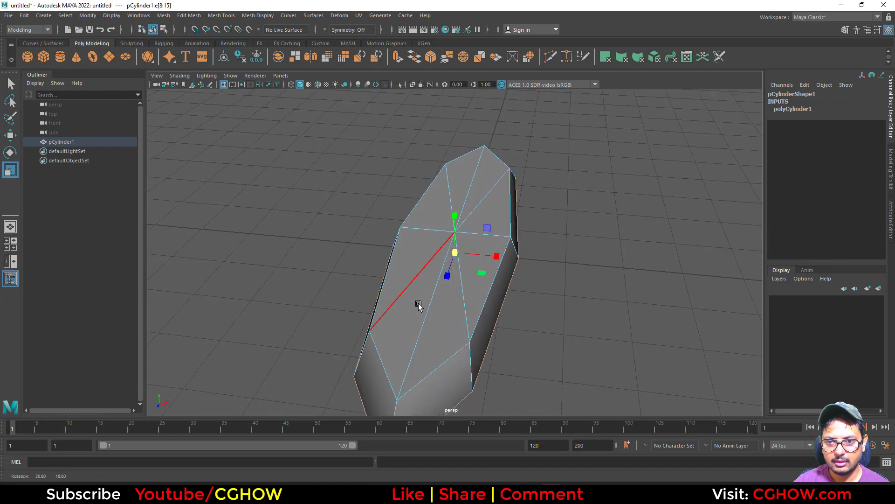
{"action": "left_click_drag", "start_coordinate": [496, 256], "coordinate": [539, 304]}
- Scale the centre vertices of the upper and lower caps apart along Y to make both faces bulge
{"action": "right_click_drag", "start_coordinate": [502, 251], "coordinate": [452, 232]}
{"action": "left_click", "coordinate": [452, 232]}
{"action": "left_click_drag", "start_coordinate": [452, 231], "coordinate": [472, 256], "text": "alt"}
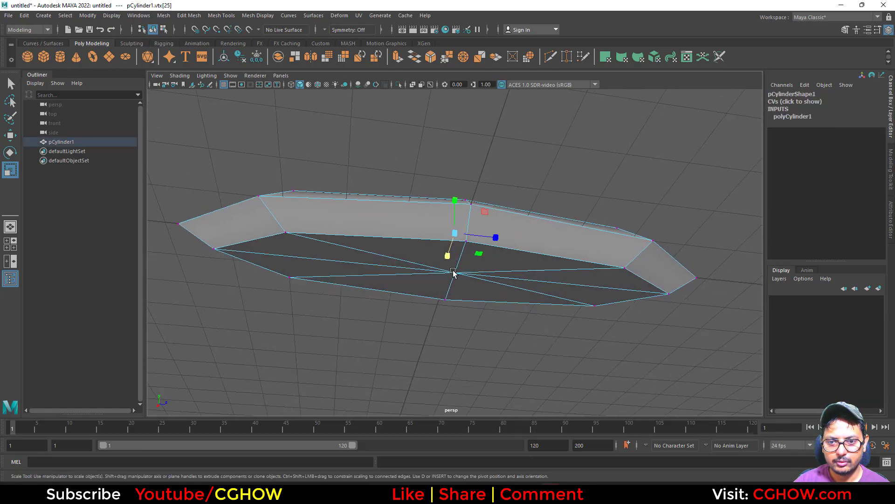
{"action": "left_click", "coordinate": [455, 273], "text": "shift"}
{"action": "left_click_drag", "start_coordinate": [473, 321], "coordinate": [469, 342], "text": "alt"}
{"action": "left_click_drag", "start_coordinate": [455, 211], "coordinate": [455, 188]}
{"action": "left_click_drag", "start_coordinate": [437, 253], "coordinate": [379, 294], "text": "alt"}
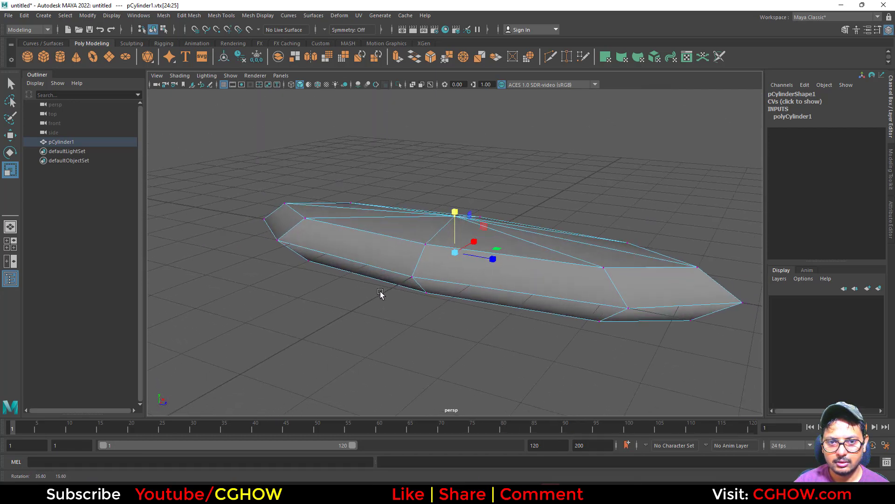
- Return to object selection, examine the crystal shape from several angles, and compare it with the reference video
{"action": "right_click_drag", "start_coordinate": [404, 226], "coordinate": [465, 198]}
{"action": "left_click", "coordinate": [542, 216]}
{"action": "left_click_drag", "start_coordinate": [542, 218], "coordinate": [467, 308], "text": "alt"}
{"action": "left_click", "coordinate": [480, 299]}
{"action": "right_click_drag", "start_coordinate": [530, 264], "coordinate": [365, 299], "text": "alt"}
{"action": "left_click_drag", "start_coordinate": [365, 299], "coordinate": [414, 276], "text": "alt"}
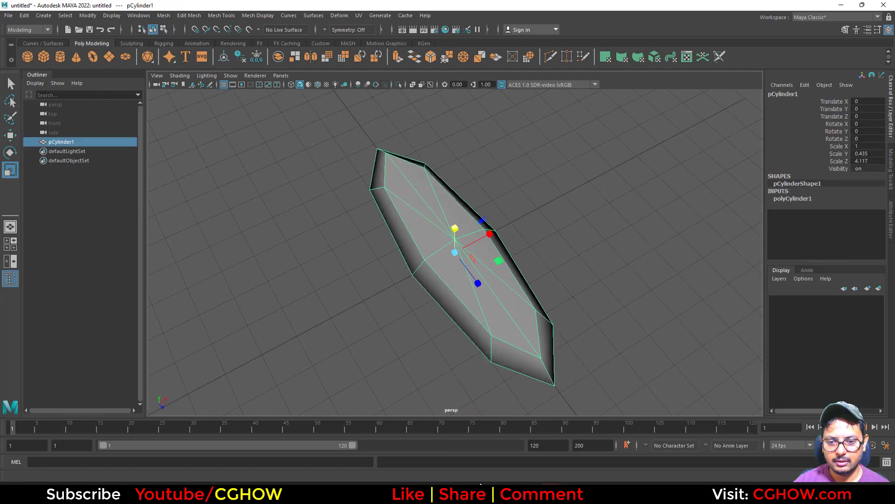
{"action": "key", "text": "alt+Tab"}
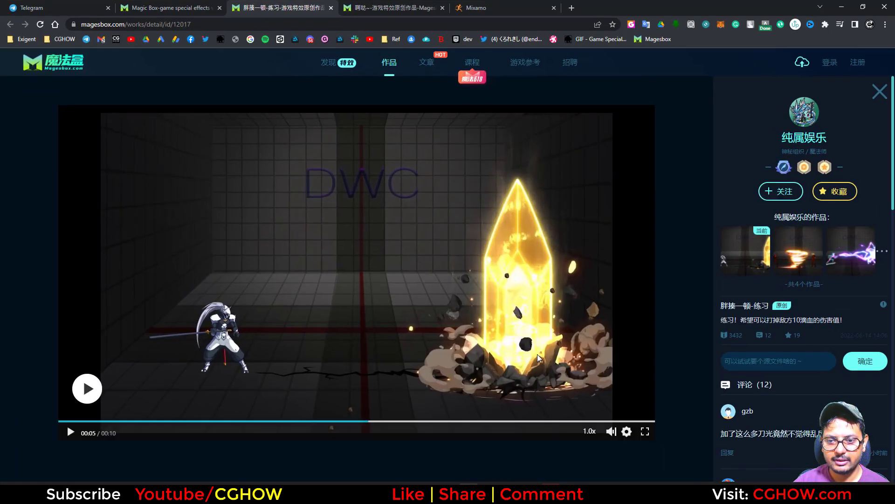
{"action": "left_click", "coordinate": [838, 5]}
- Delete the faces on one half of the crystal's length, leaving a single pointed end
{"action": "left_click_drag", "start_coordinate": [425, 294], "coordinate": [506, 278], "text": "alt"}
{"action": "right_click", "coordinate": [511, 237]}
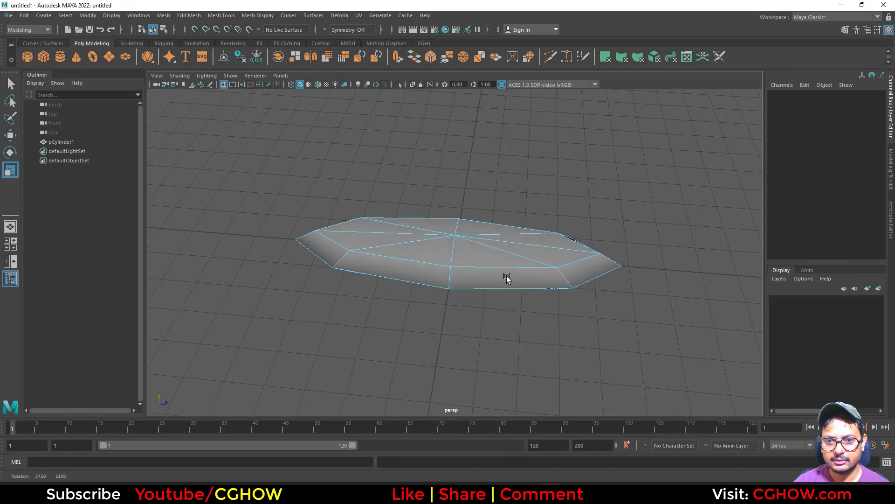
{"action": "left_click_drag", "start_coordinate": [635, 181], "coordinate": [490, 300]}
{"action": "key", "text": "Delete"}
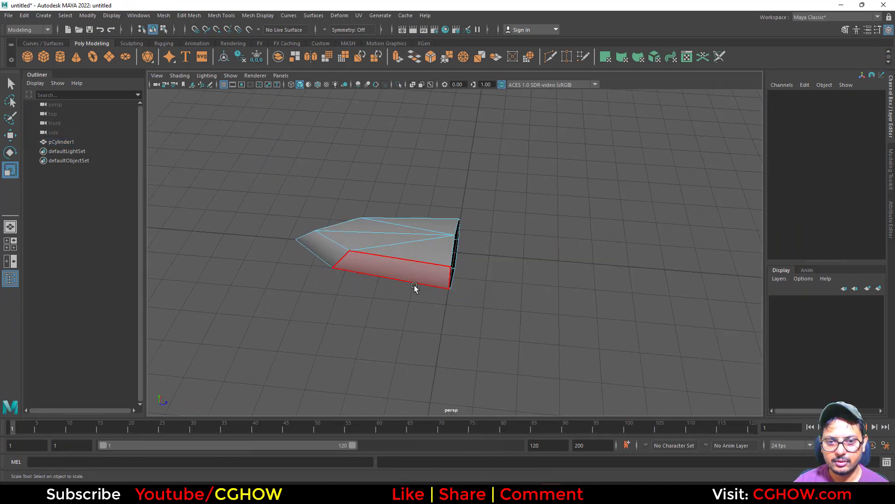
- Stand the half crystal upright by setting its Rotate X to 90
{"action": "left_click_drag", "start_coordinate": [414, 290], "coordinate": [366, 266], "text": "alt"}
{"action": "scroll", "coordinate": [463, 261], "scroll_direction": "up", "scroll_amount": 1}
{"action": "left_click_drag", "start_coordinate": [463, 261], "coordinate": [429, 210], "text": "alt"}
{"action": "right_click_drag", "start_coordinate": [429, 210], "coordinate": [472, 195]}
{"action": "key", "text": "e"}
{"action": "left_click_drag", "start_coordinate": [464, 219], "coordinate": [773, 197]}
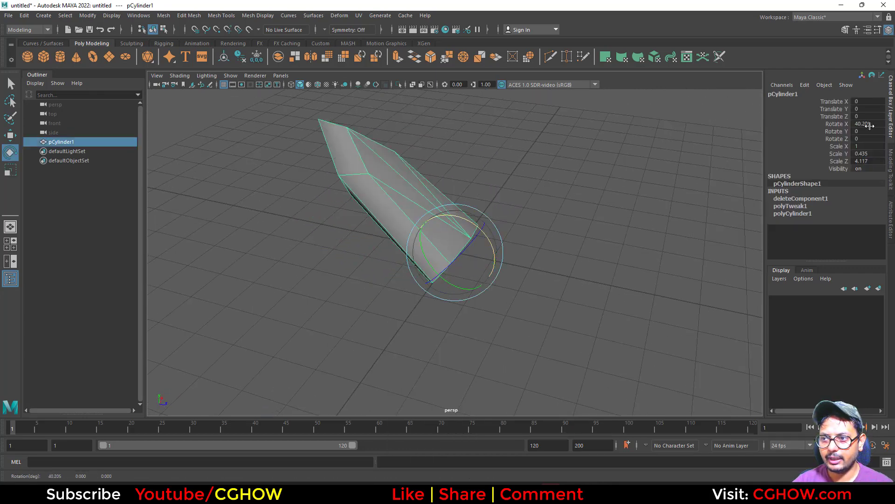
{"action": "type", "text": "90"}
{"action": "key", "text": "Return"}
{"action": "left_click", "coordinate": [565, 218]}
- Open the UV Editor for the crystal, close the UV Toolkit, and move the editor aside to uncover the model
{"action": "left_click_drag", "start_coordinate": [590, 285], "coordinate": [466, 261], "text": "alt"}
{"action": "left_click", "coordinate": [457, 217]}
{"action": "key", "text": "w"}
{"action": "left_click_drag", "start_coordinate": [532, 277], "coordinate": [671, 282], "text": "alt"}
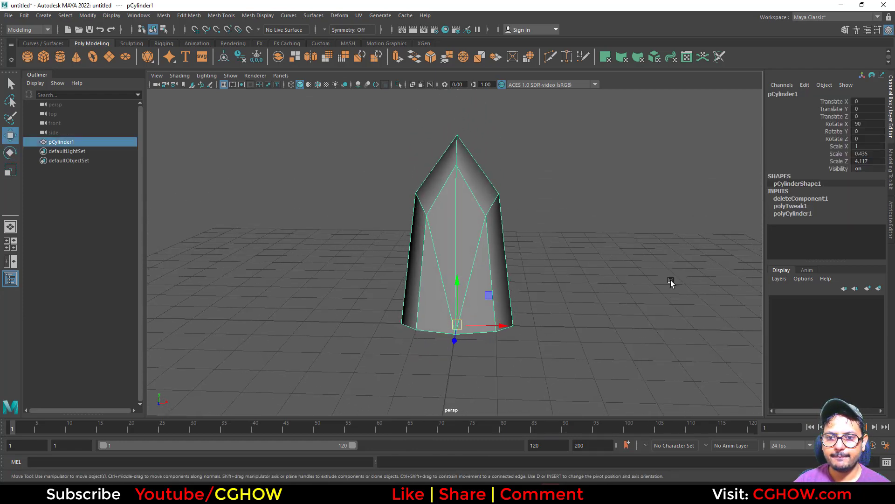
{"action": "left_click", "coordinate": [687, 56]}
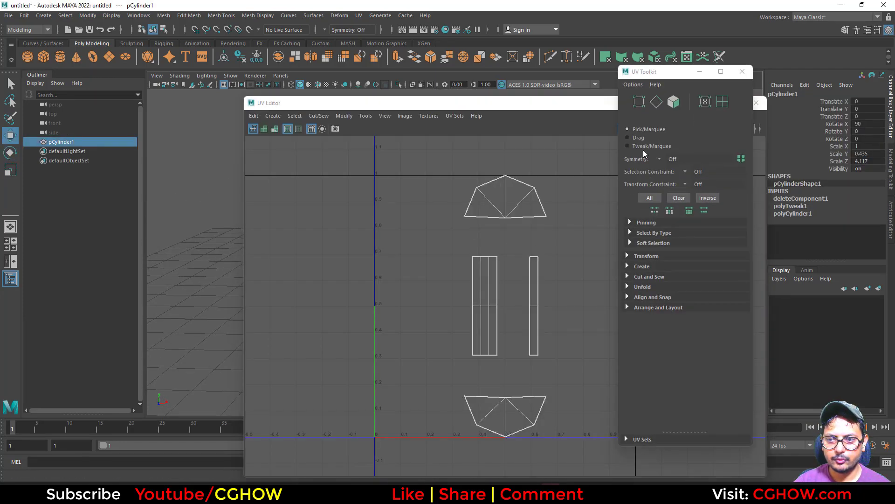
{"action": "left_click", "coordinate": [742, 71]}
{"action": "left_click_drag", "start_coordinate": [455, 103], "coordinate": [683, 135]}
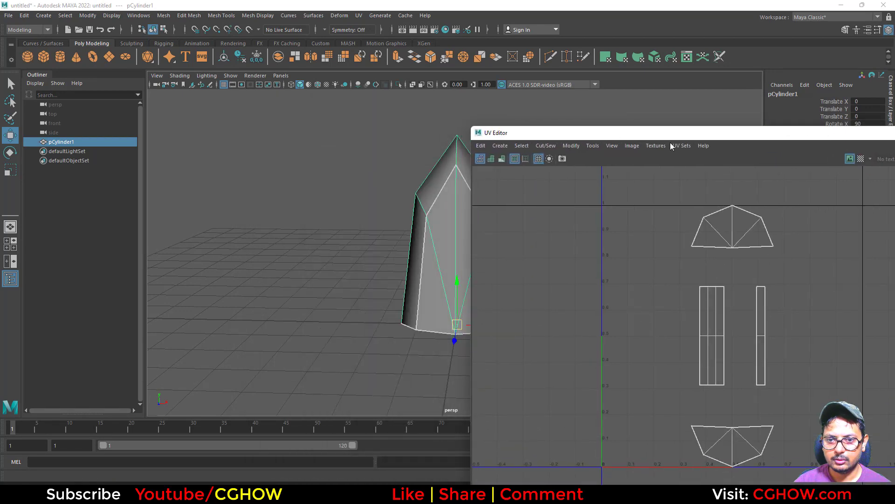
- Try an Automatic UV projection on the crystal
{"action": "left_click_drag", "start_coordinate": [319, 295], "coordinate": [327, 317], "text": "alt"}
{"action": "left_click", "coordinate": [345, 16]}
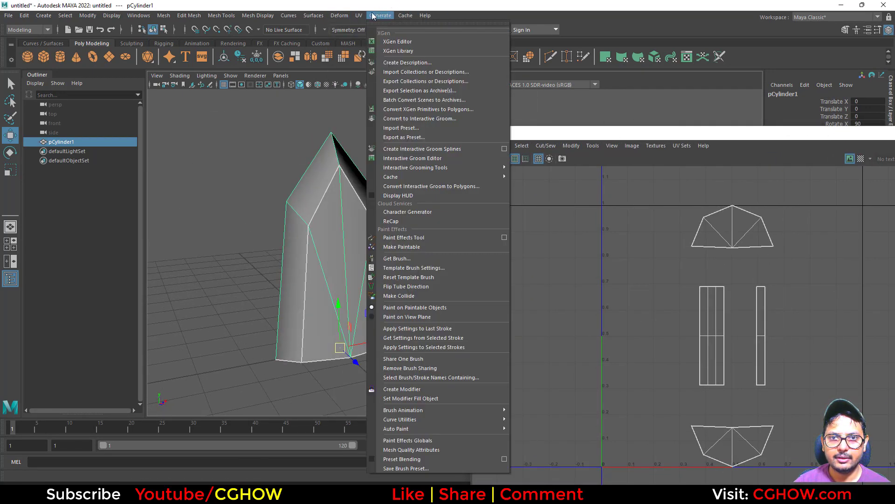
{"action": "mouse_move", "coordinate": [358, 15]}
{"action": "left_click", "coordinate": [382, 69]}
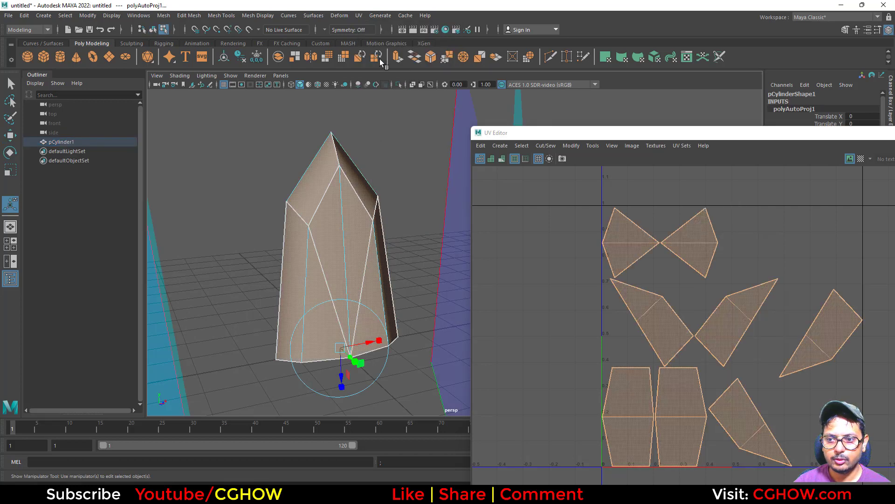
- Try a Cylindrical UV projection on the crystal and examine the layout
{"action": "left_click", "coordinate": [358, 16]}
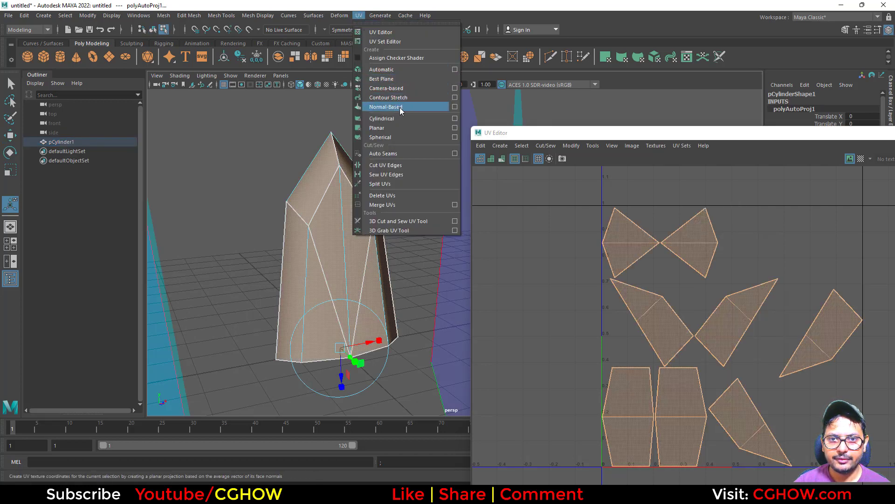
{"action": "left_click", "coordinate": [401, 122]}
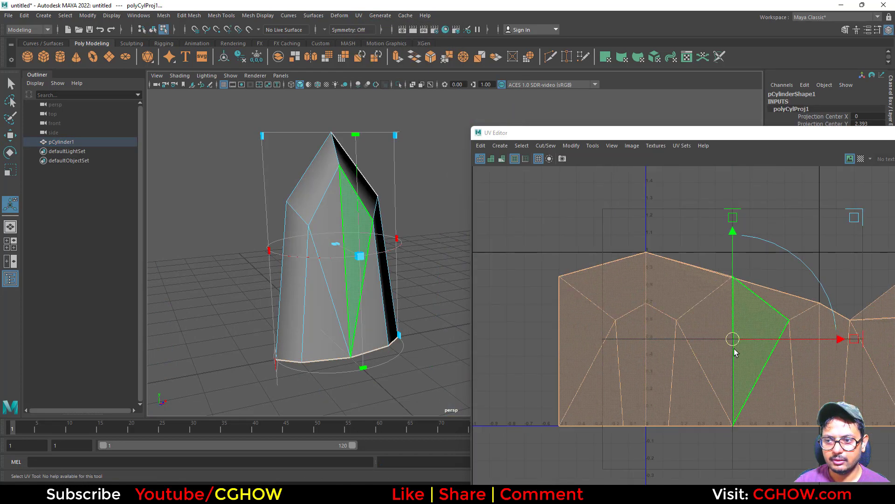
{"action": "middle_click_drag", "start_coordinate": [805, 438], "coordinate": [635, 403], "text": "alt"}
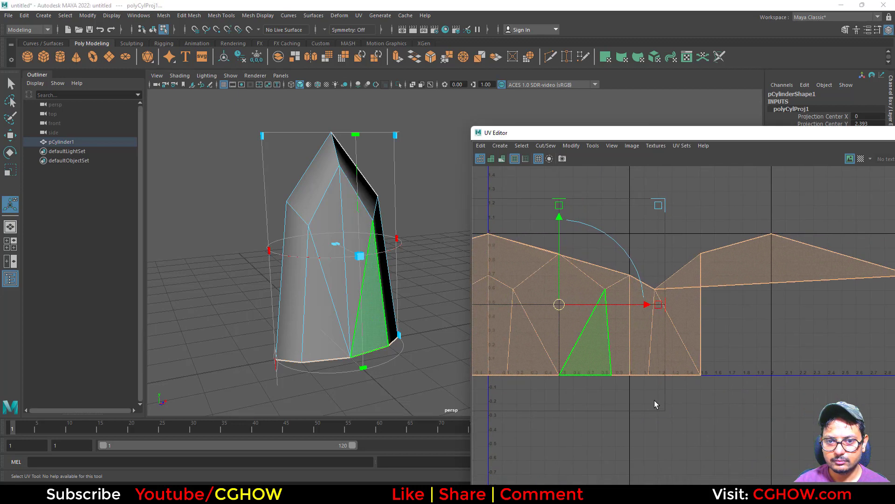
{"action": "scroll", "coordinate": [654, 400], "scroll_direction": "down", "scroll_amount": 1}
- Try a Spherical UV projection on the crystal and examine the layout
{"action": "left_click", "coordinate": [359, 15]}
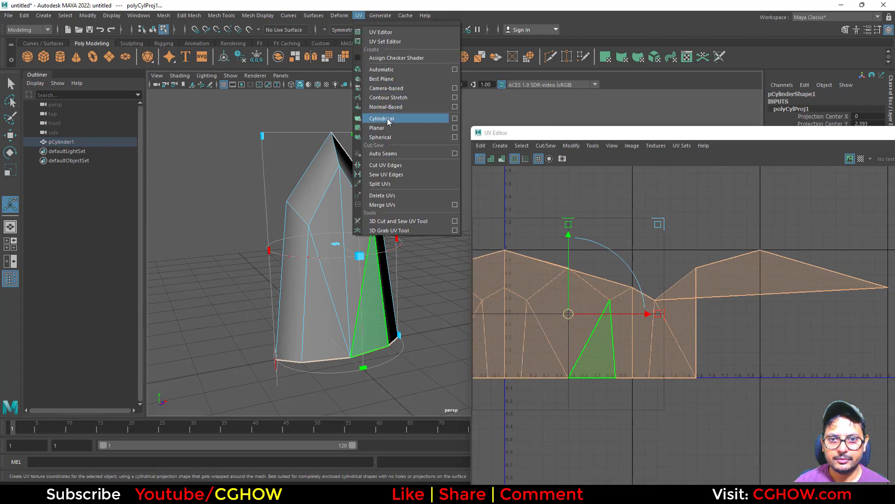
{"action": "left_click", "coordinate": [394, 138]}
{"action": "scroll", "coordinate": [716, 289], "scroll_direction": "down", "scroll_amount": 2}
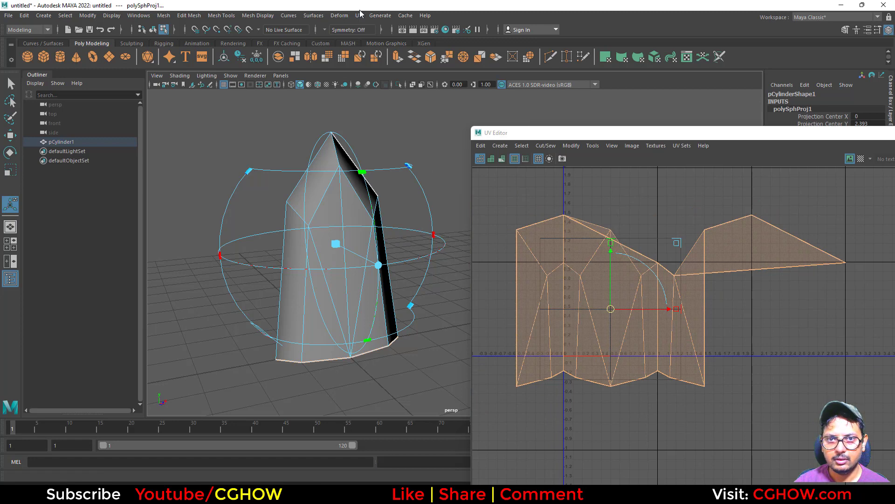
- Project planar UVs onto the crystal from the Y axis, with the projection fitted to its bounding box
{"action": "left_click", "coordinate": [360, 15]}
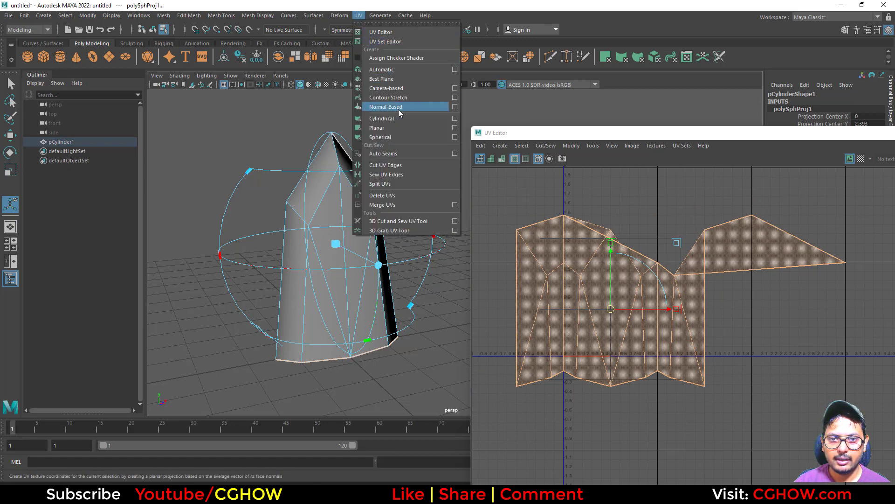
{"action": "left_click", "coordinate": [443, 128]}
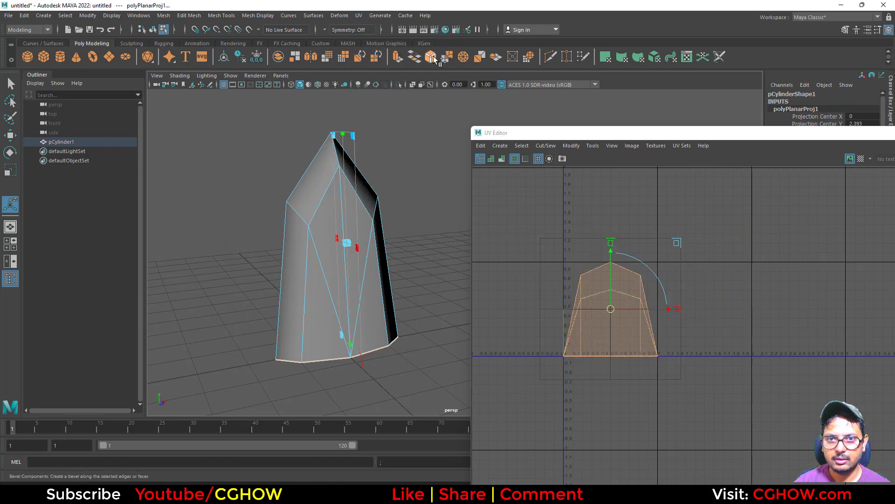
{"action": "left_click", "coordinate": [359, 15]}
{"action": "left_click", "coordinate": [455, 128]}
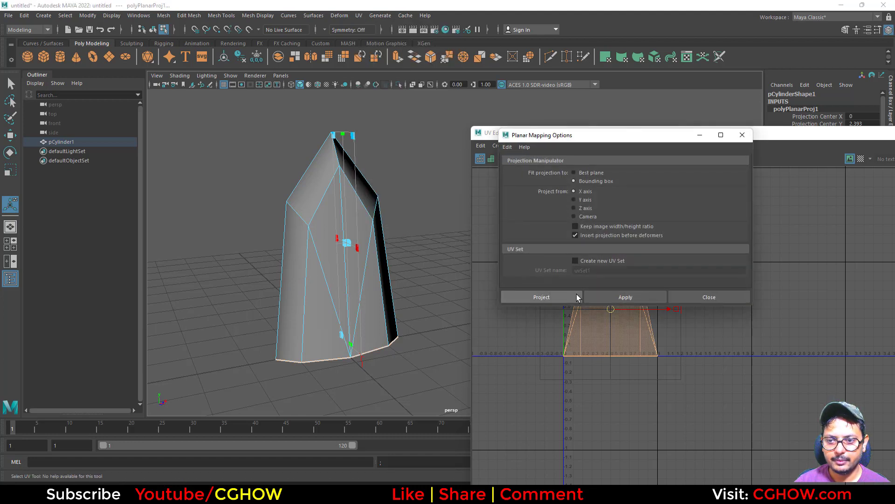
{"action": "left_click", "coordinate": [582, 200]}
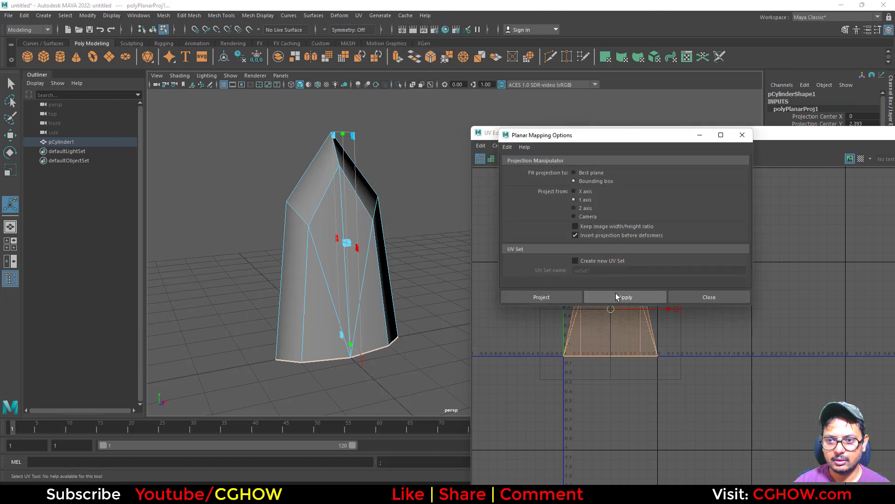
{"action": "left_click", "coordinate": [618, 298]}
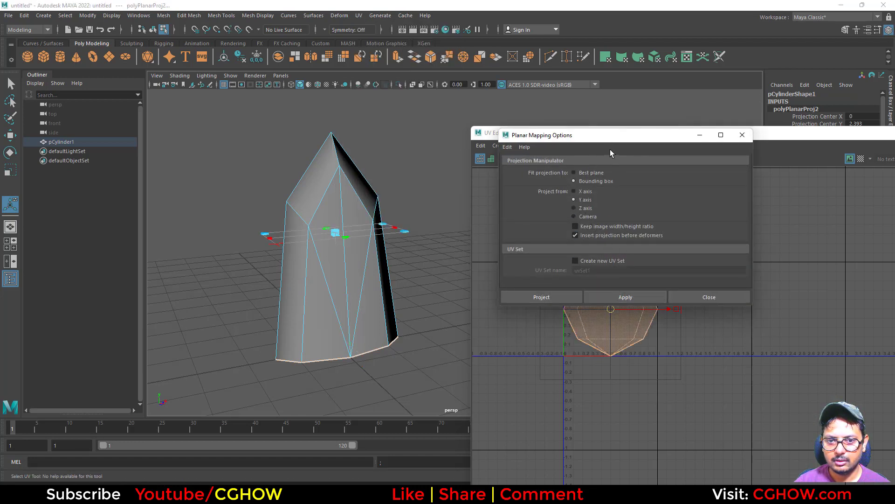
{"action": "left_click", "coordinate": [566, 300]}
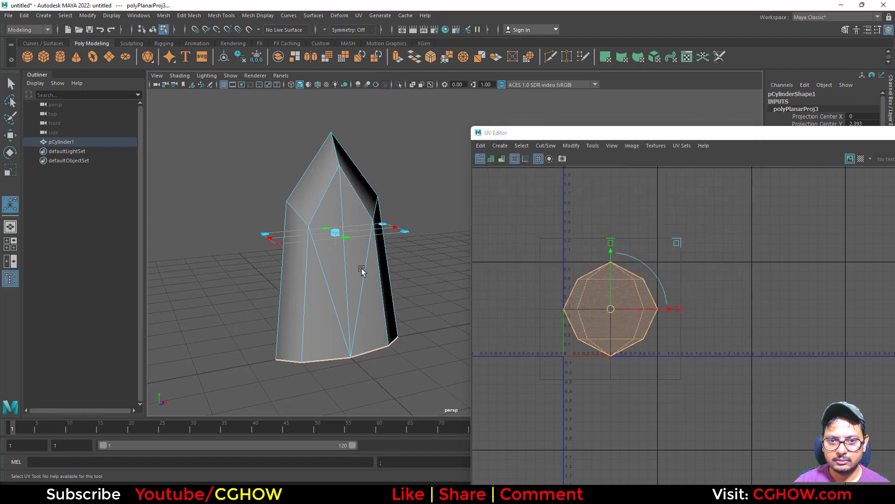
- Select all of the crystal's UVs and unfold them
{"action": "left_click_drag", "start_coordinate": [356, 313], "coordinate": [382, 310], "text": "alt"}
{"action": "scroll", "coordinate": [615, 308], "scroll_direction": "up", "scroll_amount": 2}
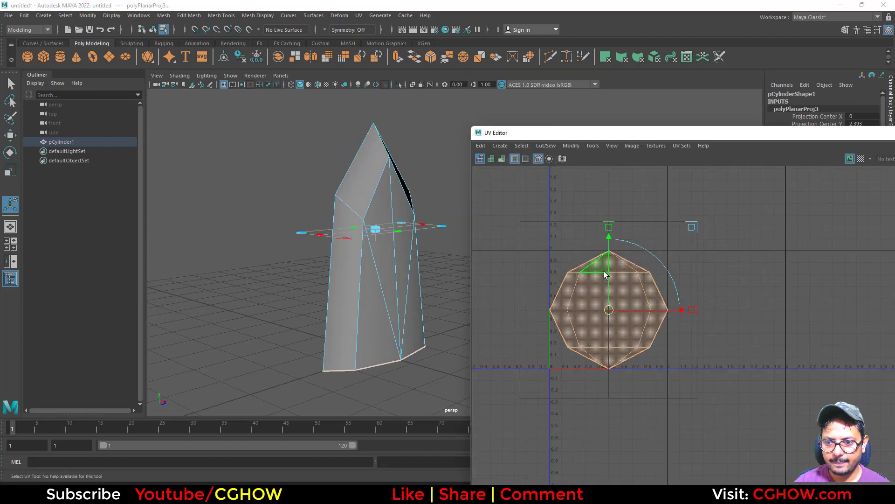
{"action": "right_click_drag", "start_coordinate": [605, 275], "coordinate": [643, 284]}
{"action": "right_click", "coordinate": [633, 286], "text": "shift"}
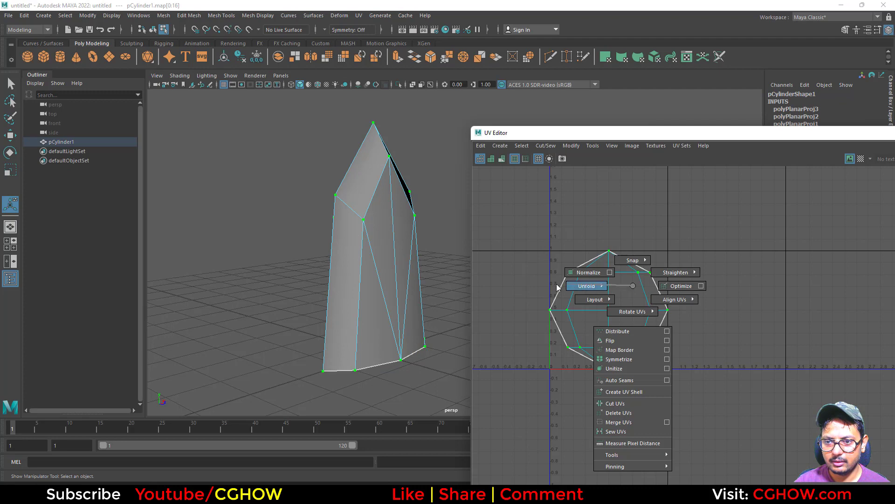
{"action": "mouse_move", "coordinate": [558, 288]}
{"action": "left_click", "coordinate": [502, 283]}
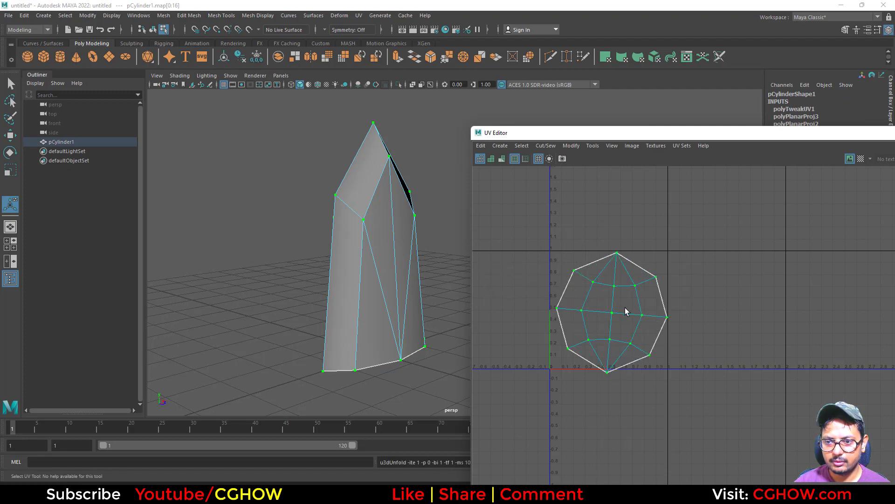
- Normalize the unfolded UV shell to fill the 0-to-1 UV space
{"action": "scroll", "coordinate": [626, 311], "scroll_direction": "up", "scroll_amount": 2}
{"action": "left_click_drag", "start_coordinate": [359, 273], "coordinate": [328, 273], "text": "alt"}
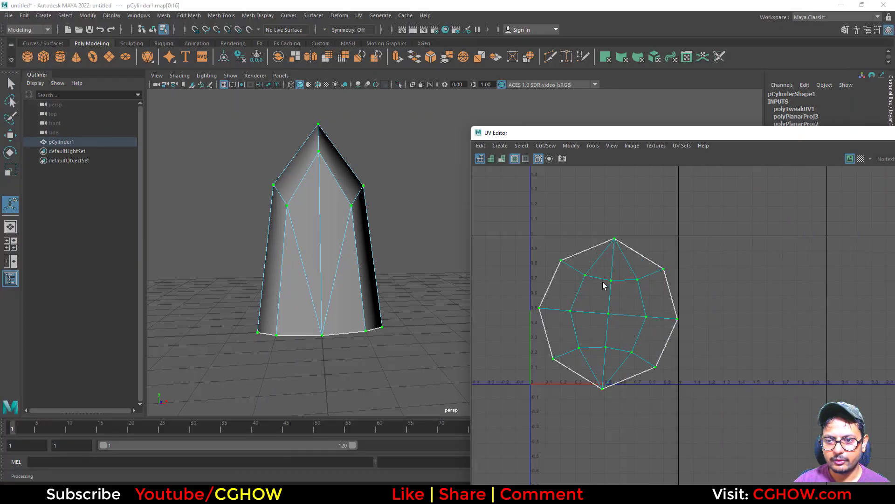
{"action": "right_click_drag", "start_coordinate": [604, 260], "coordinate": [587, 256]}
{"action": "left_click", "coordinate": [638, 278]}
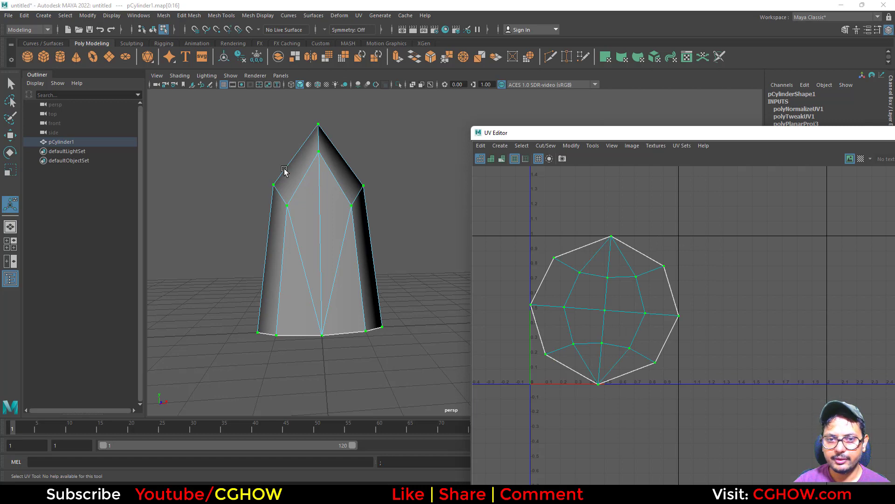
- Cut new edges with Multi-Cut on one broad face, from one base vertex up to the central edge and down to the opposite base vertex
{"action": "right_click_drag", "start_coordinate": [284, 170], "coordinate": [327, 141]}
{"action": "key", "text": "w"}
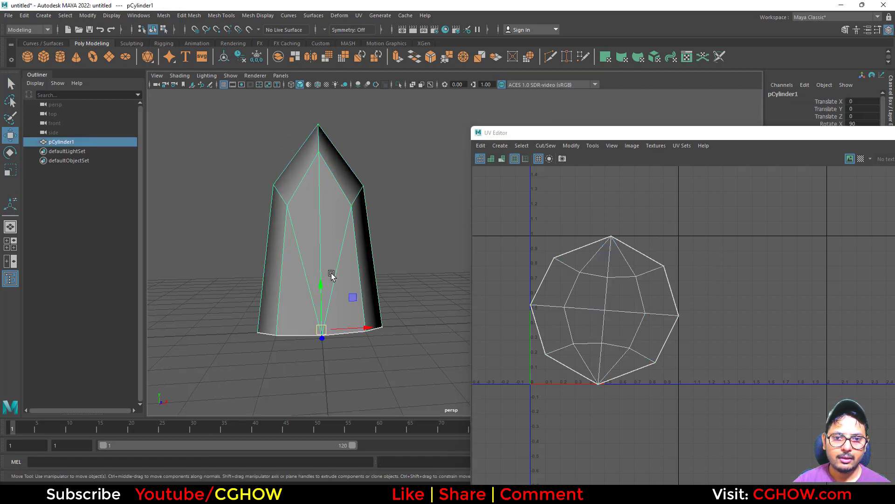
{"action": "left_click_drag", "start_coordinate": [332, 276], "coordinate": [353, 273], "text": "alt"}
{"action": "left_click_drag", "start_coordinate": [321, 269], "coordinate": [279, 264], "text": "alt"}
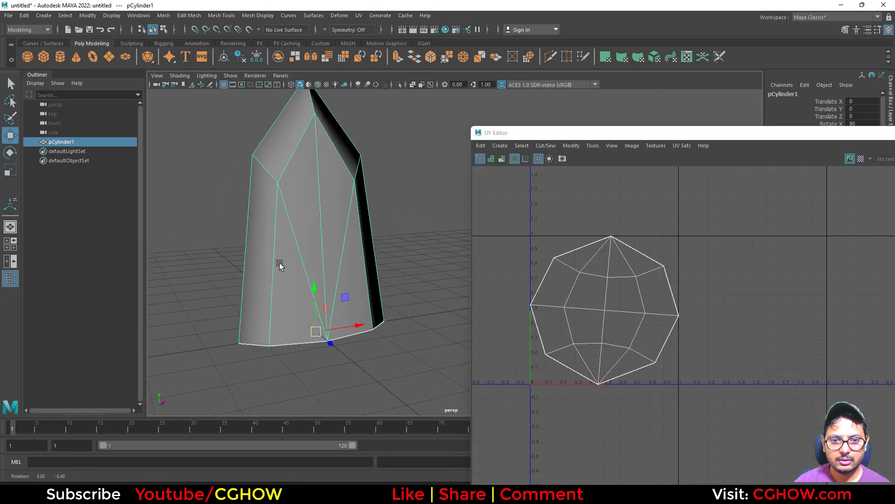
{"action": "right_click", "coordinate": [314, 211], "text": "shift"}
{"action": "left_click", "coordinate": [263, 211]}
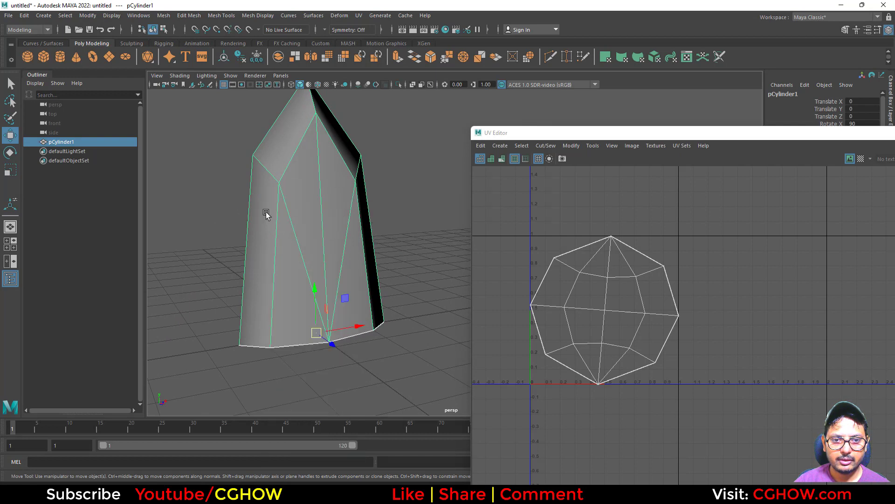
{"action": "left_click", "coordinate": [271, 347]}
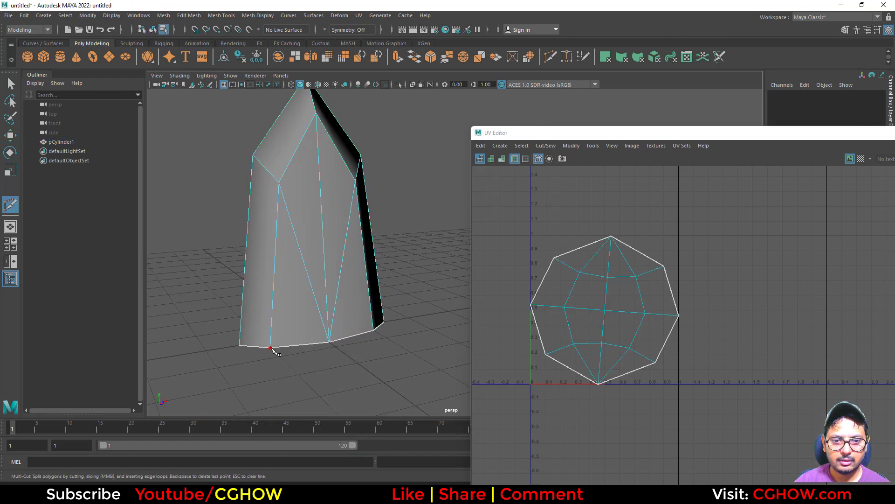
{"action": "left_click", "coordinate": [322, 210]}
{"action": "left_click_drag", "start_coordinate": [341, 220], "coordinate": [336, 298], "text": "alt"}
{"action": "left_click", "coordinate": [370, 320]}
{"action": "left_click_drag", "start_coordinate": [413, 329], "coordinate": [511, 343], "text": "alt"}
{"action": "key", "text": "Return"}
- Make the same inverted-V Multi-Cut between the base vertices and the central edge on the crystal's opposite face
{"action": "middle_click_drag", "start_coordinate": [417, 329], "coordinate": [240, 314], "text": "alt"}
{"action": "left_click_drag", "start_coordinate": [240, 314], "coordinate": [352, 318], "text": "alt"}
{"action": "middle_click_drag", "start_coordinate": [353, 318], "coordinate": [237, 297], "text": "alt"}
{"action": "right_click_drag", "start_coordinate": [237, 297], "coordinate": [210, 303], "text": "alt"}
{"action": "left_click", "coordinate": [277, 318]}
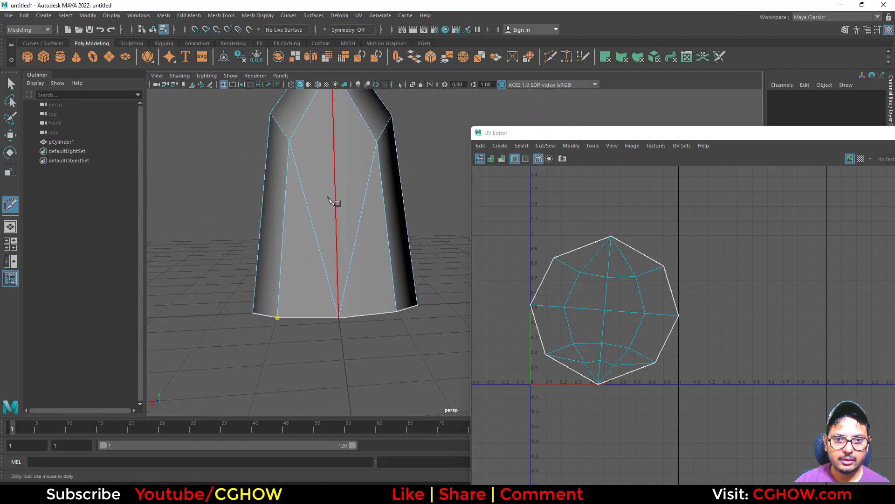
{"action": "right_click", "coordinate": [395, 323]}
- Scale the six vertices created by the cuts on both broad faces together, and return to object selection
{"action": "key", "text": "w"}
{"action": "right_click_drag", "start_coordinate": [340, 168], "coordinate": [303, 174]}
{"action": "left_click_drag", "start_coordinate": [352, 248], "coordinate": [251, 278], "text": "alt"}
{"action": "left_click", "coordinate": [377, 191]}
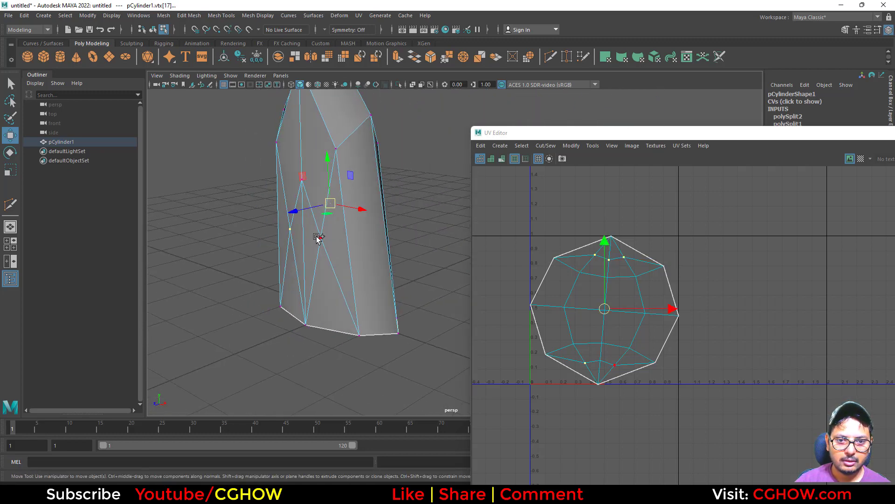
{"action": "left_click_drag", "start_coordinate": [320, 242], "coordinate": [242, 266], "text": "alt"}
{"action": "left_click", "coordinate": [242, 265]}
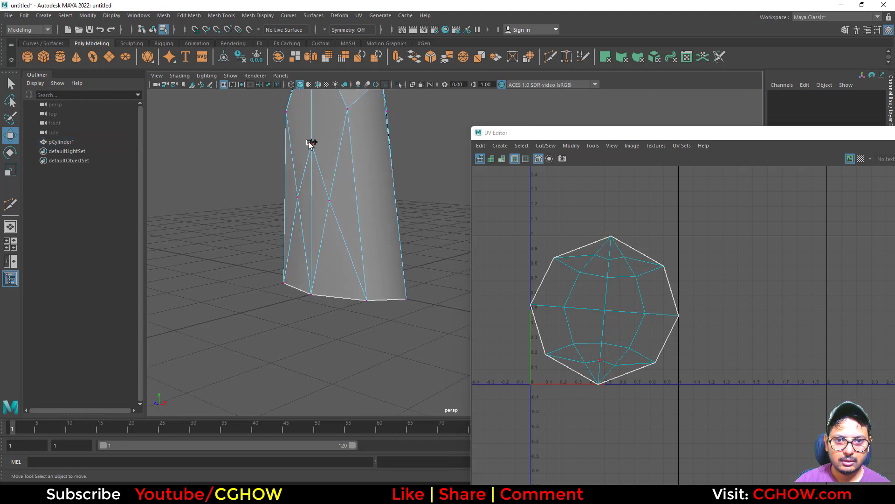
{"action": "left_click", "coordinate": [311, 143]}
{"action": "left_click", "coordinate": [300, 197], "text": "shift"}
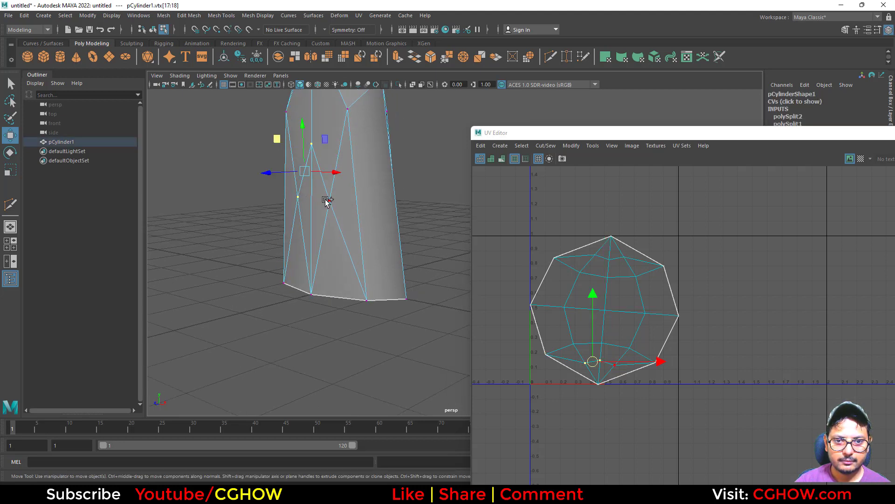
{"action": "left_click", "coordinate": [328, 200], "text": "shift"}
{"action": "left_click_drag", "start_coordinate": [350, 232], "coordinate": [275, 186], "text": "alt"}
{"action": "left_click", "coordinate": [275, 182], "text": "shift"}
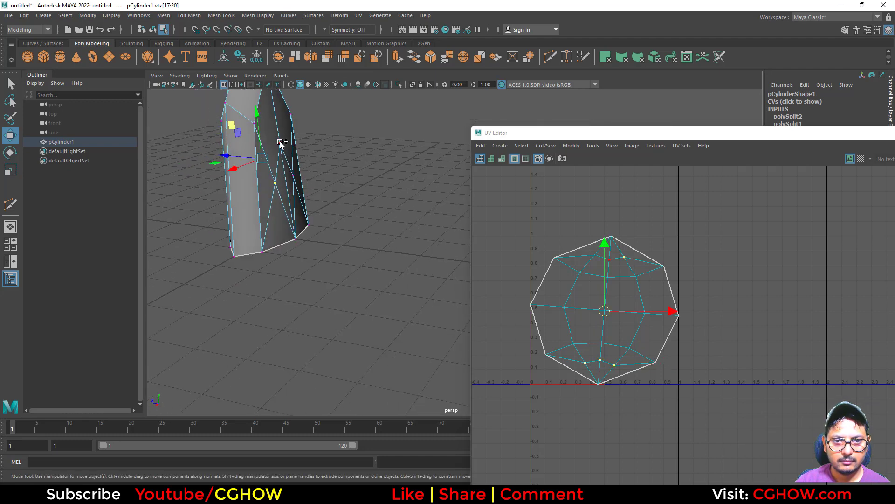
{"action": "left_click_drag", "start_coordinate": [307, 216], "coordinate": [268, 185], "text": "alt"}
{"action": "key", "text": "r"}
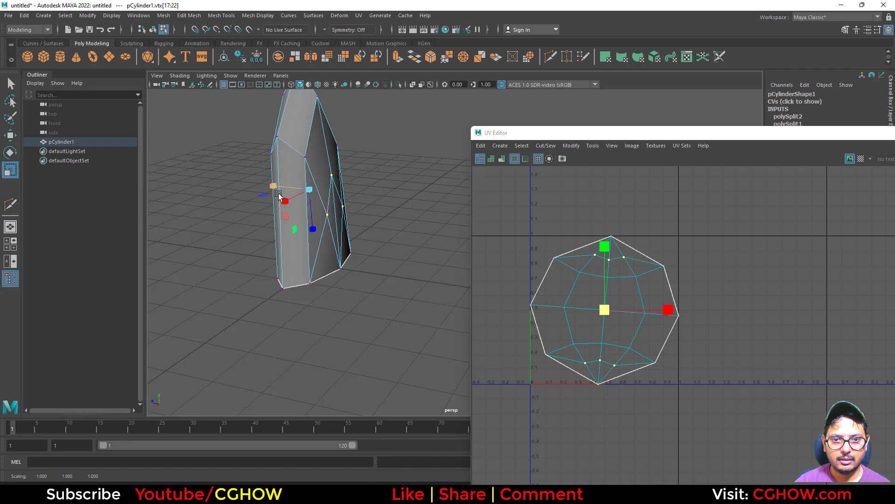
{"action": "left_click_drag", "start_coordinate": [356, 242], "coordinate": [418, 222], "text": "alt"}
{"action": "left_click", "coordinate": [410, 212]}
{"action": "left_click_drag", "start_coordinate": [324, 269], "coordinate": [314, 219], "text": "alt"}
{"action": "right_click_drag", "start_coordinate": [339, 160], "coordinate": [379, 145]}
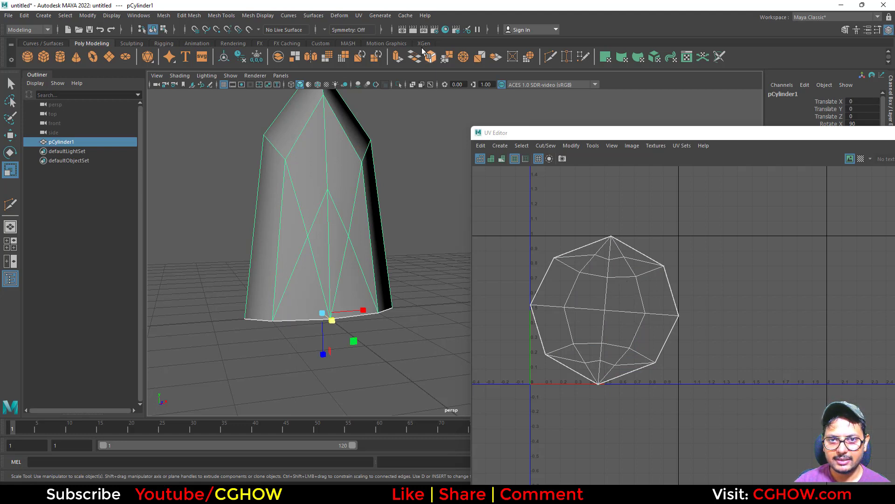
- Apply the planar UV projection again to the newly cut crystal
{"action": "left_click", "coordinate": [359, 16]}
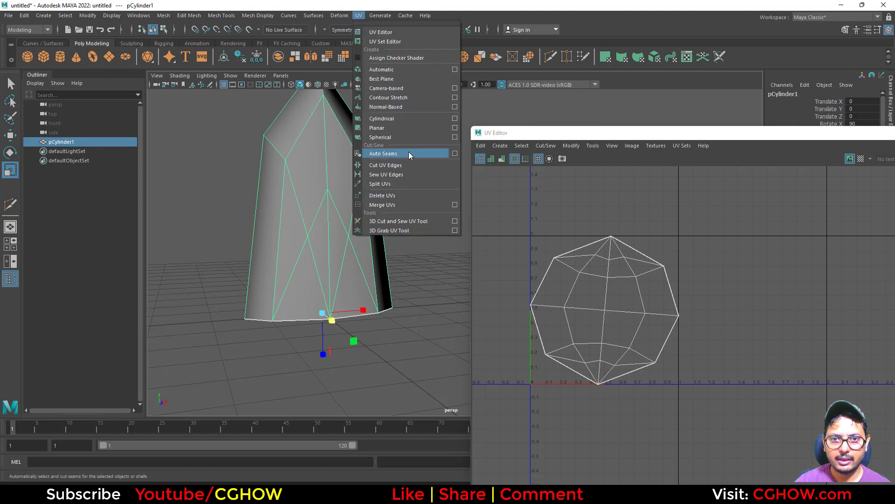
{"action": "left_click", "coordinate": [402, 128]}
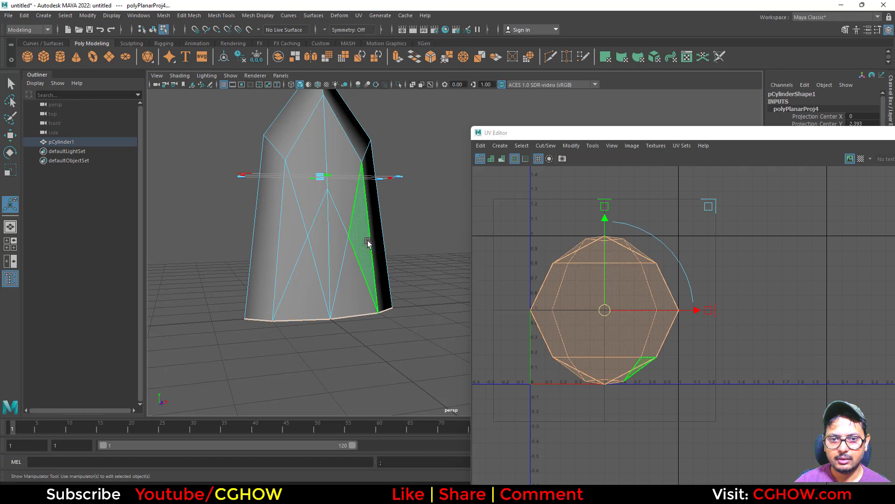
{"action": "left_click_drag", "start_coordinate": [362, 250], "coordinate": [344, 280], "text": "alt"}
- Unfold all UVs of the cut crystal and normalize the shell to the 0-to-1 UV space
{"action": "right_click_drag", "start_coordinate": [600, 279], "coordinate": [511, 295]}
{"action": "left_click", "coordinate": [613, 293]}
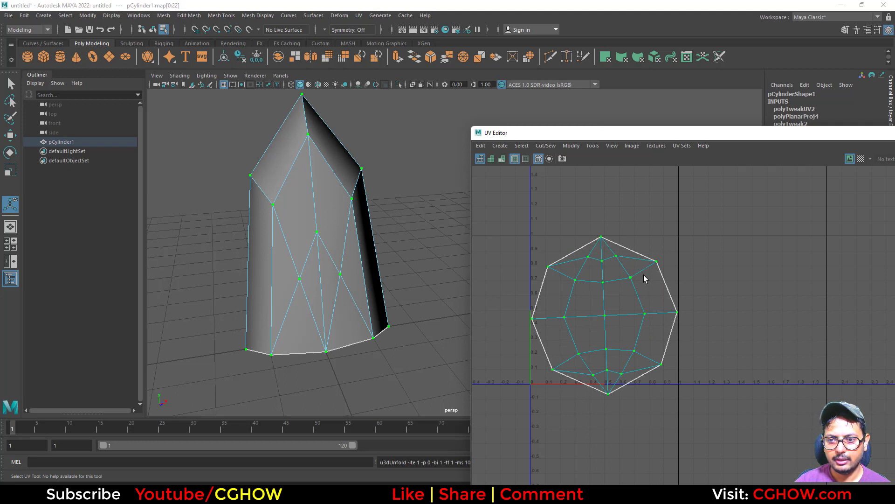
{"action": "right_click_drag", "start_coordinate": [645, 278], "coordinate": [552, 264], "text": "shift"}
{"action": "key", "text": "ctrl+z"}
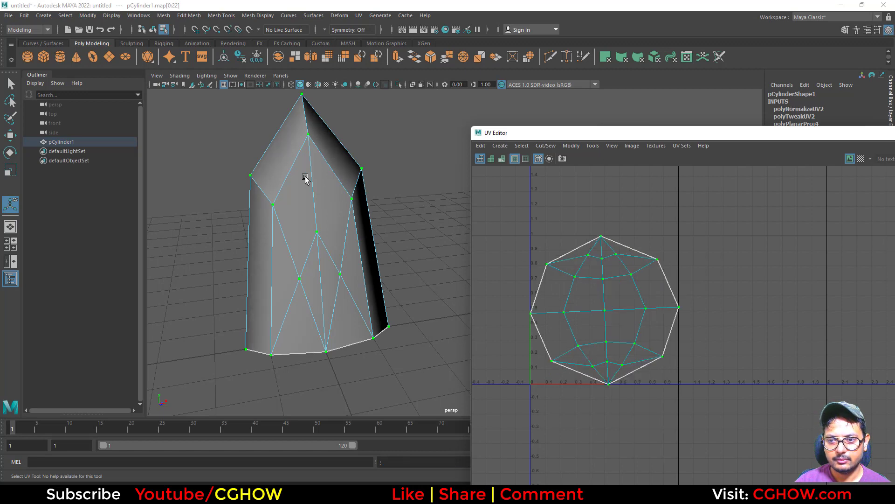
- Return the crystal to object selection and close the UV Editor
{"action": "right_click_drag", "start_coordinate": [305, 176], "coordinate": [327, 146]}
{"action": "left_click_drag", "start_coordinate": [380, 178], "coordinate": [462, 261], "text": "alt"}
{"action": "left_click_drag", "start_coordinate": [837, 135], "coordinate": [669, 216]}
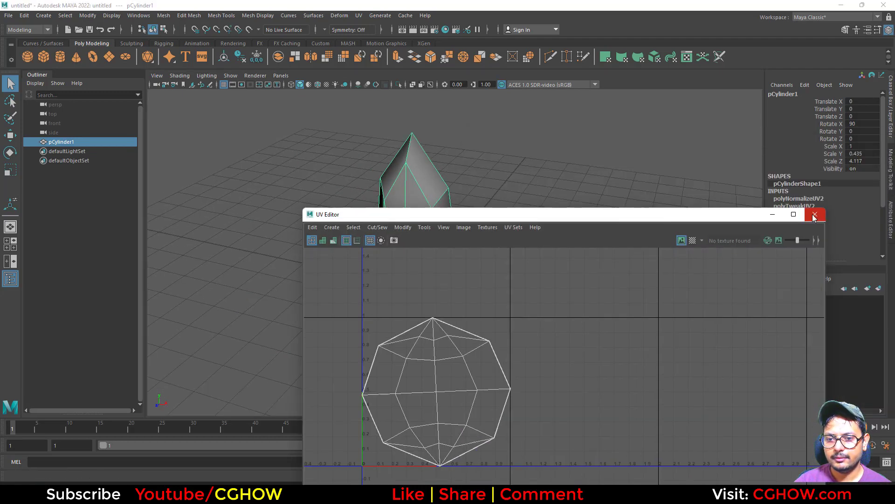
{"action": "left_click", "coordinate": [814, 216]}
- Reopen the UV Editor, save a 2048 × 2048 PNG UV snapshot named uv to the Desktop, overwriting the existing file, and close the editor
{"action": "left_click", "coordinate": [687, 56]}
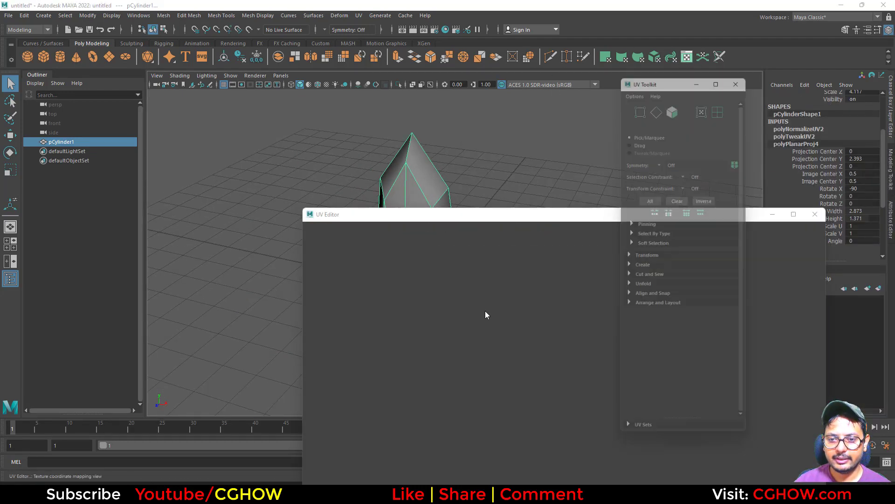
{"action": "left_click", "coordinate": [464, 227]}
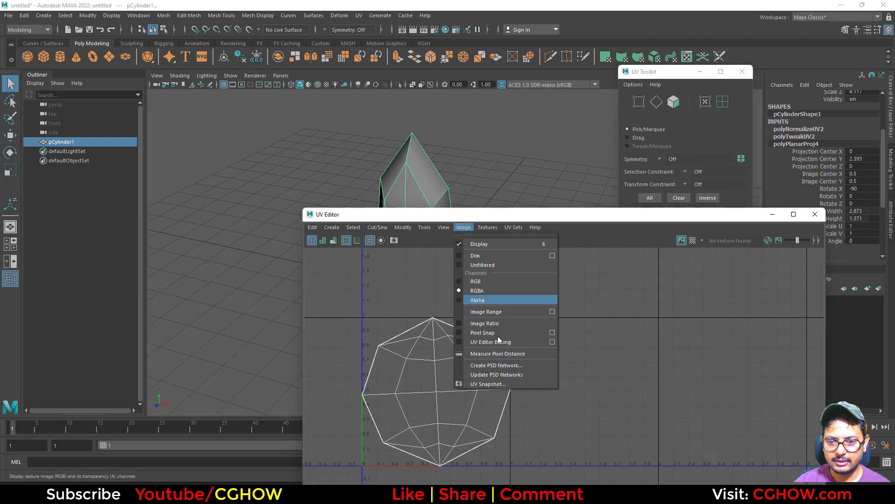
{"action": "left_click", "coordinate": [494, 385]}
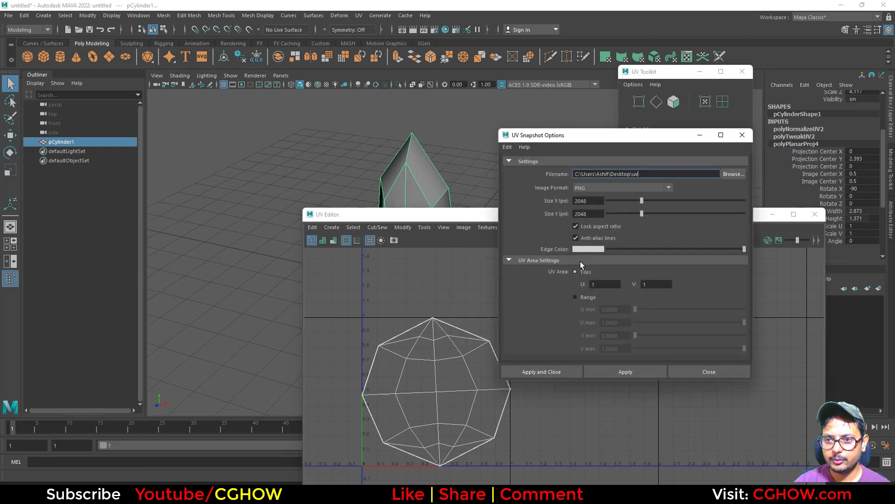
{"action": "left_click", "coordinate": [561, 373]}
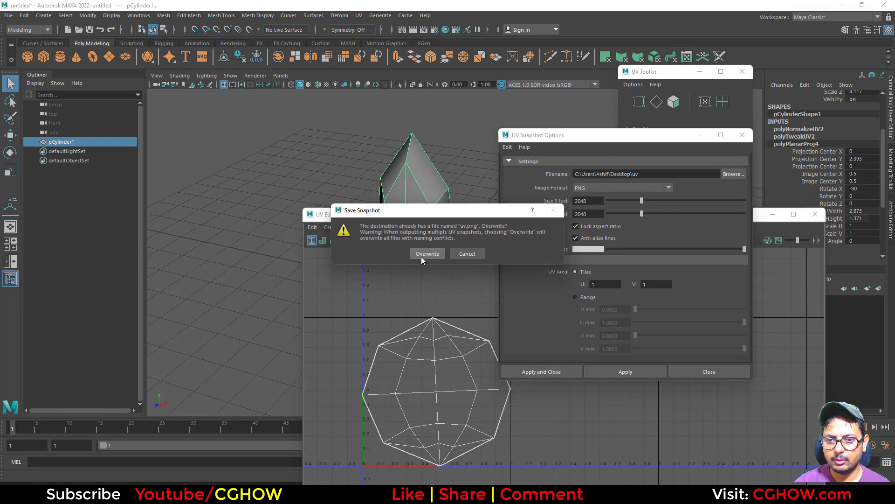
{"action": "left_click", "coordinate": [427, 253]}
{"action": "left_click", "coordinate": [815, 214]}
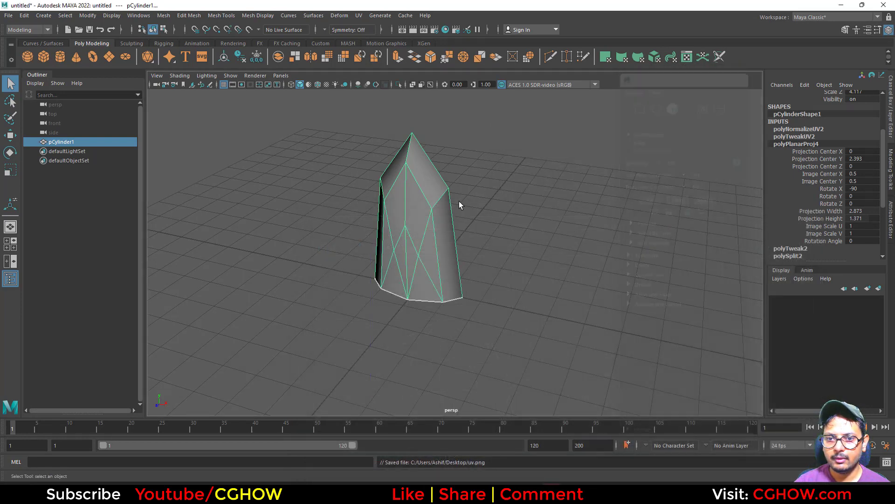
- Select the crystal mesh and freeze its transformations
{"action": "left_click", "coordinate": [418, 280]}
{"action": "key", "text": "w"}
{"action": "left_click_drag", "start_coordinate": [373, 303], "coordinate": [458, 328], "text": "alt"}
{"action": "middle_click_drag", "start_coordinate": [457, 328], "coordinate": [508, 317], "text": "alt"}
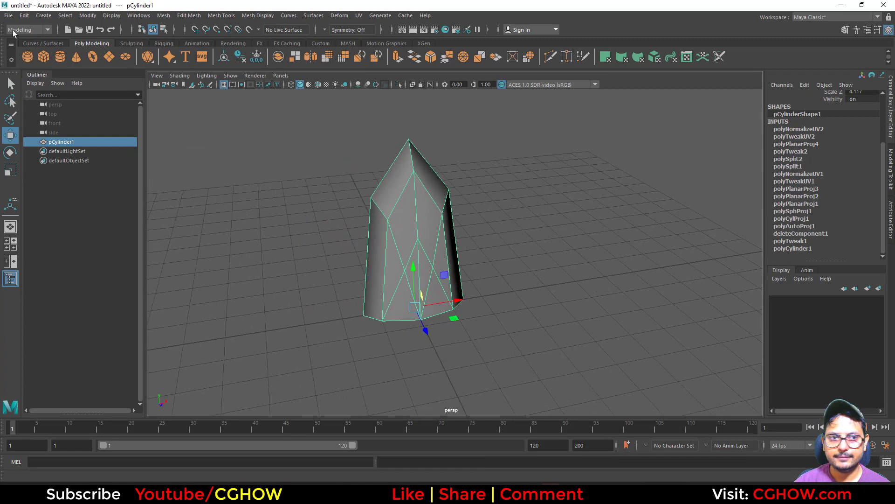
{"action": "left_click", "coordinate": [7, 15]}
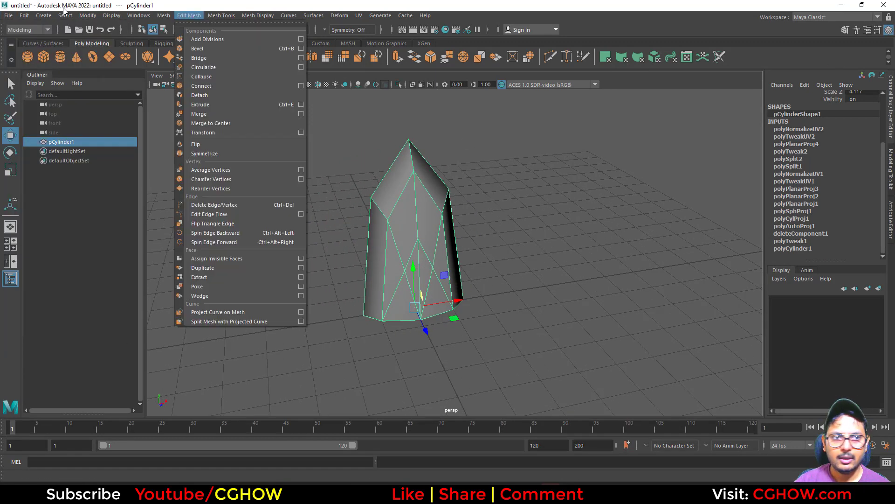
{"action": "mouse_move", "coordinate": [65, 17]}
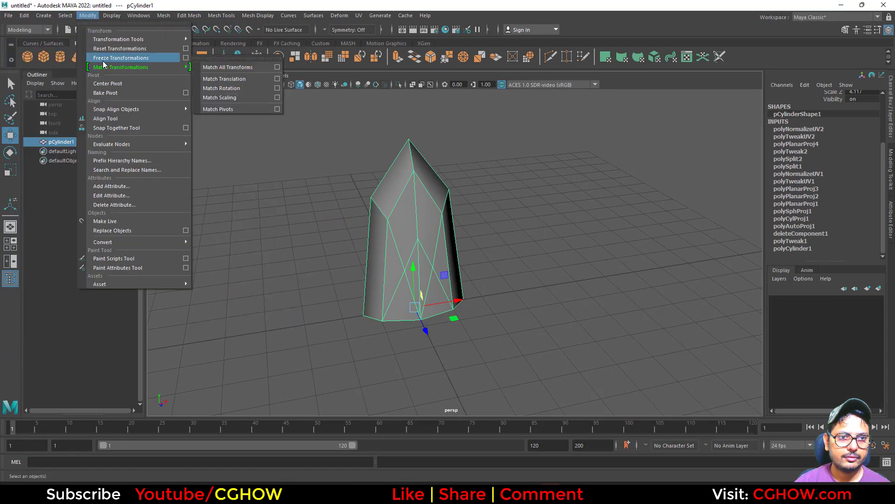
{"action": "left_click", "coordinate": [107, 50]}
- Delete the crystal mesh's construction history
{"action": "left_click", "coordinate": [44, 15]}
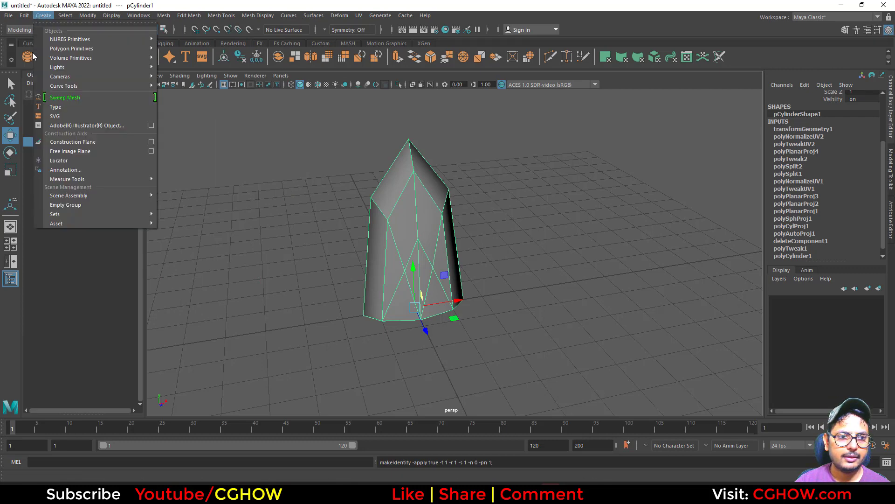
{"action": "mouse_move", "coordinate": [24, 15]}
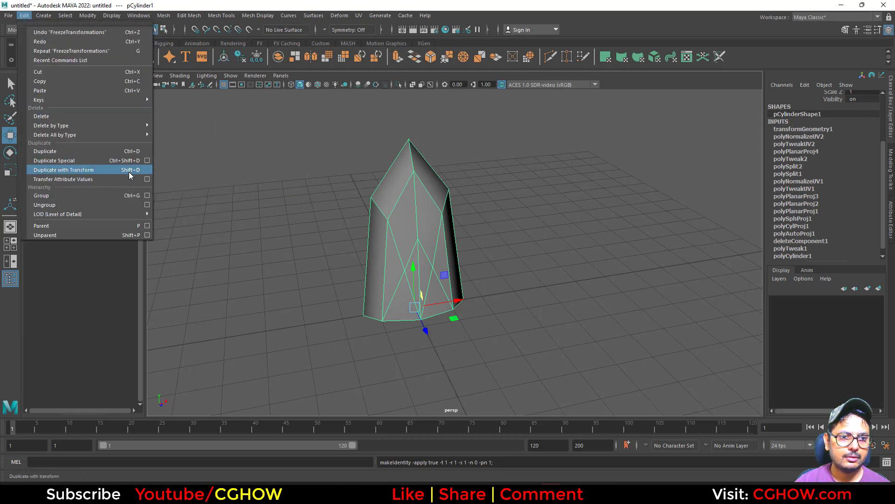
{"action": "mouse_move", "coordinate": [129, 136]}
{"action": "left_click", "coordinate": [185, 137]}
- Export the selected crystal to the Desktop as an FBX file named half_crystal
{"action": "left_click", "coordinate": [9, 16]}
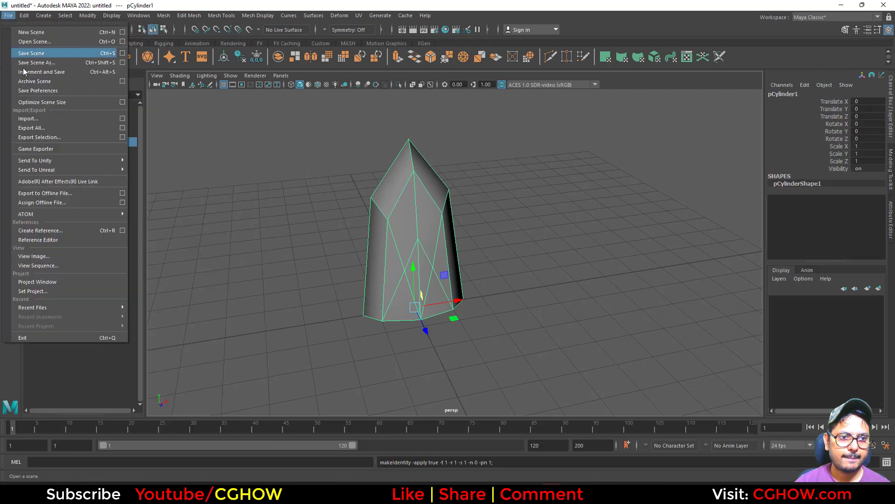
{"action": "left_click", "coordinate": [51, 140]}
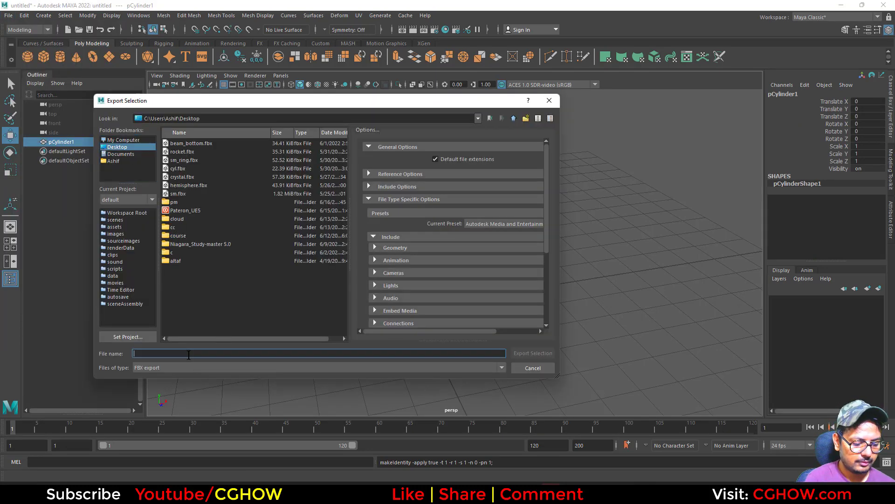
{"action": "type", "text": "hjal"}
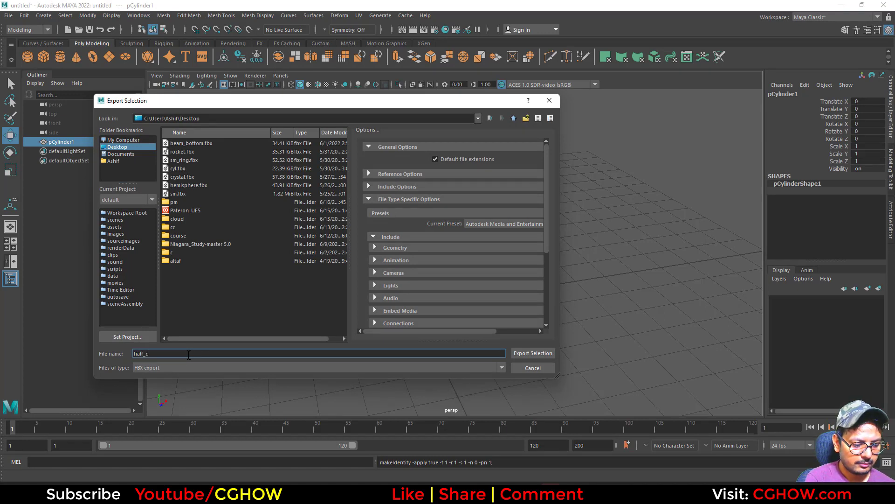
{"action": "type", "text": "l"}
{"action": "key", "text": "Return"}
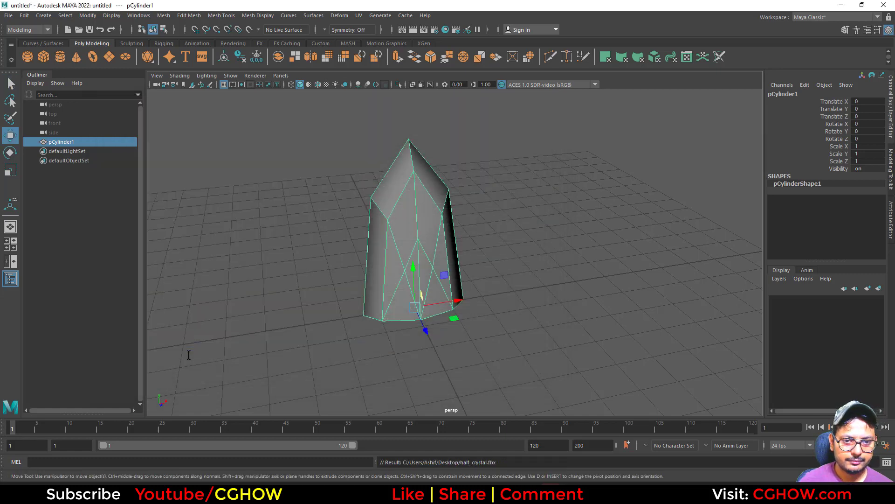
- Switch to Unreal Engine and import half_crystal.fbx from the Desktop into crystal_from_ground, with Material Import Method set to Do Not Create Material
{"action": "left_click", "coordinate": [842, 5]}
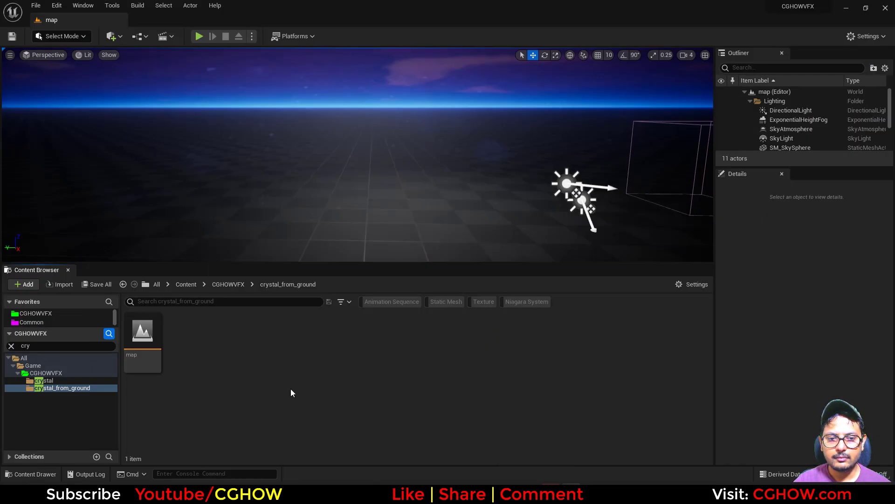
{"action": "right_click", "coordinate": [288, 389]}
{"action": "left_click", "coordinate": [347, 76]}
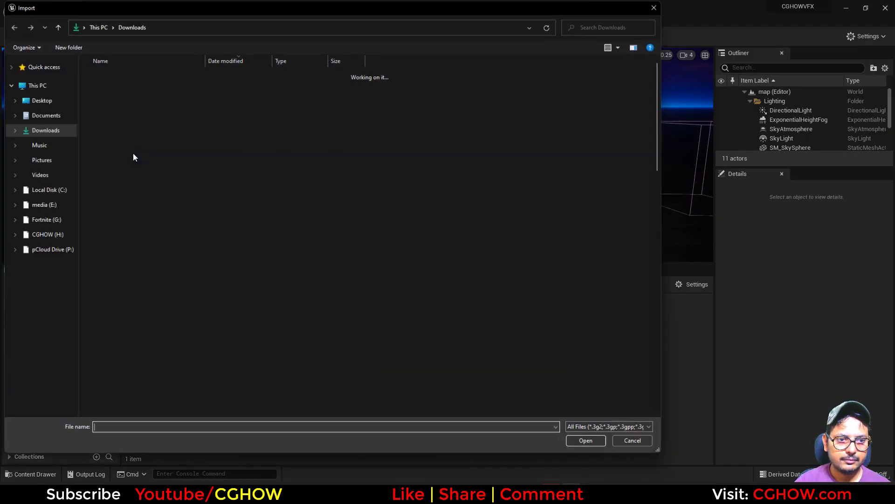
{"action": "left_click", "coordinate": [43, 330]}
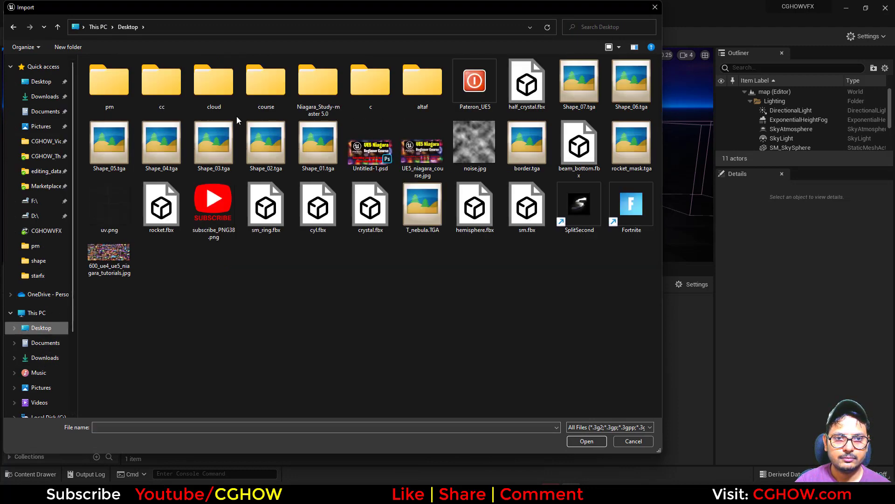
{"action": "double_click", "coordinate": [527, 83]}
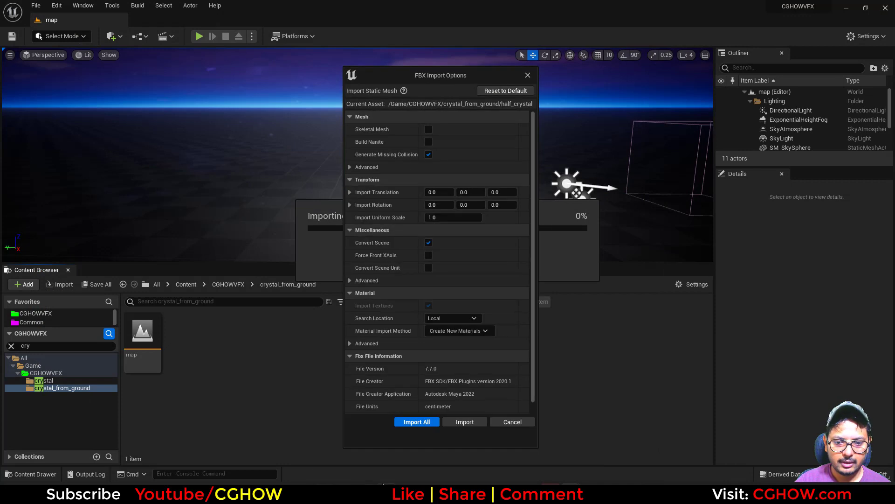
{"action": "left_click", "coordinate": [471, 330]}
{"action": "left_click", "coordinate": [459, 366]}
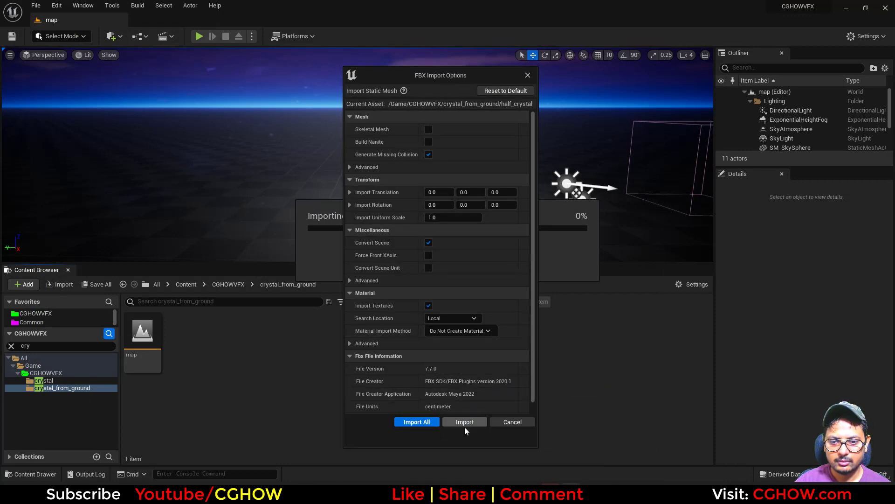
{"action": "left_click", "coordinate": [464, 424]}
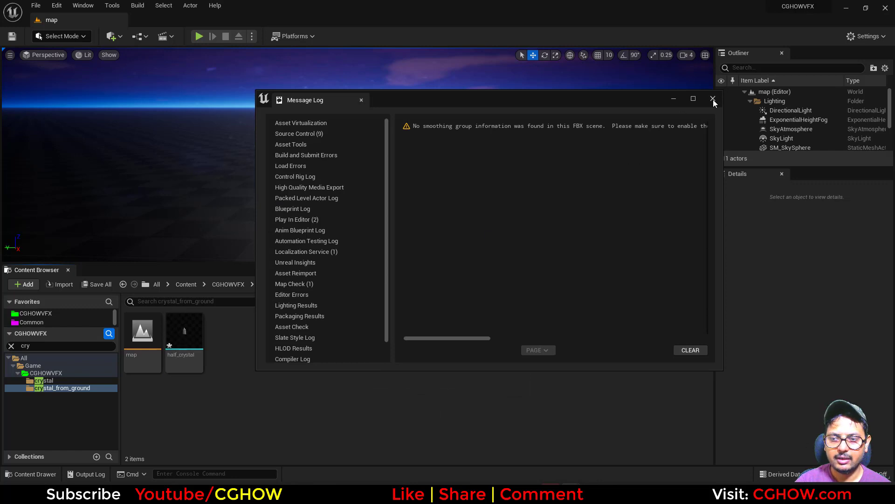
{"action": "left_click", "coordinate": [714, 99]}
- Create a material named m_crystal in the crystal_from_ground folder and save all modified assets
{"action": "right_click", "coordinate": [250, 408]}
{"action": "left_click", "coordinate": [310, 192]}
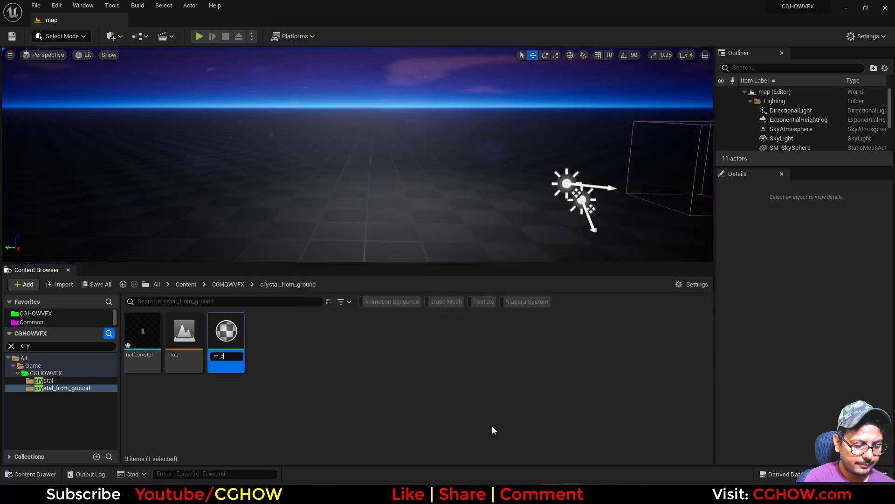
{"action": "type", "text": "m_crysta"}
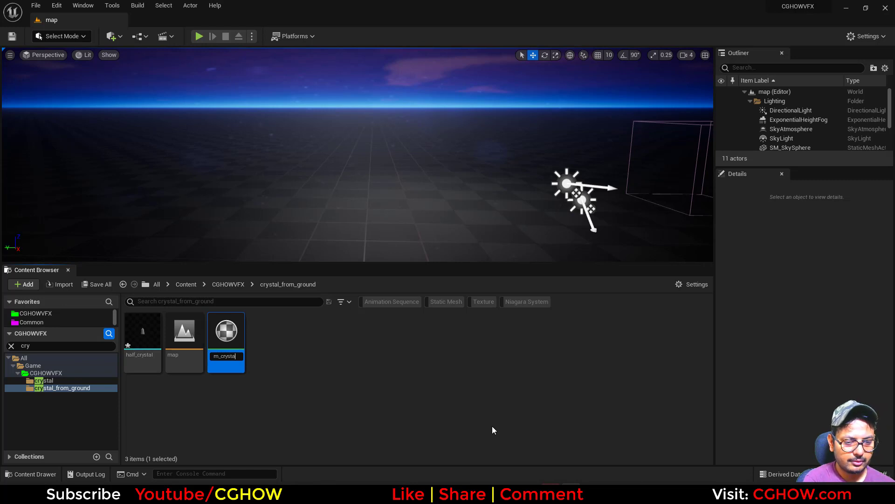
{"action": "type", "text": "l"}
{"action": "key", "text": "Return"}
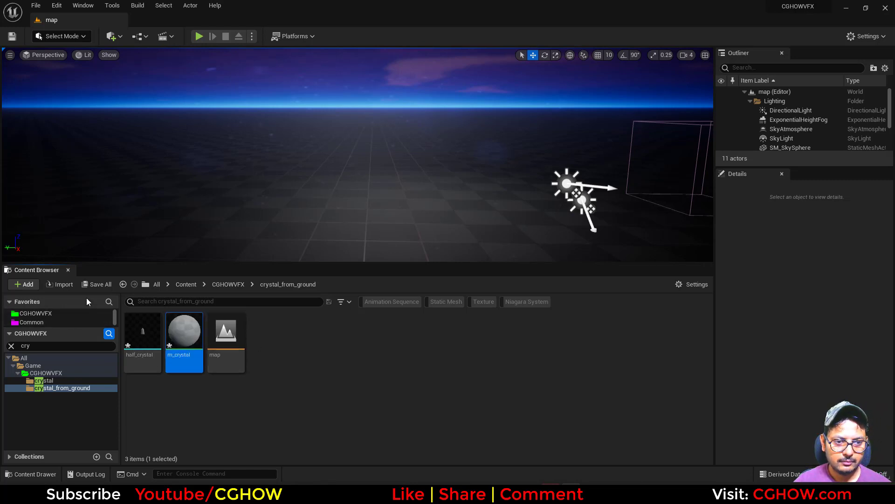
{"action": "left_click", "coordinate": [96, 285]}
{"action": "left_click", "coordinate": [506, 350]}
{"action": "left_click", "coordinate": [379, 407]}
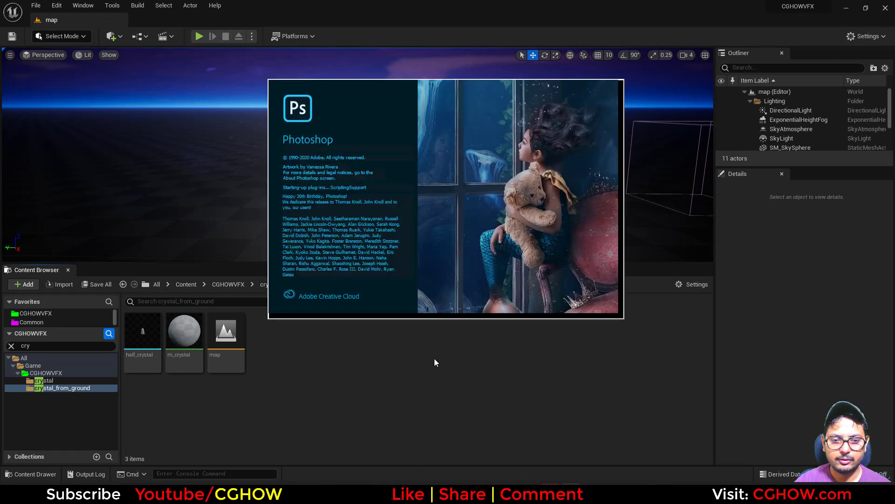
- Open the m_crystal material and use the half_crystal static mesh as its preview mesh
{"action": "double_click", "coordinate": [184, 331]}
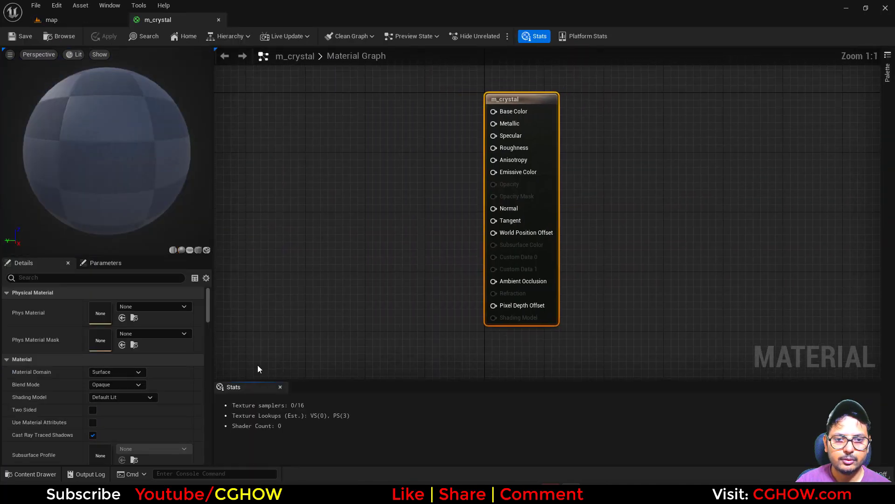
{"action": "left_click", "coordinate": [52, 20]}
{"action": "left_click", "coordinate": [142, 333]}
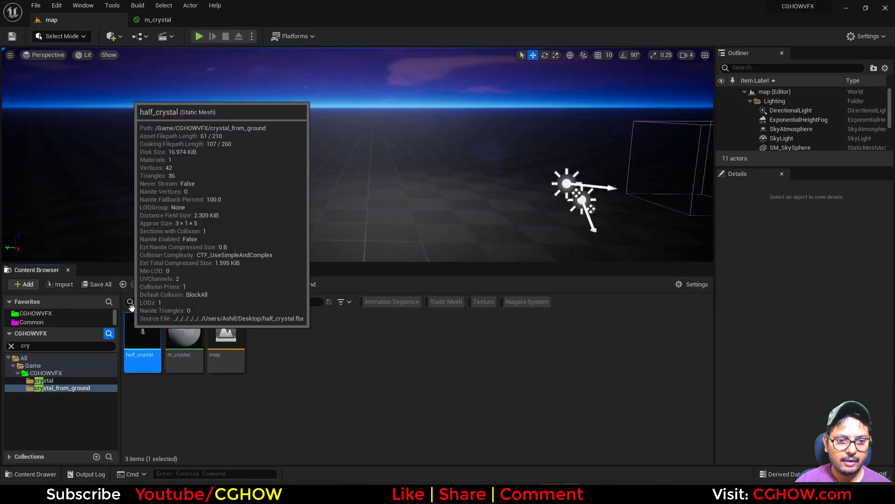
{"action": "left_click", "coordinate": [171, 21]}
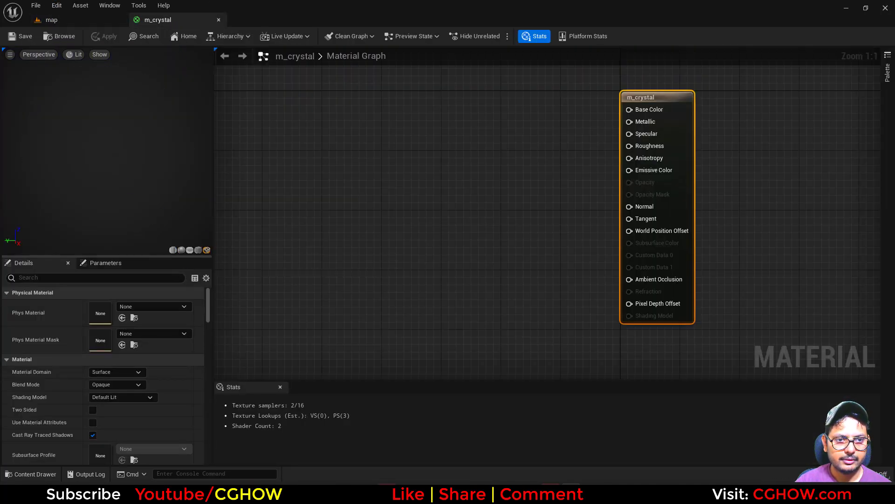
{"action": "right_click_drag", "start_coordinate": [107, 186], "coordinate": [107, 168]}
{"action": "left_click_drag", "start_coordinate": [107, 168], "coordinate": [154, 168]}
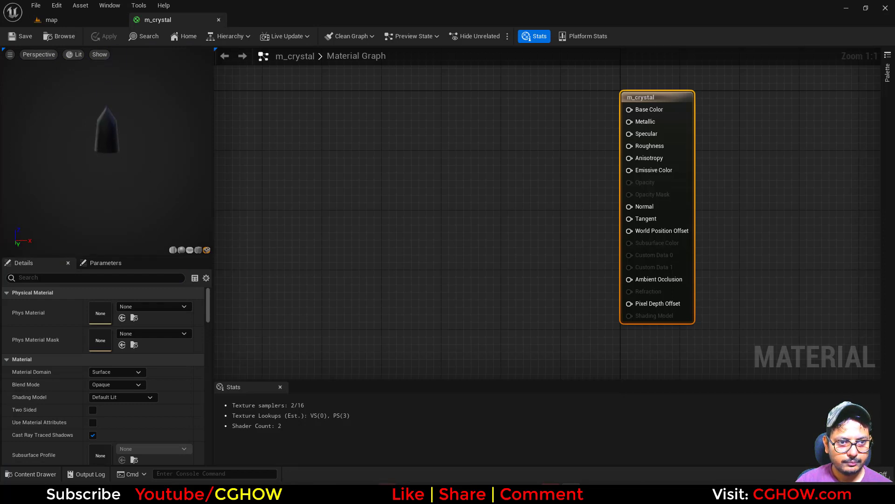
{"action": "right_click_drag", "start_coordinate": [107, 168], "coordinate": [107, 126]}
- Enable the material's Wireframe option, inspect the crystal's edges in the preview from several angles, and disable it again
{"action": "left_click", "coordinate": [88, 278]}
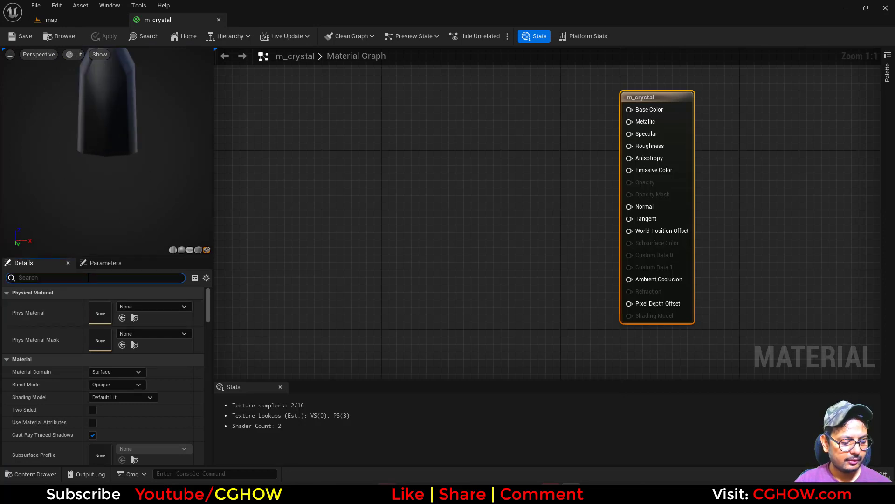
{"action": "type", "text": "wire"}
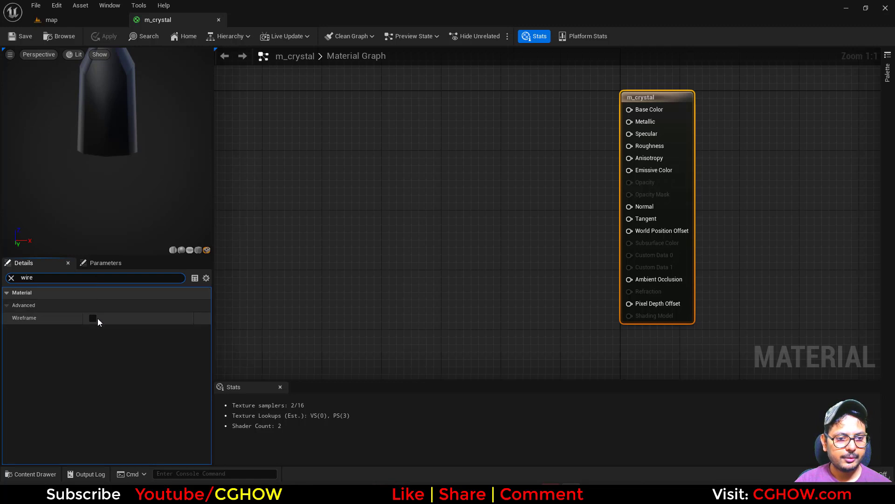
{"action": "left_click", "coordinate": [93, 318]}
{"action": "middle_click_drag", "start_coordinate": [124, 200], "coordinate": [90, 201]}
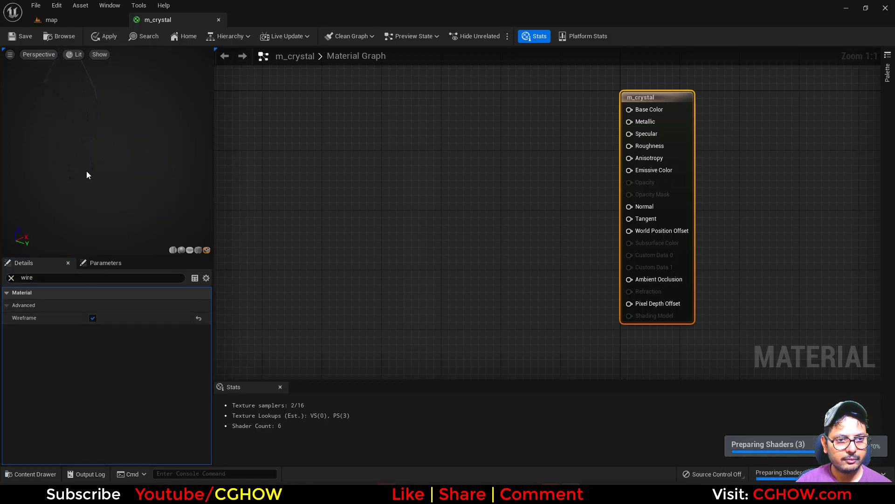
{"action": "left_click_drag", "start_coordinate": [91, 186], "coordinate": [147, 194]}
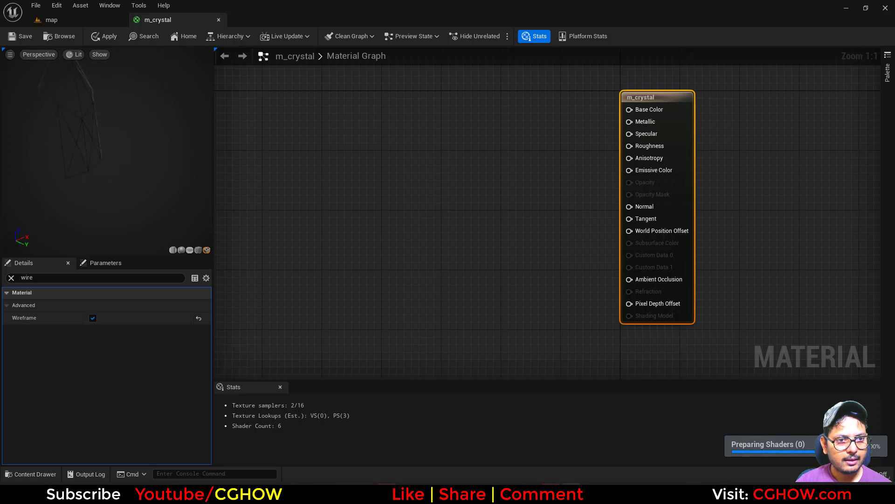
{"action": "left_click_drag", "start_coordinate": [61, 169], "coordinate": [79, 172]}
{"action": "middle_click_drag", "start_coordinate": [80, 171], "coordinate": [114, 220]}
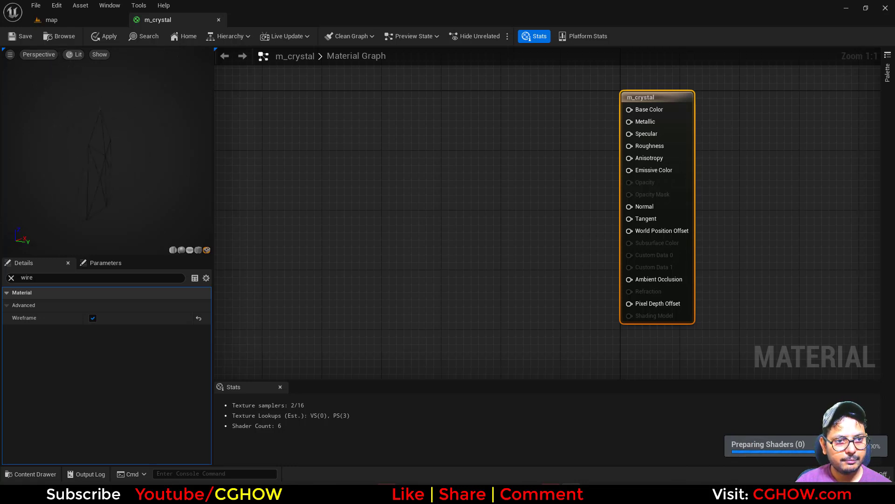
{"action": "left_click_drag", "start_coordinate": [100, 173], "coordinate": [77, 163]}
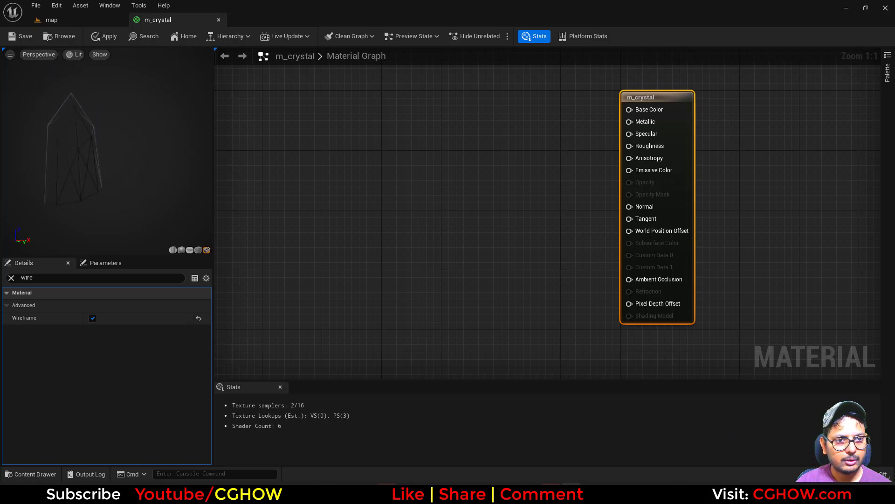
{"action": "left_click", "coordinate": [93, 317]}
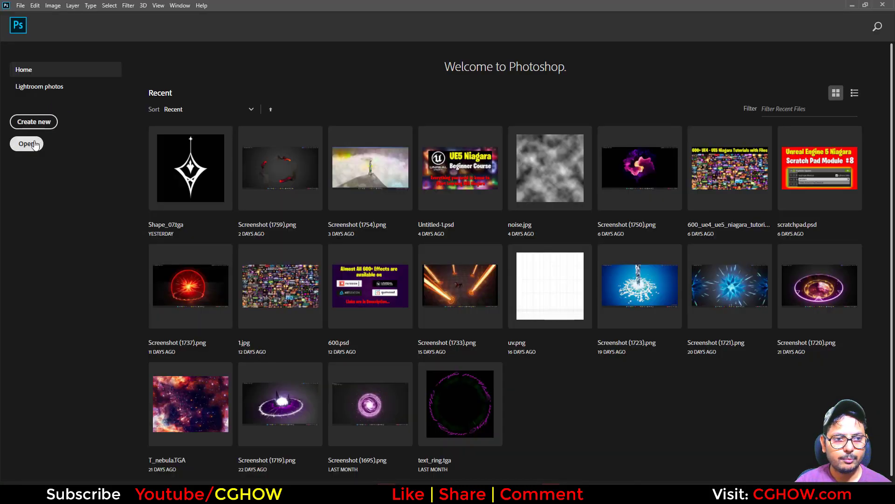
- Switch to Photoshop and open the uv.png snapshot from the Desktop
{"action": "left_click", "coordinate": [26, 144]}
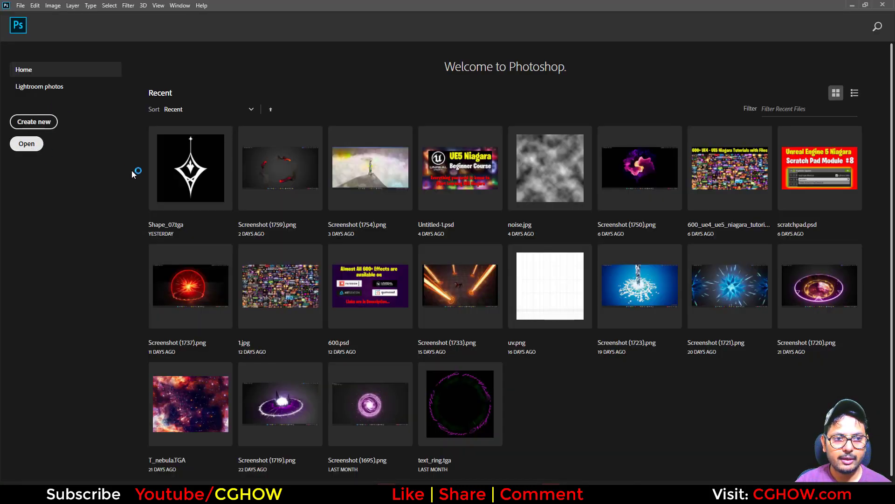
{"action": "left_click", "coordinate": [42, 186]}
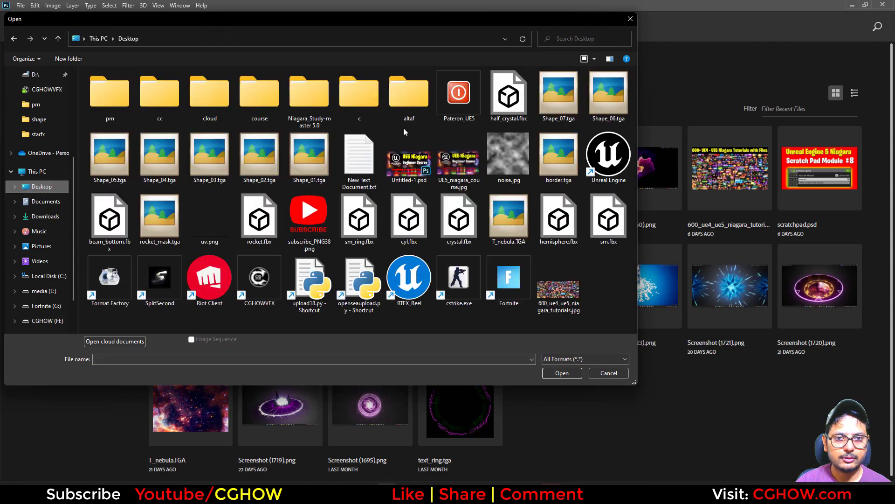
{"action": "left_click", "coordinate": [462, 172]}
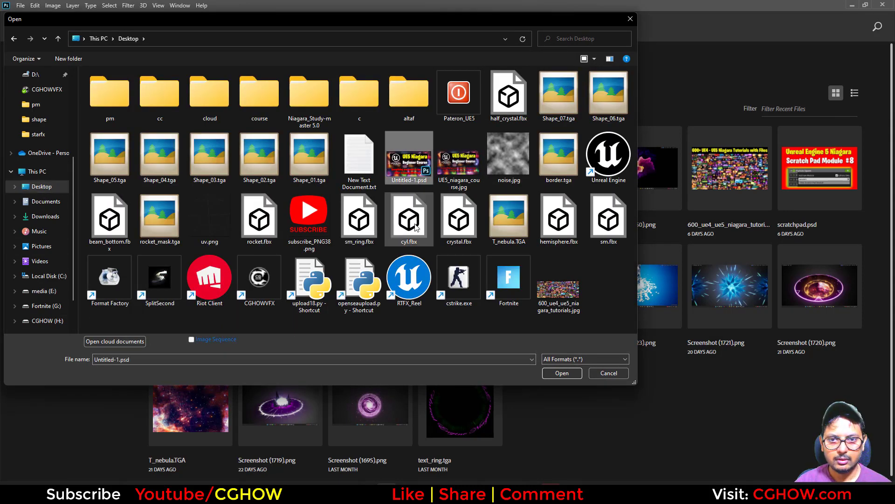
{"action": "key", "text": "u"}
{"action": "key", "text": "u"}
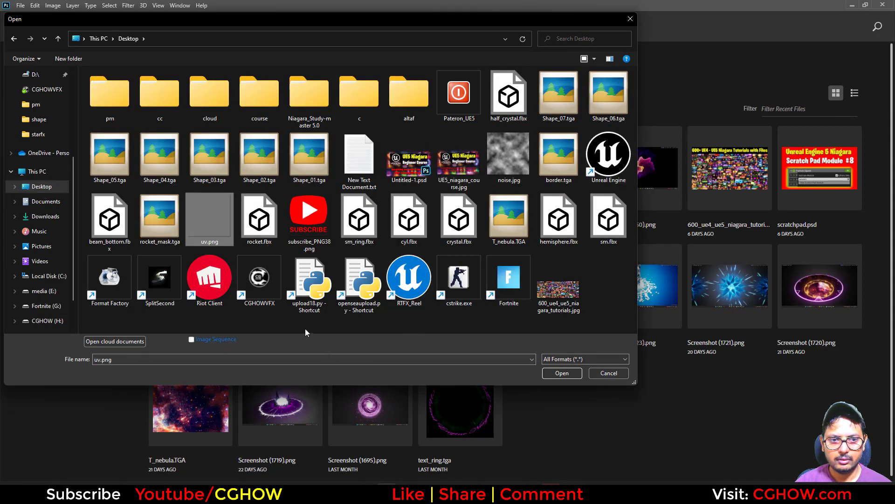
{"action": "double_click", "coordinate": [217, 238]}
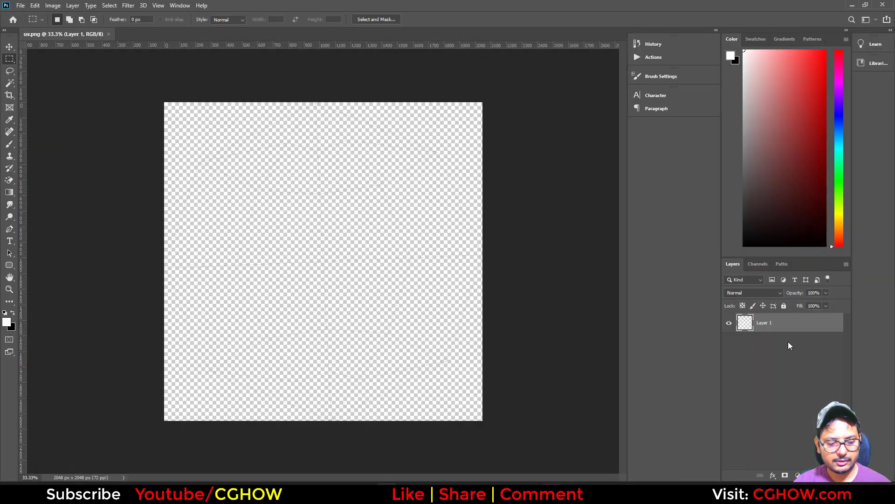
- Duplicate the UV wireframe layer and fill the original layer beneath it with black
{"action": "key", "text": "ctrl+j"}
{"action": "left_click", "coordinate": [777, 348]}
{"action": "key", "text": "ctrl+BackSpace"}
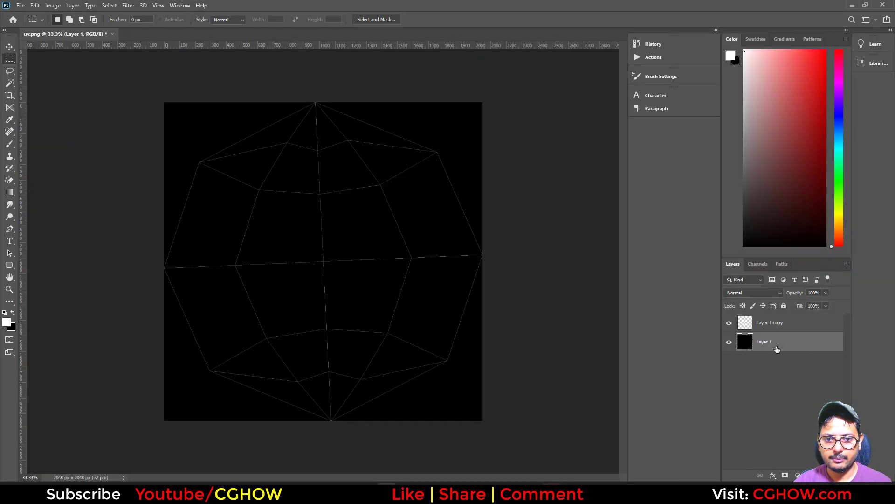
{"action": "left_click", "coordinate": [773, 328]}
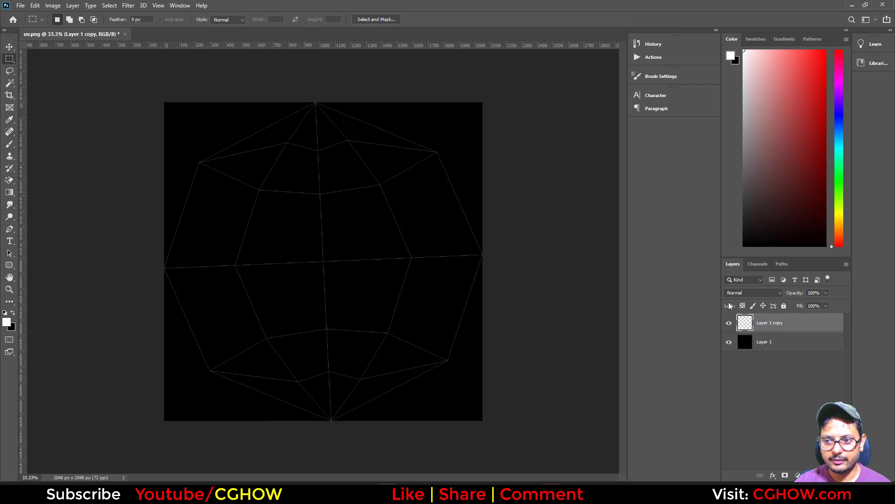
{"action": "left_click", "coordinate": [128, 6]}
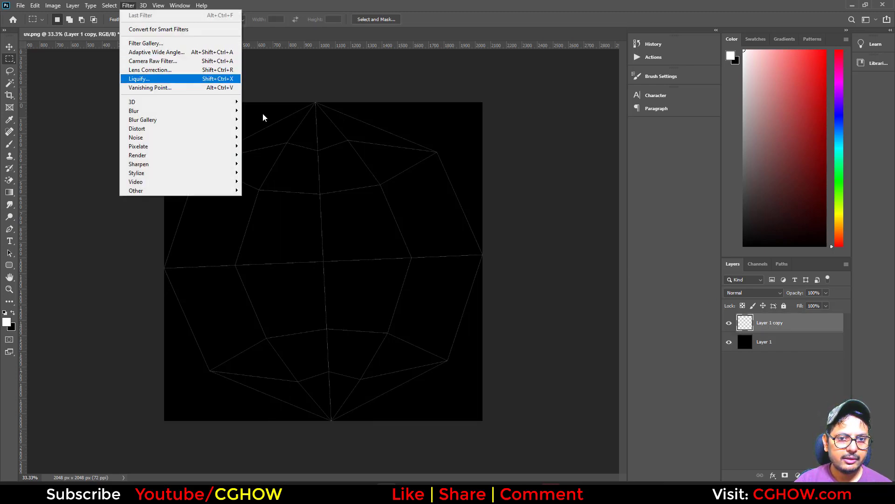
{"action": "key", "text": "Escape"}
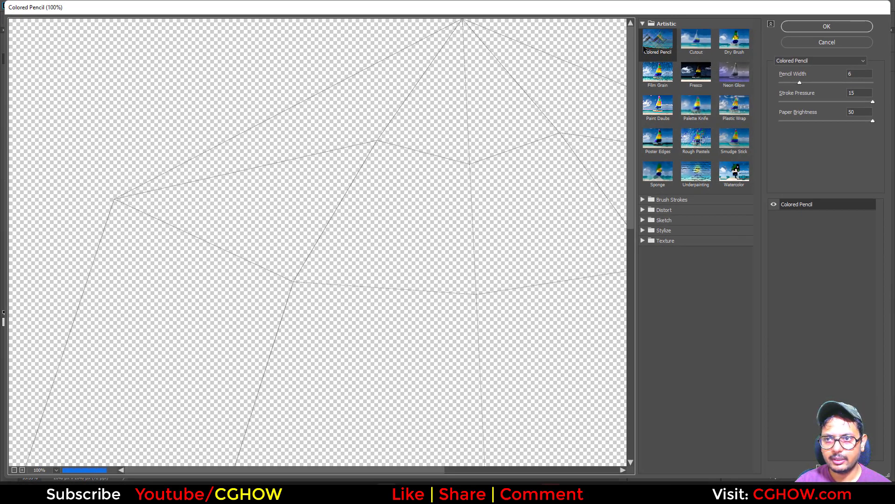
{"action": "left_click", "coordinate": [827, 43]}
- Merge both layers and apply the Colored Pencil filter with Pencil Width 4, Stroke Pressure 6 and Paper Brightness 50
{"action": "left_click", "coordinate": [766, 343], "text": "shift"}
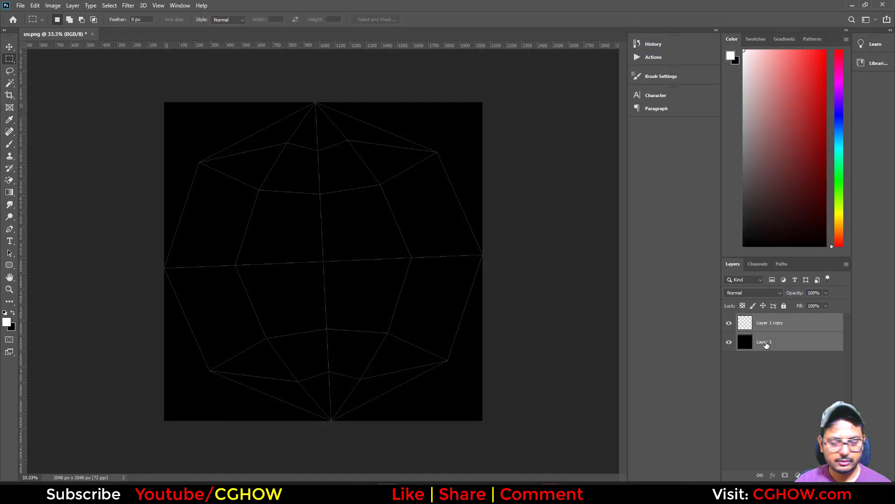
{"action": "key", "text": "ctrl+e"}
{"action": "left_click", "coordinate": [128, 5]}
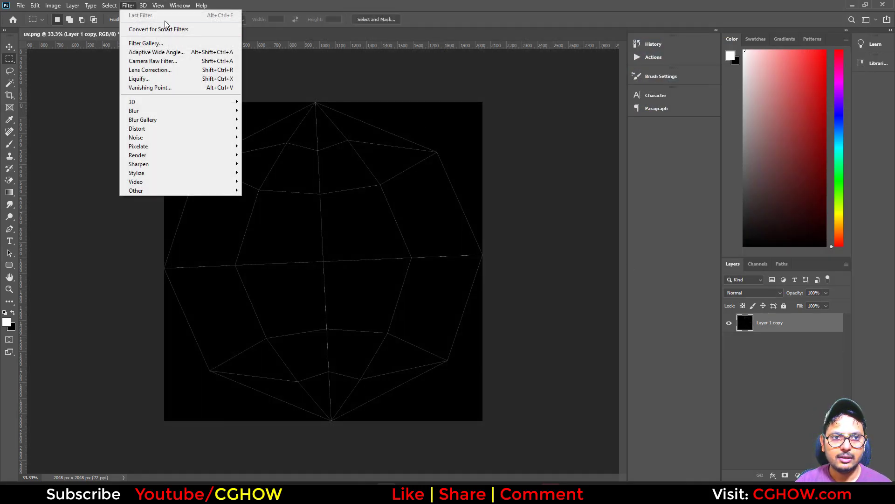
{"action": "left_click", "coordinate": [145, 43]}
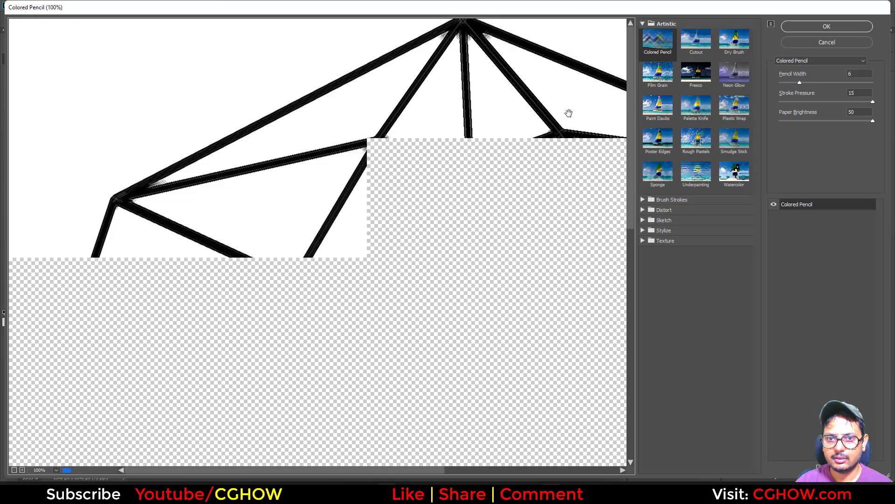
{"action": "scroll", "coordinate": [553, 126], "scroll_direction": "down", "scroll_amount": 3, "text": "alt"}
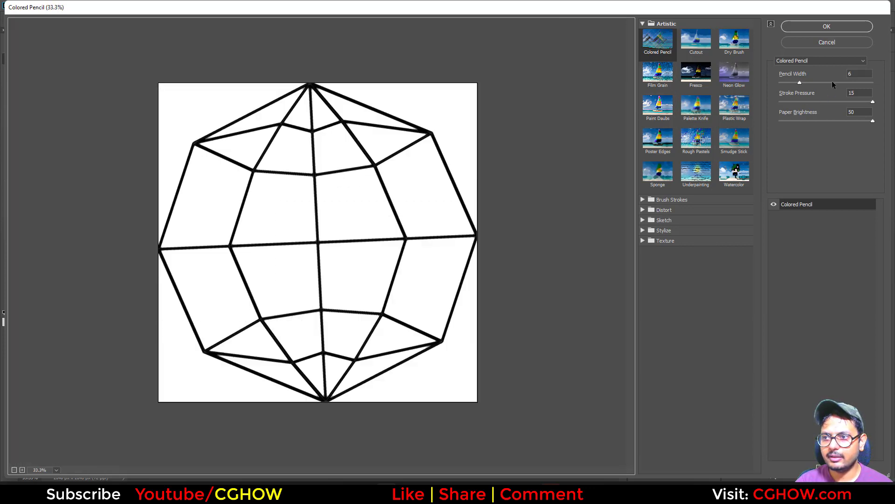
{"action": "left_click_drag", "start_coordinate": [799, 83], "coordinate": [787, 83]}
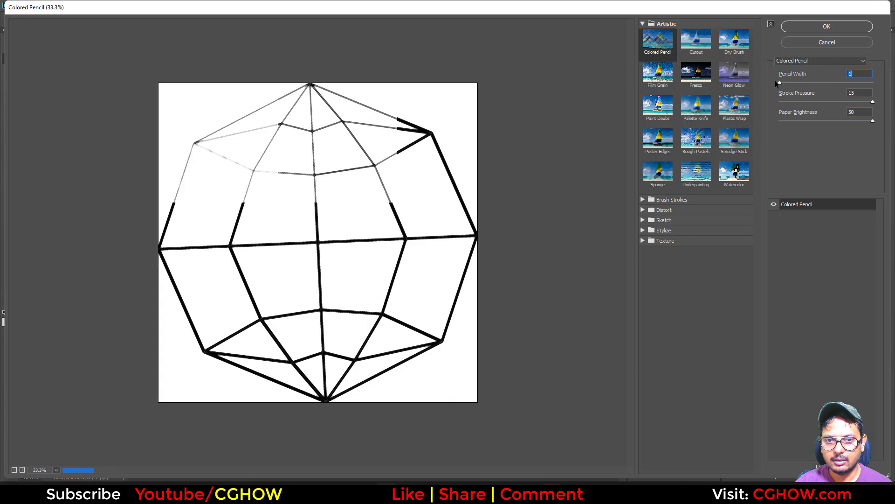
{"action": "left_click_drag", "start_coordinate": [782, 83], "coordinate": [789, 83]}
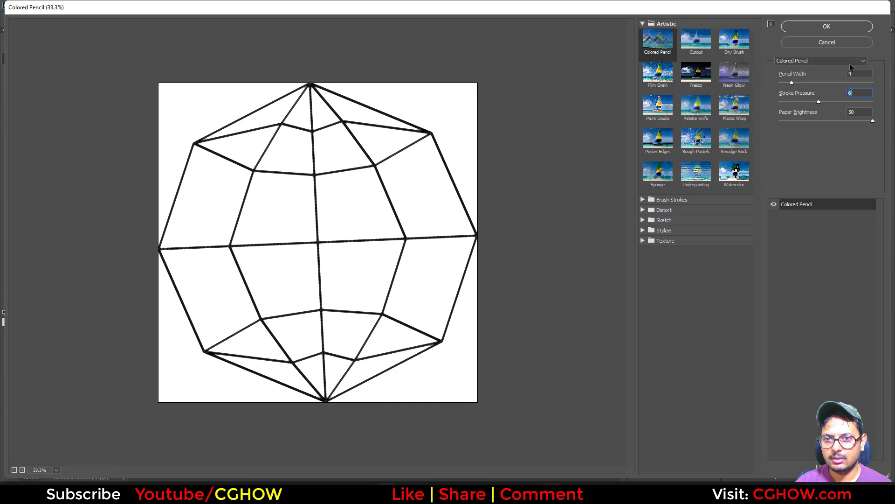
{"action": "left_click", "coordinate": [847, 26]}
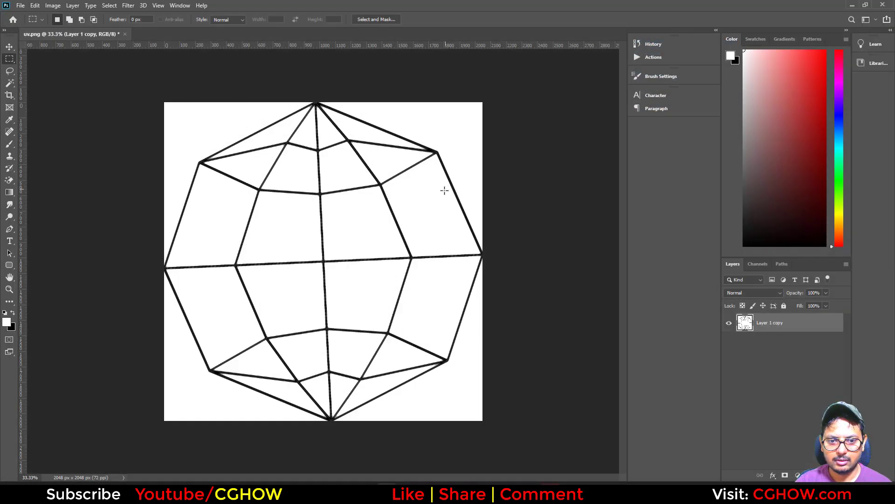
- Invert the wireframe image and adjust its Levels to turn the lines solid white
{"action": "key", "text": "ctrl+i"}
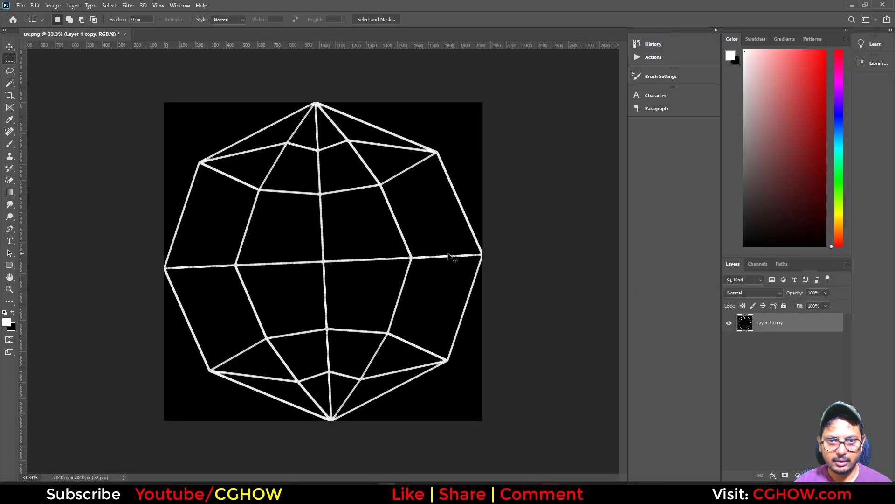
{"action": "key", "text": "ctrl+l"}
{"action": "mouse_move", "coordinate": [542, 204]}
{"action": "left_mouse_down"}
{"action": "mouse_move", "coordinate": [625, 205]}
{"action": "mouse_move", "coordinate": [542, 205]}
{"action": "left_mouse_up"}
{"action": "left_click_drag", "start_coordinate": [661, 208], "coordinate": [539, 207]}
{"action": "left_click", "coordinate": [696, 119]}
{"action": "key", "text": "m"}
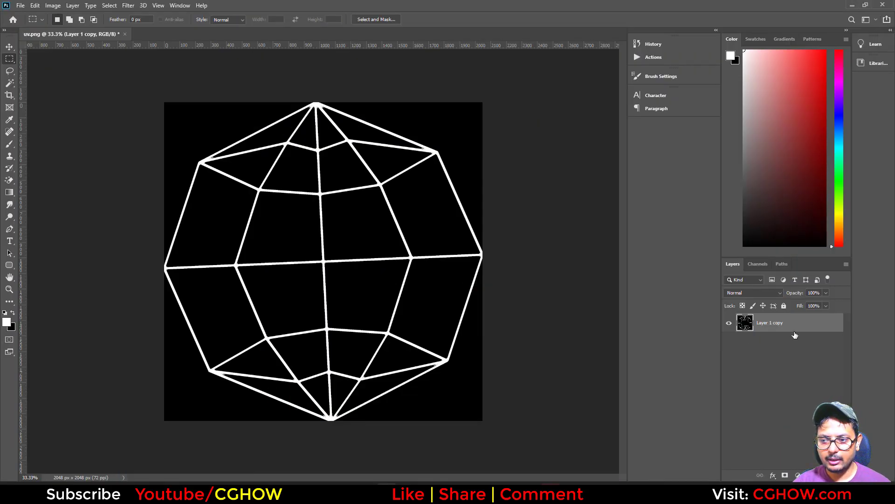
- Duplicate the wireframe layer and try a Gaussian Blur with a radius of 23.5 pixels on the copy
{"action": "key", "text": "ctrl+j"}
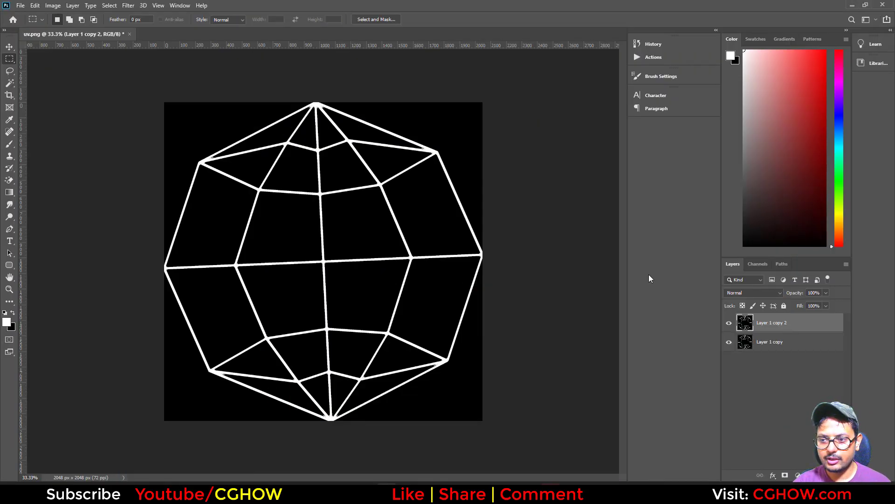
{"action": "left_click", "coordinate": [127, 5]}
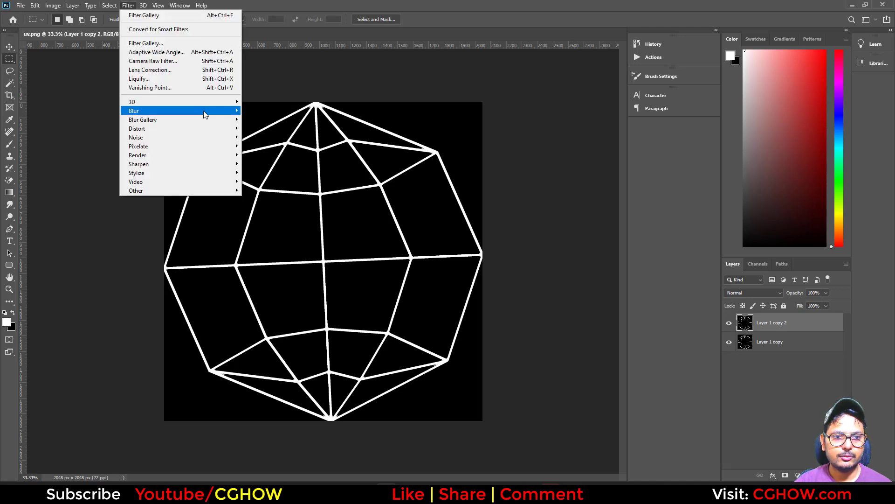
{"action": "mouse_move", "coordinate": [233, 108]}
{"action": "left_click", "coordinate": [266, 146]}
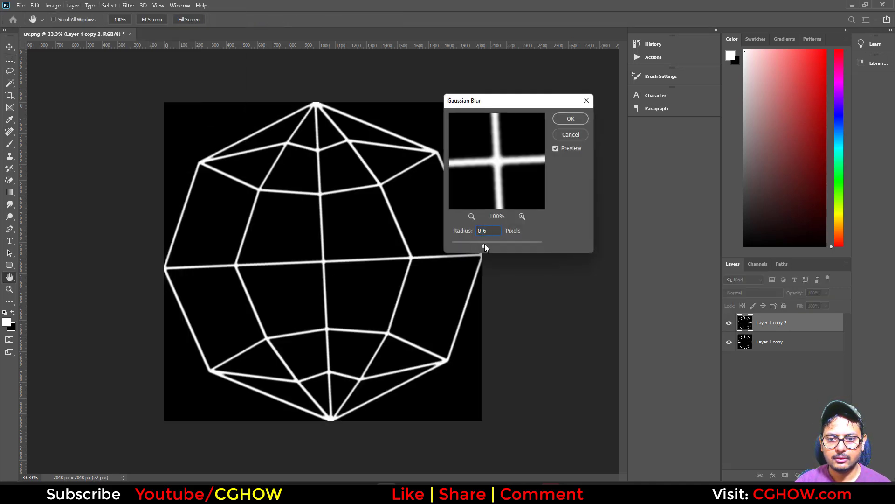
{"action": "left_click_drag", "start_coordinate": [485, 248], "coordinate": [493, 245]}
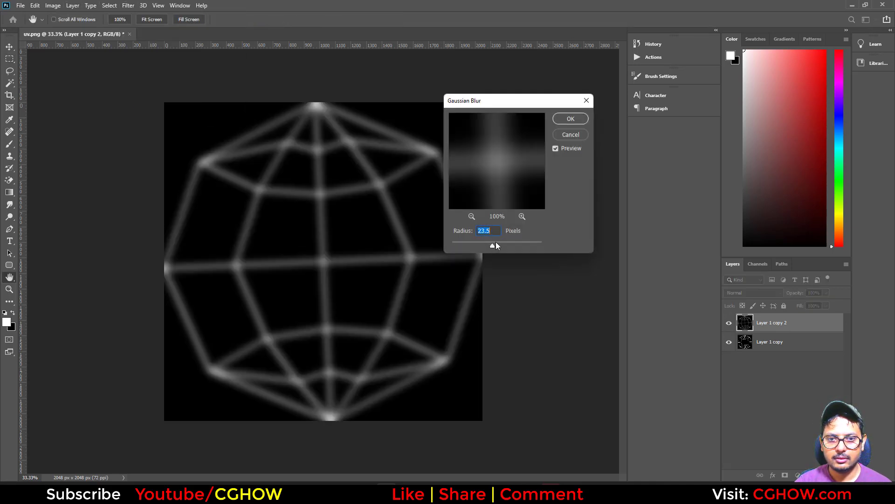
{"action": "left_click", "coordinate": [564, 136]}
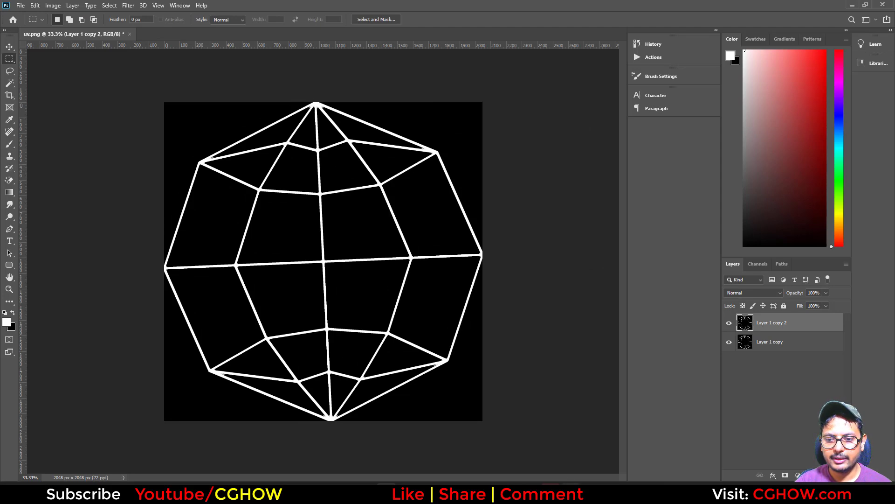
- Switch to Maya and scale all the crystal's UVs down uniformly inside the UV tile in the UV Editor
{"action": "left_click", "coordinate": [536, 493]}
{"action": "left_click", "coordinate": [686, 57]}
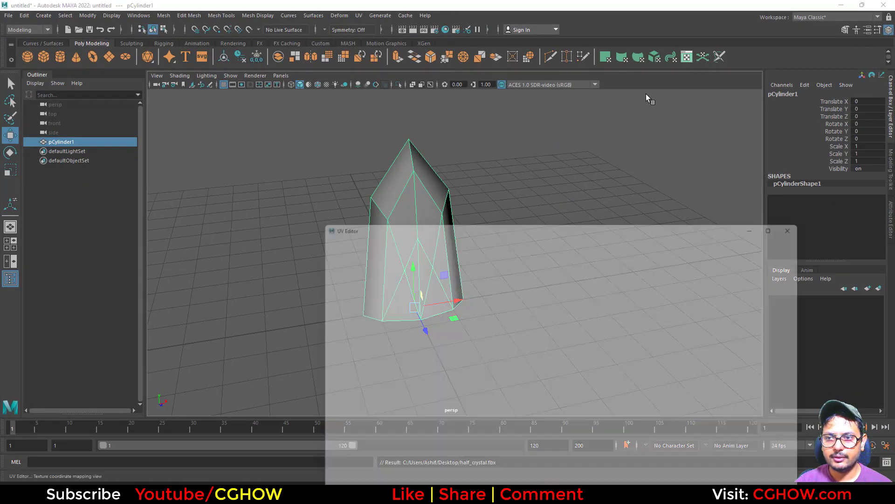
{"action": "right_click_drag", "start_coordinate": [445, 354], "coordinate": [485, 348]}
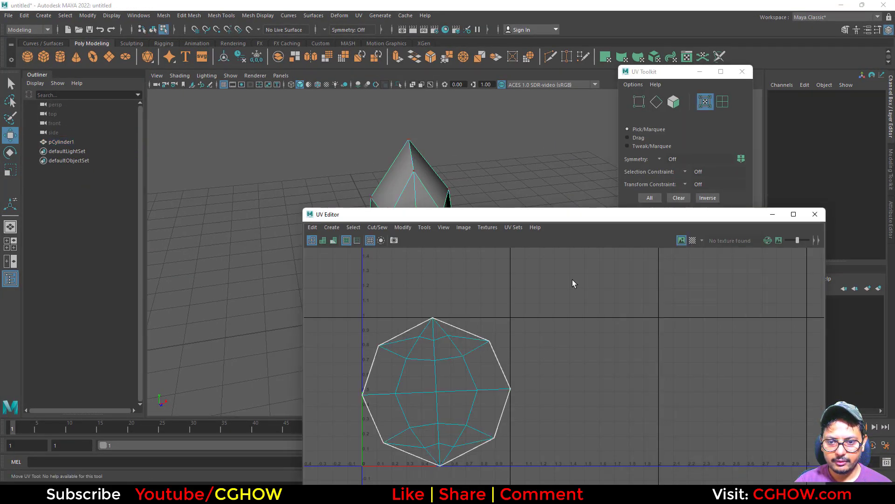
{"action": "left_click_drag", "start_coordinate": [573, 281], "coordinate": [329, 469]}
{"action": "key", "text": "r"}
{"action": "left_click_drag", "start_coordinate": [436, 392], "coordinate": [422, 413]}
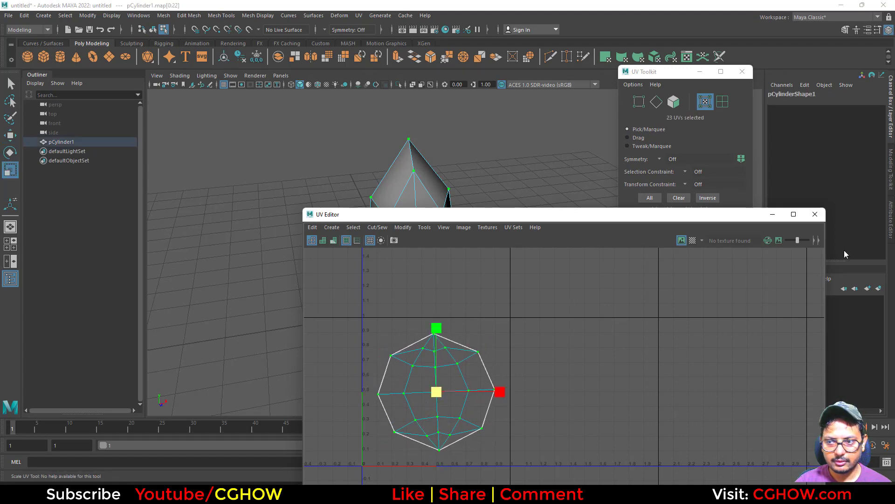
- Export the selected crystal as FBX to the Desktop, replacing half_crystal.fbx
{"action": "left_click", "coordinate": [815, 214]}
{"action": "right_click_drag", "start_coordinate": [396, 180], "coordinate": [453, 163]}
{"action": "left_click", "coordinate": [7, 15]}
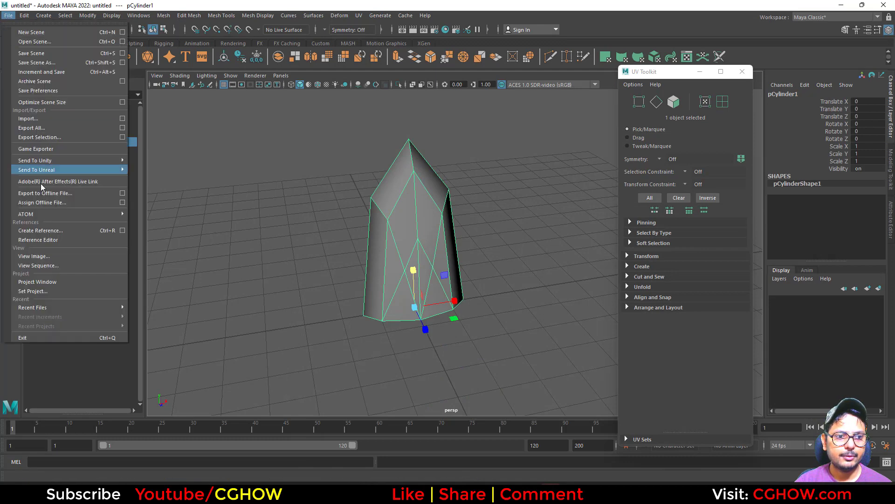
{"action": "left_click", "coordinate": [63, 135]}
{"action": "left_click", "coordinate": [538, 368]}
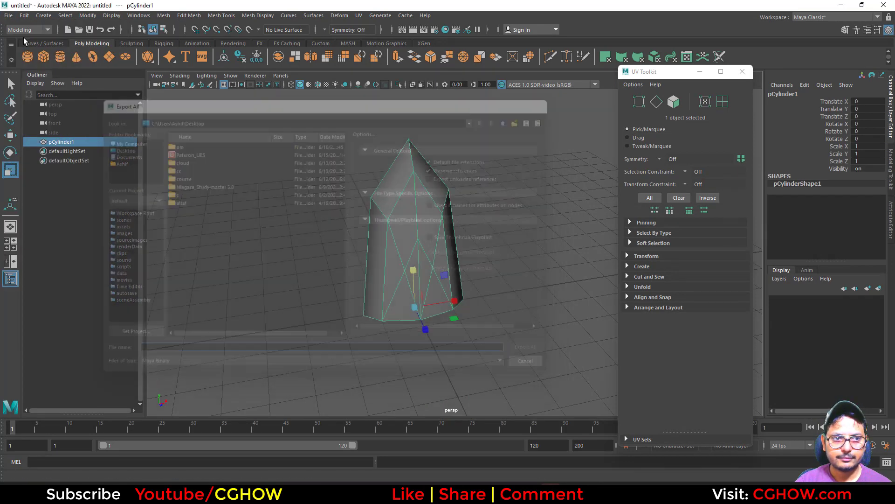
{"action": "left_click", "coordinate": [9, 15]}
{"action": "left_click", "coordinate": [52, 136]}
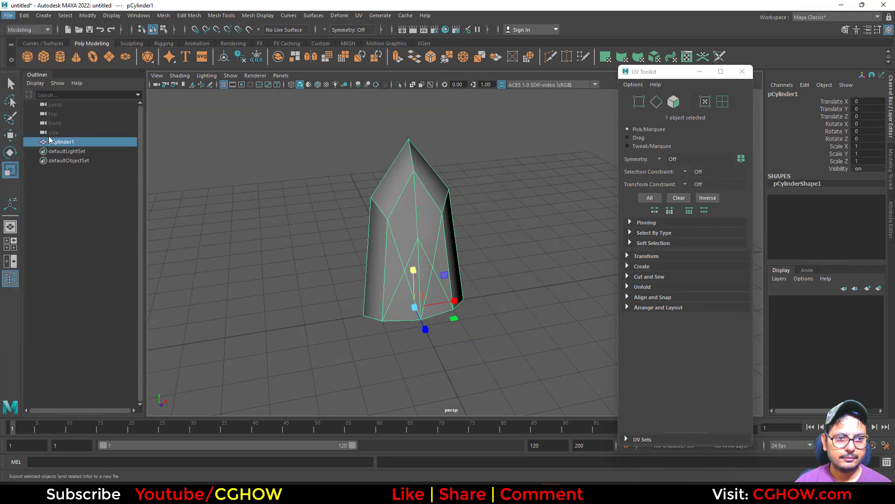
{"action": "double_click", "coordinate": [186, 143]}
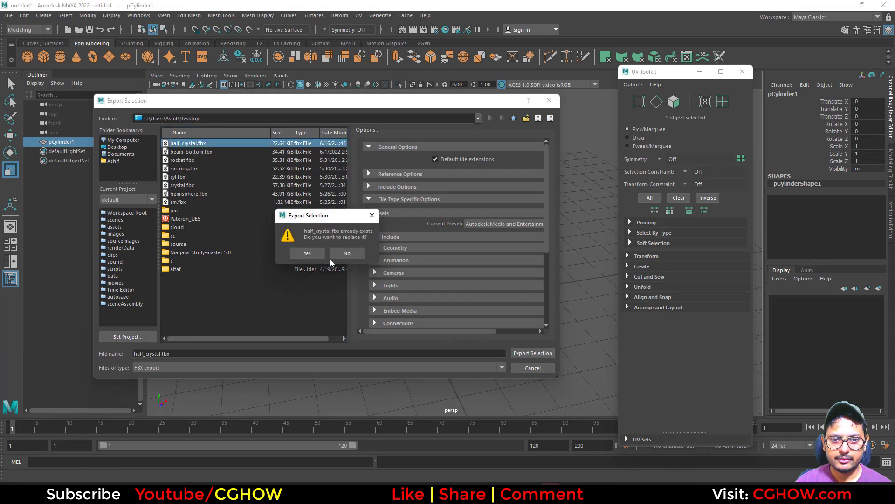
{"action": "left_click", "coordinate": [329, 259]}
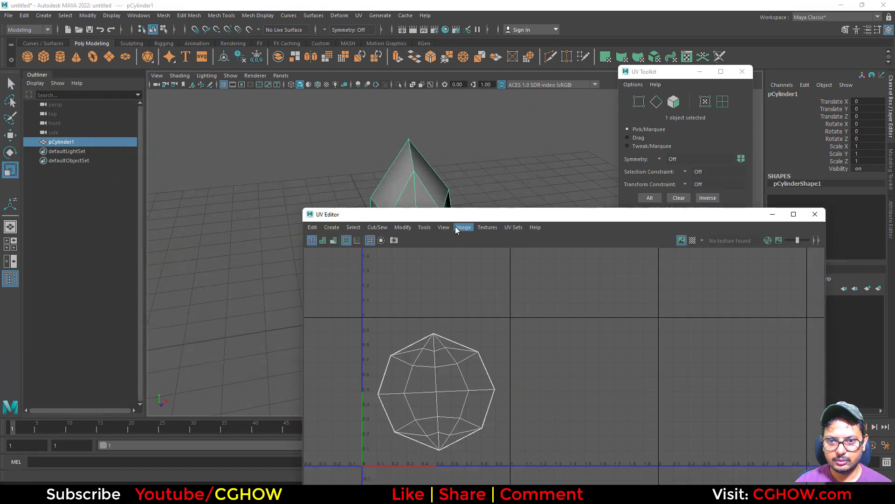
- Save a 2048 x 2048 PNG snapshot of the scaled UVs, overwriting uv.png on the Desktop
{"action": "left_click", "coordinate": [461, 227]}
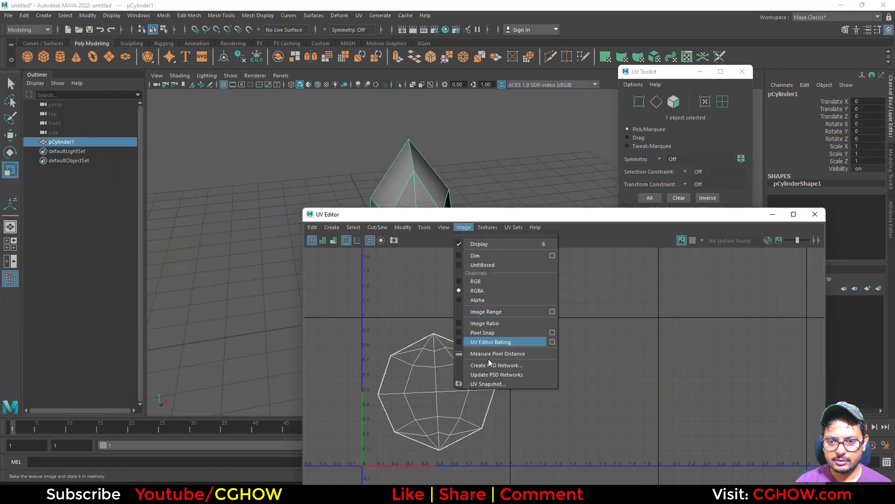
{"action": "left_click", "coordinate": [552, 378]}
{"action": "left_click", "coordinate": [563, 371]}
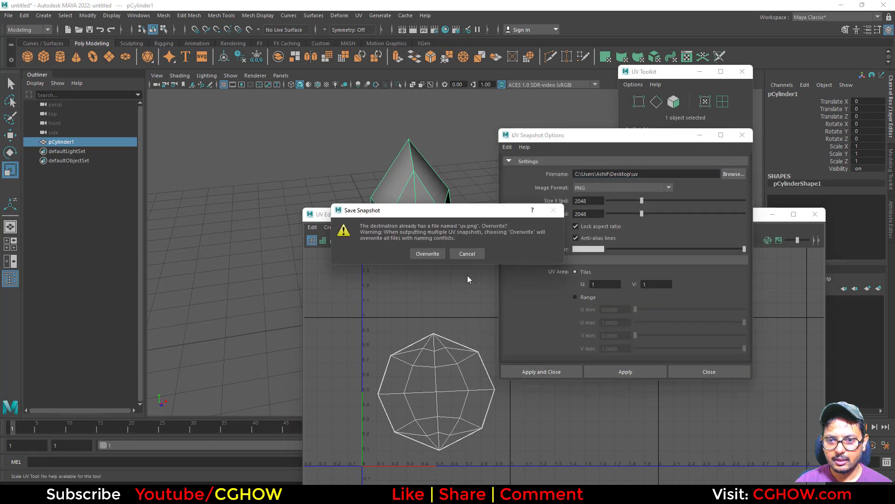
{"action": "left_click", "coordinate": [428, 254]}
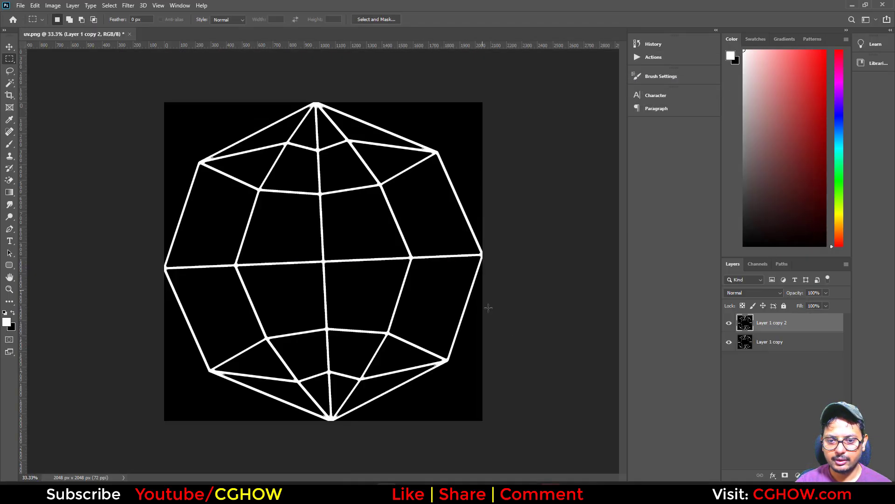
- Switch to Photoshop, merge the wireframe layers into one black-filled layer and try to place uv.png as a linked file
{"action": "left_click", "coordinate": [771, 342], "text": "shift"}
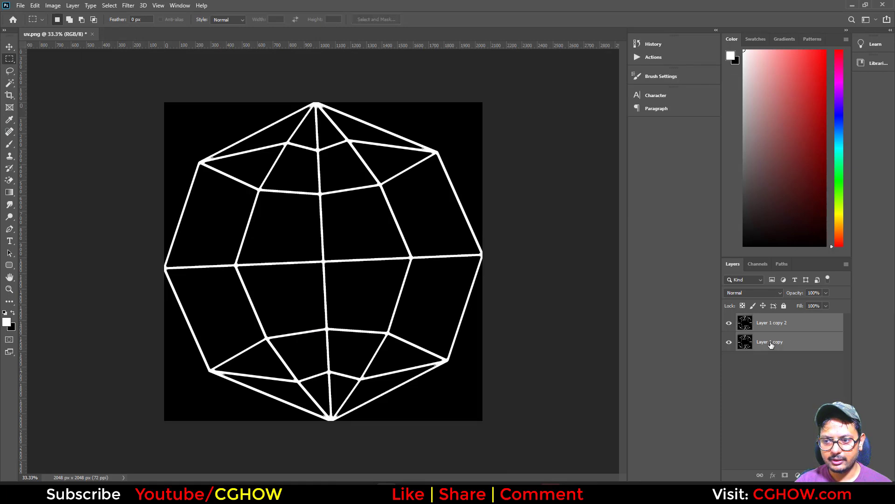
{"action": "key", "text": "ctrl+e"}
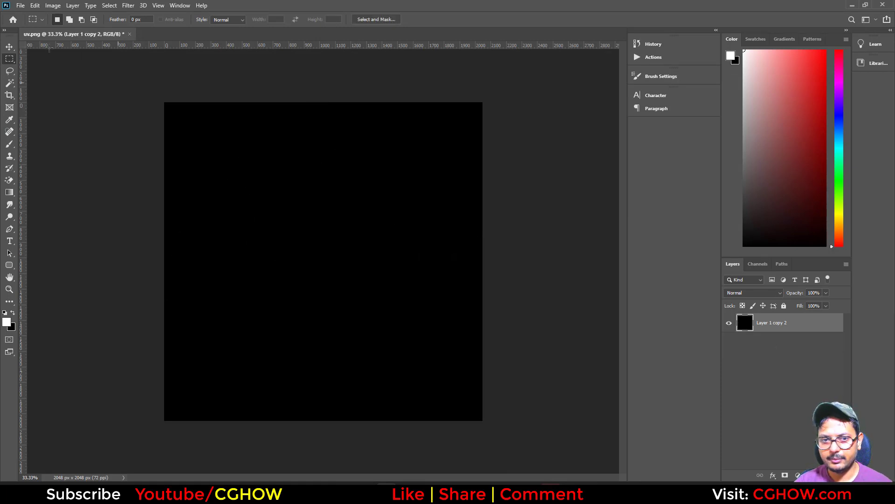
{"action": "left_click", "coordinate": [14, 6]}
{"action": "left_click", "coordinate": [56, 199]}
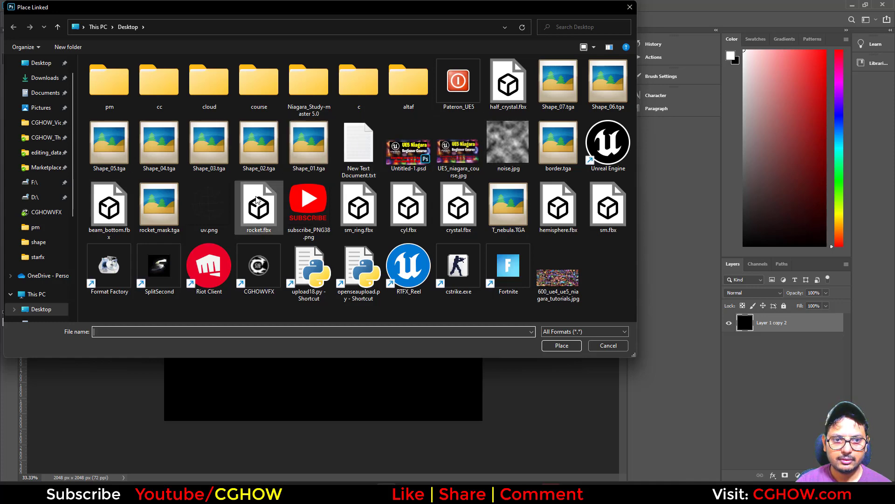
{"action": "left_click", "coordinate": [215, 203]}
{"action": "double_click", "coordinate": [215, 203]}
{"action": "left_click", "coordinate": [438, 182]}
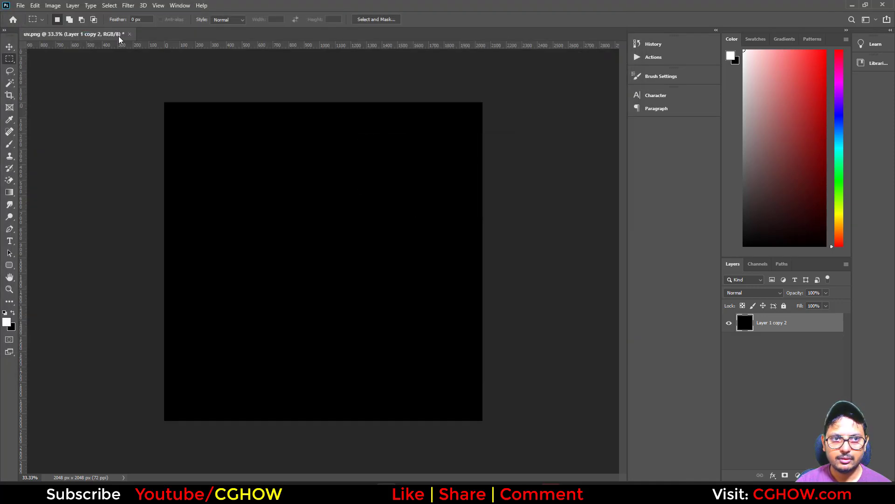
- Close the old uv.png document without saving and open the updated uv.png from the Desktop
{"action": "left_click", "coordinate": [129, 35]}
{"action": "left_click", "coordinate": [442, 182]}
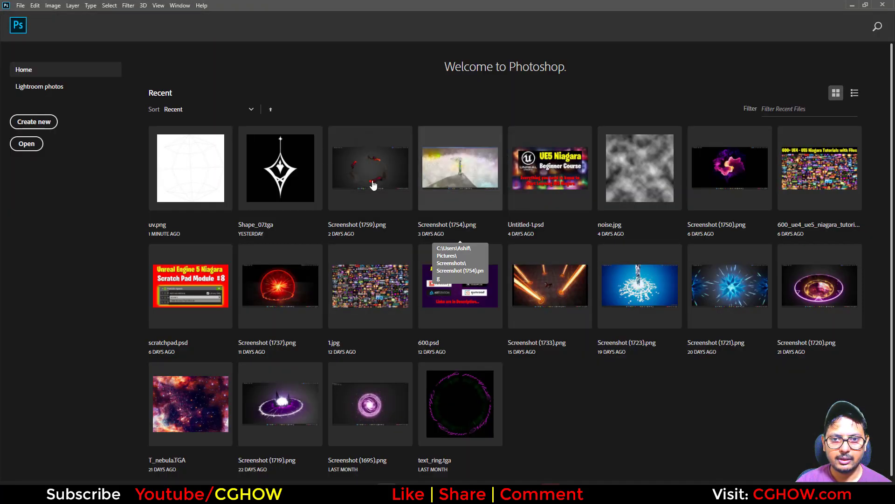
{"action": "left_click", "coordinate": [27, 144]}
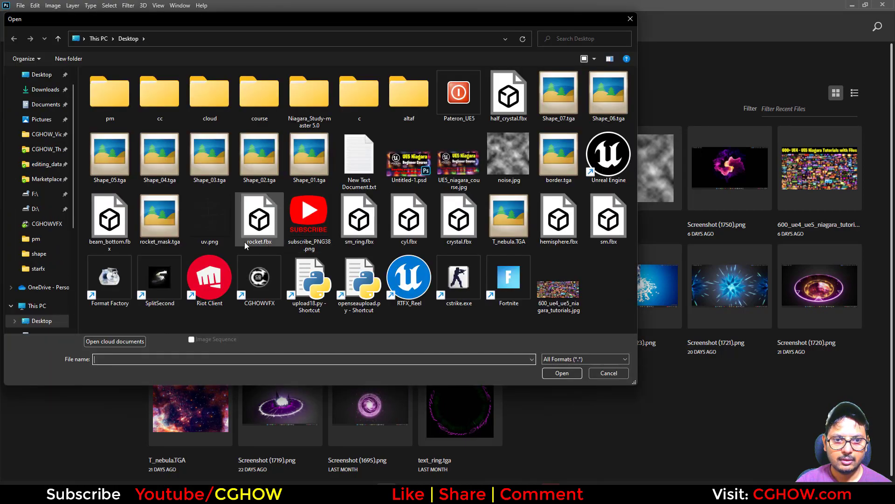
{"action": "double_click", "coordinate": [210, 219]}
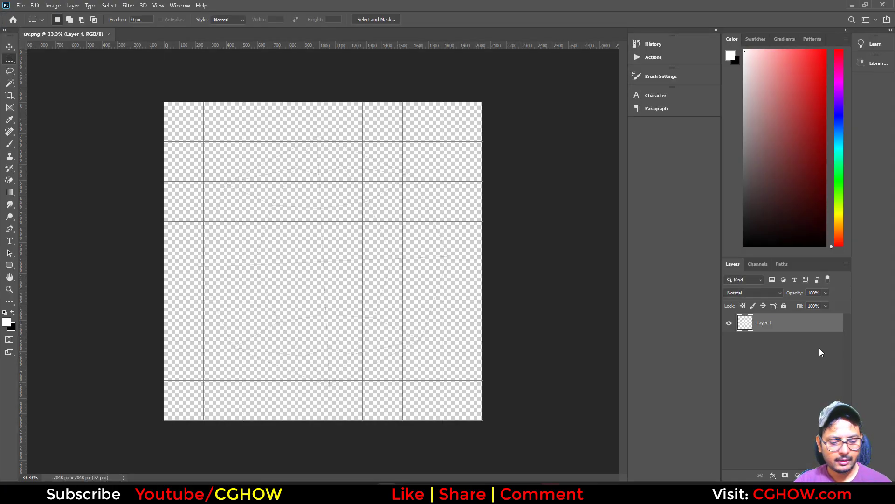
- Duplicate the UV wireframe layer, fill the lower layer with black and merge the two layers
{"action": "left_click", "coordinate": [786, 343]}
{"action": "key", "text": "ctrl+BackSpace"}
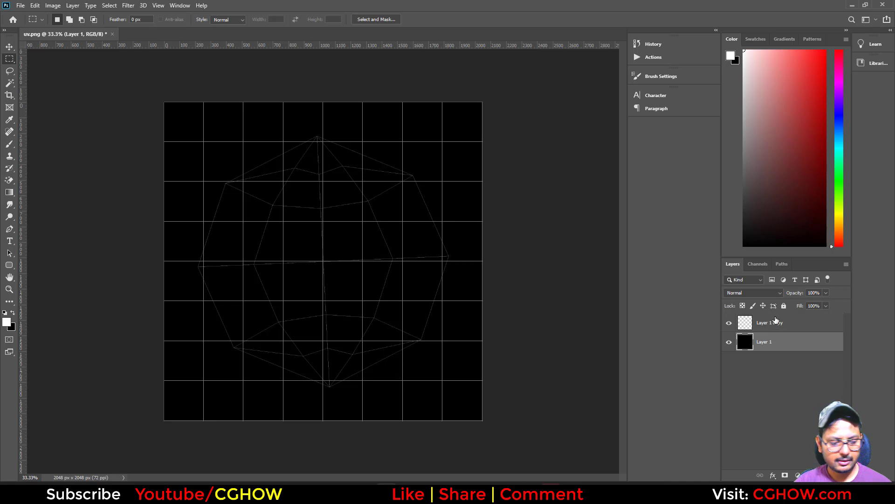
{"action": "left_click", "coordinate": [777, 321], "text": "ctrl"}
{"action": "key", "text": "ctrl+e"}
- Reapply the last Filter Gallery effect to the merged wireframe layer and invert its colors
{"action": "left_click", "coordinate": [129, 6]}
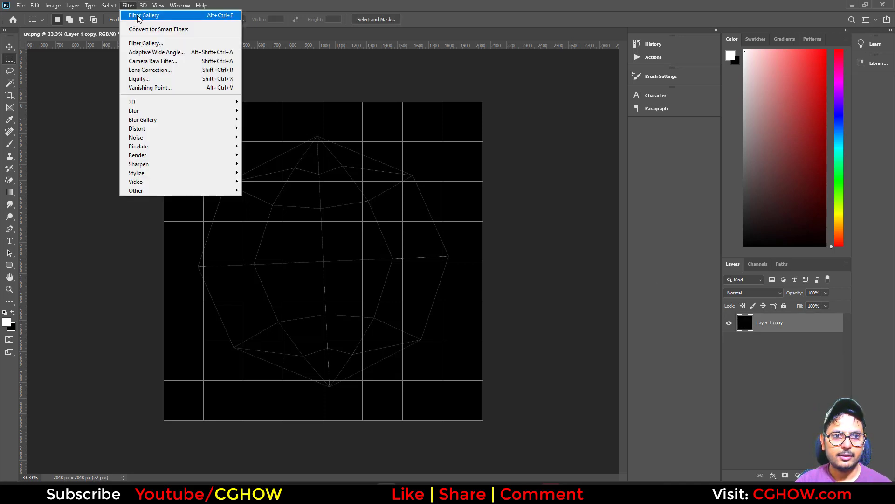
{"action": "left_click", "coordinate": [135, 16]}
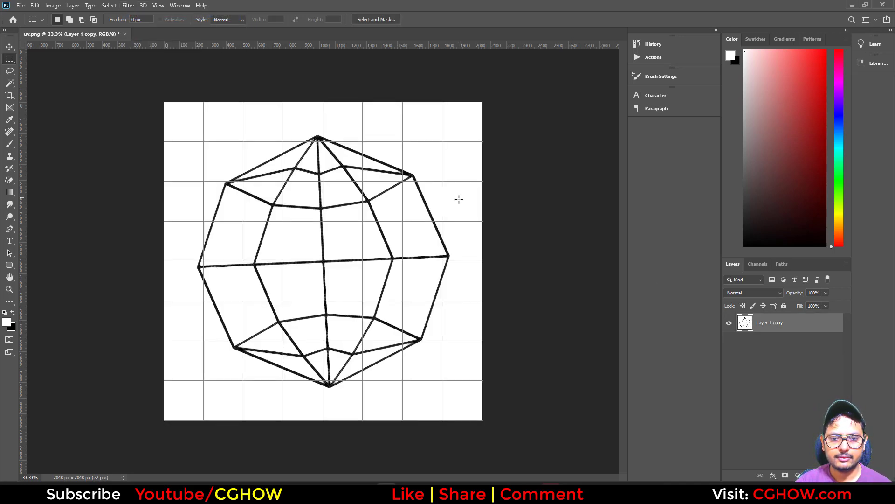
{"action": "key", "text": "ctrl+i"}
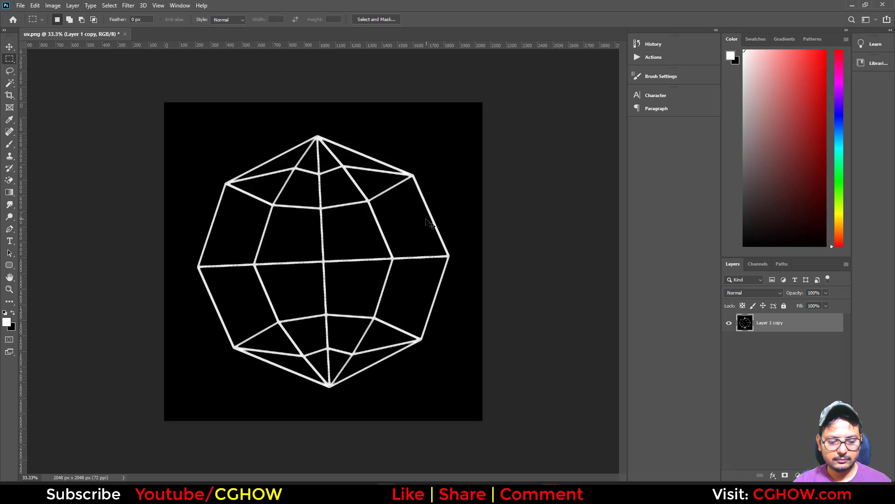
- Brighten the wireframe lines with Levels by lightening the midtones and lowering the white input level
{"action": "key", "text": "ctrl+l"}
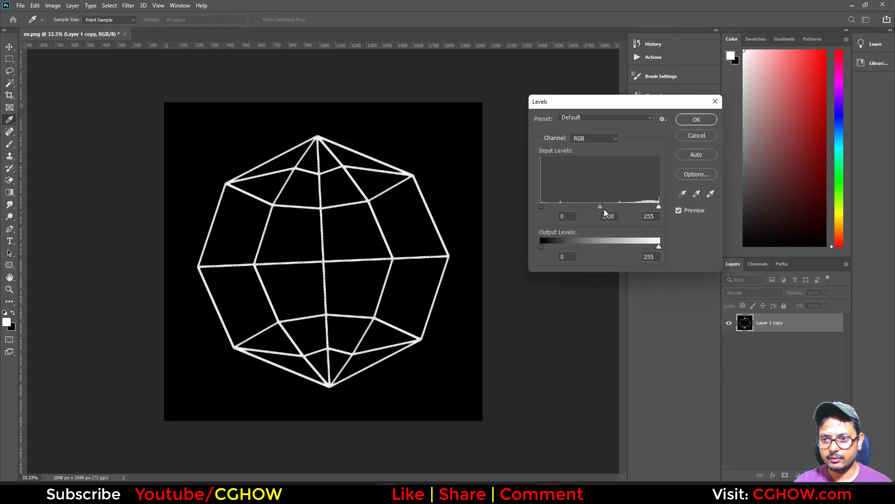
{"action": "mouse_move", "coordinate": [599, 206]}
{"action": "left_mouse_down"}
{"action": "mouse_move", "coordinate": [547, 206]}
{"action": "mouse_move", "coordinate": [628, 206]}
{"action": "mouse_move", "coordinate": [584, 209]}
{"action": "left_mouse_up"}
{"action": "left_click_drag", "start_coordinate": [659, 206], "coordinate": [600, 207]}
{"action": "left_click", "coordinate": [696, 118]}
{"action": "key", "text": "m"}
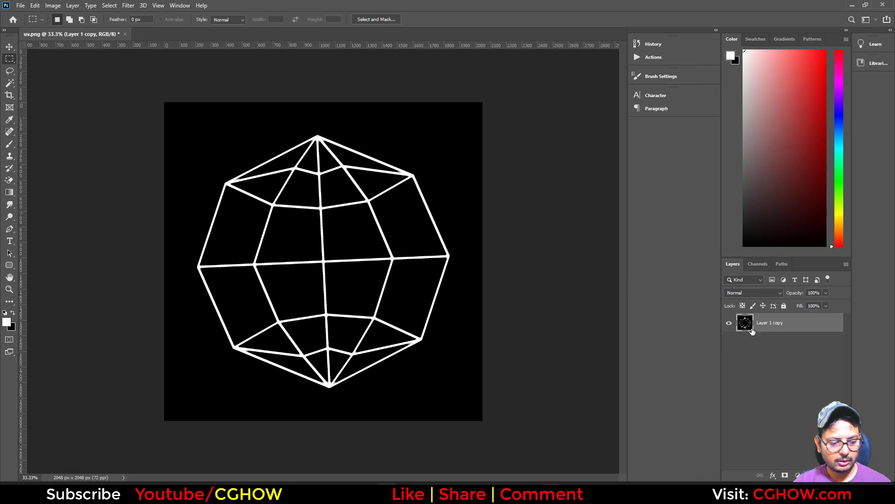
- Duplicate the wireframe layer and apply a Gaussian Blur with a radius of about 27.7 pixels to the copy
{"action": "key", "text": "ctrl+j"}
{"action": "left_click", "coordinate": [128, 5]}
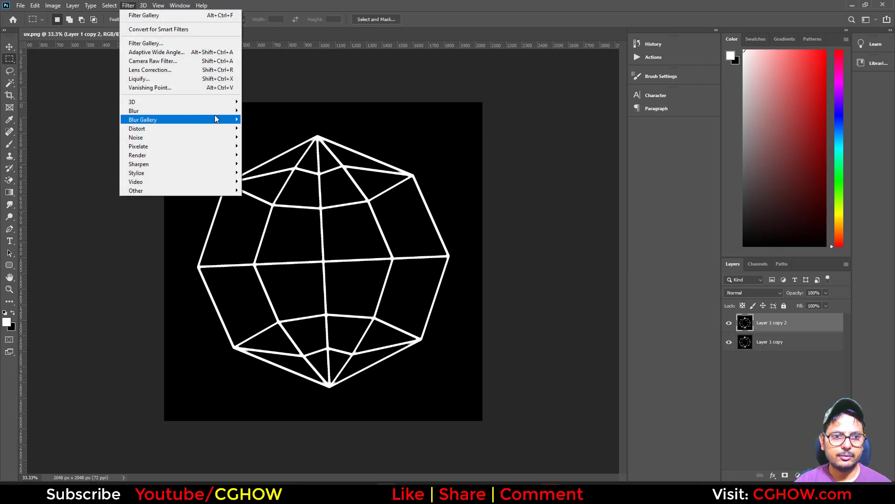
{"action": "mouse_move", "coordinate": [215, 110]}
{"action": "left_click", "coordinate": [274, 148]}
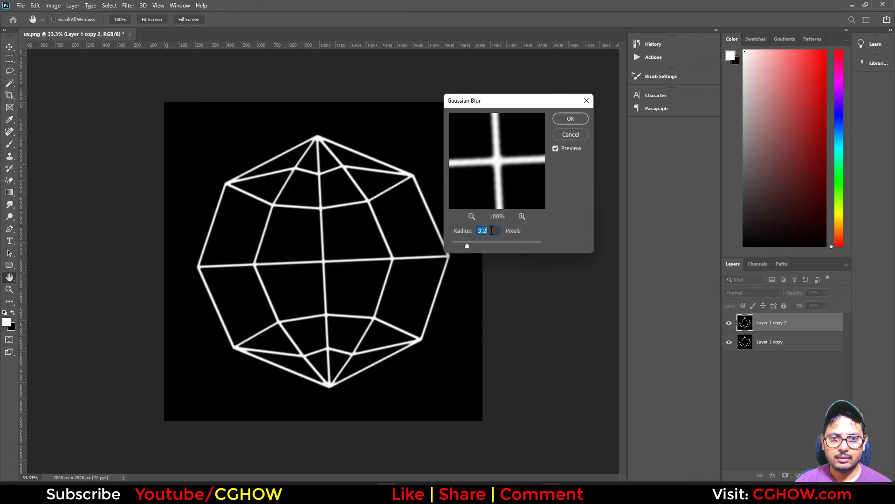
{"action": "left_click_drag", "start_coordinate": [486, 241], "coordinate": [502, 244]}
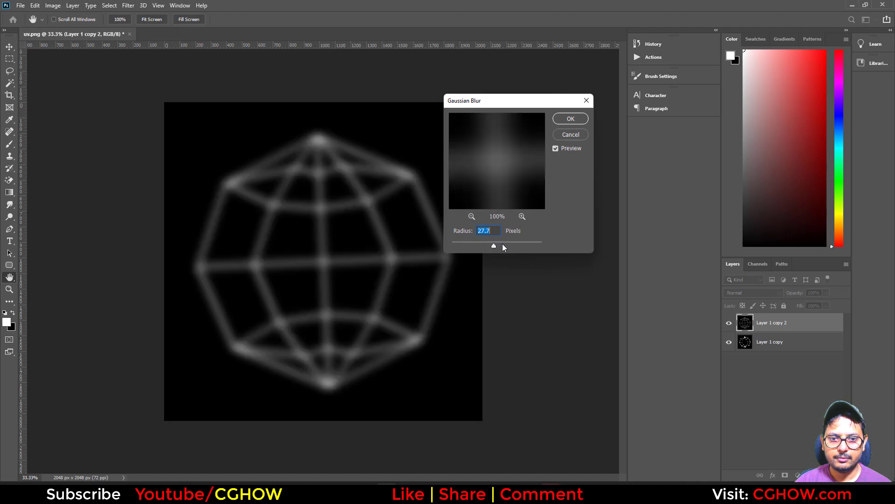
{"action": "left_click", "coordinate": [565, 120]}
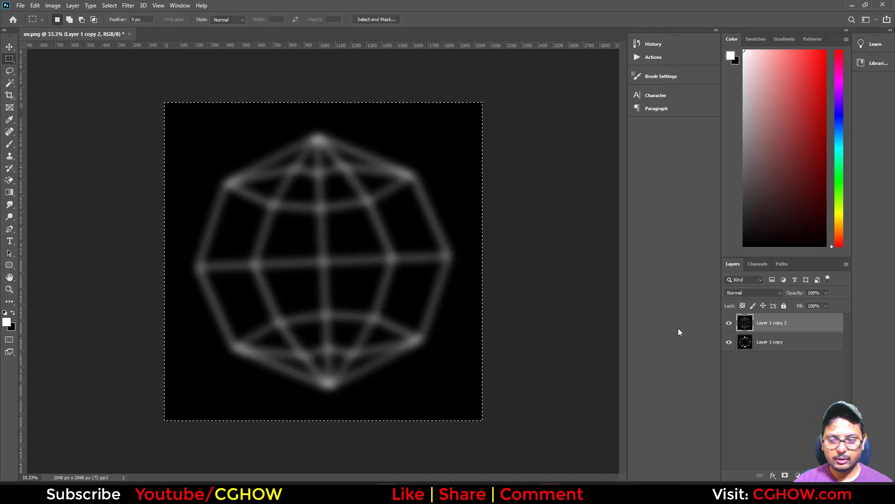
- Try to cut the blurred layer's green channel and paste it back through the channels
{"action": "left_click", "coordinate": [759, 264]}
{"action": "left_click", "coordinate": [767, 344]}
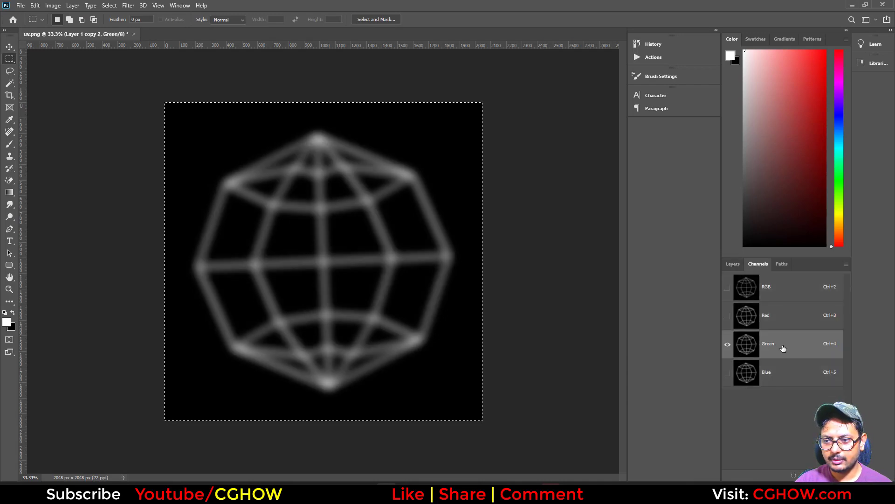
{"action": "left_click", "coordinate": [733, 264]}
{"action": "key", "text": "ctrl+x"}
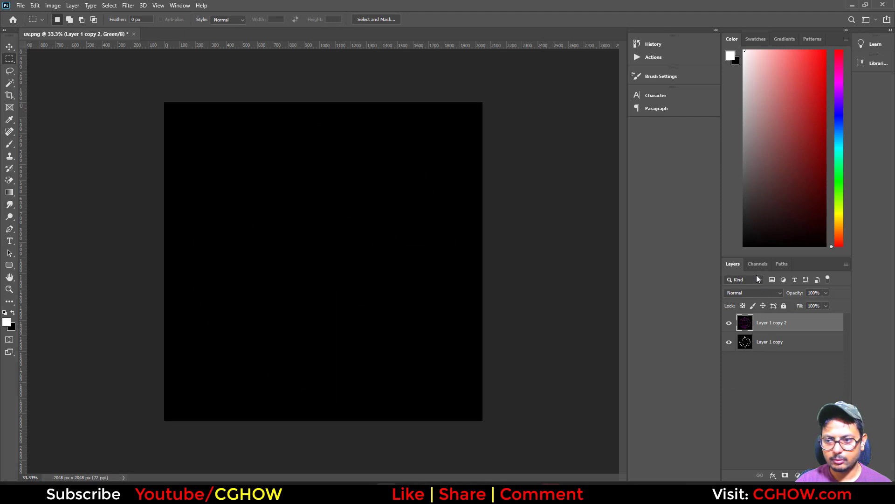
{"action": "left_click", "coordinate": [758, 264]}
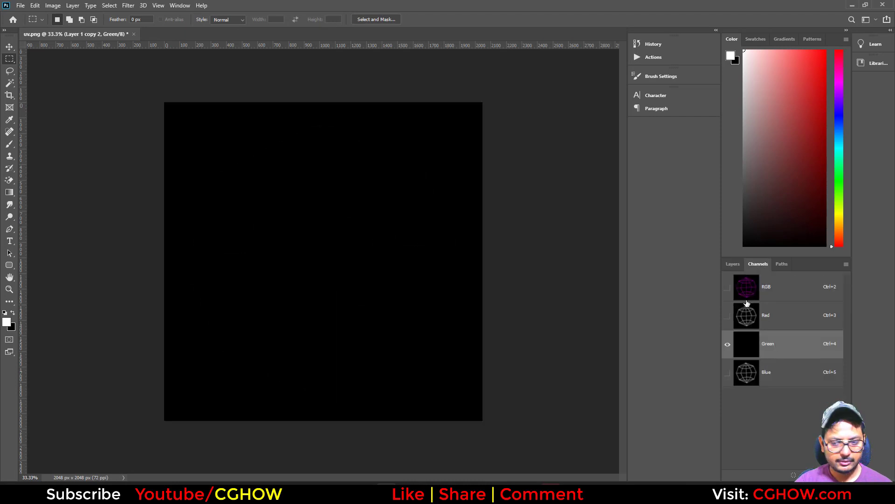
{"action": "left_click", "coordinate": [733, 264]}
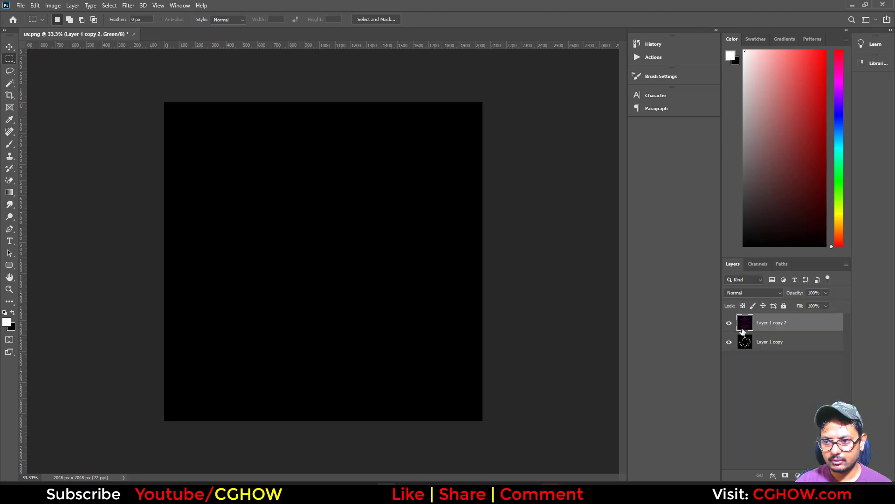
{"action": "key", "text": "ctrl+v"}
{"action": "left_click", "coordinate": [757, 264]}
{"action": "left_click", "coordinate": [759, 279]}
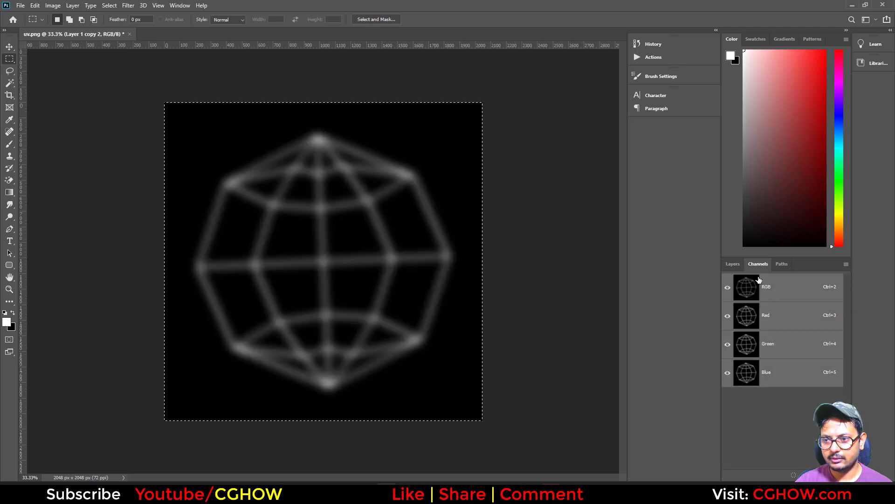
- Try to cut the blurred layer's contents for use in the green channel, and restore the blurred layer
{"action": "left_click", "coordinate": [732, 264]}
{"action": "key", "text": "Delete"}
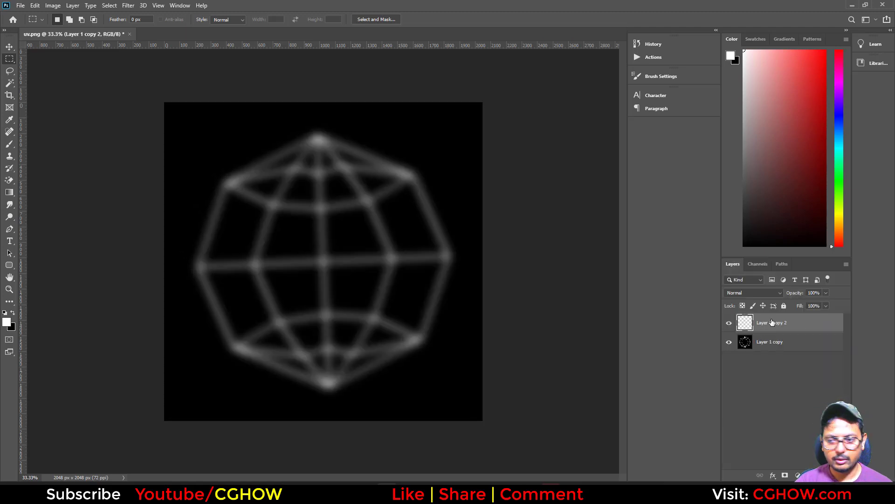
{"action": "key", "text": "ctrl+d"}
{"action": "left_click", "coordinate": [760, 264]}
{"action": "left_click", "coordinate": [774, 342]}
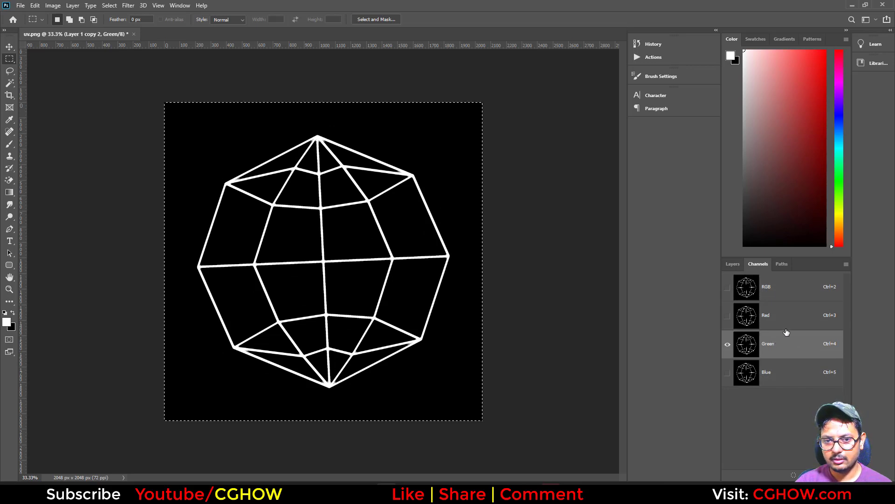
{"action": "left_click", "coordinate": [781, 287]}
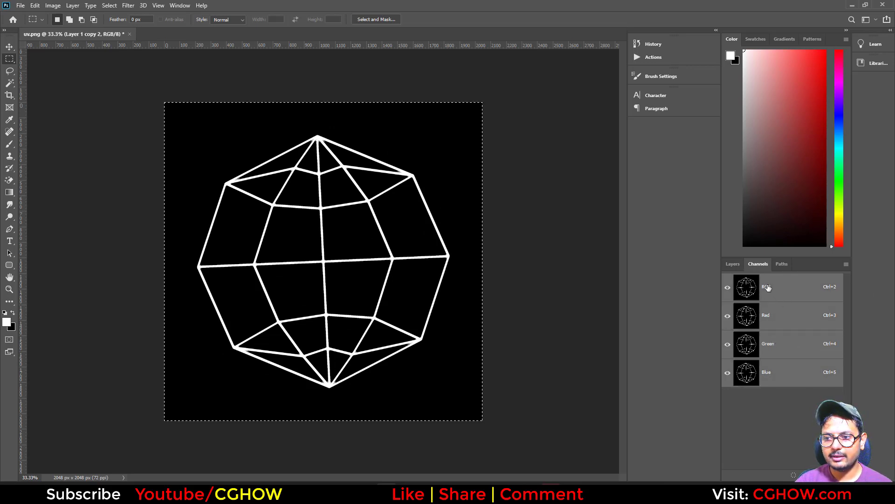
{"action": "left_click", "coordinate": [733, 264]}
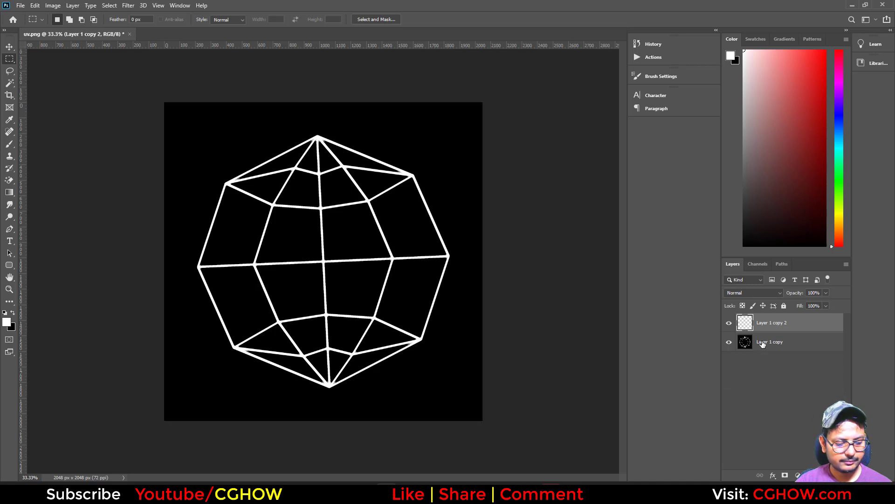
{"action": "key", "text": "ctrl+alt+f"}
- Duplicate the uv.png document as uv copy in its own floating window and delete the copy's blurred layer
{"action": "left_click_drag", "start_coordinate": [103, 35], "coordinate": [118, 69]}
{"action": "right_click", "coordinate": [146, 72]}
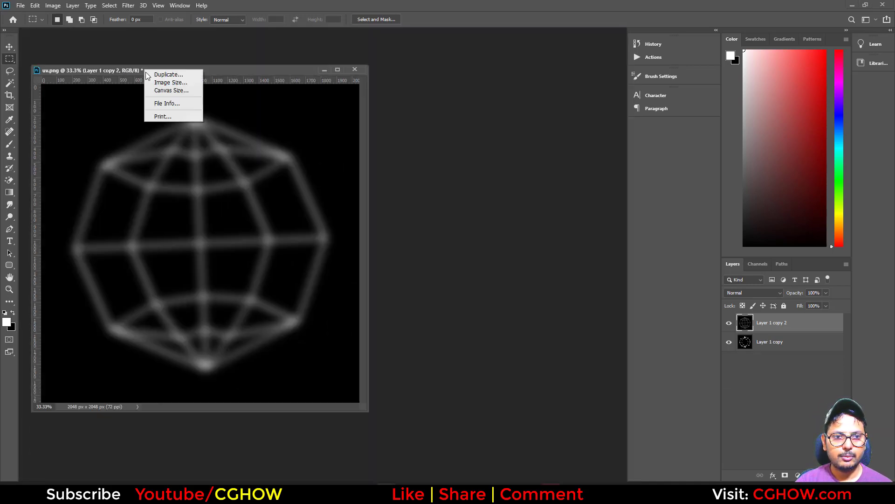
{"action": "left_click", "coordinate": [153, 74]}
{"action": "left_click", "coordinate": [521, 152]}
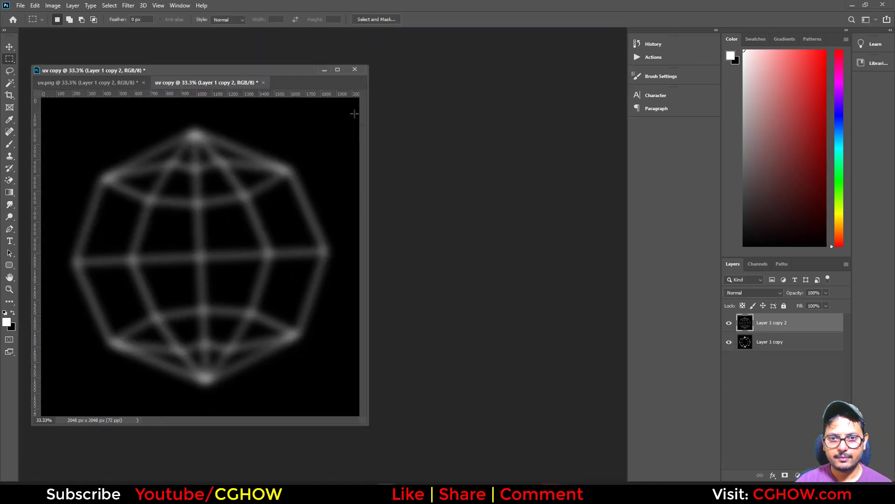
{"action": "left_click_drag", "start_coordinate": [201, 84], "coordinate": [340, 127]}
{"action": "left_click_drag", "start_coordinate": [794, 323], "coordinate": [835, 474]}
- Merge the sharp and blurred layers of uv.png into one layer and copy the whole blurred image
{"action": "left_click", "coordinate": [221, 83]}
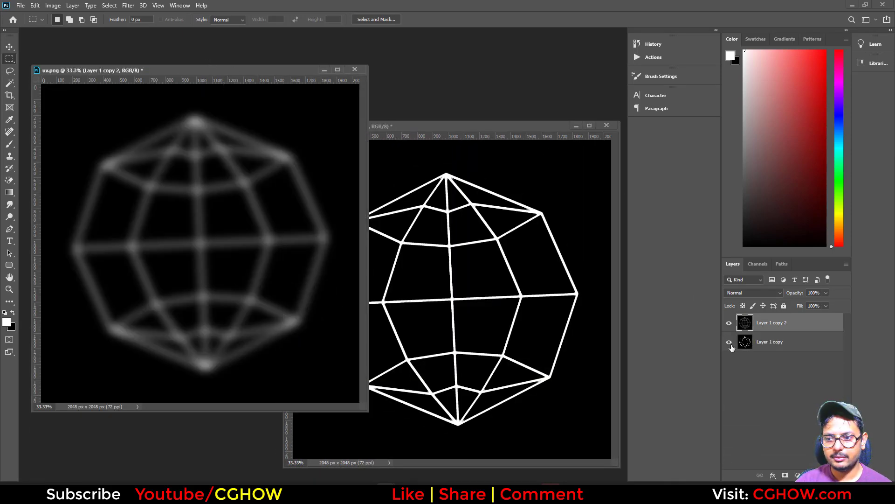
{"action": "left_click", "coordinate": [762, 342], "text": "shift"}
{"action": "key", "text": "ctrl+w"}
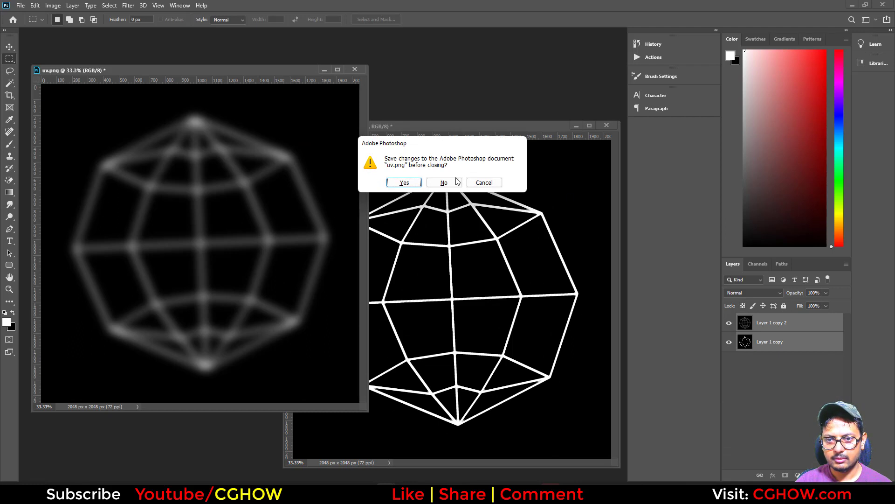
{"action": "left_click", "coordinate": [455, 182]}
{"action": "left_click", "coordinate": [578, 237]}
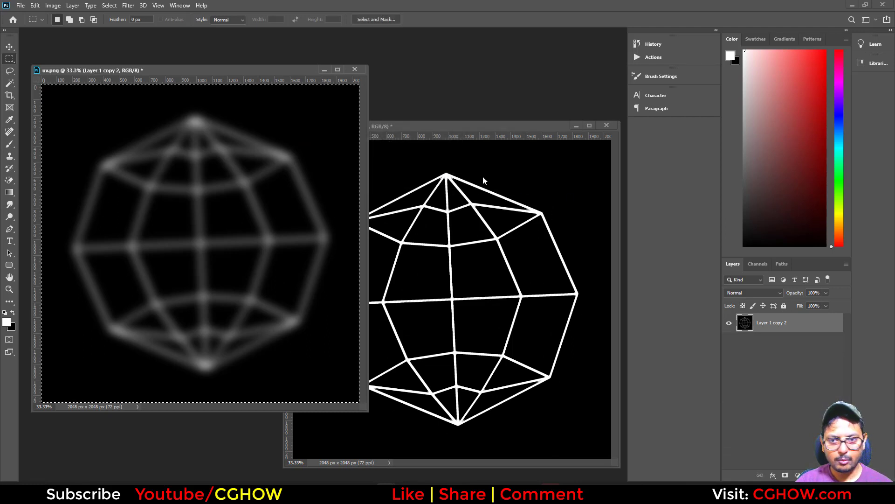
- Paste the blurred wireframe into the green channel of uv copy and switch back to the RGB composite
{"action": "left_click", "coordinate": [764, 266]}
{"action": "left_click", "coordinate": [770, 343]}
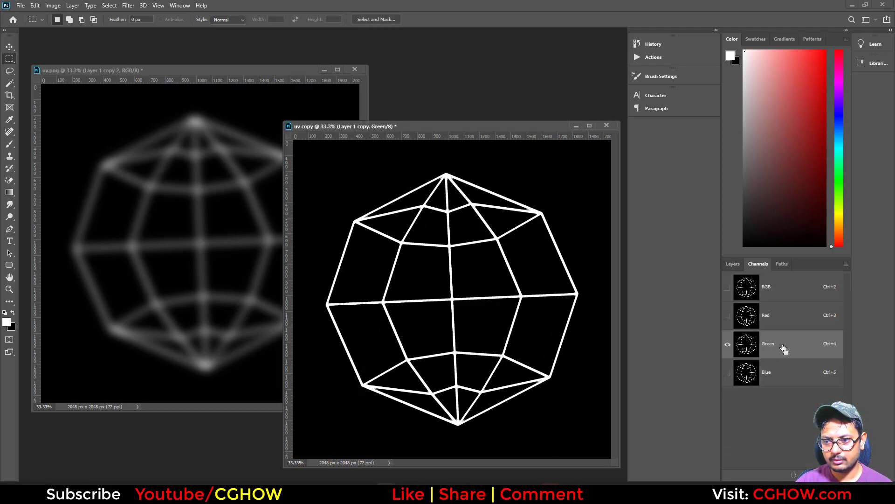
{"action": "key", "text": "ctrl+v"}
{"action": "left_click", "coordinate": [774, 287]}
- Close uv.png without saving and reposition the uv copy window in the workspace
{"action": "left_click", "coordinate": [354, 70]}
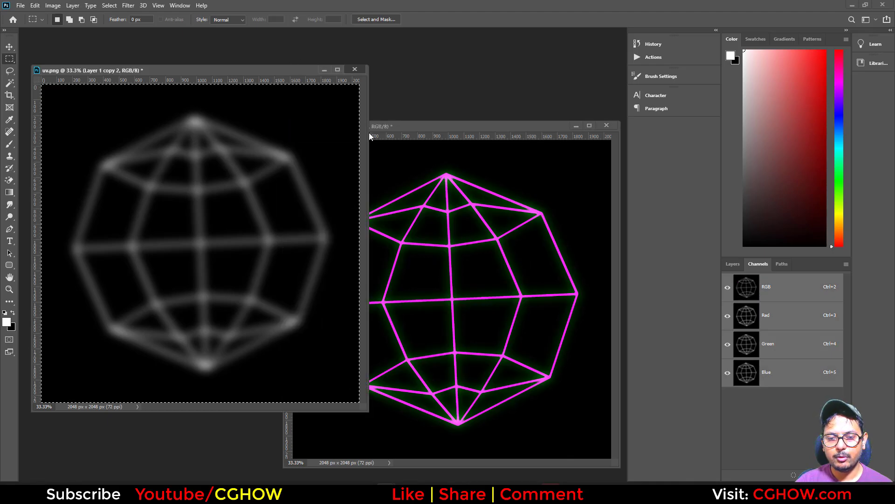
{"action": "left_click", "coordinate": [452, 183]}
{"action": "left_click_drag", "start_coordinate": [466, 133], "coordinate": [336, 86]}
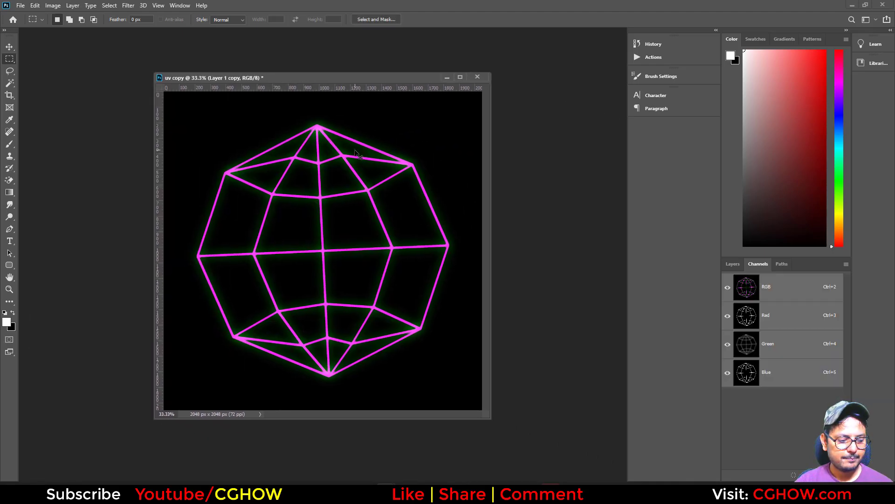
- Save the channel-packed image to the Desktop as a 24 bits/pixel Targa named t_crystal_wireframe
{"action": "key", "text": "ctrl+shift+s"}
{"action": "left_click", "coordinate": [263, 373]}
{"action": "scroll", "coordinate": [263, 326], "scroll_direction": "down", "scroll_amount": 1}
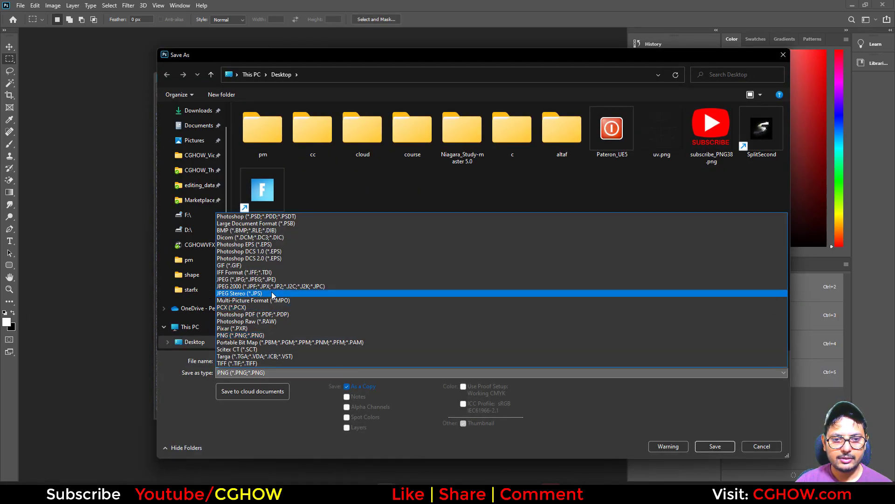
{"action": "left_click", "coordinate": [230, 357]}
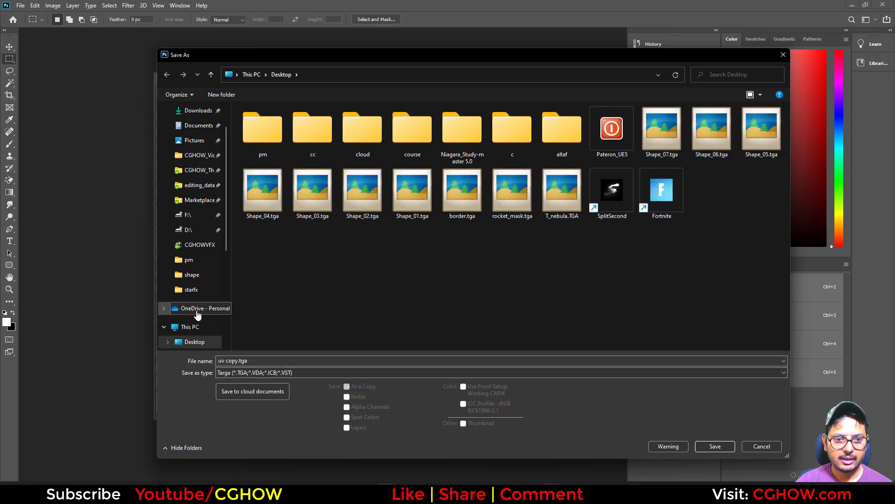
{"action": "left_click", "coordinate": [257, 363]}
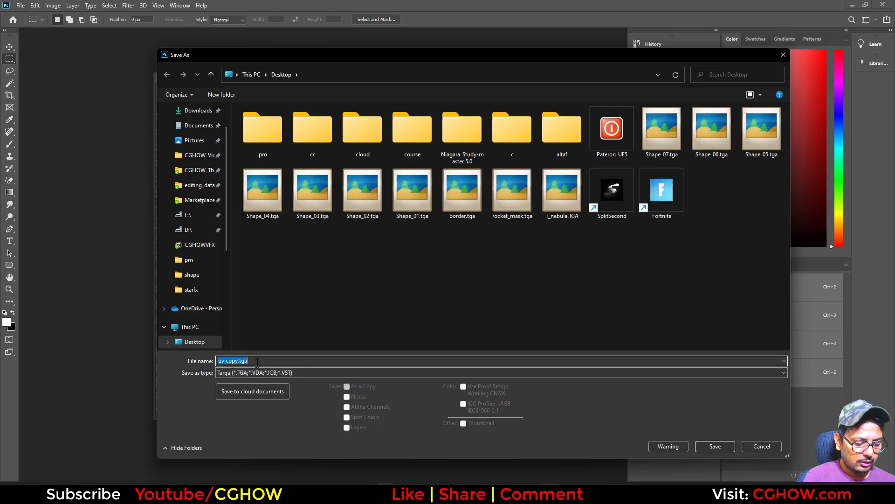
{"action": "type", "text": "t_crystal_wireframe"}
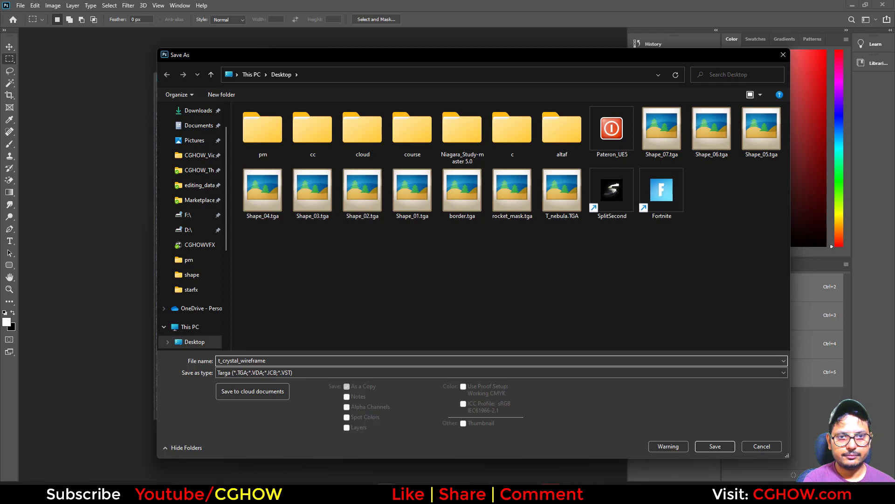
{"action": "key", "text": "Return"}
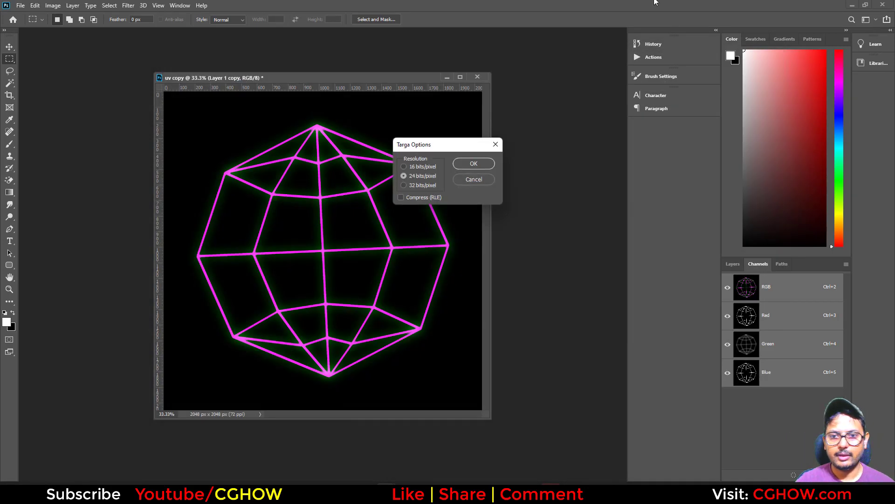
{"action": "left_click", "coordinate": [472, 164]}
- Switch to the crystal_from_ground folder in Unreal Engine's map level and reimport the half_crystal mesh
{"action": "left_click", "coordinate": [849, 6]}
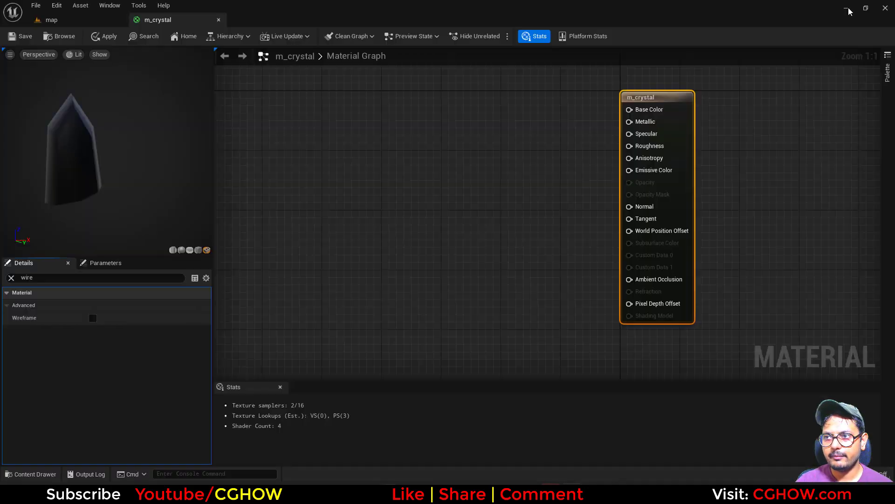
{"action": "left_click", "coordinate": [51, 19]}
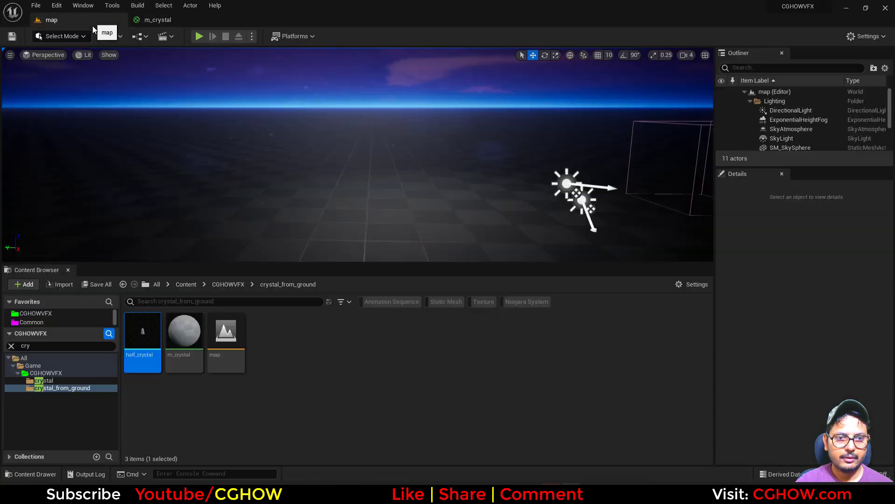
{"action": "right_click", "coordinate": [154, 343]}
{"action": "left_click", "coordinate": [195, 66]}
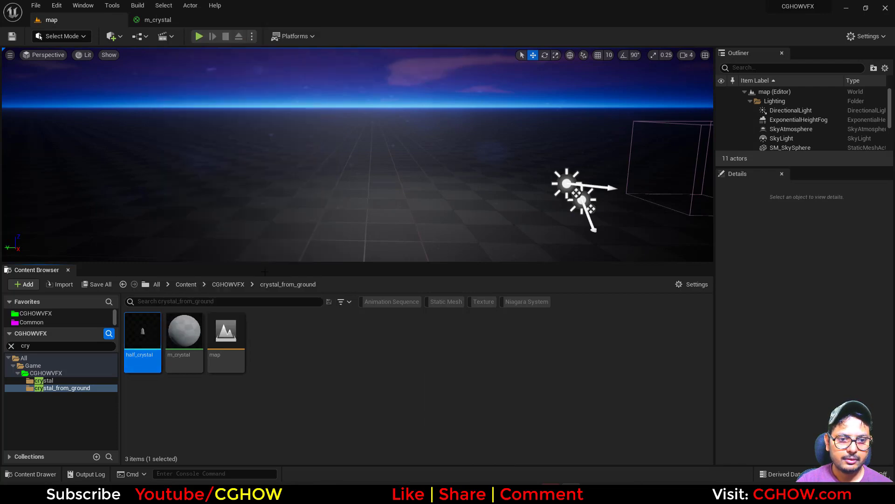
- Import t_crystal_wireframe.tga into the crystal_from_ground folder and place it in the m_crystal graph as a Texture Sample
{"action": "right_click", "coordinate": [308, 346]}
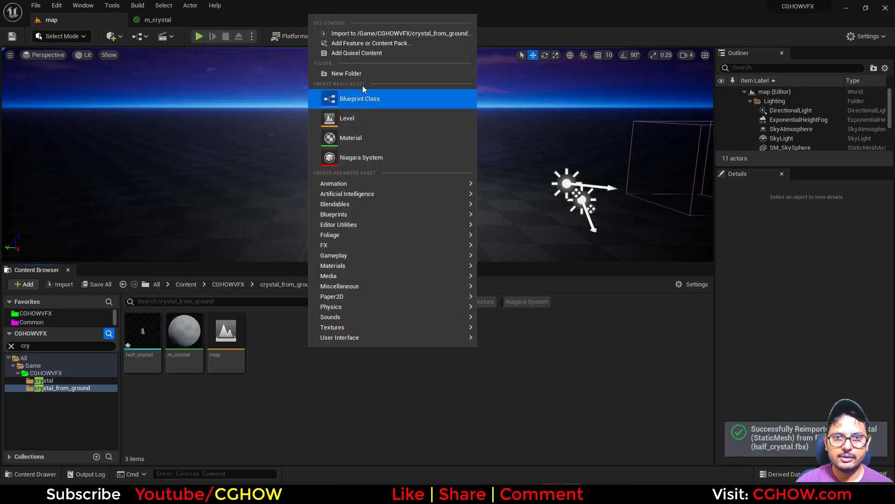
{"action": "left_click", "coordinate": [365, 34]}
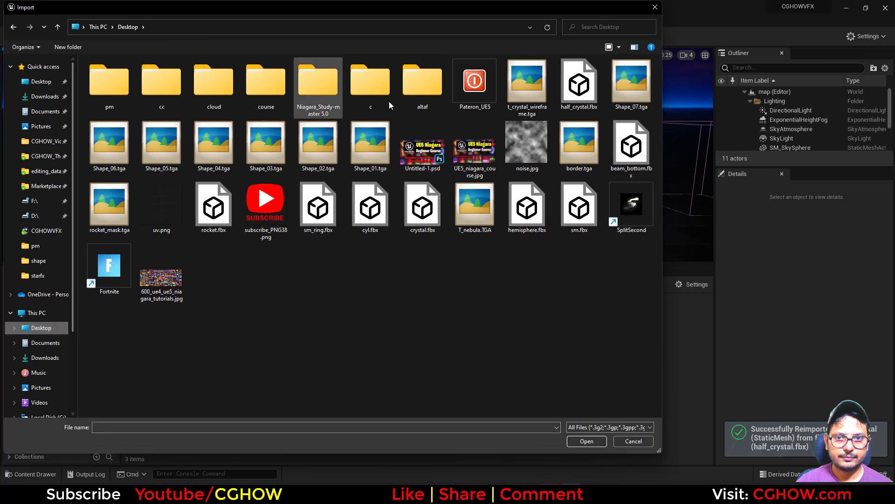
{"action": "double_click", "coordinate": [535, 86]}
{"action": "left_click_drag", "start_coordinate": [268, 334], "coordinate": [406, 184]}
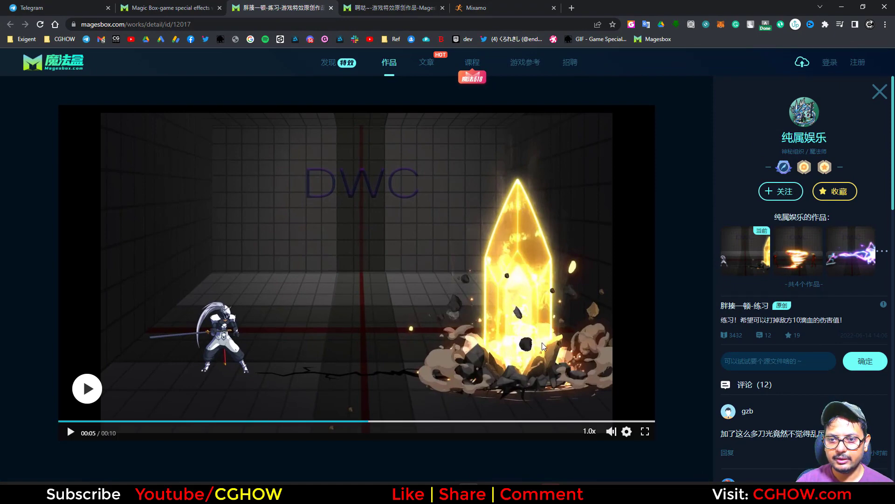
- Examine the yellow crystal effect in the browser's reference video, pausing as the crystal shatters, and return to Unreal Engine
{"action": "mouse_move", "coordinate": [109, 430]}
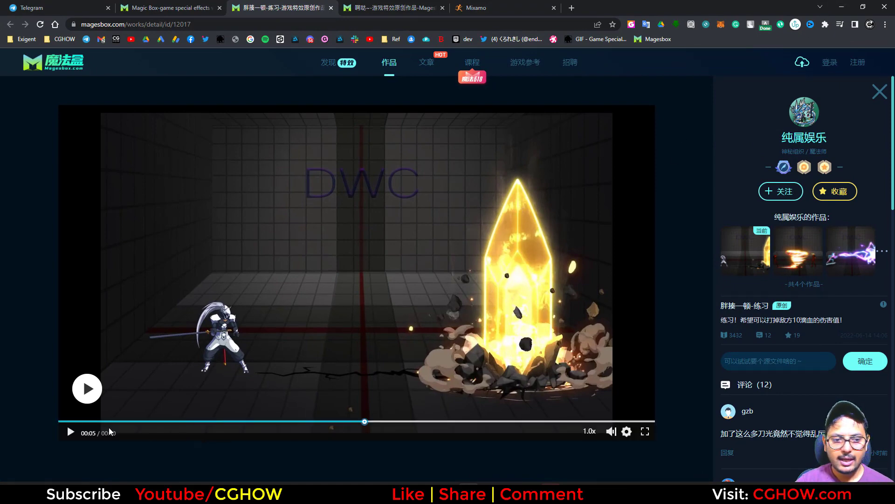
{"action": "left_click", "coordinate": [71, 432]}
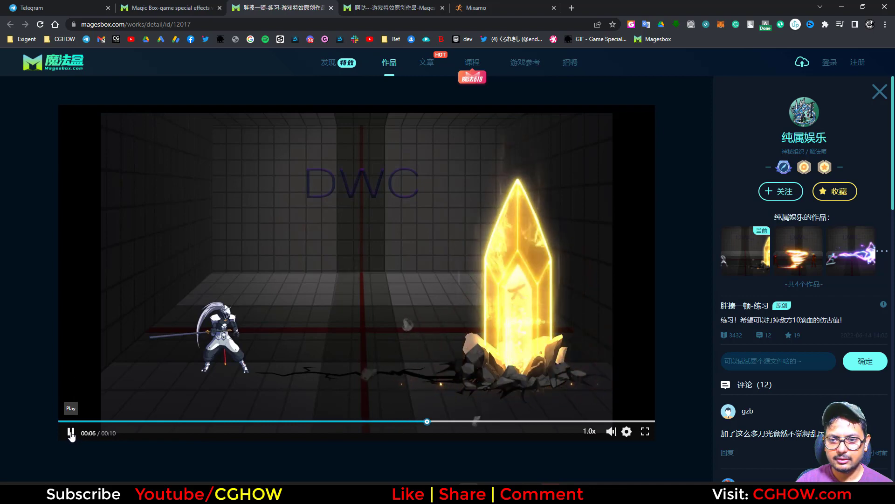
{"action": "left_click", "coordinate": [71, 432]}
{"action": "left_click", "coordinate": [70, 432]}
{"action": "left_click", "coordinate": [71, 432]}
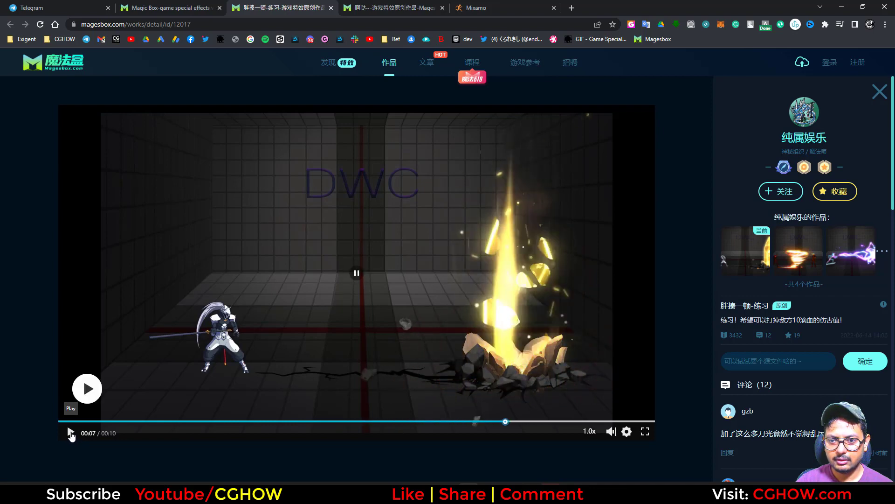
{"action": "left_click", "coordinate": [842, 7]}
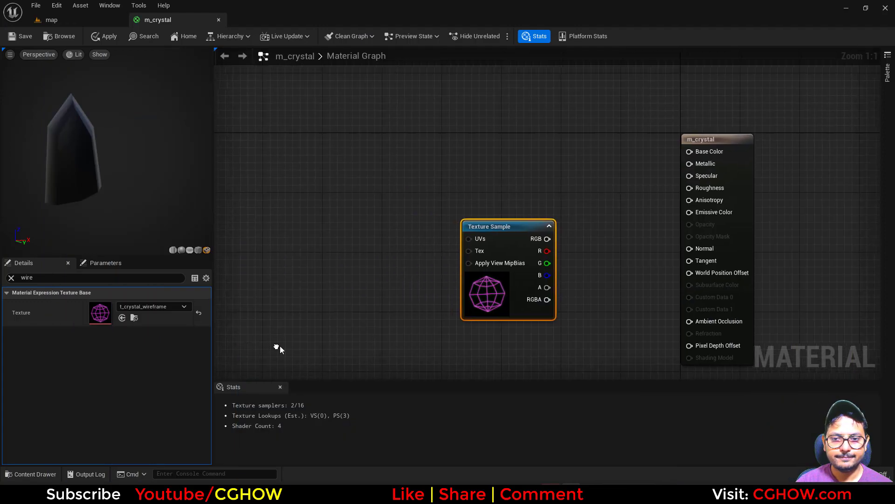
- Set the m_crystal material's blend mode to Translucent and its shading model to Unlit
{"action": "right_click_drag", "start_coordinate": [461, 283], "coordinate": [355, 286]}
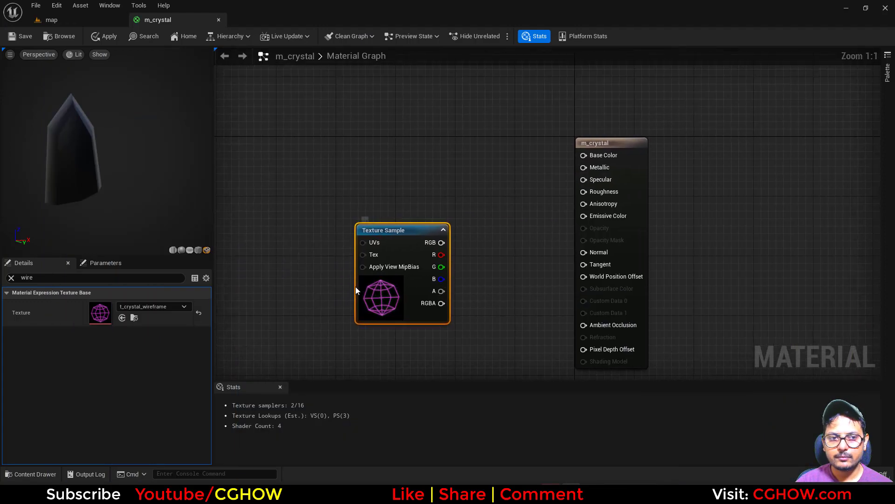
{"action": "left_click", "coordinate": [611, 185]}
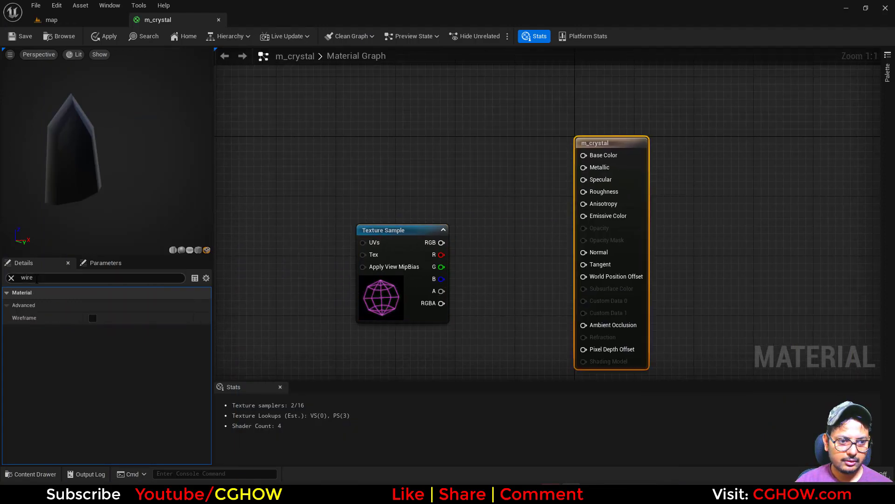
{"action": "left_click", "coordinate": [11, 277]}
{"action": "left_click", "coordinate": [117, 384]}
{"action": "left_click", "coordinate": [117, 413]}
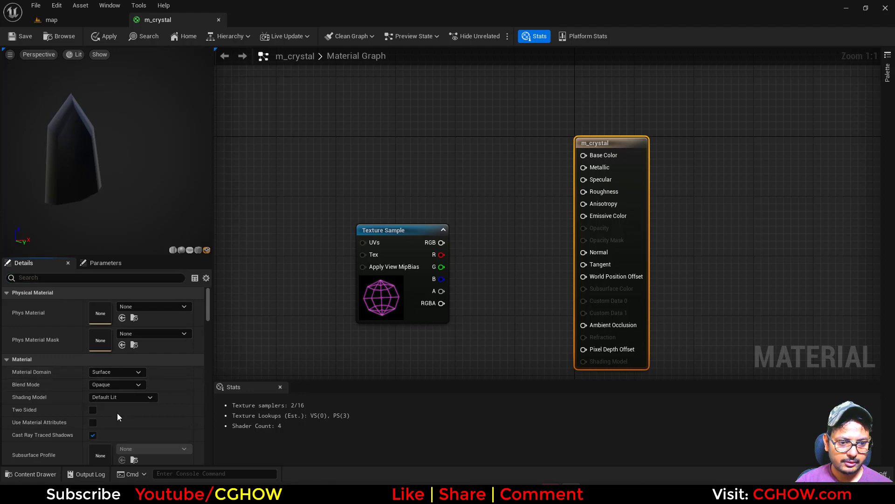
{"action": "left_click", "coordinate": [130, 398]}
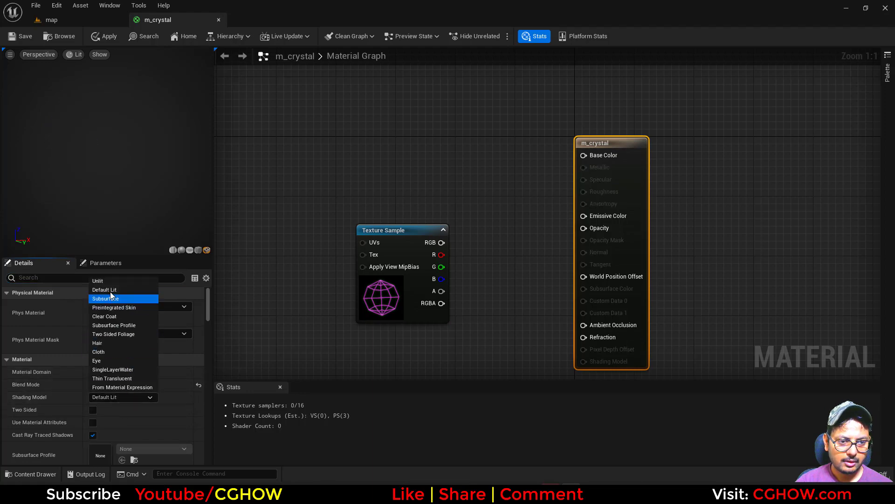
{"action": "left_click", "coordinate": [92, 411]}
- Connect the wireframe texture's red channel to Emissive Color and inspect the lines on the crystal preview from several angles
{"action": "right_click_drag", "start_coordinate": [382, 291], "coordinate": [391, 339]}
{"action": "left_click_drag", "start_coordinate": [395, 338], "coordinate": [330, 304]}
{"action": "right_click_drag", "start_coordinate": [430, 243], "coordinate": [446, 186]}
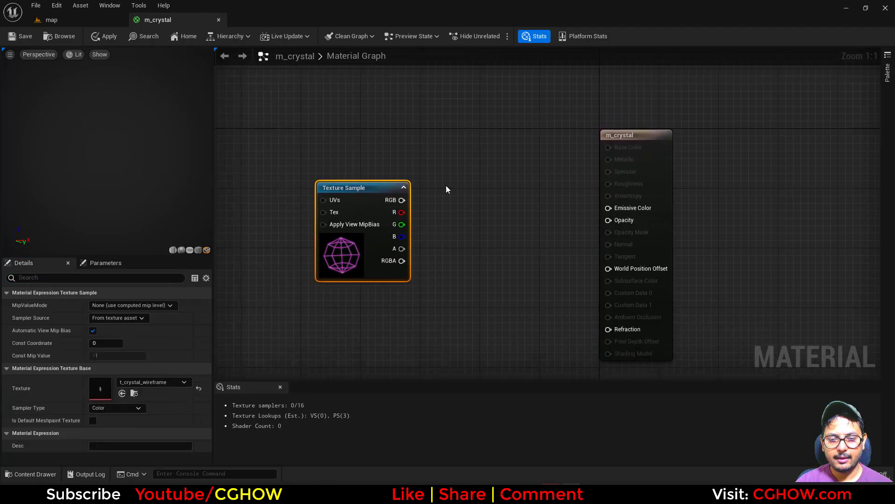
{"action": "left_click_drag", "start_coordinate": [342, 267], "coordinate": [297, 304]}
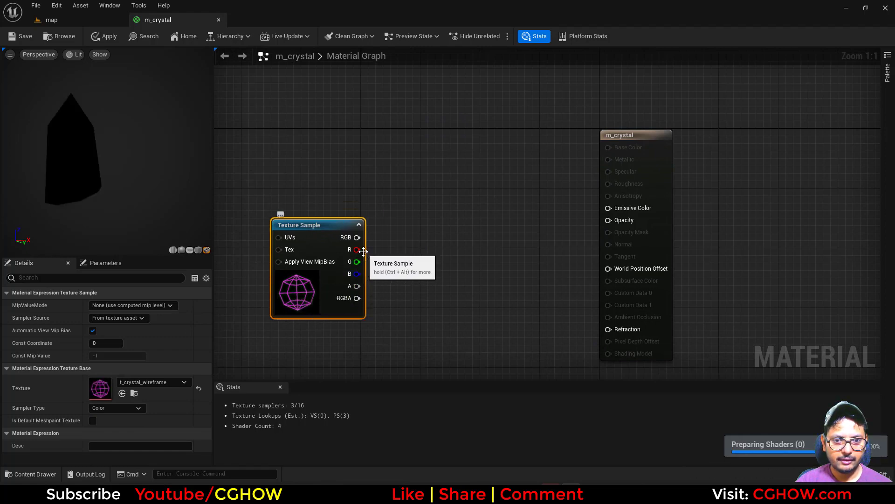
{"action": "left_click_drag", "start_coordinate": [357, 250], "coordinate": [608, 208]}
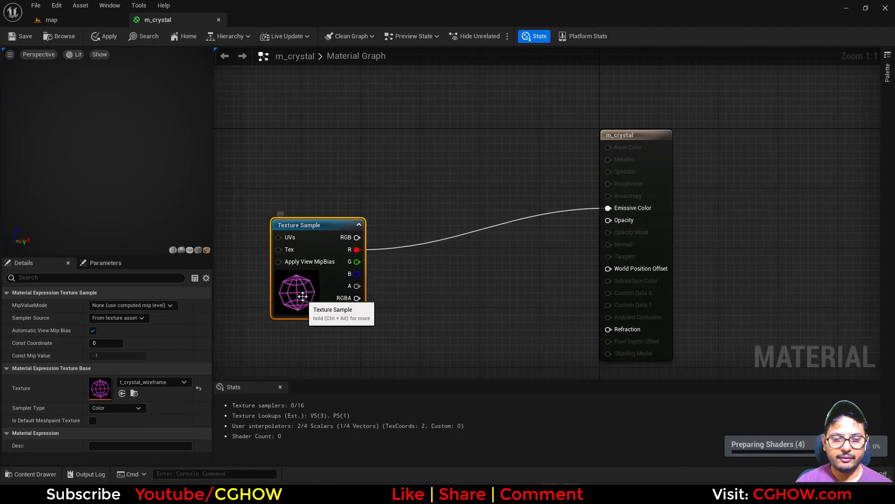
{"action": "left_click_drag", "start_coordinate": [302, 299], "coordinate": [272, 253]}
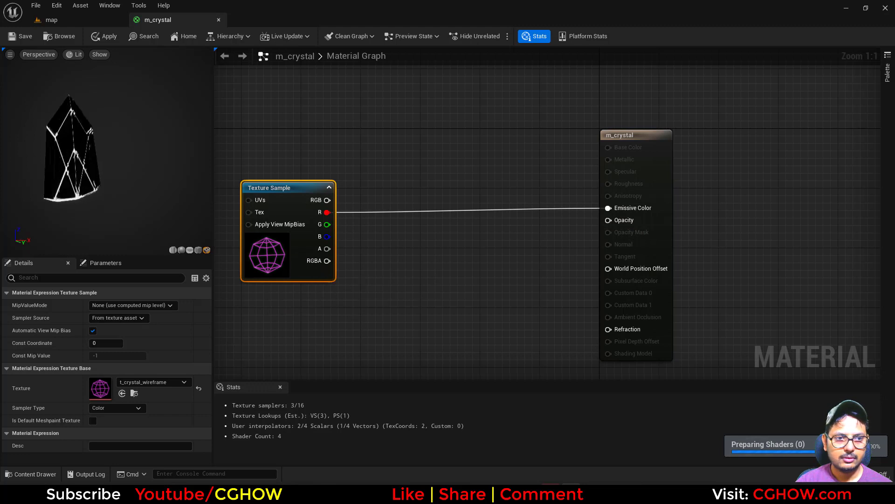
{"action": "mouse_move", "coordinate": [93, 153]}
{"action": "left_mouse_down"}
{"action": "mouse_move", "coordinate": [170, 154]}
{"action": "mouse_move", "coordinate": [89, 153]}
{"action": "left_mouse_up"}
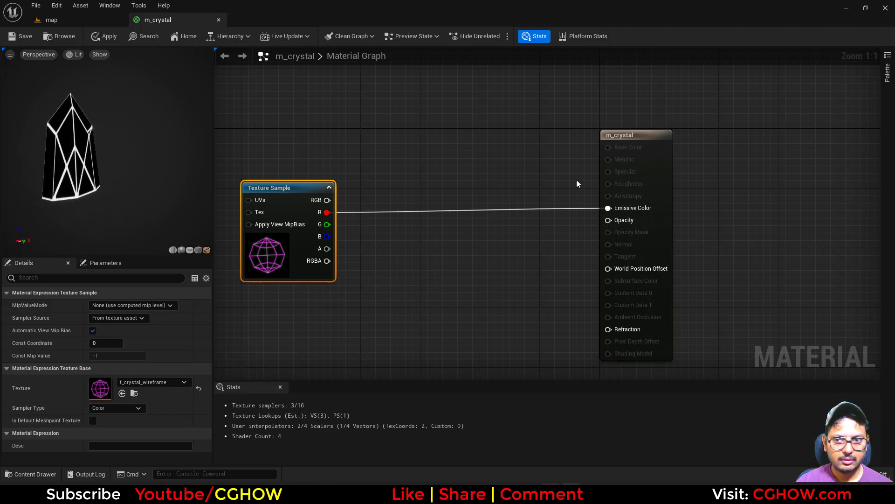
{"action": "left_click", "coordinate": [645, 157]}
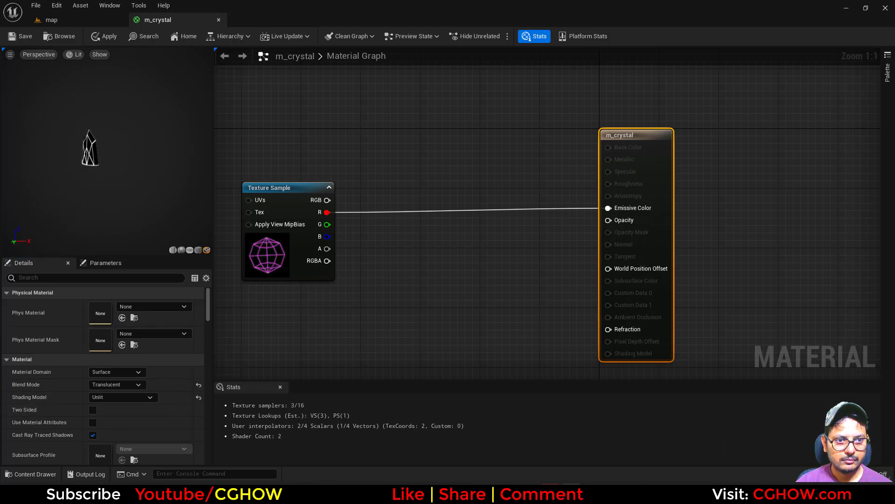
{"action": "right_click_drag", "start_coordinate": [106, 154], "coordinate": [106, 121]}
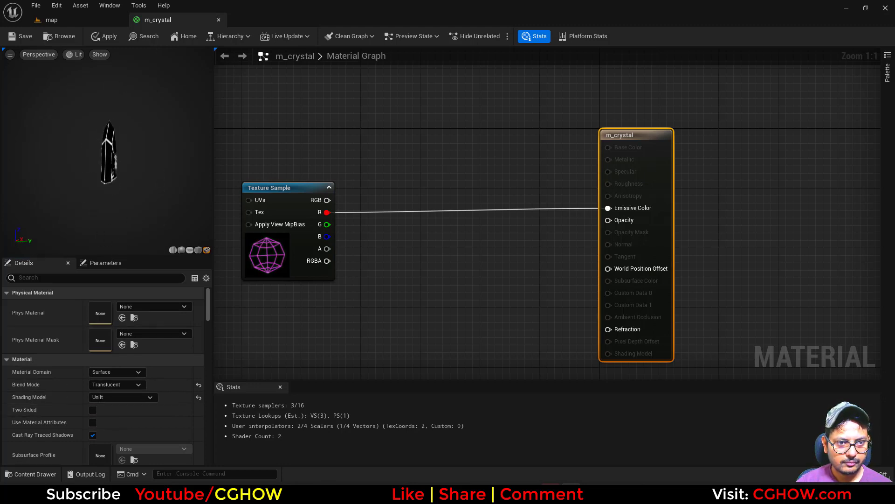
{"action": "left_click_drag", "start_coordinate": [93, 210], "coordinate": [136, 210]}
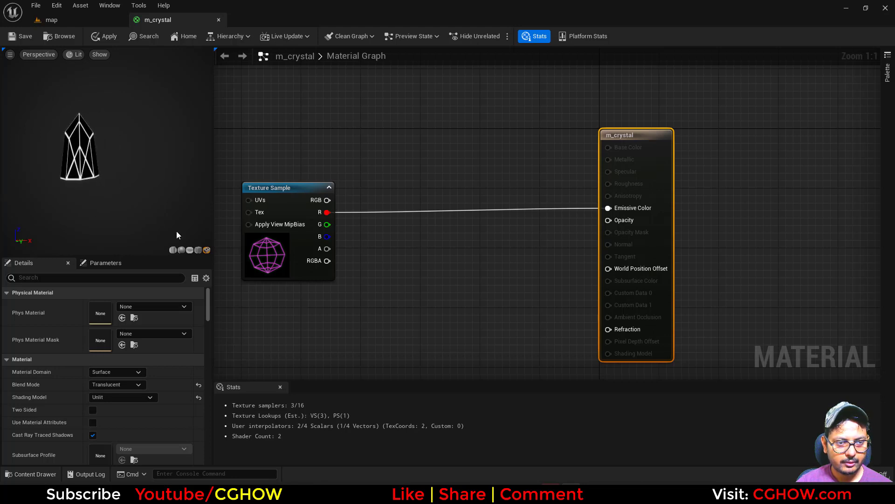
- Add a Particle Color node above the Texture Sample and connect its color output to Emissive Color in place of the texture
{"action": "right_click_drag", "start_coordinate": [403, 251], "coordinate": [403, 273]}
{"action": "mouse_move", "coordinate": [95, 154]}
{"action": "right_mouse_down"}
{"action": "mouse_move", "coordinate": [94, 187]}
{"action": "mouse_move", "coordinate": [95, 156]}
{"action": "right_mouse_up"}
{"action": "right_click_drag", "start_coordinate": [276, 230], "coordinate": [384, 134]}
{"action": "right_click", "coordinate": [383, 131]}
{"action": "type", "text": "part"}
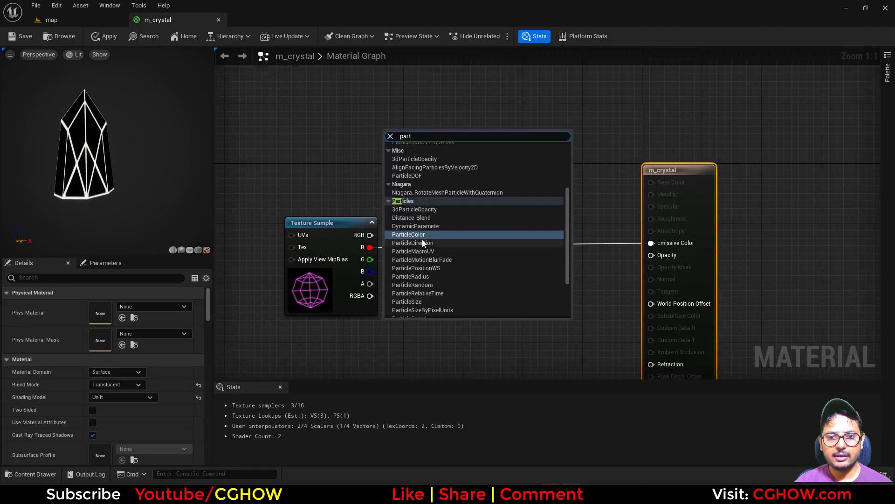
{"action": "left_click", "coordinate": [421, 239]}
{"action": "left_click_drag", "start_coordinate": [403, 173], "coordinate": [667, 242]}
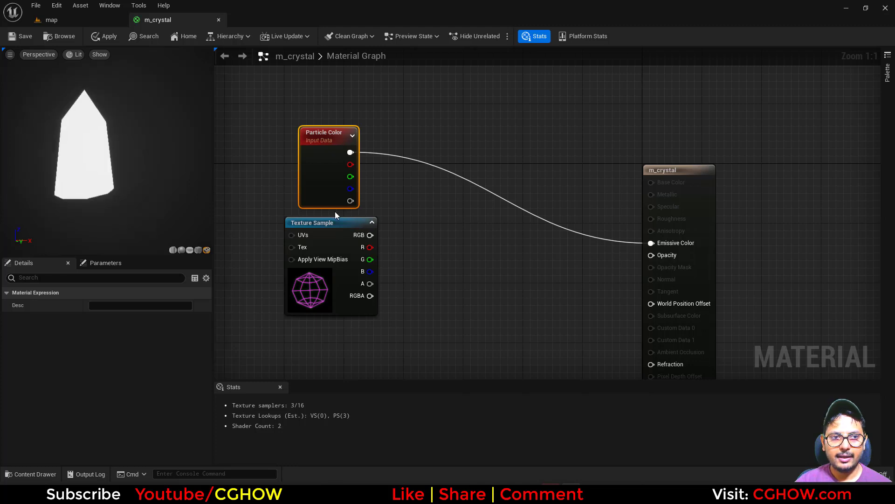
{"action": "left_click_drag", "start_coordinate": [367, 274], "coordinate": [352, 289]}
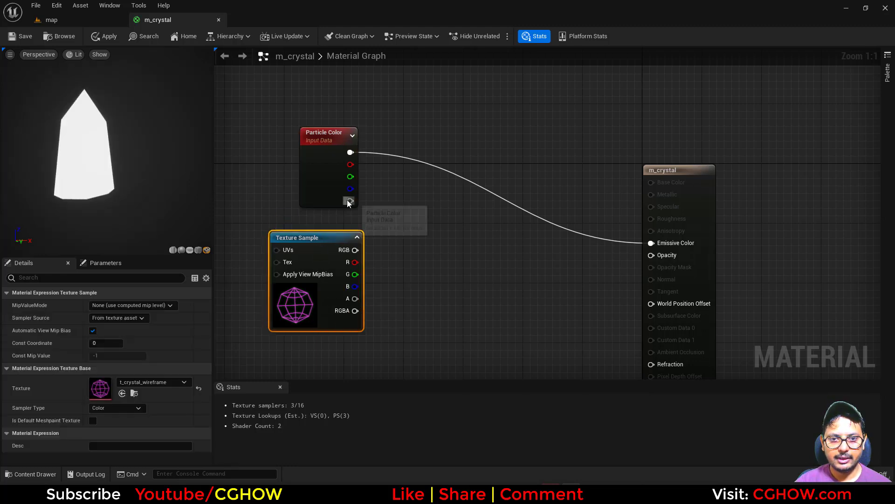
- Try connecting Particle Color's alpha output directly to the material's Opacity
{"action": "left_click_drag", "start_coordinate": [349, 200], "coordinate": [653, 258]}
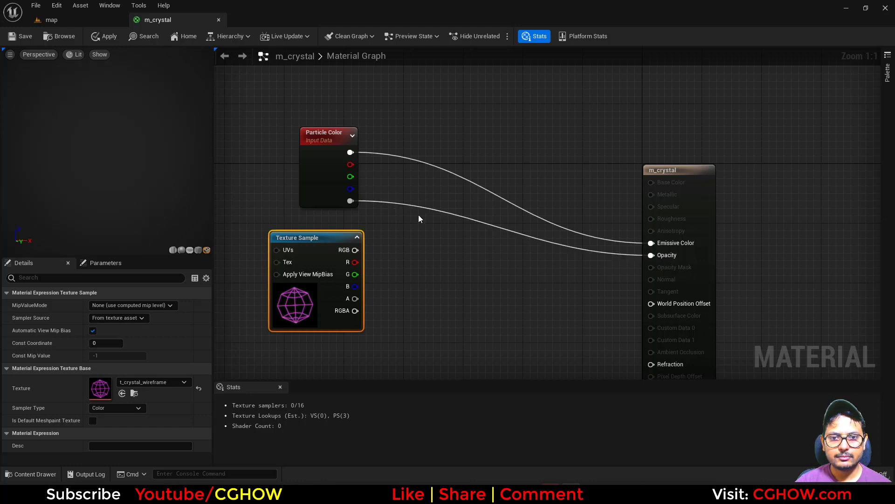
{"action": "left_click", "coordinate": [662, 261], "text": "alt"}
{"action": "left_click", "coordinate": [436, 272]}
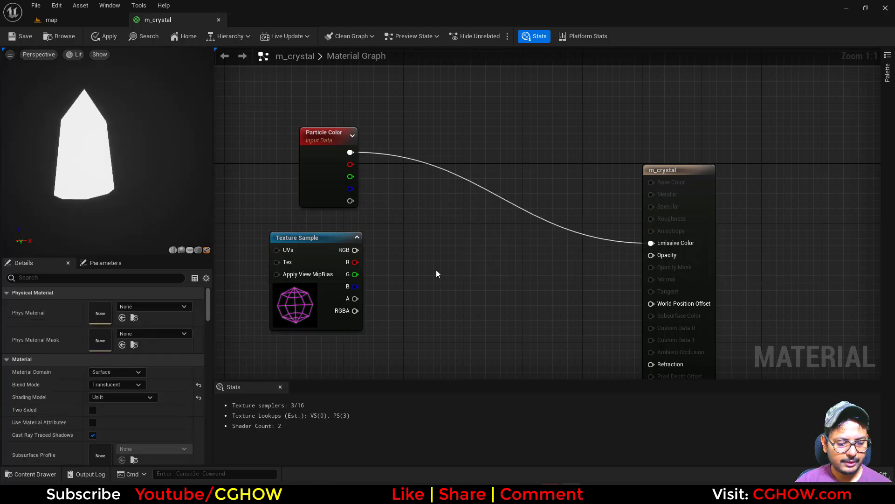
- Invert the texture's red channel with a One Minus node feeding a Lerp's alpha, and set the Lerp's Const A to 0.2
{"action": "left_click", "coordinate": [390, 236]}
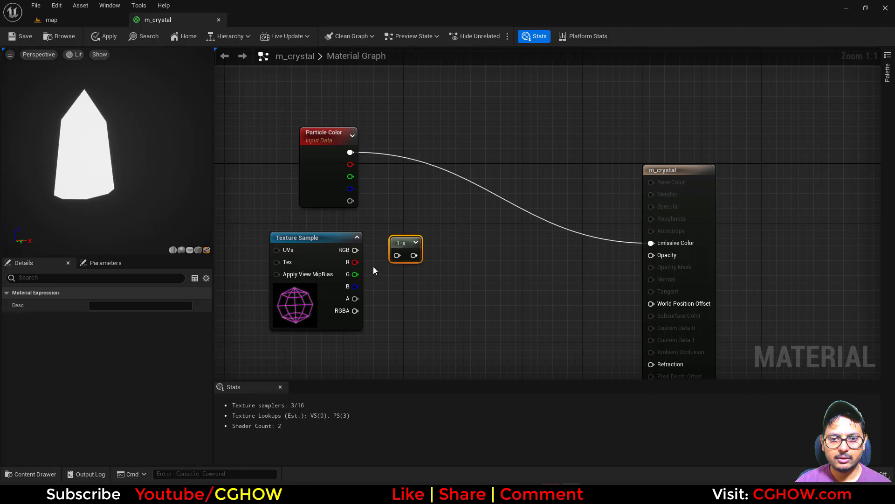
{"action": "left_click_drag", "start_coordinate": [401, 256], "coordinate": [462, 298]}
{"action": "left_click", "coordinate": [445, 255]}
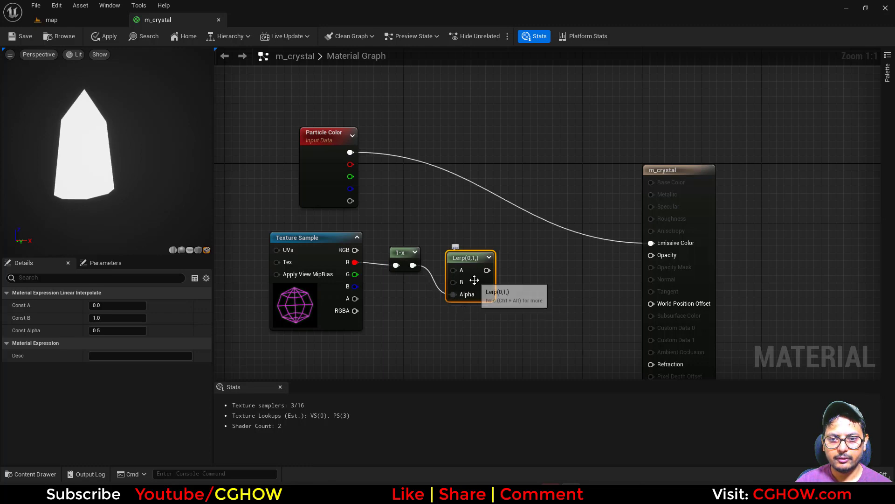
{"action": "type", "text": ".2"}
{"action": "key", "text": "Return"}
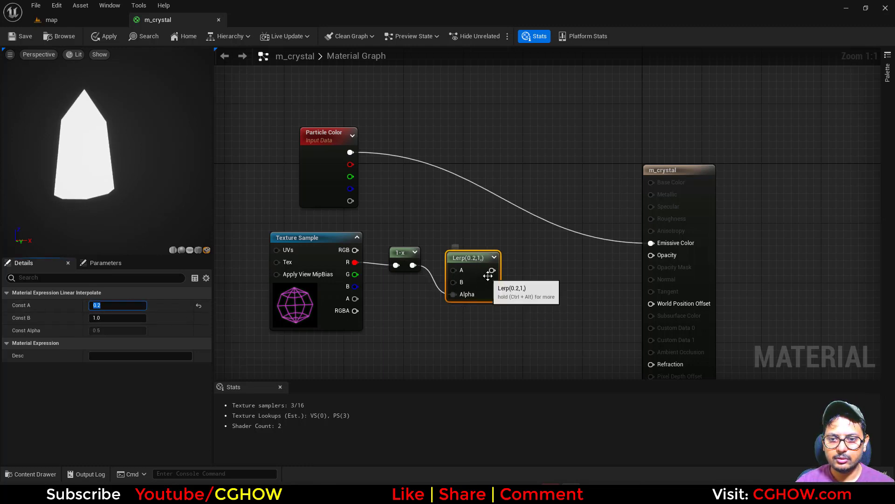
- Connect the Lerp's output to the material's Opacity and check the crystal preview
{"action": "left_click_drag", "start_coordinate": [493, 270], "coordinate": [651, 257]}
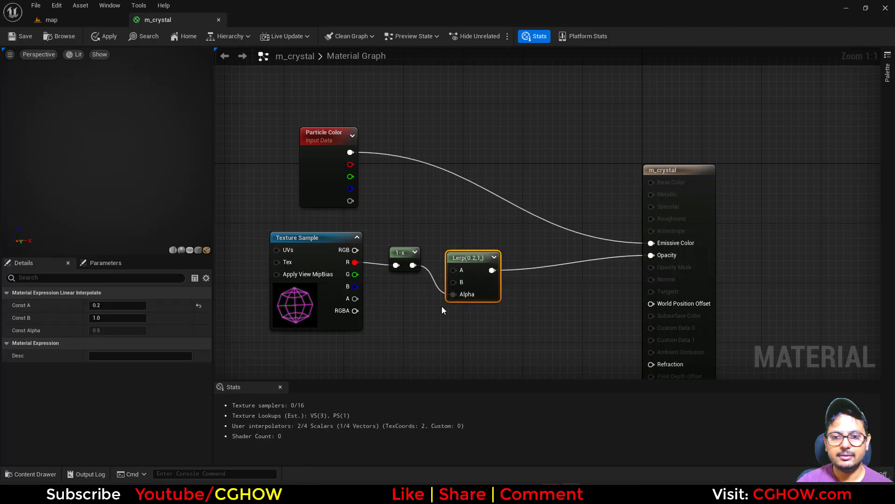
{"action": "left_click_drag", "start_coordinate": [495, 273], "coordinate": [497, 260]}
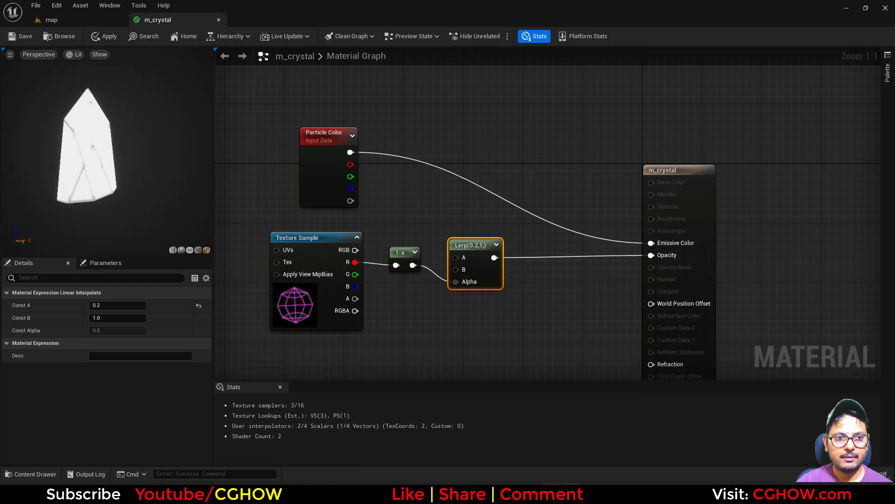
{"action": "left_click_drag", "start_coordinate": [107, 163], "coordinate": [122, 163]}
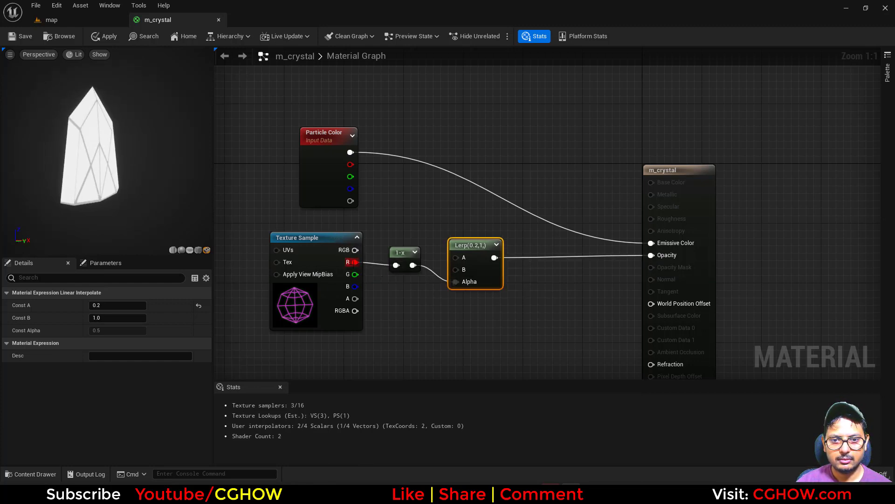
- Connect the texture's red channel directly to the Lerp's Alpha, delete the One Minus node and check the crystal preview
{"action": "left_click_drag", "start_coordinate": [355, 262], "coordinate": [455, 286]}
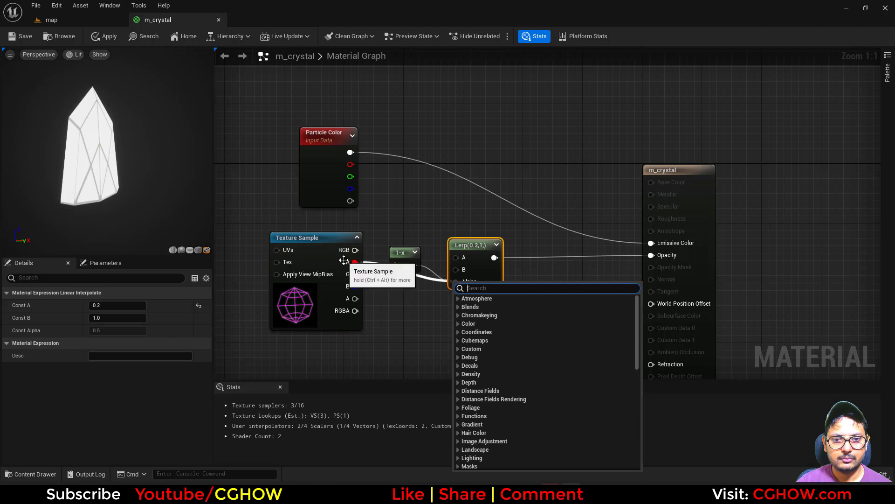
{"action": "left_click_drag", "start_coordinate": [356, 262], "coordinate": [463, 288]}
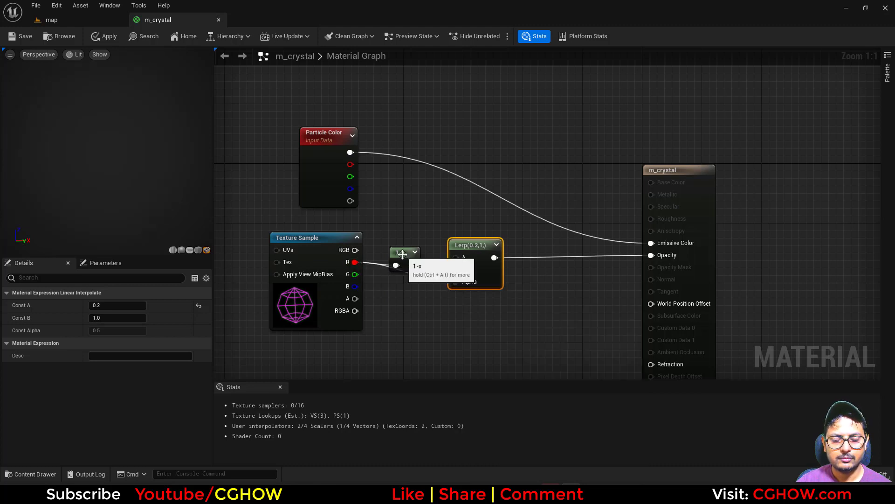
{"action": "left_click_drag", "start_coordinate": [404, 255], "coordinate": [413, 315]}
{"action": "key", "text": "Delete"}
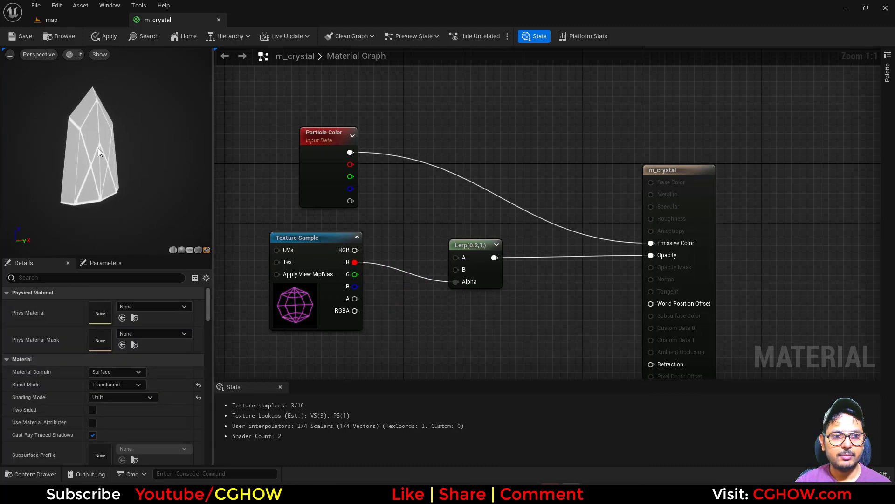
{"action": "mouse_move", "coordinate": [107, 154]}
{"action": "left_mouse_down"}
{"action": "mouse_move", "coordinate": [93, 152]}
{"action": "mouse_move", "coordinate": [150, 158]}
{"action": "mouse_move", "coordinate": [96, 152]}
{"action": "mouse_move", "coordinate": [110, 153]}
{"action": "left_mouse_up"}
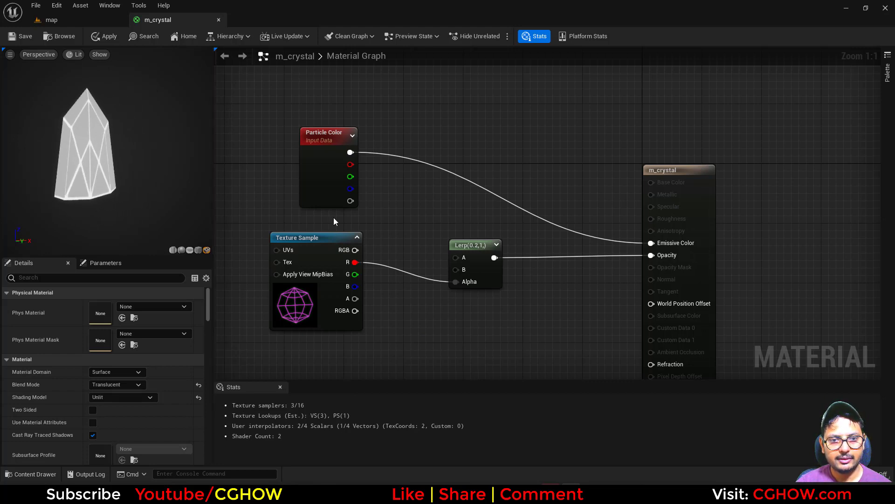
- Add a Multiply node that multiplies the Particle Color output by the wireframe texture's red channel
{"action": "right_click_drag", "start_coordinate": [446, 243], "coordinate": [453, 267]}
{"action": "left_click_drag", "start_coordinate": [327, 326], "coordinate": [335, 334]}
{"action": "right_click_drag", "start_coordinate": [534, 228], "coordinate": [500, 259]}
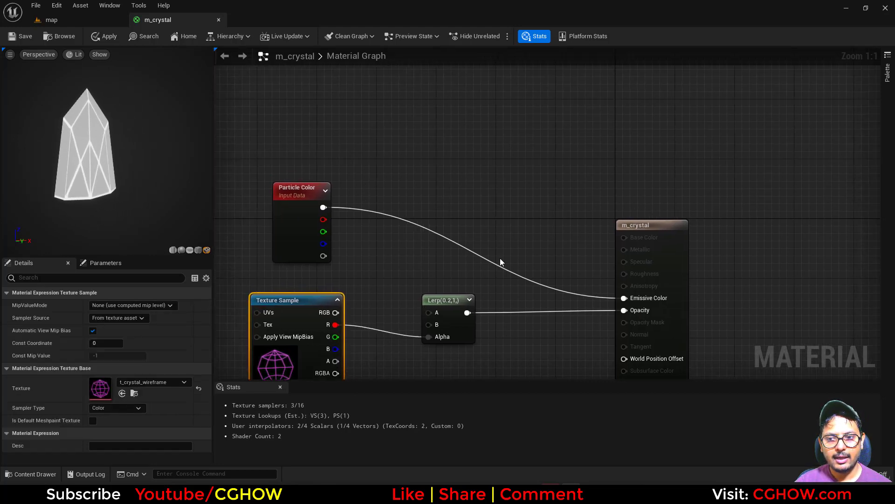
{"action": "left_click", "coordinate": [360, 243]}
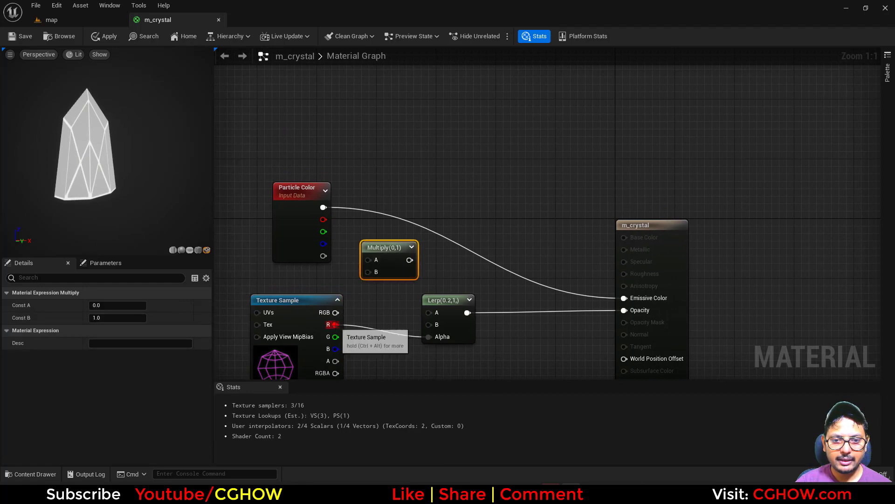
{"action": "left_click_drag", "start_coordinate": [336, 325], "coordinate": [368, 272]}
{"action": "left_click_drag", "start_coordinate": [324, 207], "coordinate": [431, 262]}
- Add a second Multiply node that multiplies the first product by Param1 of a new Dynamic Parameter node
{"action": "key", "text": "m"}
{"action": "left_click", "coordinate": [423, 242]}
{"action": "right_click_drag", "start_coordinate": [392, 342], "coordinate": [422, 242]}
{"action": "right_click", "coordinate": [413, 304]}
{"action": "type", "text": "dynamic"}
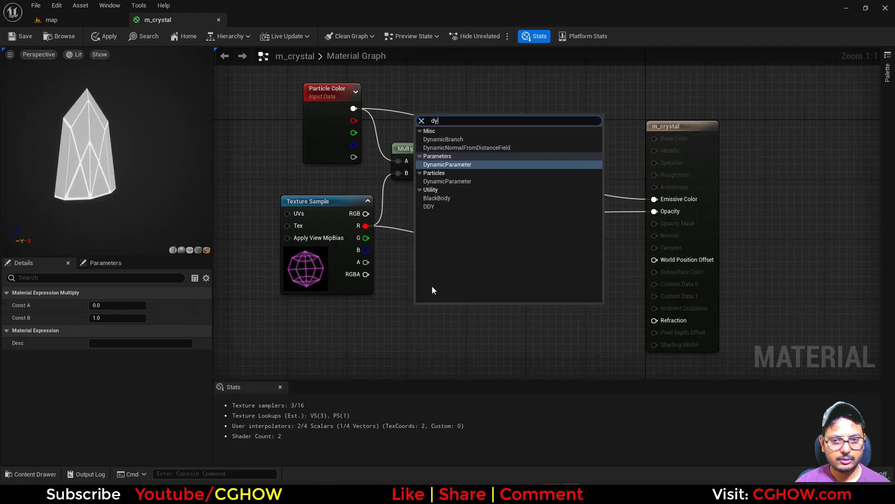
{"action": "left_click", "coordinate": [440, 168]}
{"action": "left_click_drag", "start_coordinate": [483, 330], "coordinate": [461, 174]}
- Add the second Multiply's output to Particle Color with an Add node and connect the sum to Emissive Color
{"action": "right_click_drag", "start_coordinate": [492, 90], "coordinate": [477, 134]}
{"action": "key", "text": "a"}
{"action": "left_click", "coordinate": [478, 133]}
{"action": "left_click_drag", "start_coordinate": [475, 206], "coordinate": [640, 243]}
{"action": "left_click_drag", "start_coordinate": [509, 168], "coordinate": [544, 192]}
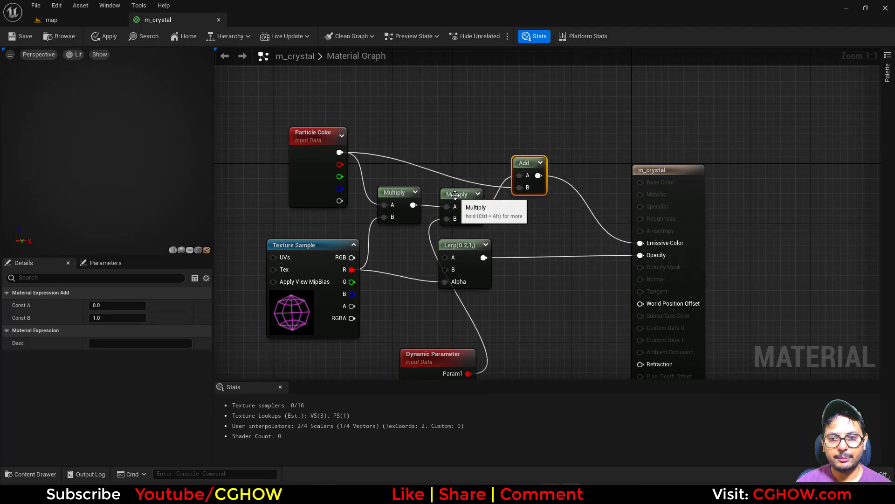
{"action": "left_click_drag", "start_coordinate": [455, 193], "coordinate": [453, 185]}
- Rename the Dynamic Parameter's first parameter edge_boost, reposition its node below the Texture Sample and save the material
{"action": "right_click_drag", "start_coordinate": [414, 366], "coordinate": [432, 272]}
{"action": "left_click", "coordinate": [432, 297]}
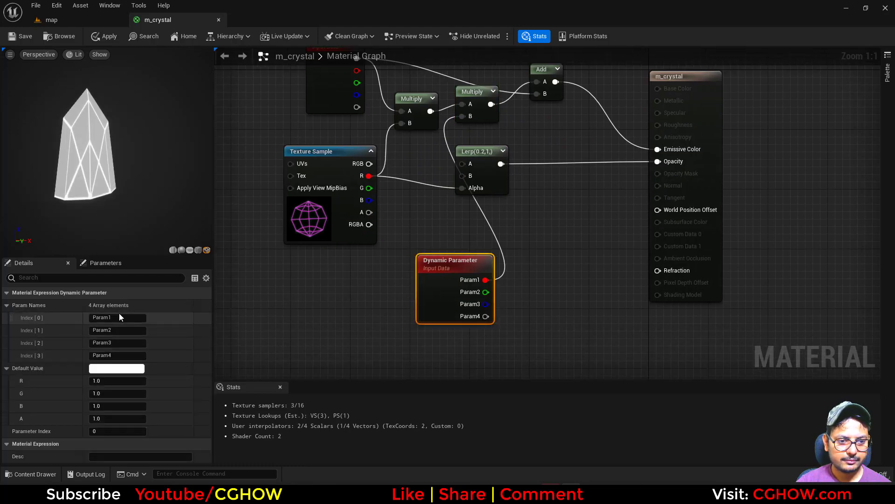
{"action": "left_click", "coordinate": [92, 318]}
{"action": "type", "text": "edge"}
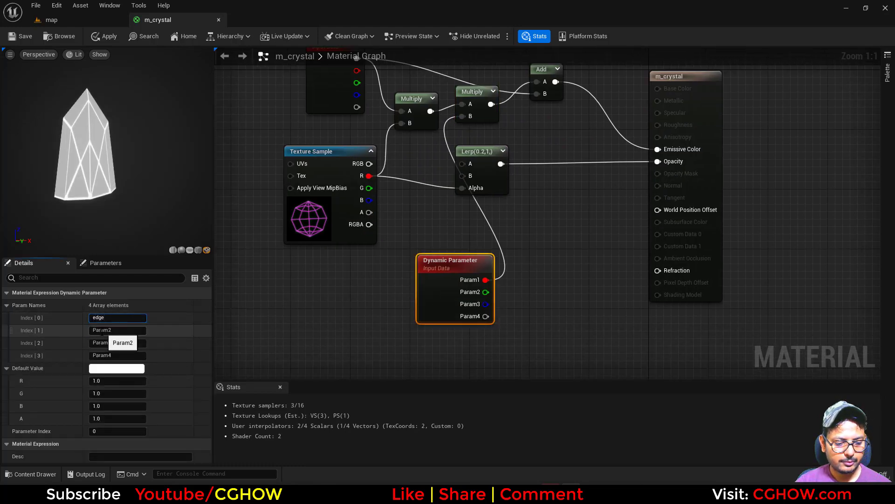
{"action": "type", "text": "_boost"}
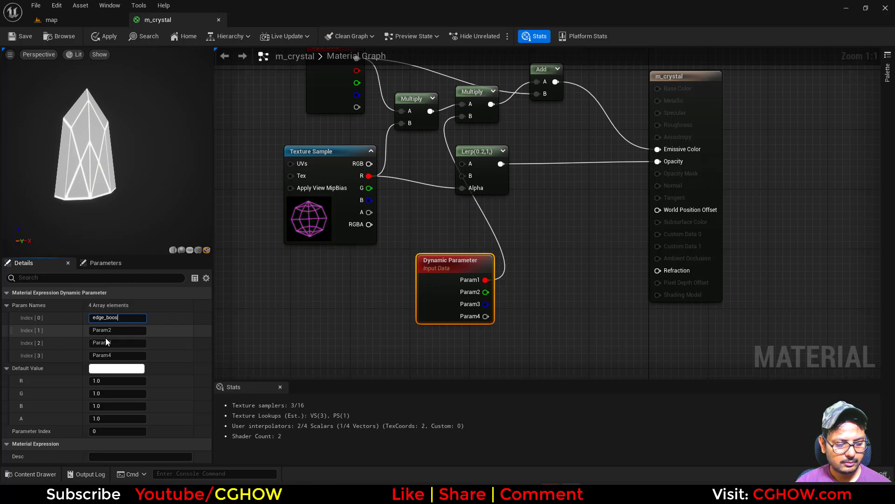
{"action": "left_click", "coordinate": [315, 307]}
{"action": "left_click", "coordinate": [421, 317]}
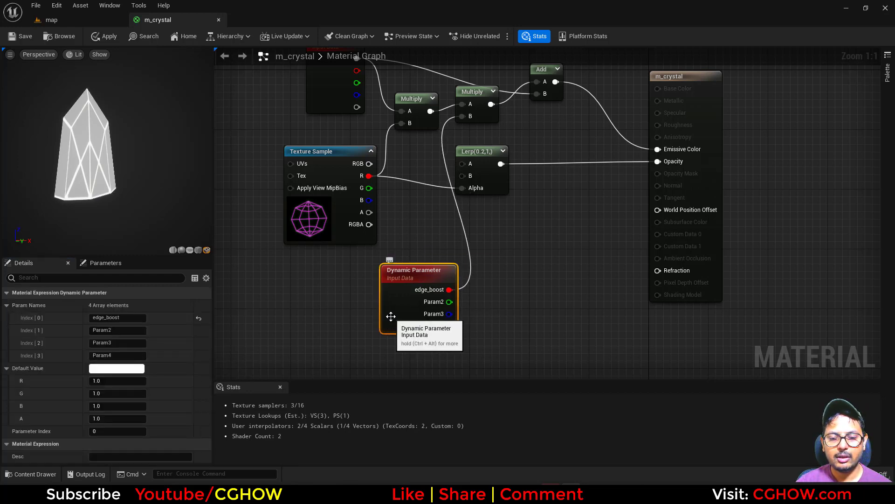
{"action": "left_click_drag", "start_coordinate": [421, 318], "coordinate": [331, 332]}
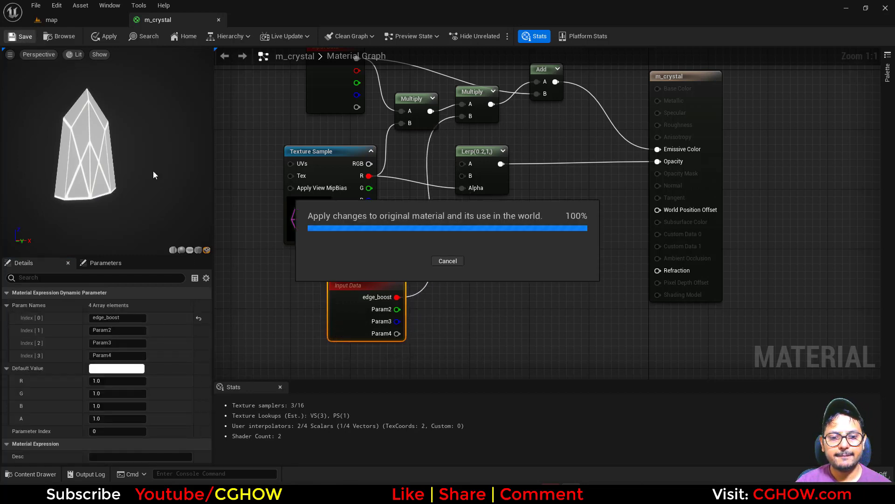
- Create a Niagara system named FX from the Fountain emitter template in the crystal_from_ground folder
{"action": "left_click", "coordinate": [58, 41]}
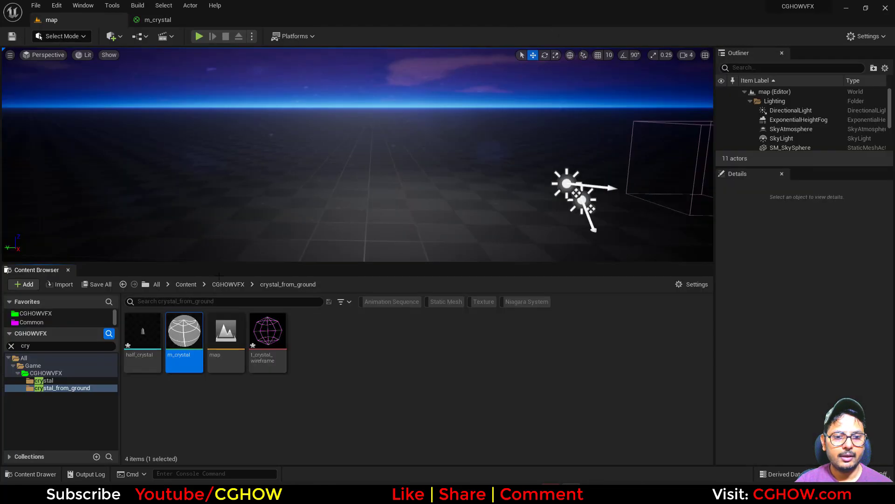
{"action": "right_click", "coordinate": [385, 347]}
{"action": "left_click", "coordinate": [429, 160]}
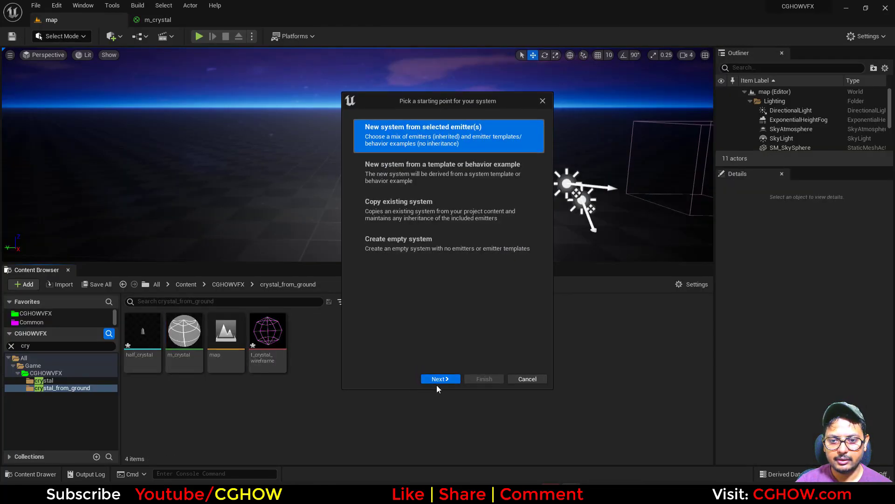
{"action": "left_click", "coordinate": [440, 379]}
{"action": "left_click", "coordinate": [448, 321]}
{"action": "left_click", "coordinate": [533, 352]}
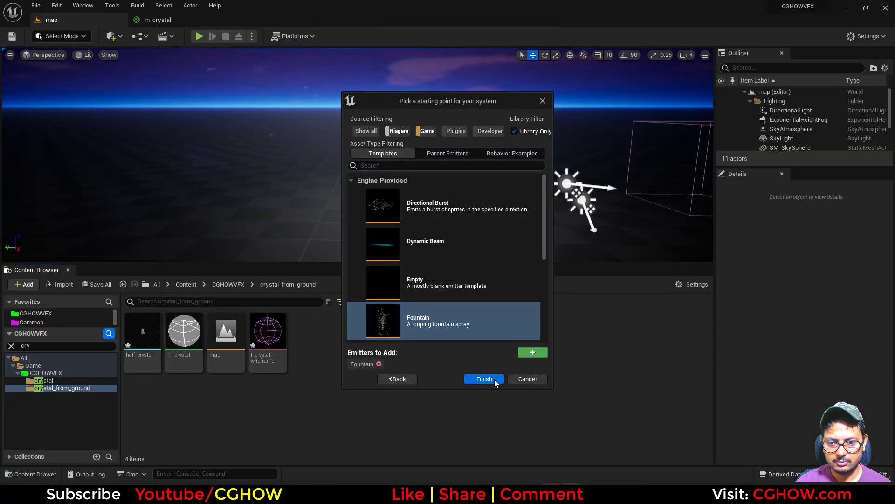
{"action": "left_click", "coordinate": [485, 379]}
{"action": "type", "text": "F"}
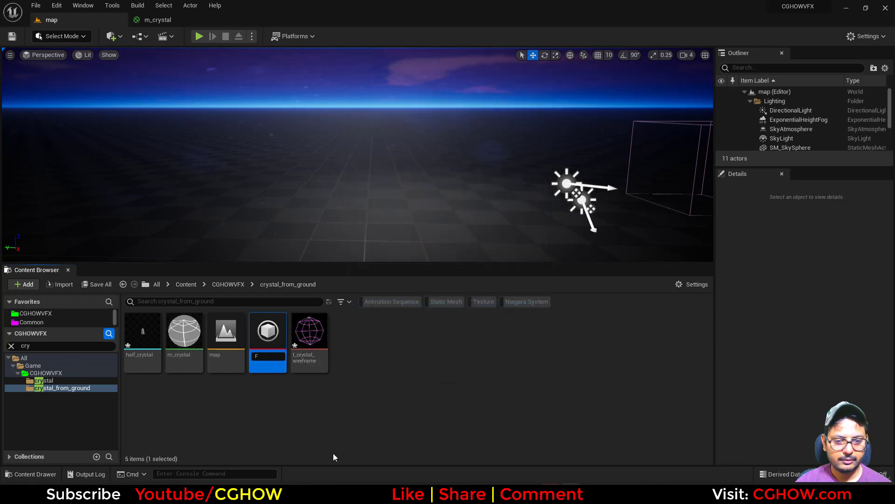
{"action": "type", "text": "X"}
{"action": "key", "text": "Return"}
- Open the FX system and replace the Fountain emitter's Sprite Renderer with a Mesh Renderer
{"action": "double_click", "coordinate": [145, 338]}
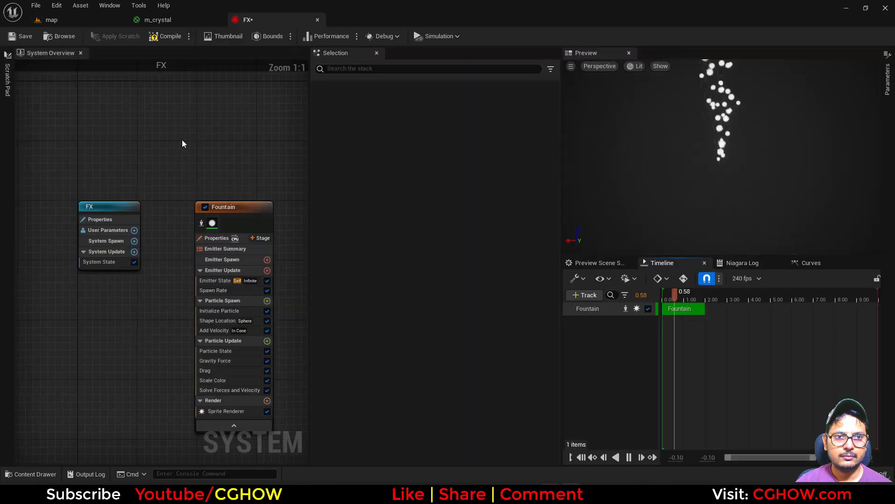
{"action": "left_click", "coordinate": [245, 351]}
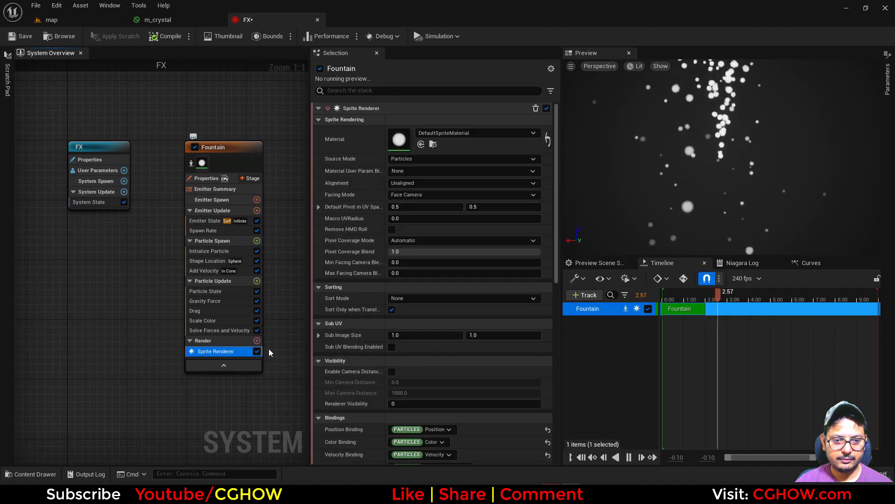
{"action": "key", "text": "Delete"}
{"action": "left_click", "coordinate": [259, 331]}
{"action": "left_click", "coordinate": [275, 178]}
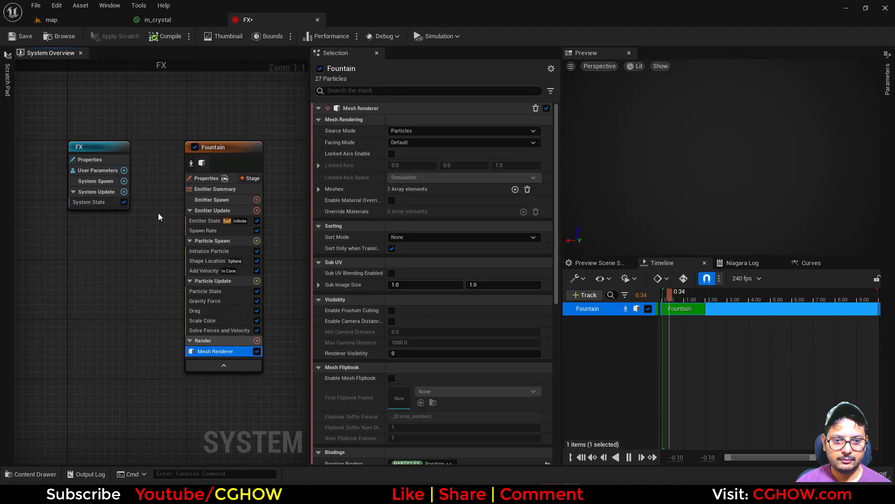
- Assign the half_crystal mesh to the first Meshes entry of the Mesh Renderer
{"action": "left_click", "coordinate": [67, 18]}
{"action": "left_click", "coordinate": [173, 340]}
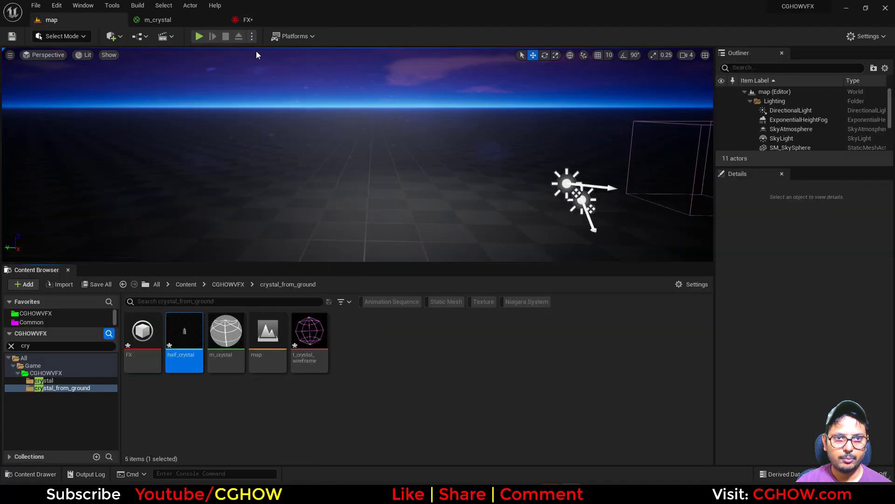
{"action": "left_click", "coordinate": [250, 21]}
{"action": "left_click", "coordinate": [319, 189]}
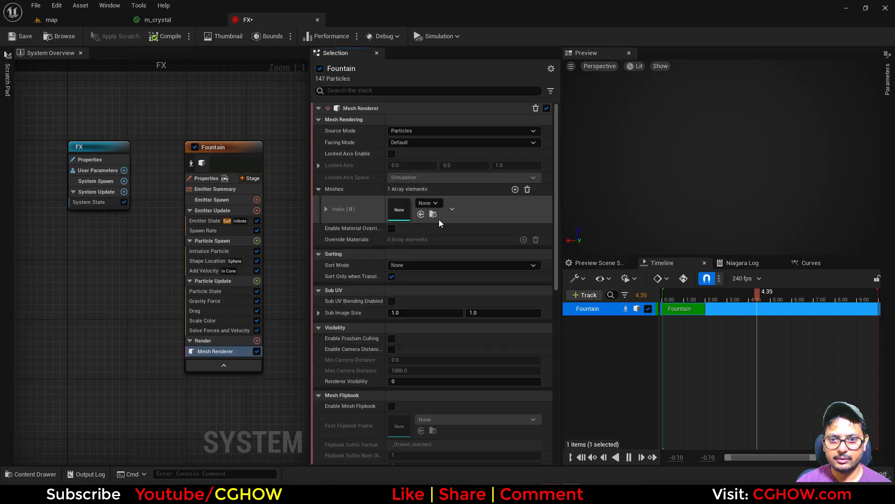
{"action": "left_click", "coordinate": [422, 214]}
- Select the m_crystal material asset in the crystal_from_ground folder
{"action": "left_click", "coordinate": [157, 20]}
{"action": "left_click", "coordinate": [51, 20]}
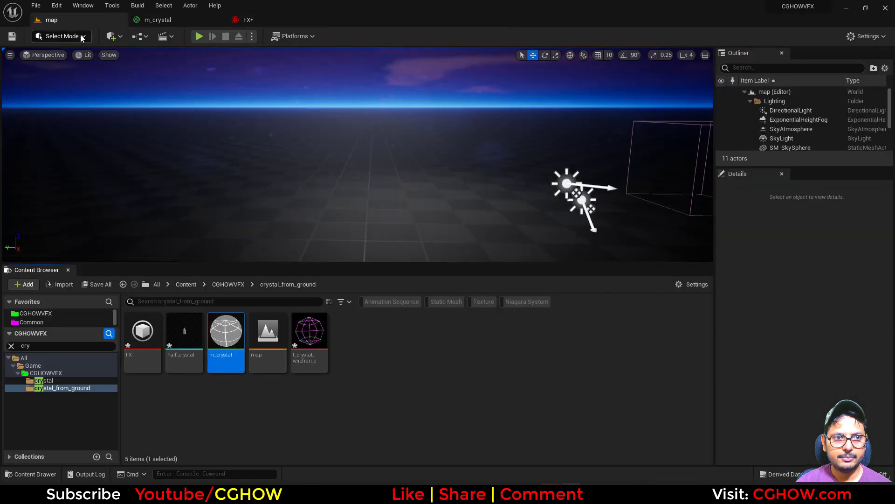
- In the FX system, enable material override on the Fountain emitter's Mesh Renderer and assign m_crystal as the explicit material
{"action": "left_click", "coordinate": [256, 20]}
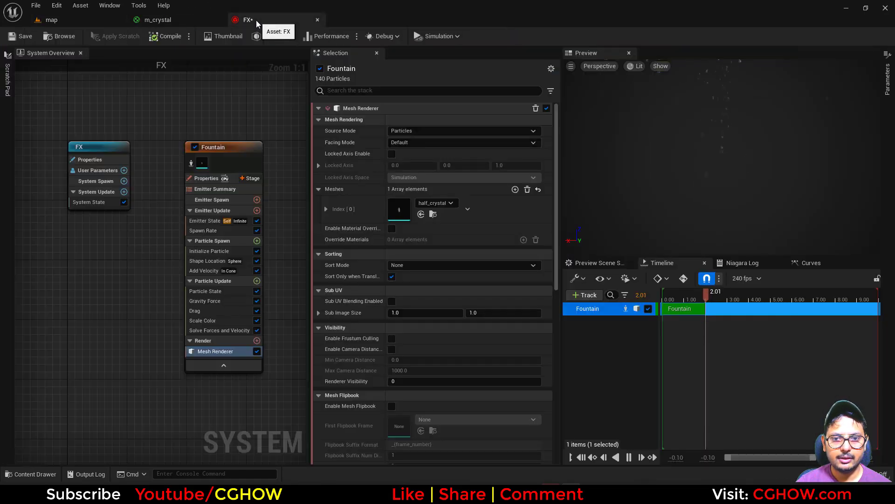
{"action": "left_click", "coordinate": [392, 228]}
{"action": "left_click", "coordinate": [318, 239]}
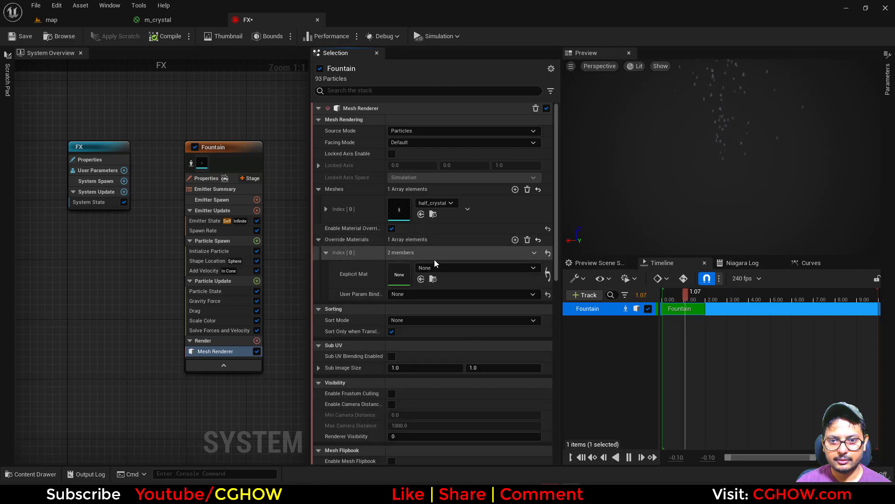
{"action": "left_click", "coordinate": [421, 279]}
- Delete Spawn Rate, Shape Location, Add Velocity, Gravity Force, Drag, Scale Color and the Mesh Renderer from the Fountain emitter
{"action": "left_click", "coordinate": [208, 320], "text": "ctrl"}
{"action": "left_click", "coordinate": [203, 310], "text": "ctrl"}
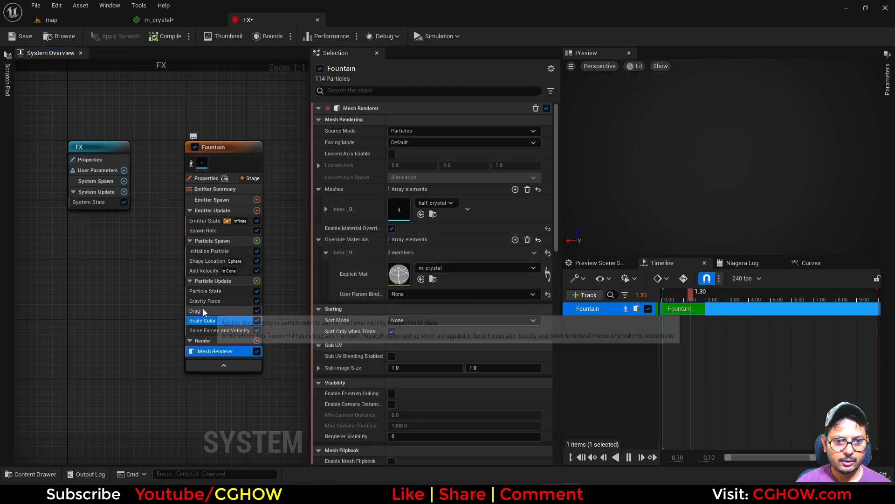
{"action": "left_click", "coordinate": [206, 300], "text": "ctrl"}
{"action": "left_click", "coordinate": [212, 231], "text": "ctrl"}
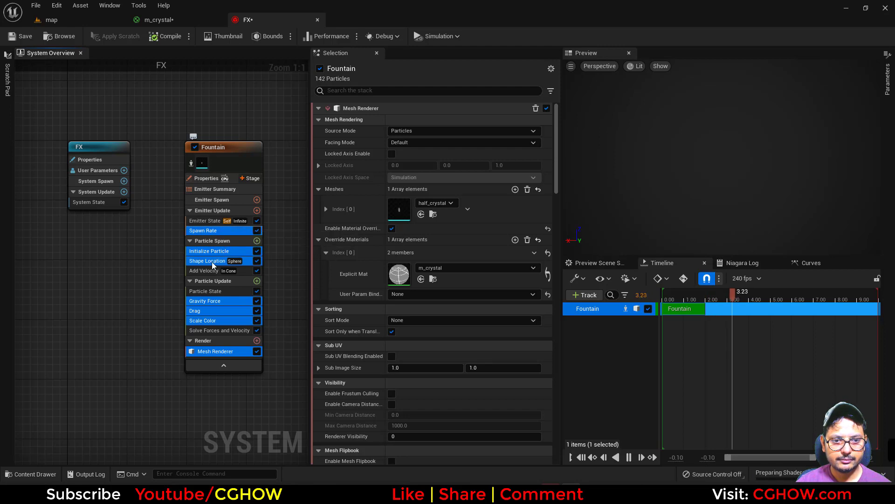
{"action": "left_click", "coordinate": [207, 270], "text": "ctrl"}
{"action": "left_click", "coordinate": [210, 251], "text": "ctrl"}
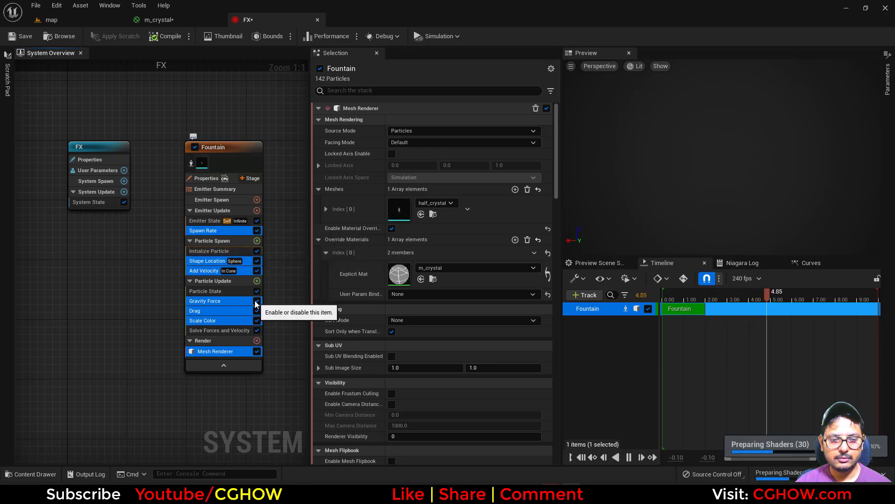
{"action": "key", "text": "Delete"}
- Add a Spawn Burst Instantaneous module to the Fountain emitter's Emitter Update group
{"action": "left_click", "coordinate": [257, 212]}
{"action": "left_click", "coordinate": [258, 213]}
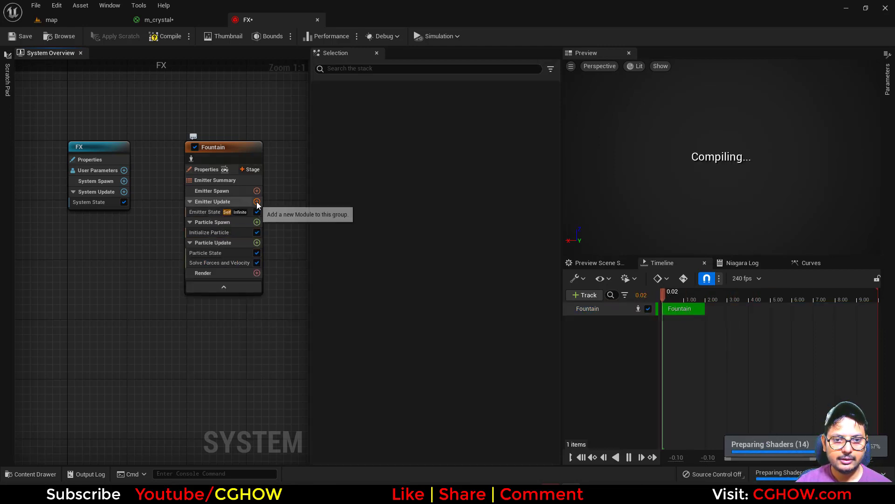
{"action": "left_click", "coordinate": [257, 201]}
{"action": "left_click", "coordinate": [147, 276]}
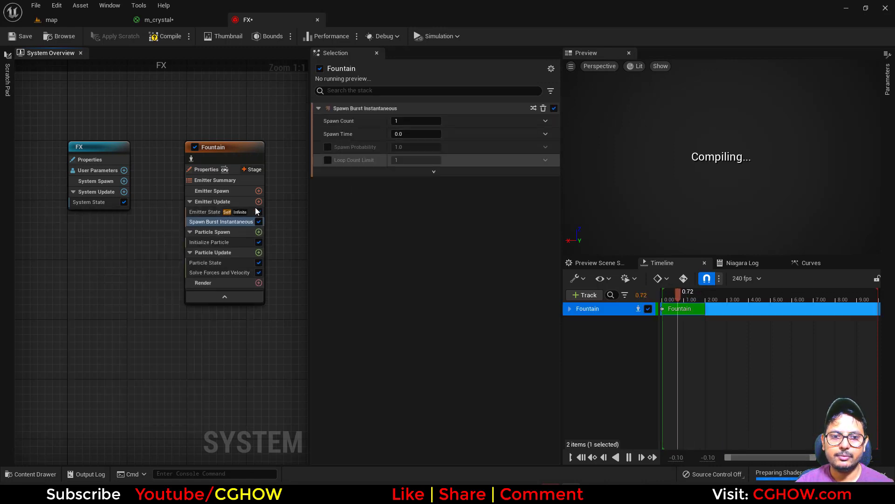
- Set the loop duration in the Fountain emitter's Emitter State to 3.0
{"action": "left_click", "coordinate": [214, 212]}
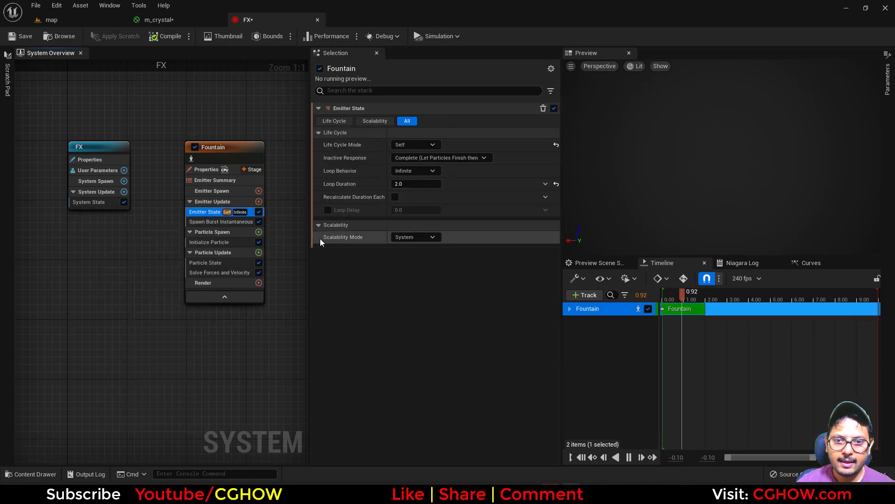
{"action": "left_click", "coordinate": [402, 184]}
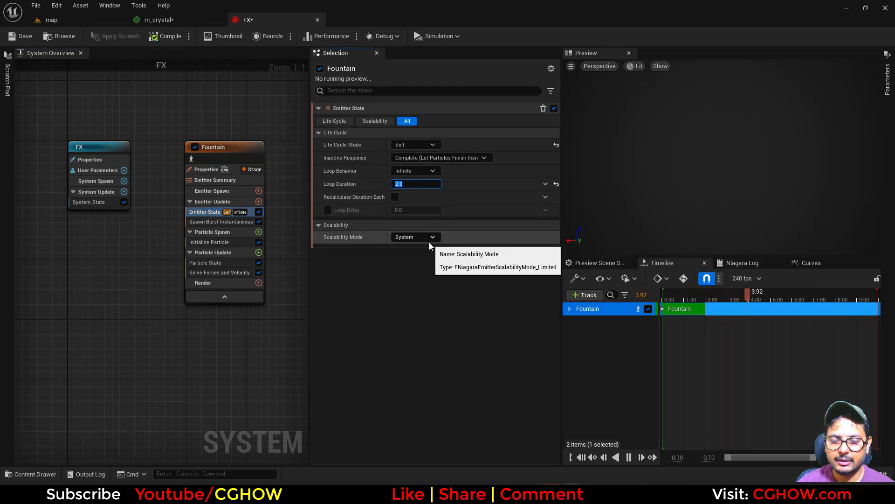
{"action": "type", "text": "3"}
{"action": "key", "text": "Return"}
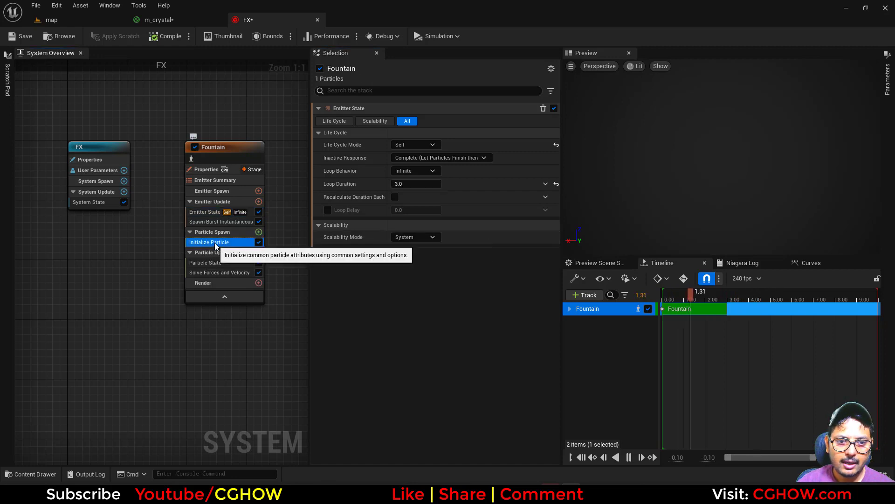
- In Initialize Particle, change the lifetime mode to Direct Set and set the lifetime to 2.0
{"action": "left_click", "coordinate": [209, 243]}
{"action": "left_click", "coordinate": [415, 146]}
{"action": "left_click", "coordinate": [411, 158]}
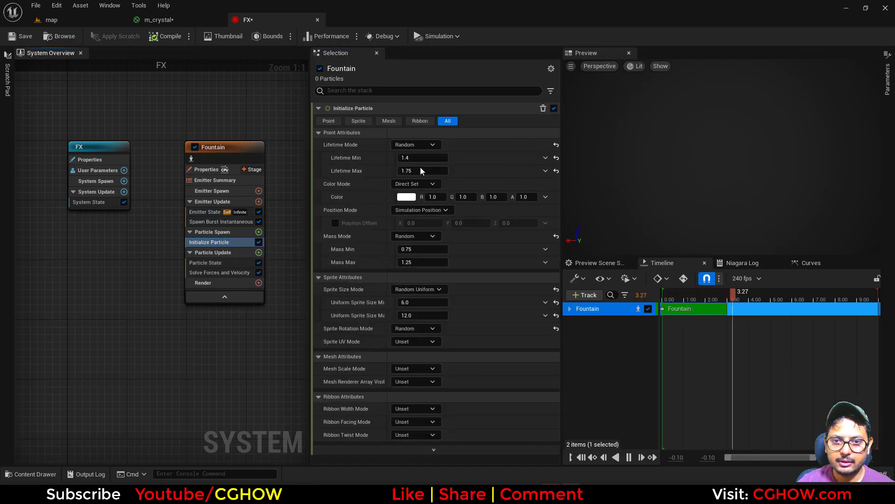
{"action": "left_click", "coordinate": [422, 157]}
{"action": "type", "text": "2"}
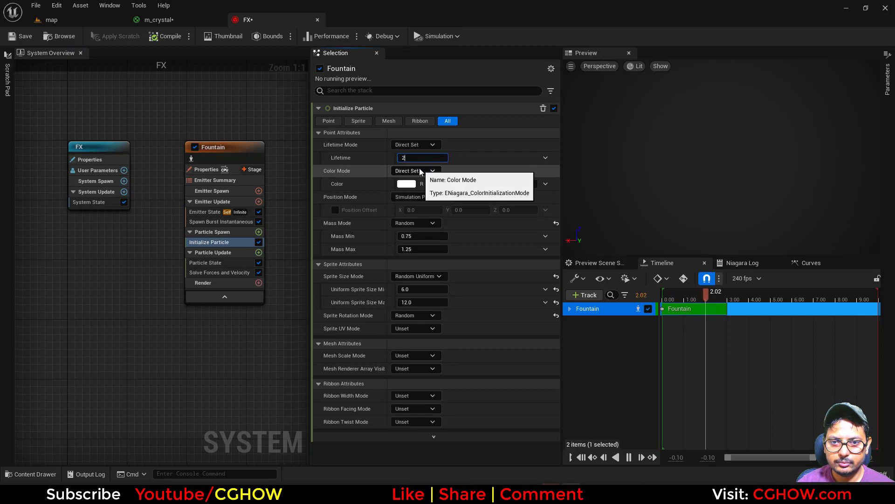
{"action": "key", "text": "Return"}
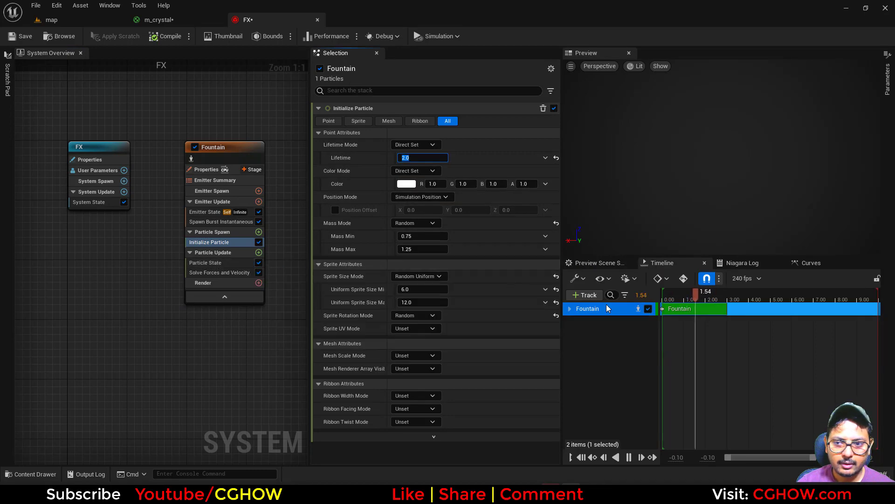
- Change the mesh scale mode in Initialize Particle to Uniform with a mesh uniform scale of 10.0
{"action": "left_click", "coordinate": [413, 355]}
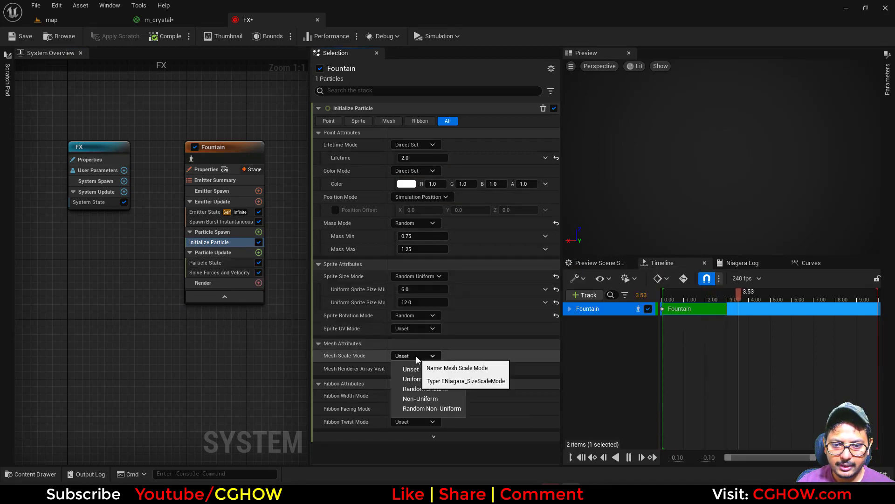
{"action": "left_click", "coordinate": [414, 379]}
{"action": "left_click", "coordinate": [422, 369]}
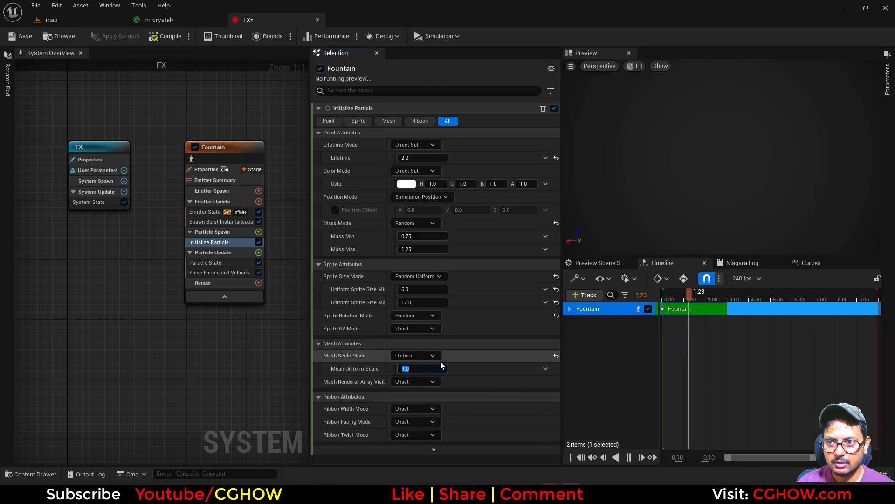
{"action": "type", "text": "10"}
{"action": "key", "text": "Return"}
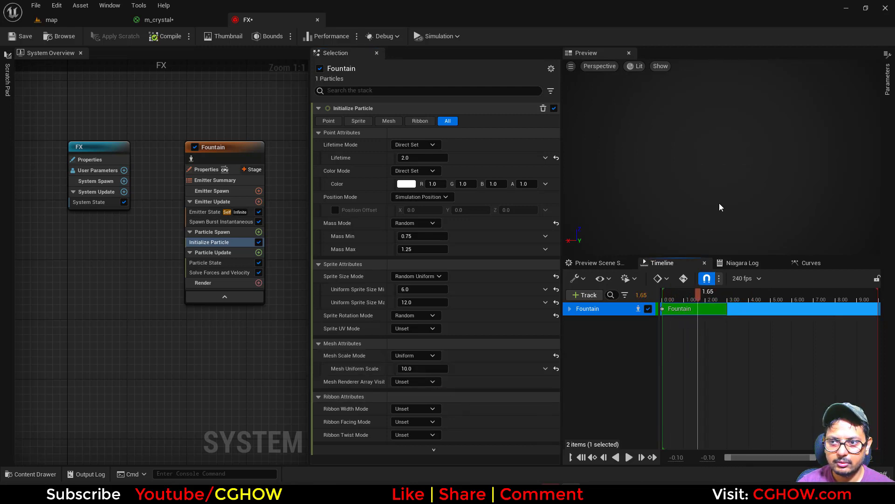
- Add a Dynamic Material Parameters module to the Particle Update group and save the m_crystal material
{"action": "left_click", "coordinate": [258, 252]}
{"action": "type", "text": "dyn"}
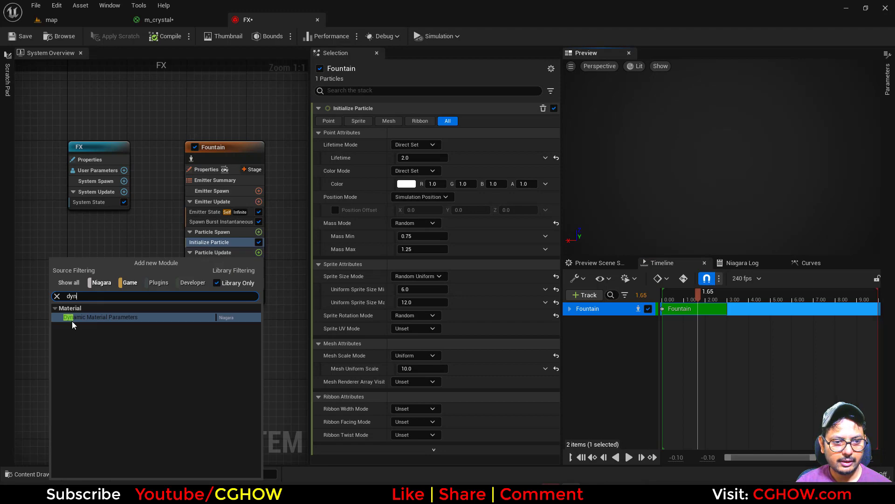
{"action": "left_click", "coordinate": [73, 320]}
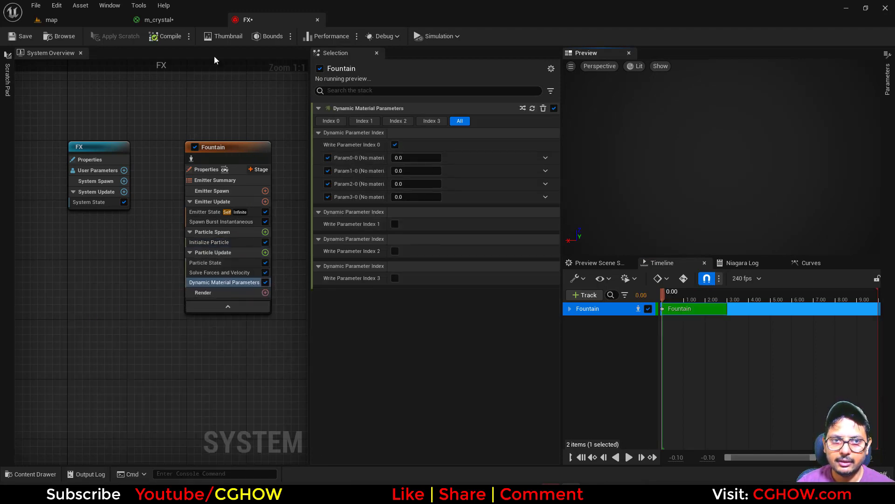
{"action": "left_click", "coordinate": [178, 20]}
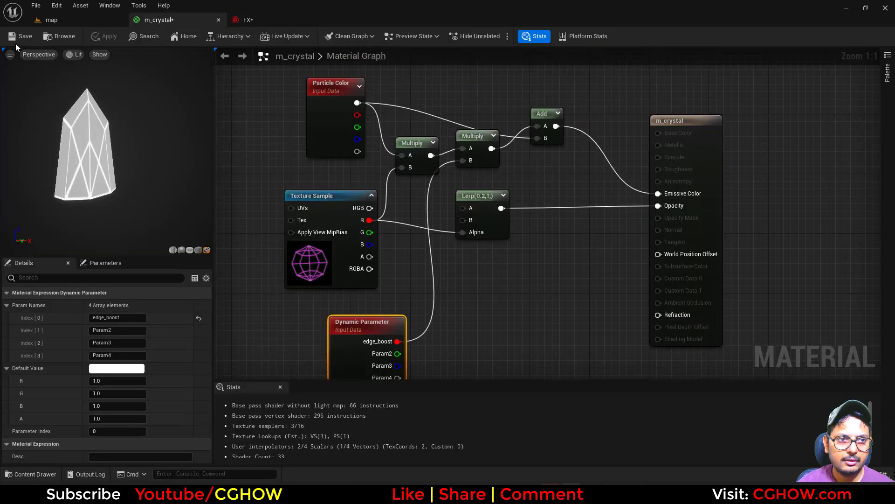
{"action": "left_click", "coordinate": [248, 19]}
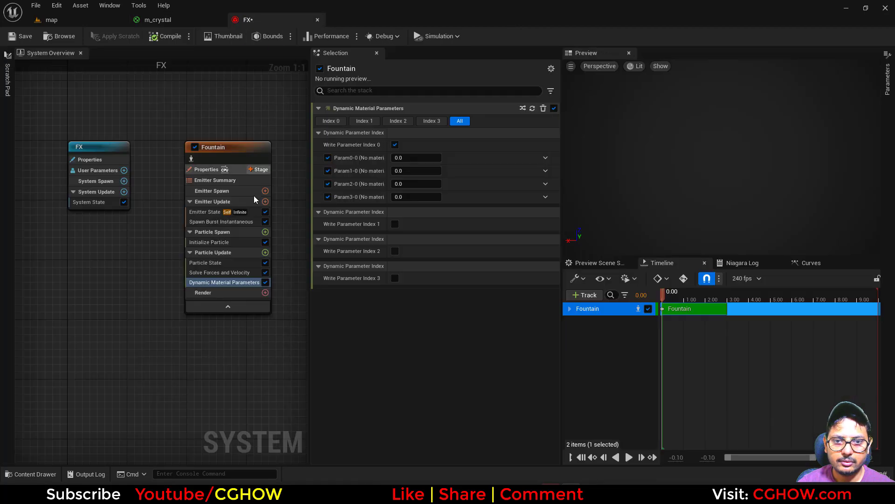
- Add a Mesh Renderer to the Fountain emitter and assign half_crystal as its mesh
{"action": "left_click", "coordinate": [216, 294]}
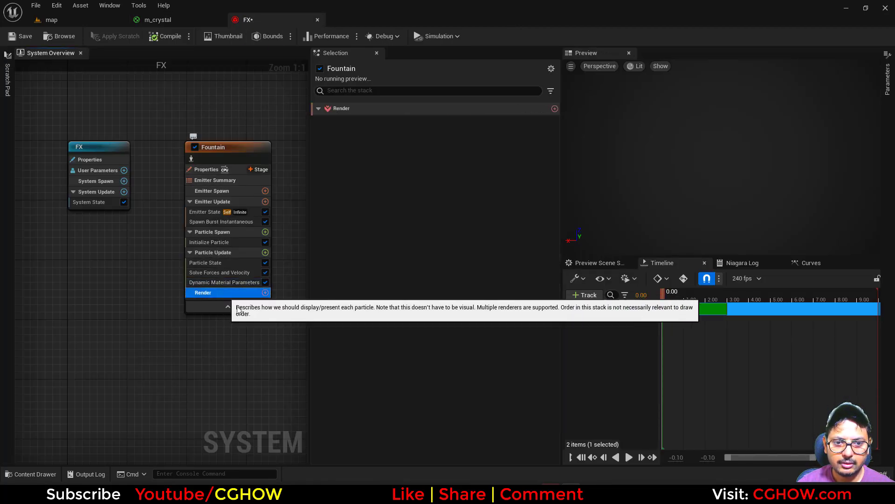
{"action": "left_click", "coordinate": [265, 292]}
{"action": "left_click", "coordinate": [289, 141]}
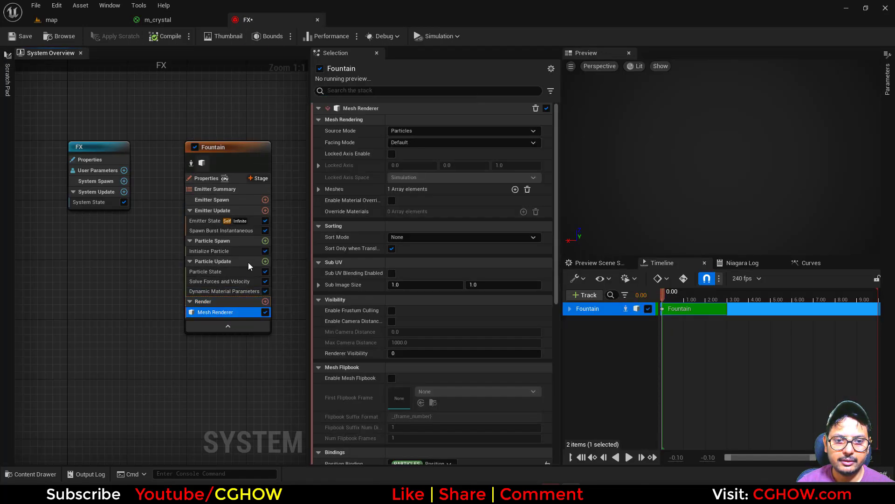
{"action": "left_click", "coordinate": [318, 189]}
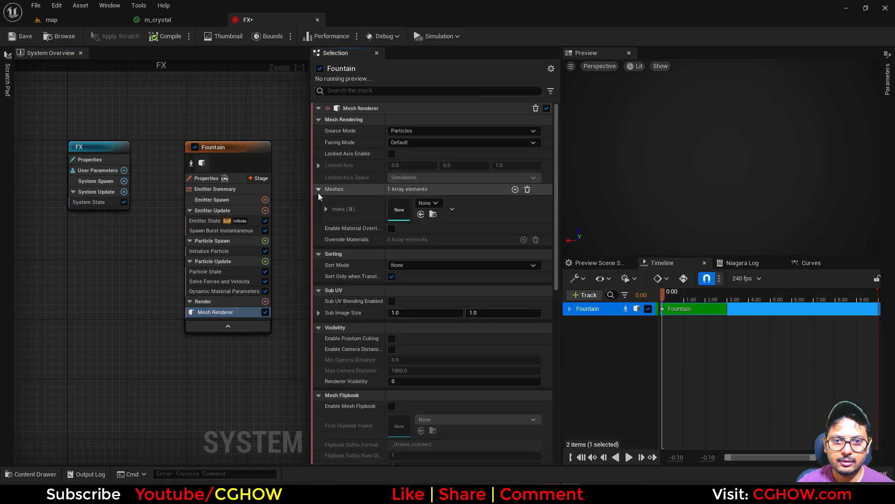
{"action": "left_click", "coordinate": [91, 19]}
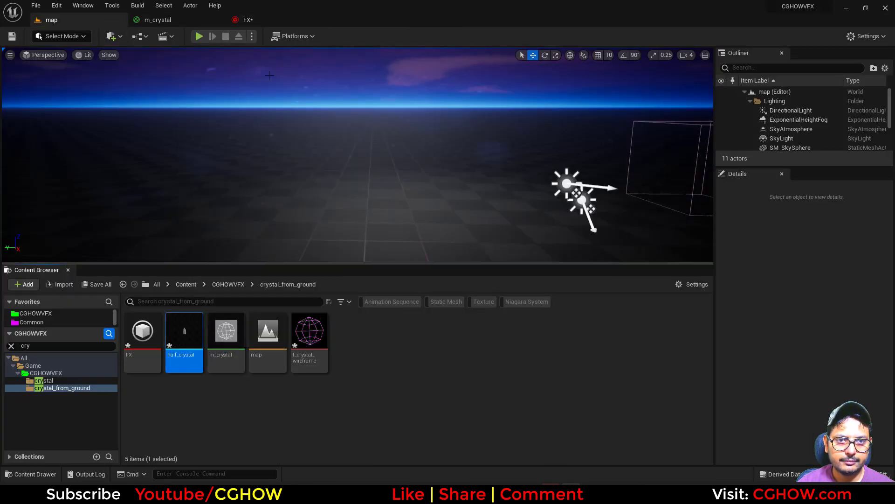
{"action": "left_click", "coordinate": [264, 21]}
{"action": "left_click", "coordinate": [421, 214]}
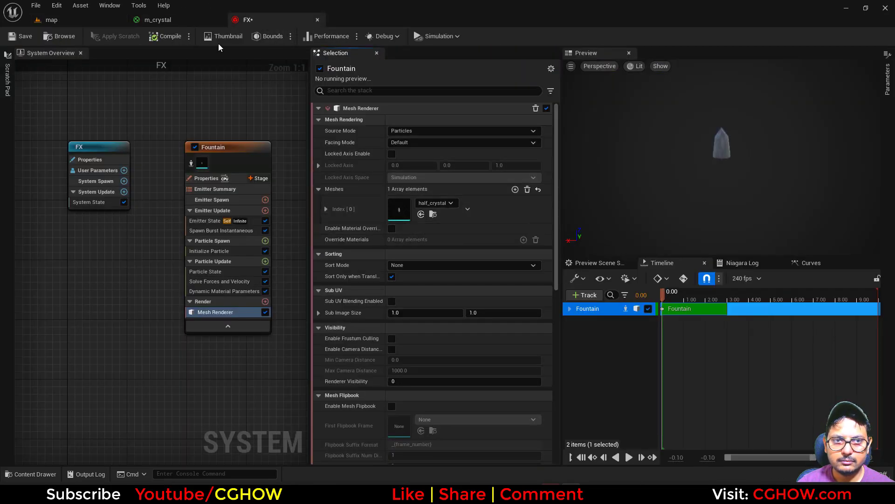
- Enable material override on the new Mesh Renderer and add one override entry using m_crystal as the explicit material
{"action": "left_click", "coordinate": [173, 23]}
{"action": "left_click", "coordinate": [51, 20]}
{"action": "left_click", "coordinate": [259, 22]}
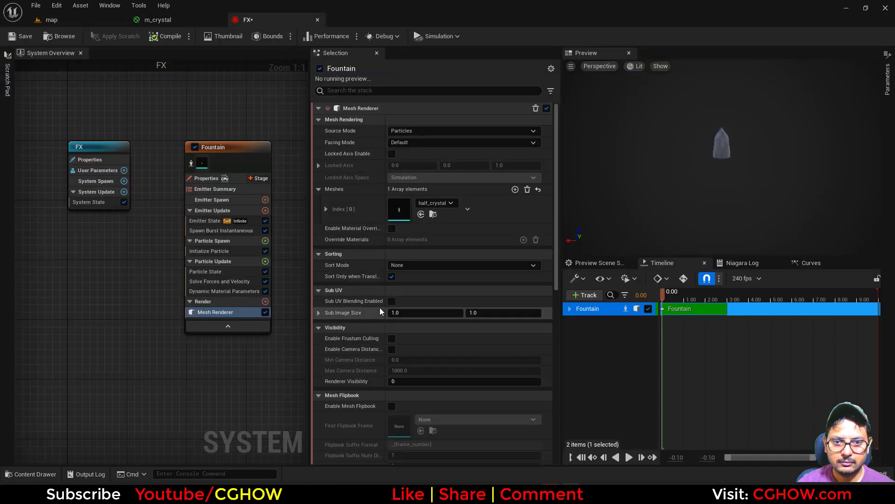
{"action": "left_click", "coordinate": [391, 228]}
{"action": "left_click", "coordinate": [515, 240]}
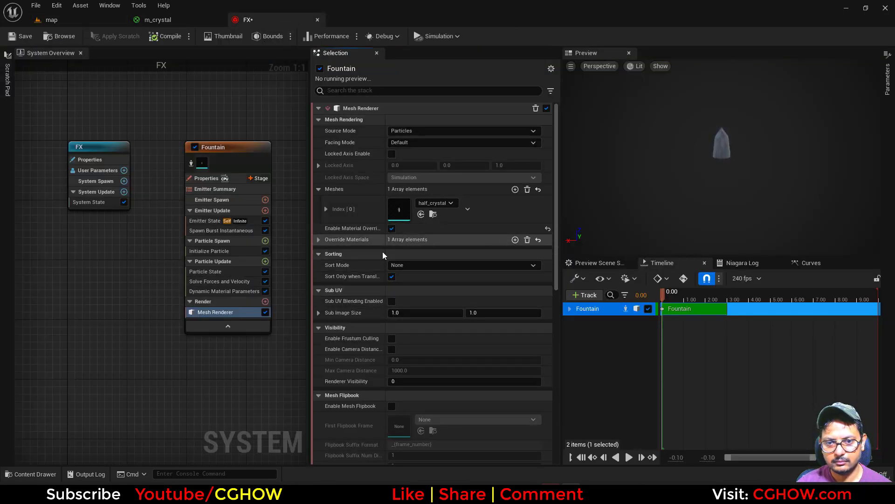
{"action": "left_click", "coordinate": [319, 239]}
{"action": "left_click", "coordinate": [422, 279]}
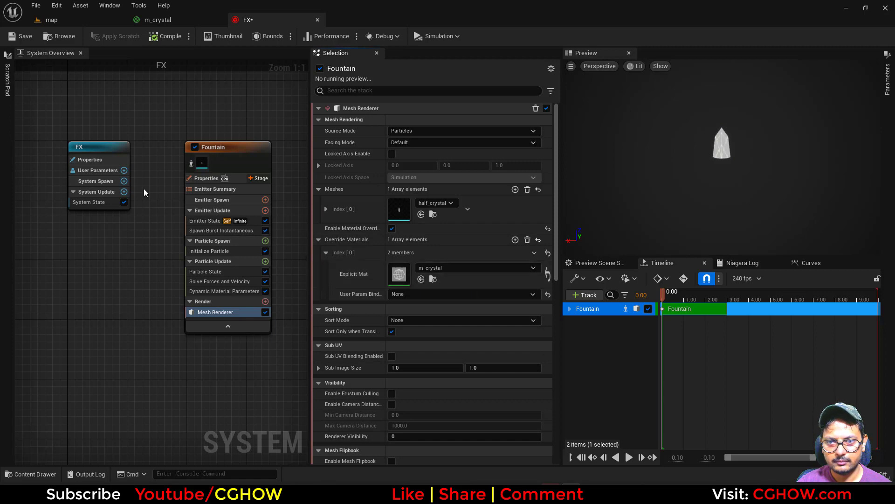
- Save the FX system and all remaining modified assets in the project
{"action": "left_click", "coordinate": [21, 37]}
{"action": "left_click", "coordinate": [61, 20]}
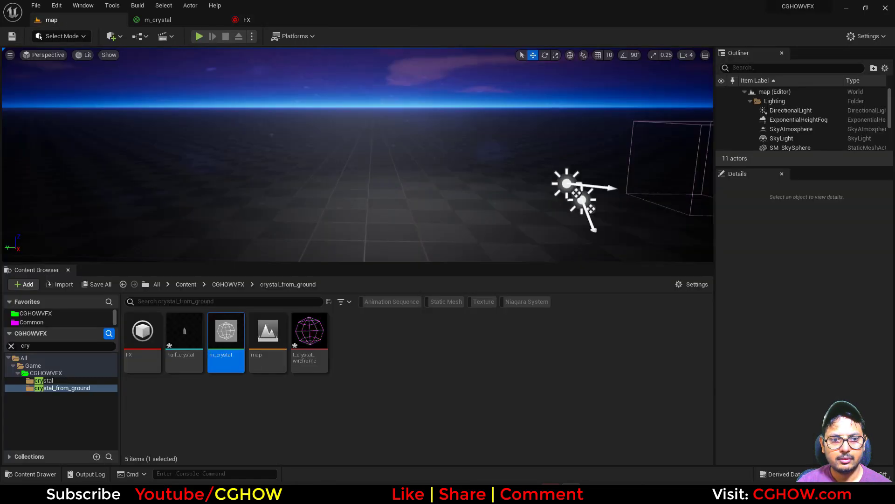
{"action": "left_click", "coordinate": [96, 285]}
{"action": "left_click", "coordinate": [522, 352]}
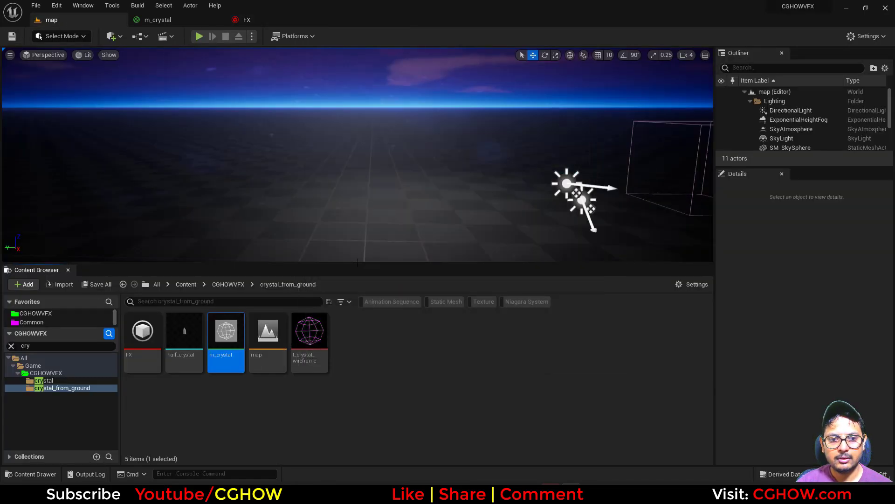
- Set the particle color in the FX system's Initialize Particle to orange, with R 1.0, G about 0.453 and B 0.0
{"action": "left_click", "coordinate": [266, 18]}
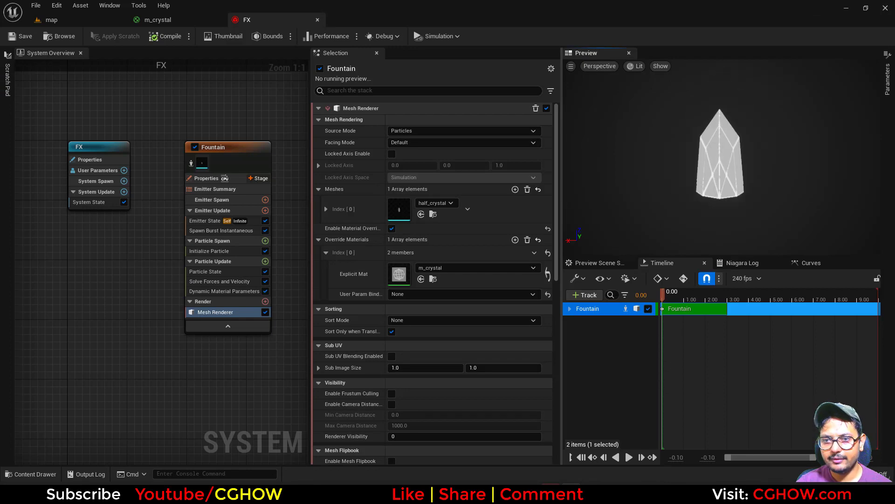
{"action": "left_click", "coordinate": [209, 250]}
{"action": "left_click", "coordinate": [404, 183]}
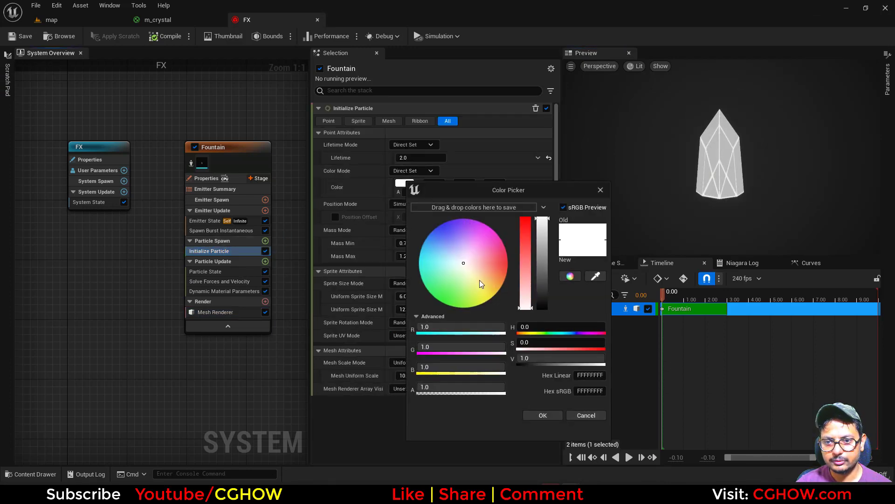
{"action": "left_click_drag", "start_coordinate": [481, 283], "coordinate": [516, 293]}
{"action": "left_click", "coordinate": [543, 415]}
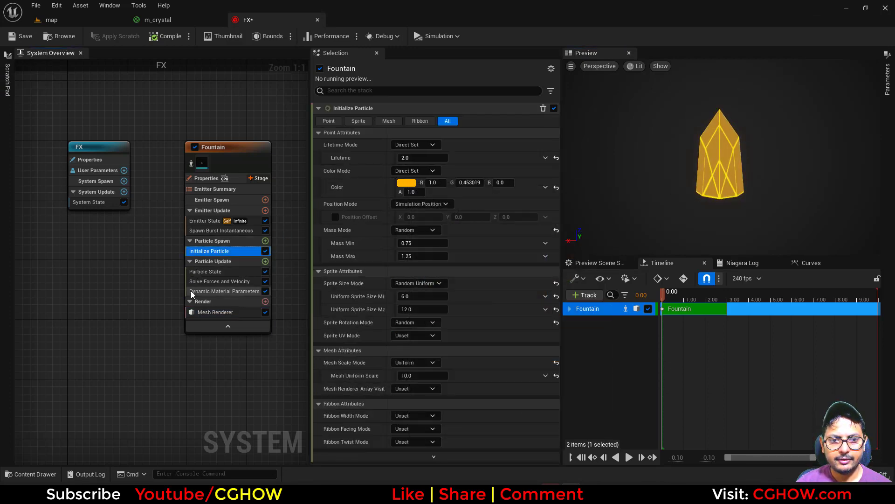
- Raise the edge_boost value in Dynamic Material Parameters to about 56.87 and inspect the glowing crystal from another angle
{"action": "left_click", "coordinate": [224, 291]}
{"action": "left_click_drag", "start_coordinate": [406, 158], "coordinate": [433, 158]}
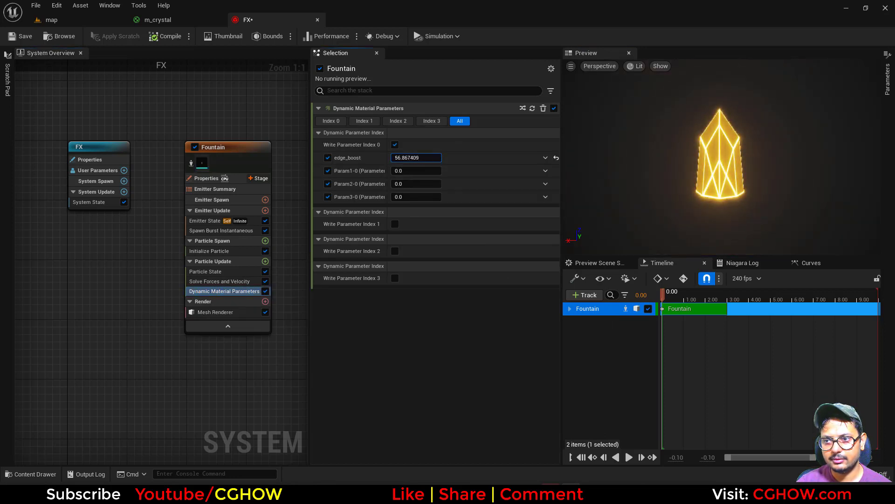
{"action": "left_click_drag", "start_coordinate": [698, 203], "coordinate": [740, 208]}
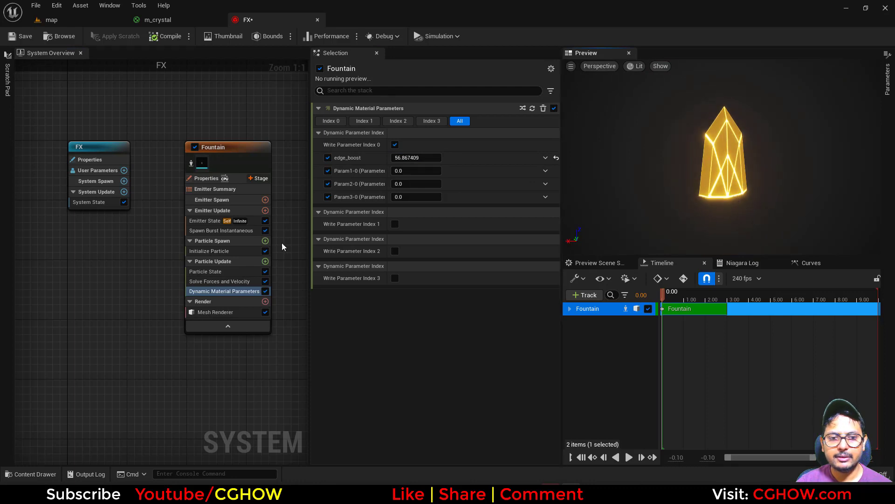
- Add a Scale Mesh Size module to the Fountain emitter's Particle Update
{"action": "left_click", "coordinate": [266, 261]}
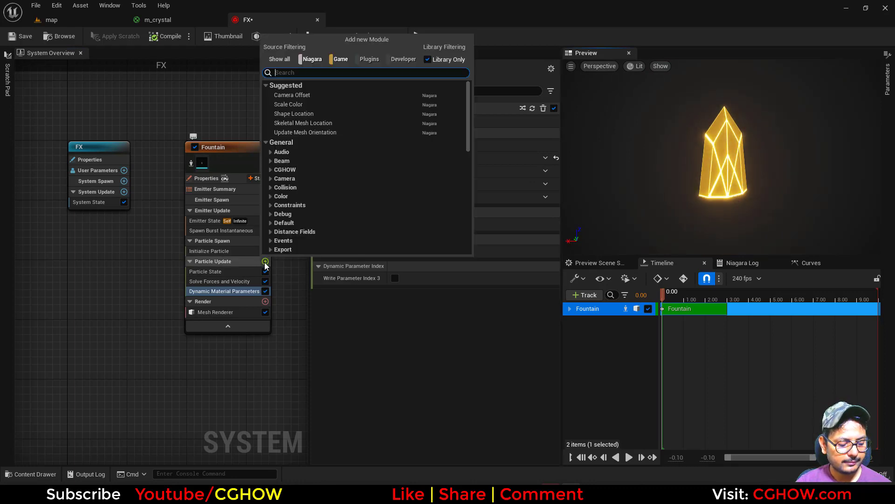
{"action": "type", "text": "sca"}
{"action": "left_click", "coordinate": [337, 243]}
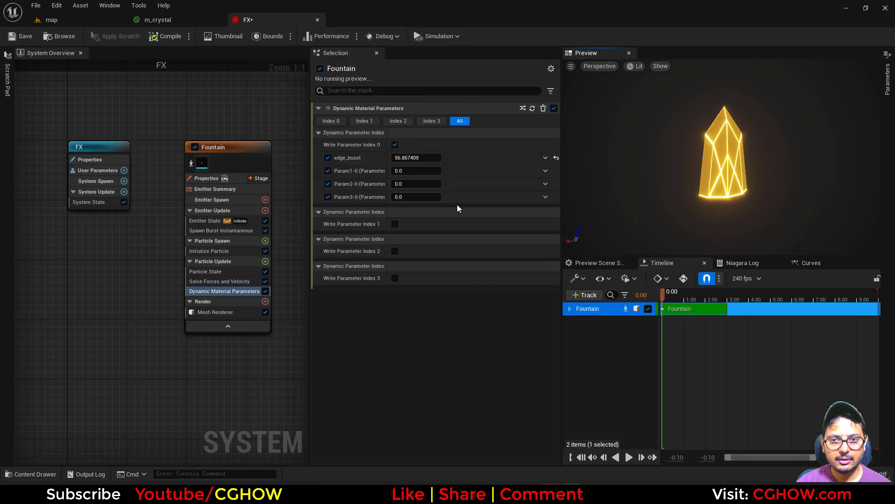
- Try driving the Scale Factor with Vector from Float fed by Float from Curve, and reset the Scale Factor
{"action": "left_click", "coordinate": [546, 121]}
{"action": "type", "text": "flo"}
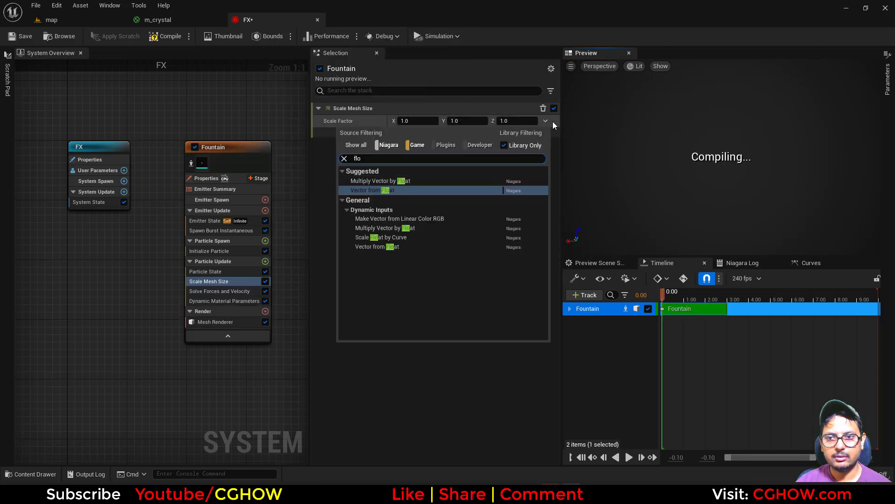
{"action": "left_click", "coordinate": [376, 192]}
{"action": "left_click", "coordinate": [546, 133]}
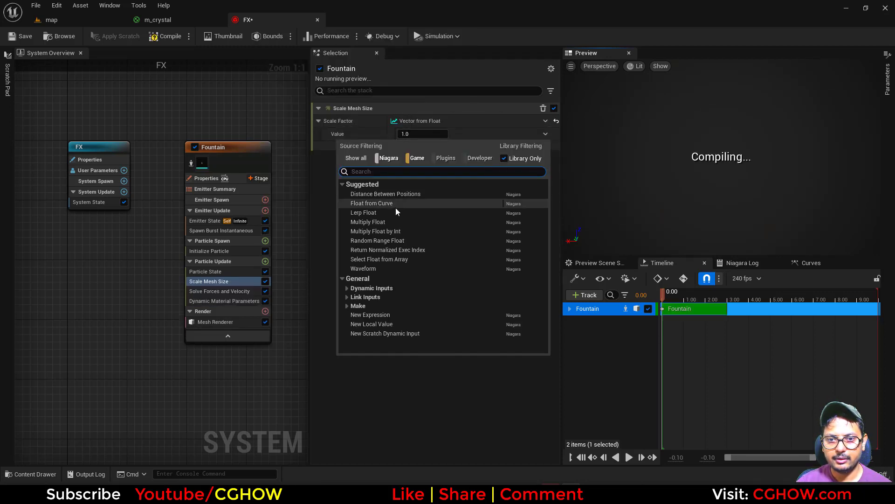
{"action": "left_click", "coordinate": [390, 203]}
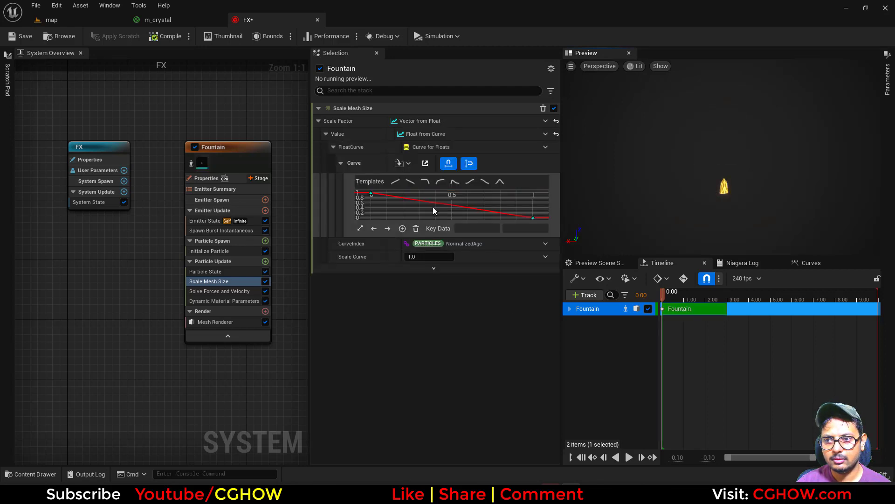
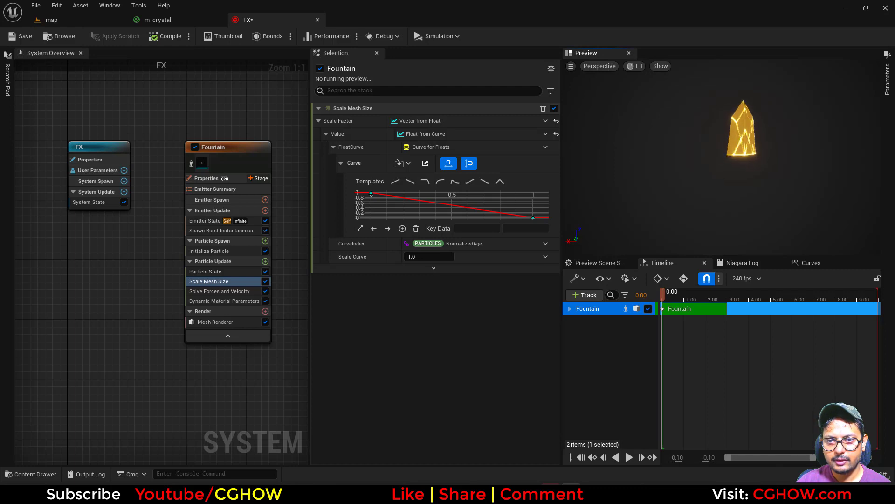
{"action": "left_click", "coordinate": [547, 120]}
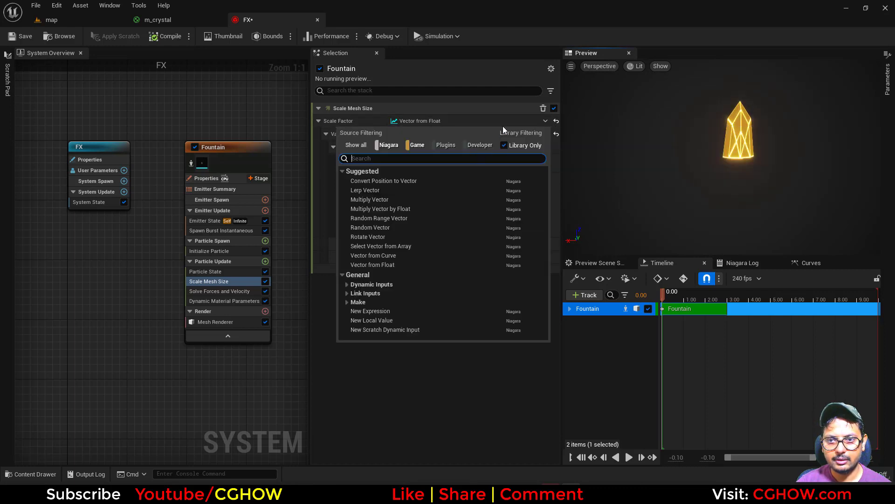
{"action": "left_click", "coordinate": [559, 123]}
{"action": "left_click", "coordinate": [557, 121]}
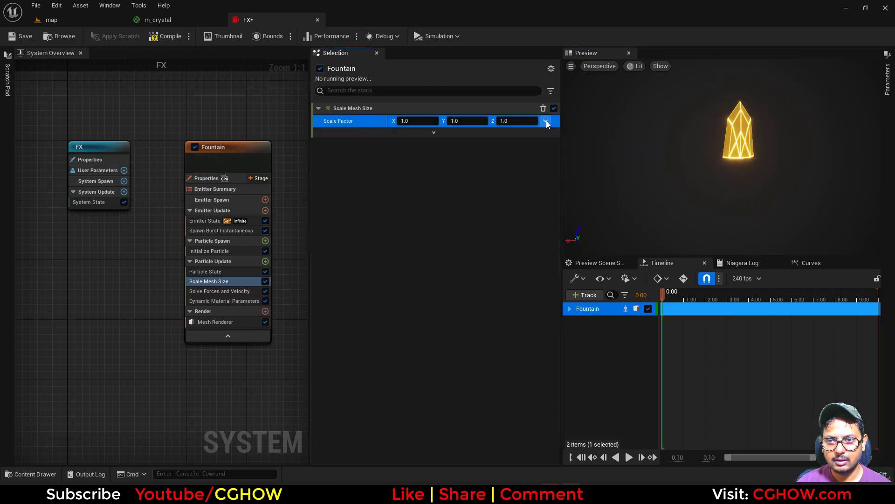
- Drive the Scale Factor with Vector from Curve, isolate the Z curve and set its key at time 0 to 0
{"action": "left_click", "coordinate": [546, 121]}
{"action": "type", "text": "curve"}
{"action": "left_click", "coordinate": [392, 183]}
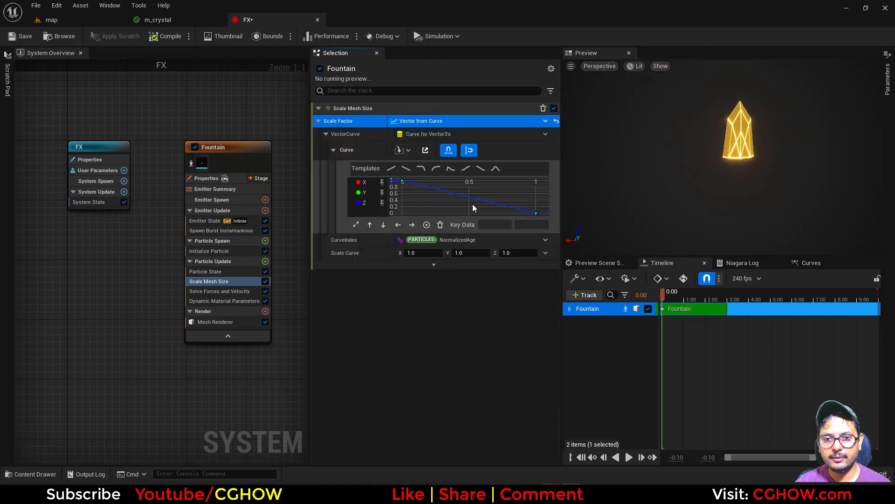
{"action": "left_click", "coordinate": [383, 193]}
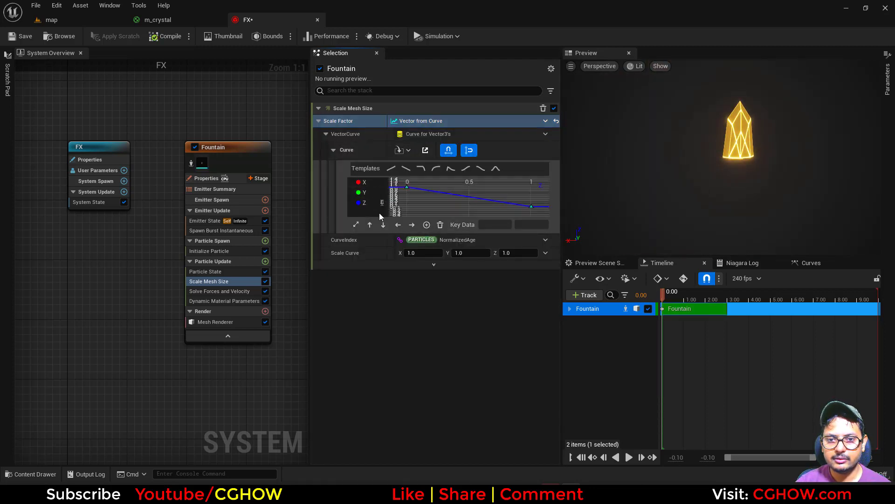
{"action": "left_click_drag", "start_coordinate": [397, 182], "coordinate": [397, 182]}
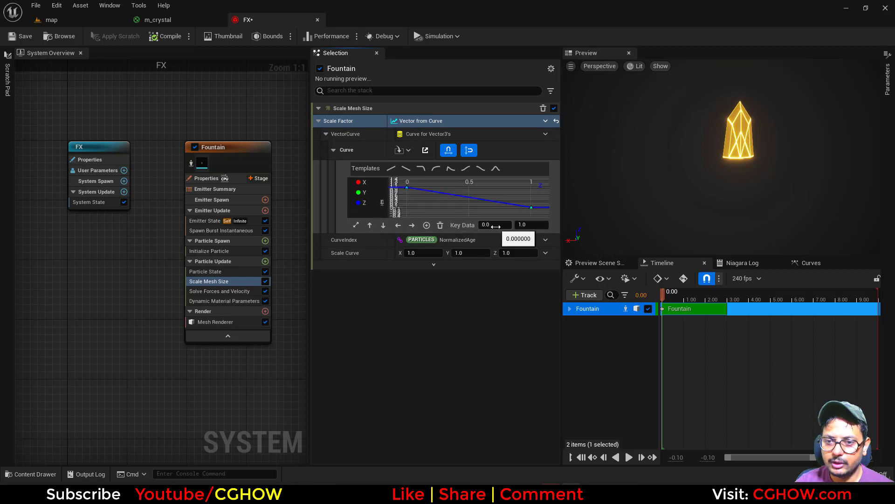
{"action": "type", "text": "0"}
{"action": "key", "text": "Return"}
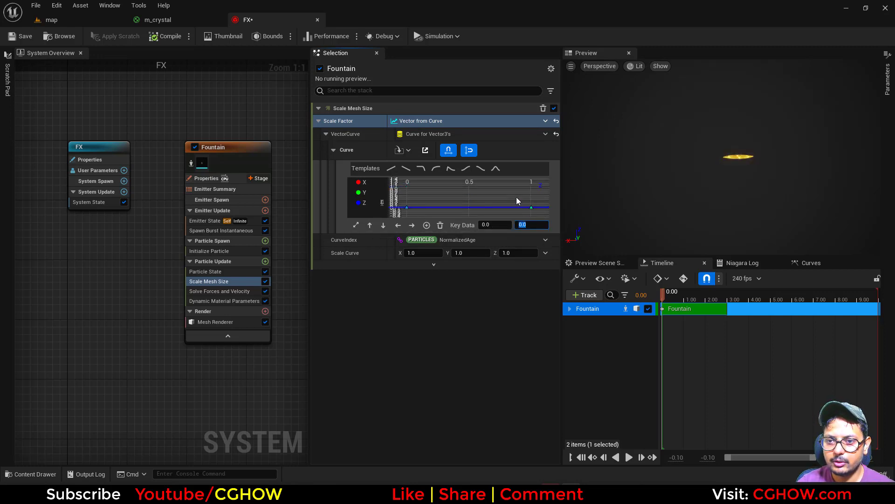
- Place the Z curve's second key at time 0.2, trying a value of 1.5 and settling on 1.2
{"action": "left_click", "coordinate": [531, 226]}
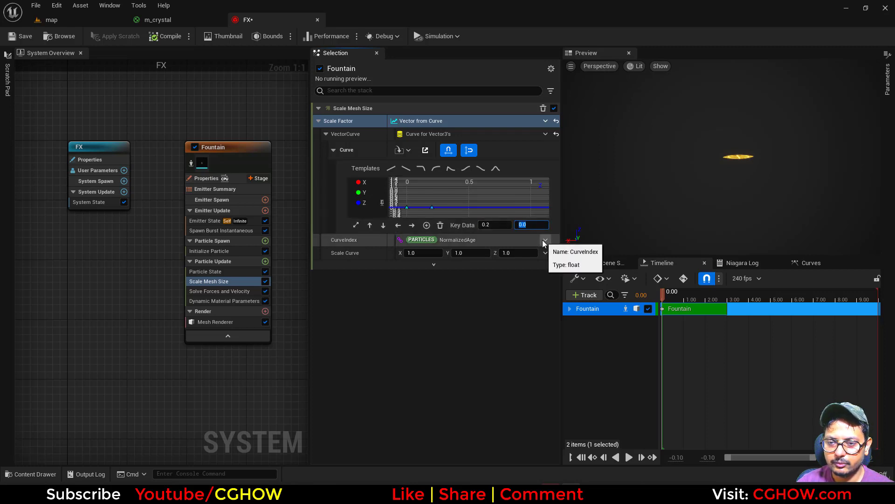
{"action": "type", "text": "1.5"}
{"action": "key", "text": "Return"}
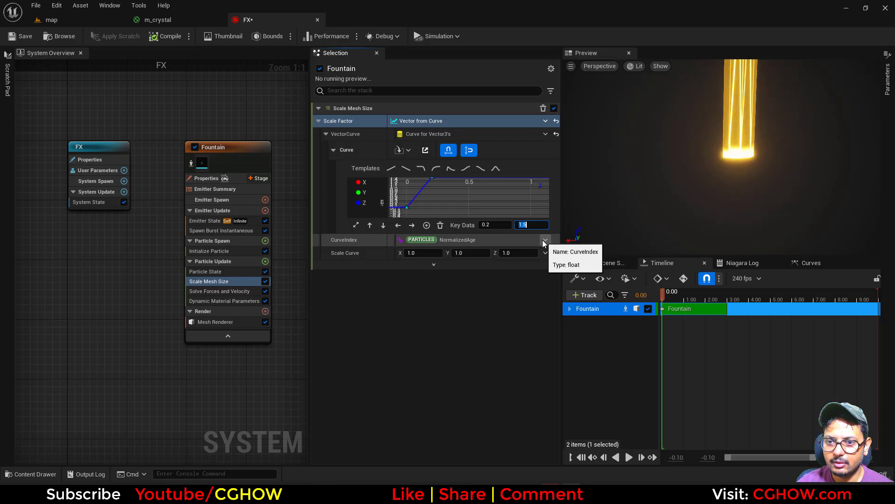
{"action": "type", "text": "1.2"}
{"action": "key", "text": "Return"}
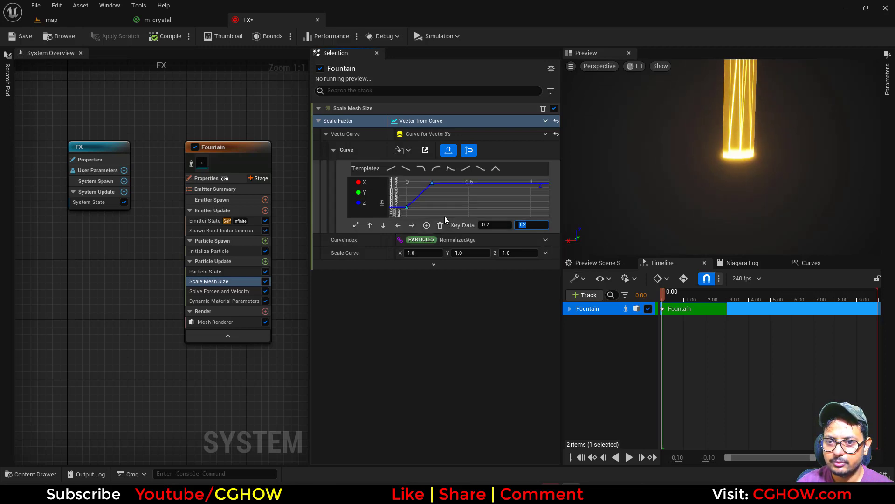
- Add a third Z curve key at time 0.3 with value 1.0, and play the simulation
{"action": "middle_click", "coordinate": [467, 185]}
{"action": "left_click", "coordinate": [498, 226]}
{"action": "type", "text": ".3"}
{"action": "key", "text": "Return"}
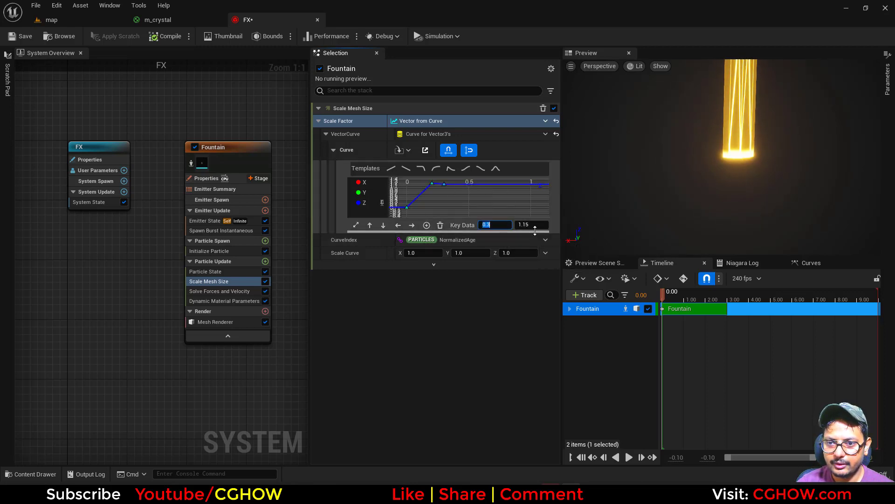
{"action": "left_click", "coordinate": [533, 227]}
{"action": "type", "text": "1"}
{"action": "key", "text": "Return"}
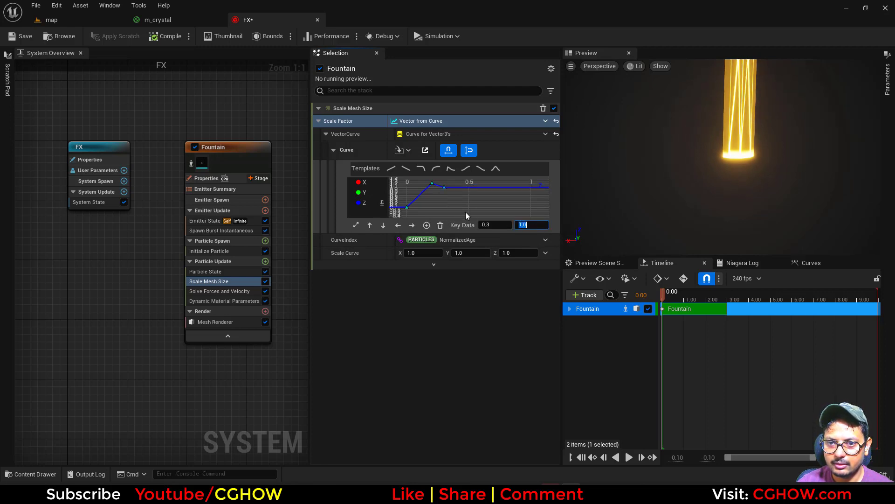
{"action": "left_click", "coordinate": [458, 212]}
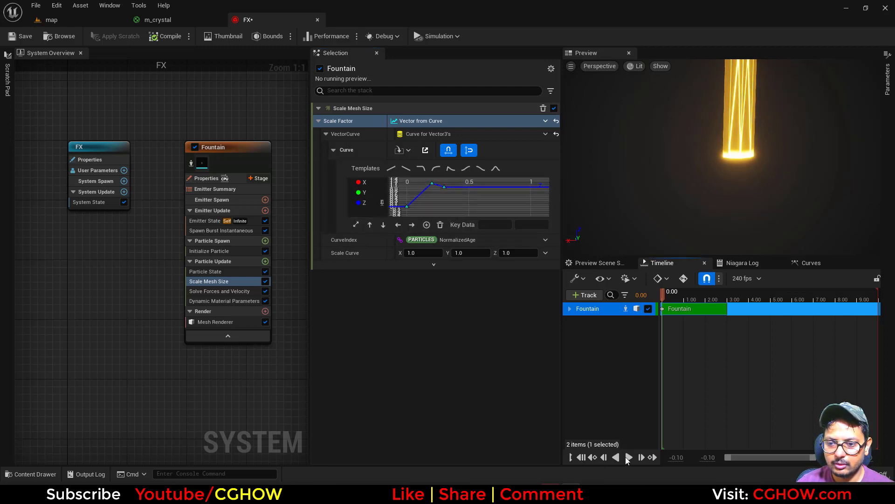
{"action": "left_click", "coordinate": [629, 457]}
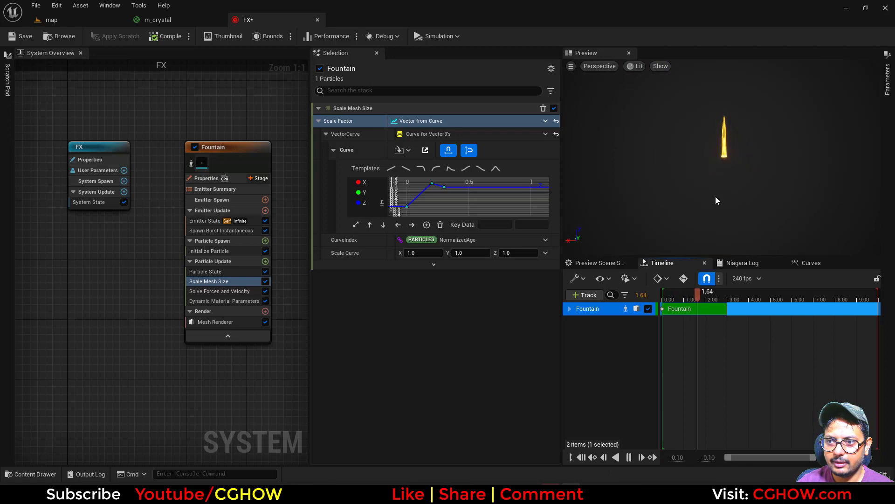
- Switch from the Z curve to the X and Y scale curves and set their end keys to 1
{"action": "left_click", "coordinate": [382, 203]}
{"action": "left_click", "coordinate": [384, 193]}
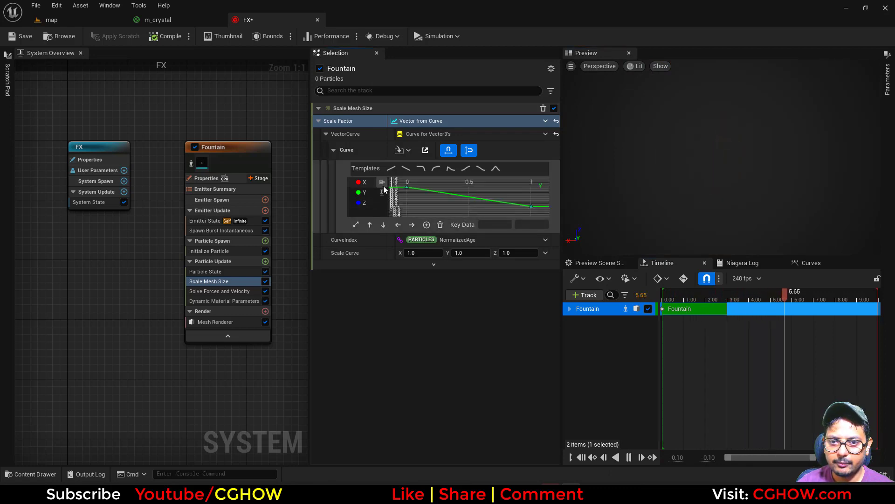
{"action": "left_click", "coordinate": [384, 187]}
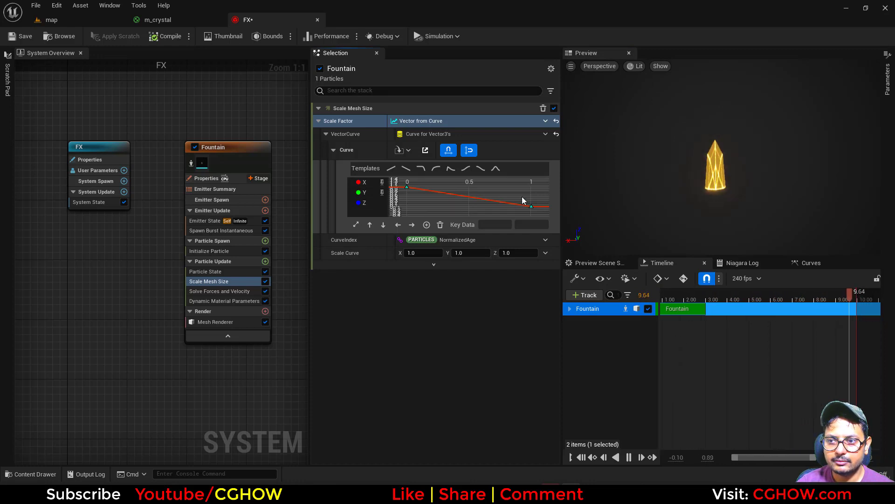
{"action": "left_click", "coordinate": [532, 206]}
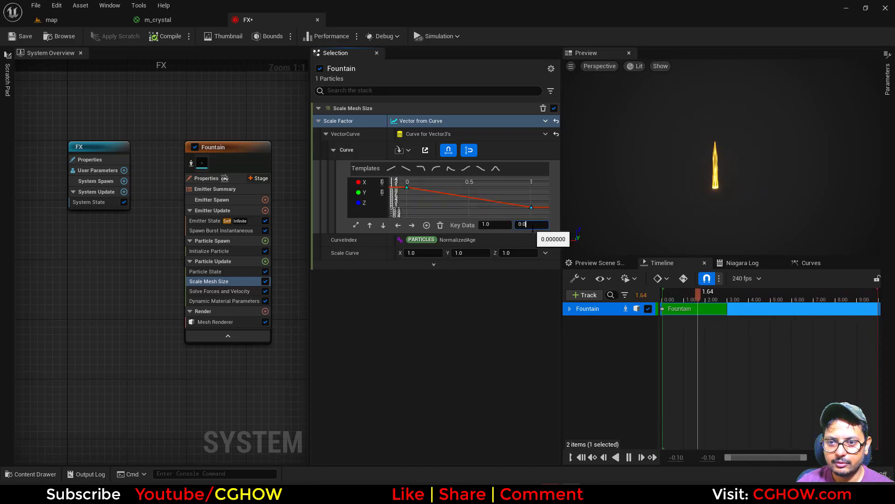
{"action": "left_click", "coordinate": [536, 225]}
{"action": "type", "text": "1"}
{"action": "left_click", "coordinate": [495, 206]}
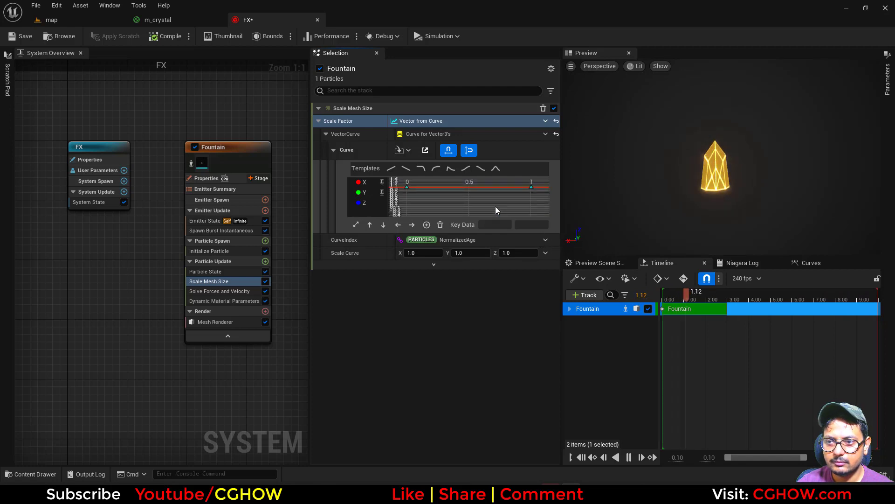
- Isolate the Z scale curve again and smooth the interpolation between its keys
{"action": "left_click", "coordinate": [381, 202]}
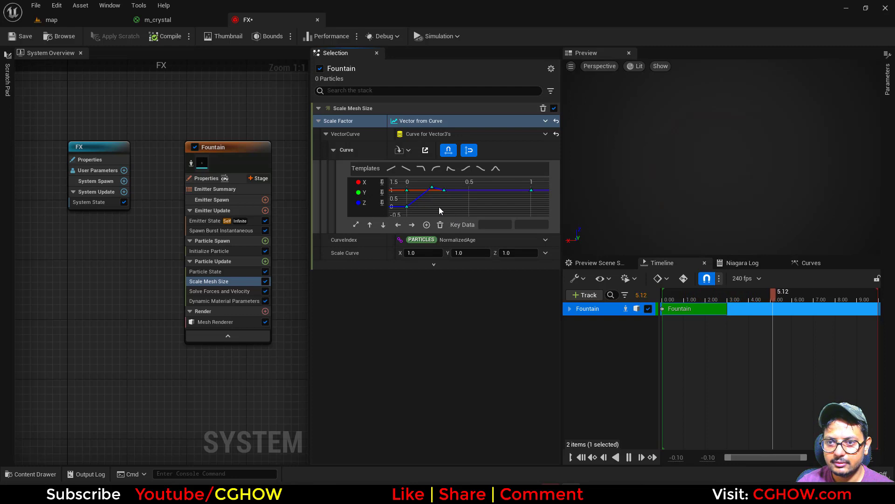
{"action": "left_click", "coordinate": [382, 192]}
{"action": "left_click", "coordinate": [382, 182]}
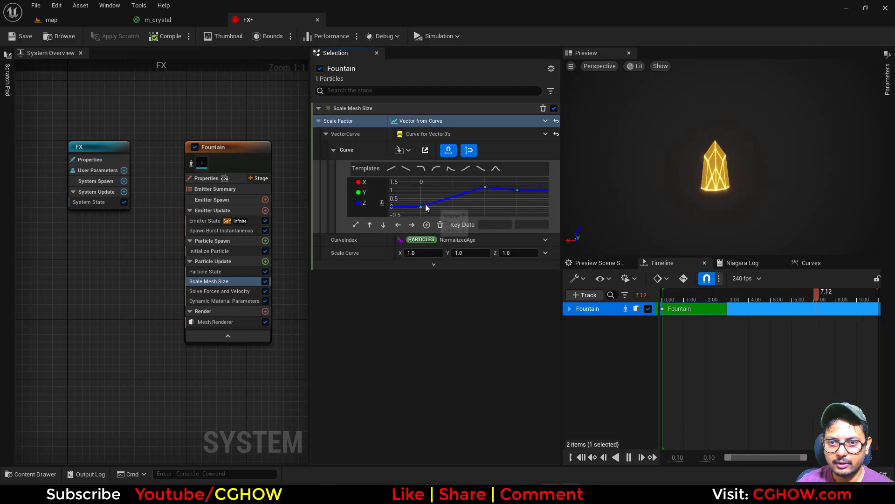
{"action": "left_click", "coordinate": [421, 206]}
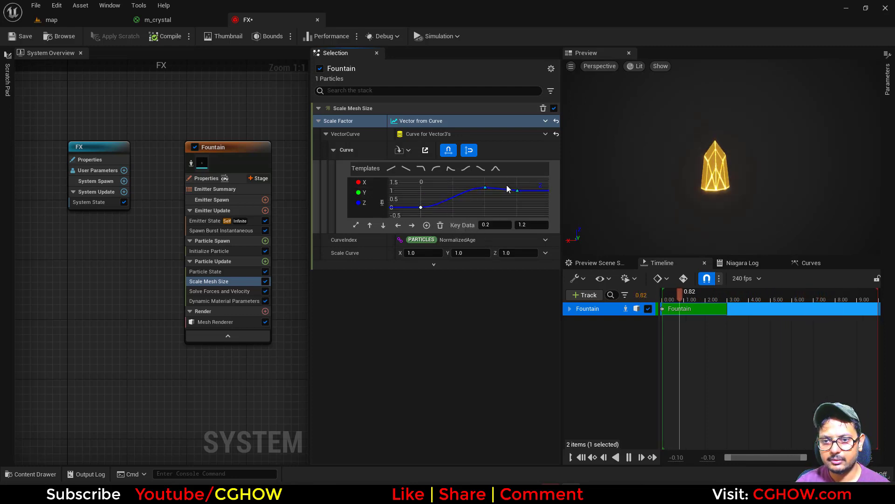
{"action": "left_click", "coordinate": [485, 187]}
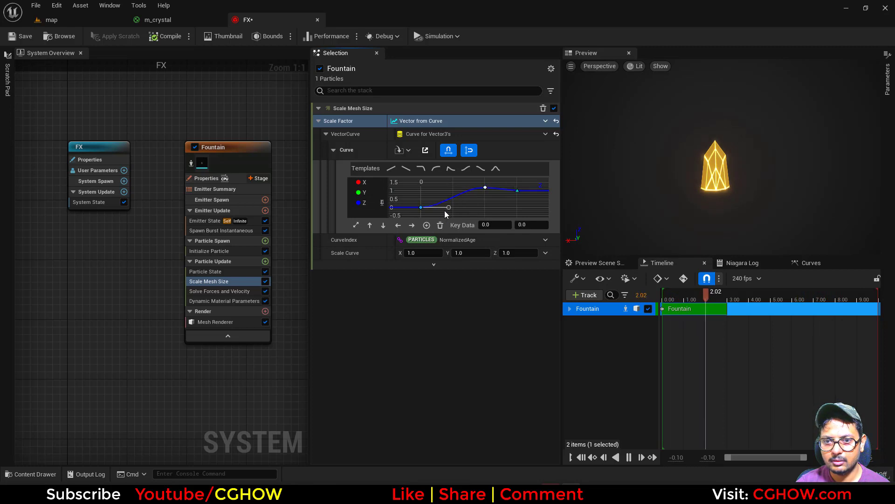
- Delete the Z curve key at 0.2 and steepen the start key's tangent so the curve overshoots to about 1.5
{"action": "left_click_drag", "start_coordinate": [449, 207], "coordinate": [441, 181]}
{"action": "key", "text": "Delete"}
{"action": "left_click", "coordinate": [421, 207]}
{"action": "left_click", "coordinate": [444, 192]}
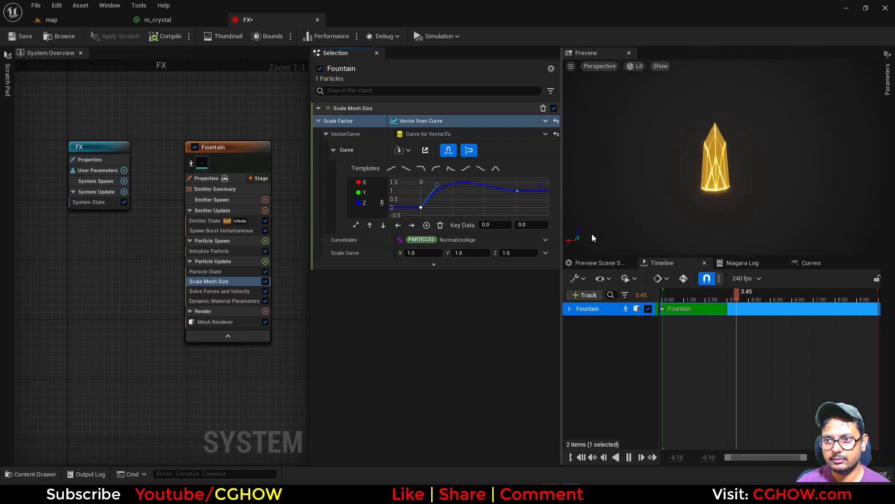
{"action": "left_click", "coordinate": [517, 190]}
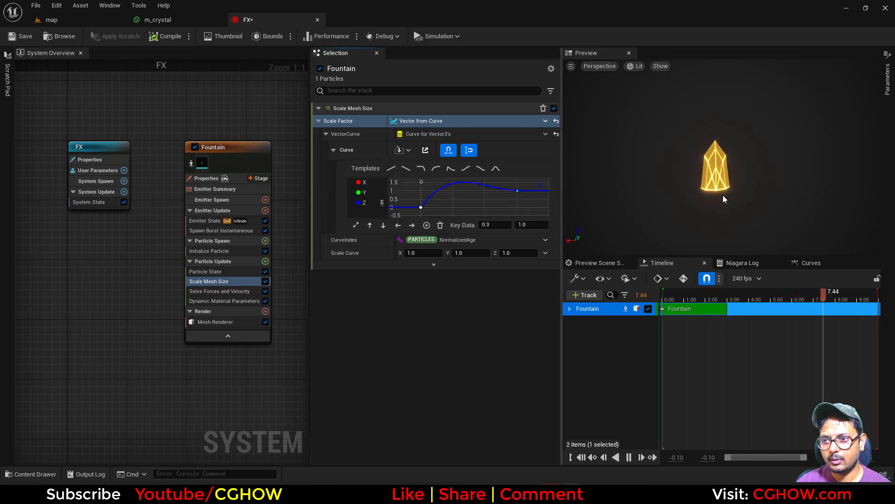
- Scrub and replay the start of the simulation to examine how the crystal grows
{"action": "left_click_drag", "start_coordinate": [690, 295], "coordinate": [671, 296]}
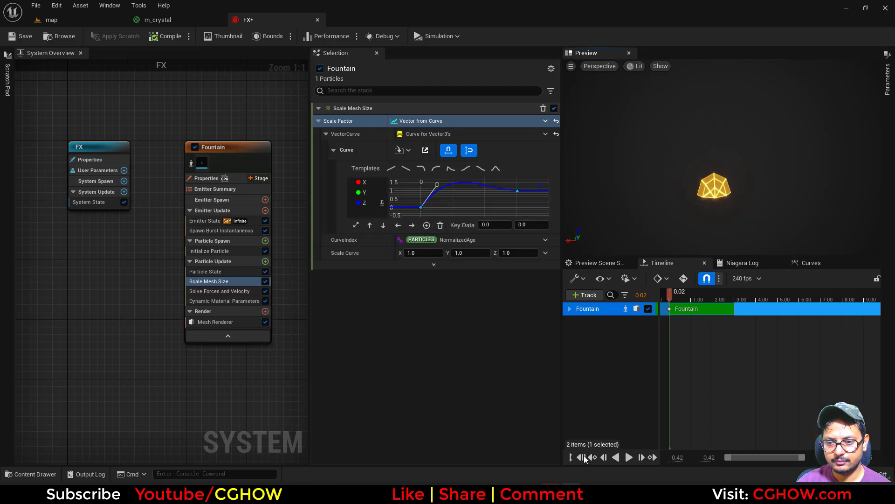
{"action": "left_click", "coordinate": [629, 457]}
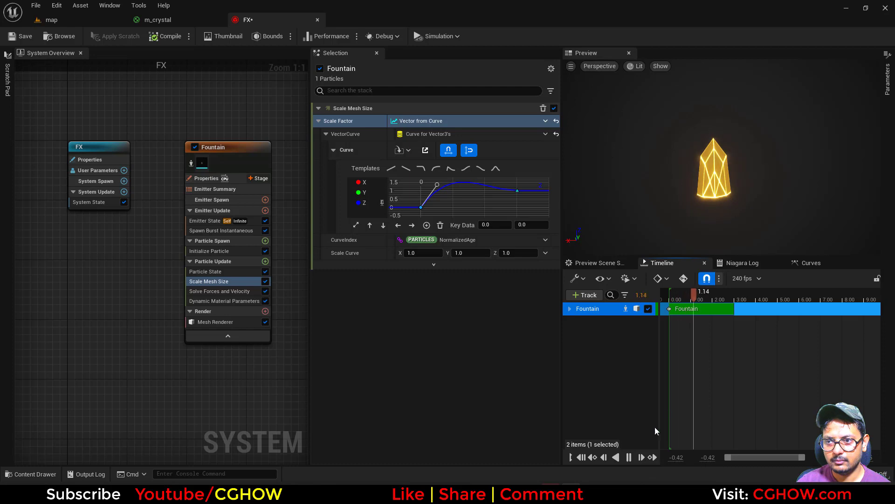
{"action": "left_click_drag", "start_coordinate": [686, 299], "coordinate": [677, 299]}
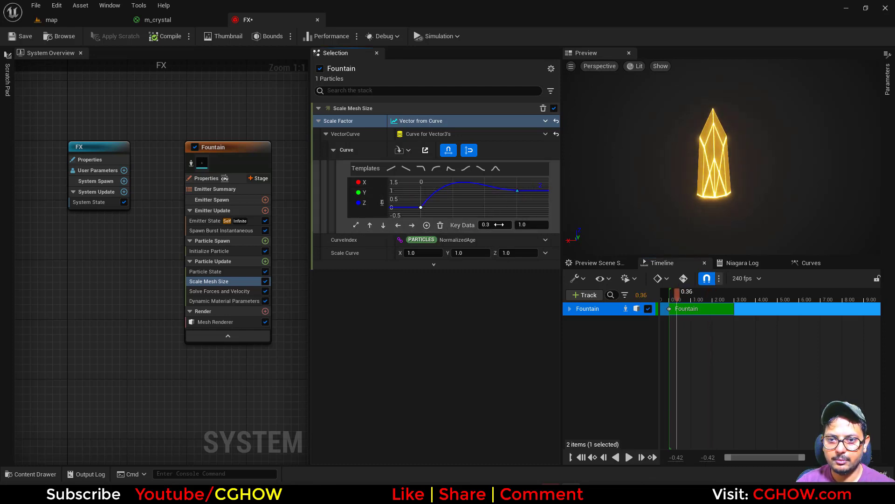
- Move the key where the Z scale curve starts rising to a time of about 0.05
{"action": "left_click", "coordinate": [421, 207]}
{"action": "left_click", "coordinate": [498, 224]}
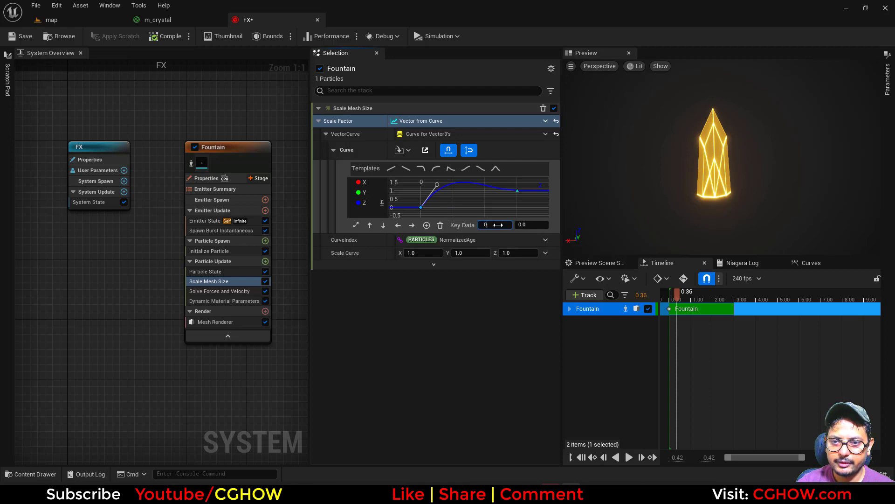
{"action": "key", "text": "Return"}
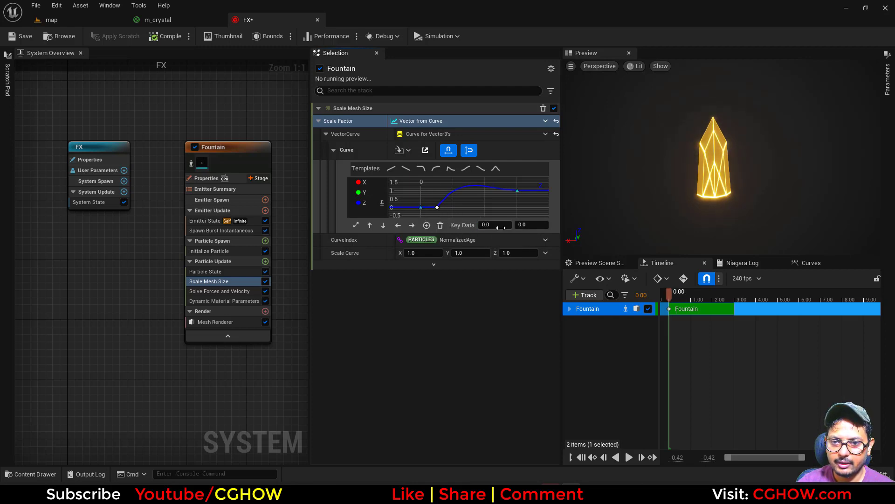
{"action": "left_click", "coordinate": [485, 211]}
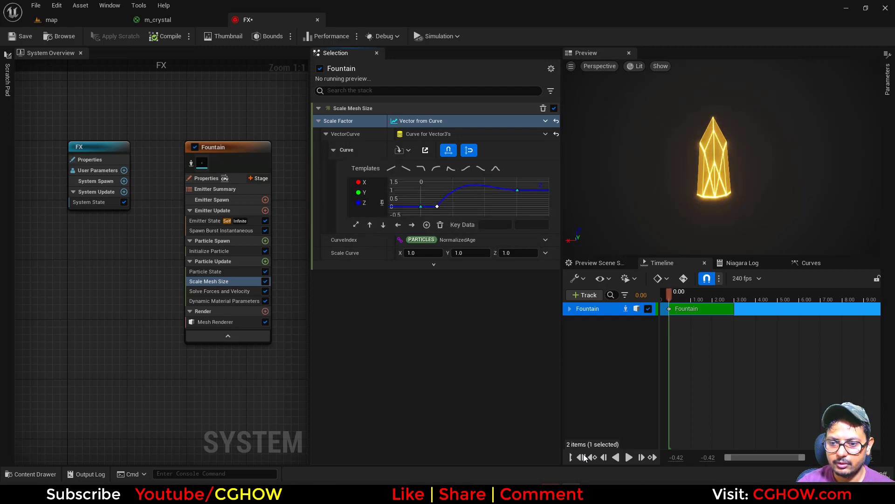
- Replay the simulation from the start to examine how the crystal grows with the adjusted scale curve
{"action": "left_click_drag", "start_coordinate": [679, 292], "coordinate": [646, 359]}
{"action": "left_click", "coordinate": [629, 457]}
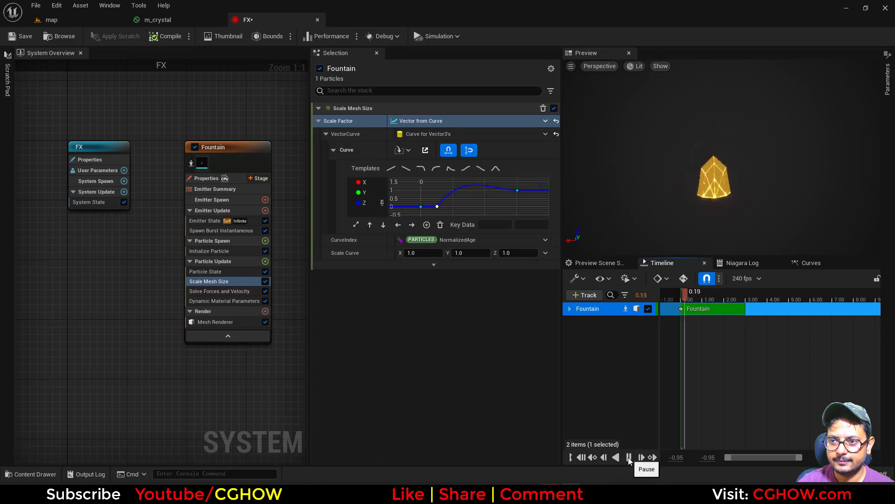
{"action": "left_click_drag", "start_coordinate": [735, 302], "coordinate": [670, 307]}
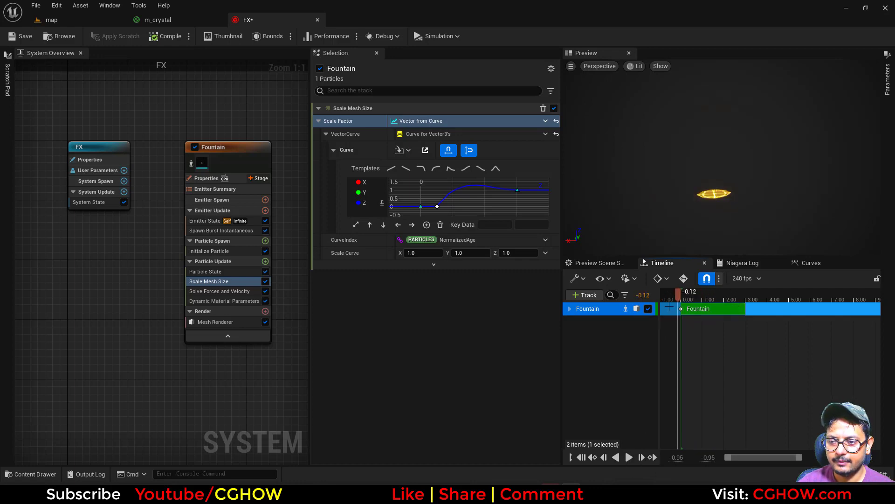
{"action": "left_click", "coordinate": [629, 457]}
{"action": "left_click", "coordinate": [628, 457]}
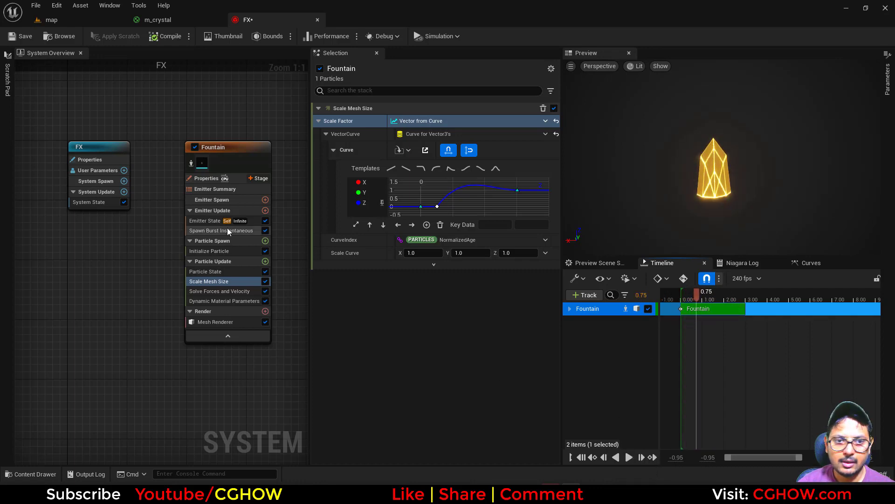
- Enable Local Space in the Fountain emitter's properties and rename the emitter crystal
{"action": "left_click", "coordinate": [209, 179]}
{"action": "left_click", "coordinate": [394, 130]}
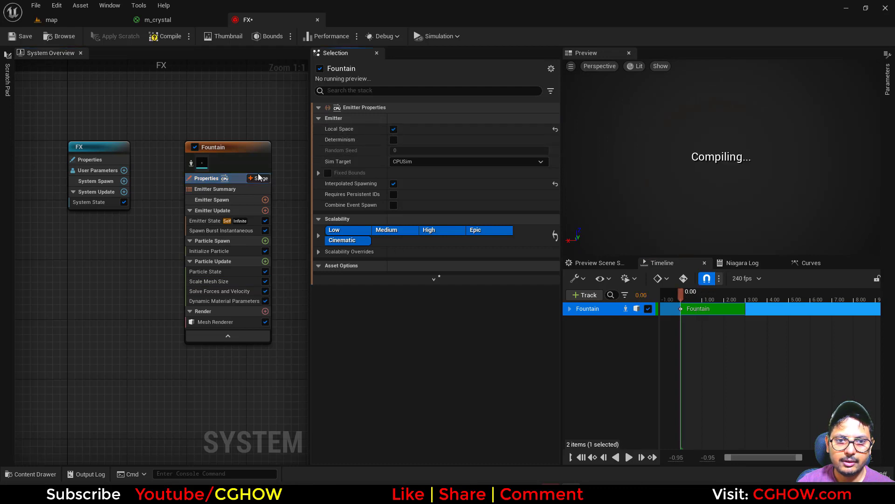
{"action": "double_click", "coordinate": [211, 152]}
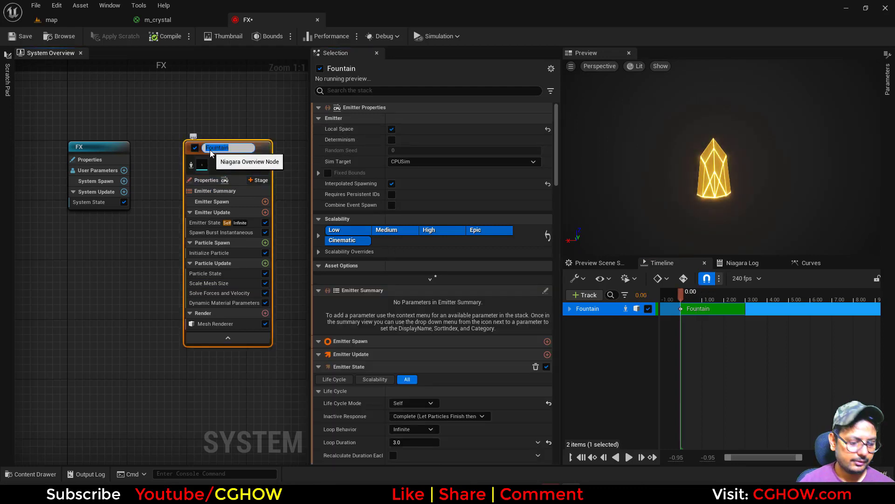
{"action": "type", "text": "crystal"}
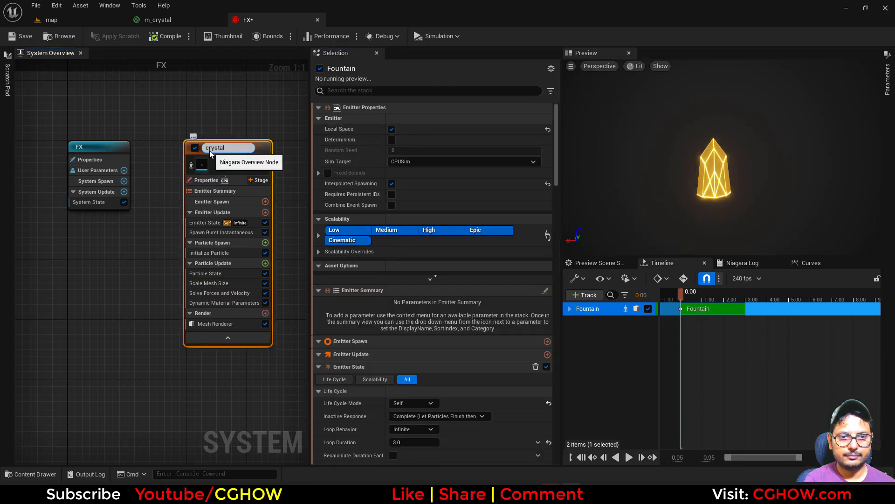
{"action": "key", "text": "Return"}
- Save the FX system and locate its asset in the Content Browser
{"action": "right_click_drag", "start_coordinate": [174, 106], "coordinate": [148, 115]}
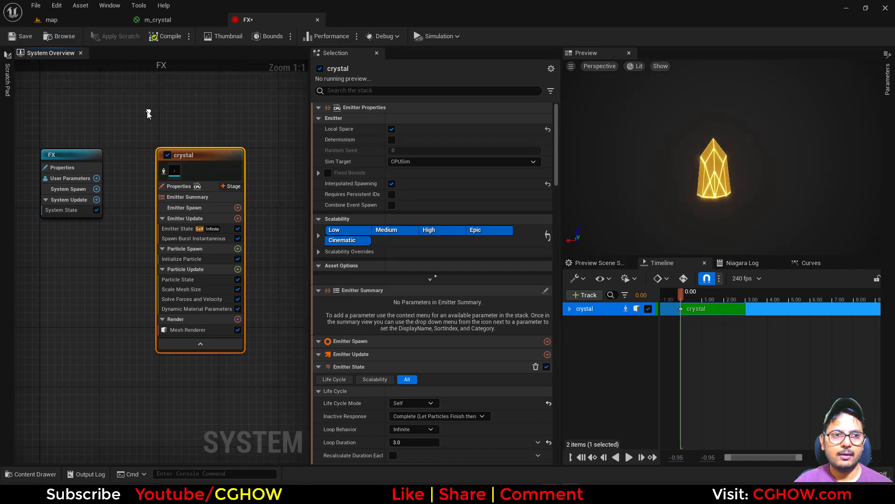
{"action": "left_click", "coordinate": [21, 37]}
{"action": "left_click", "coordinate": [60, 37]}
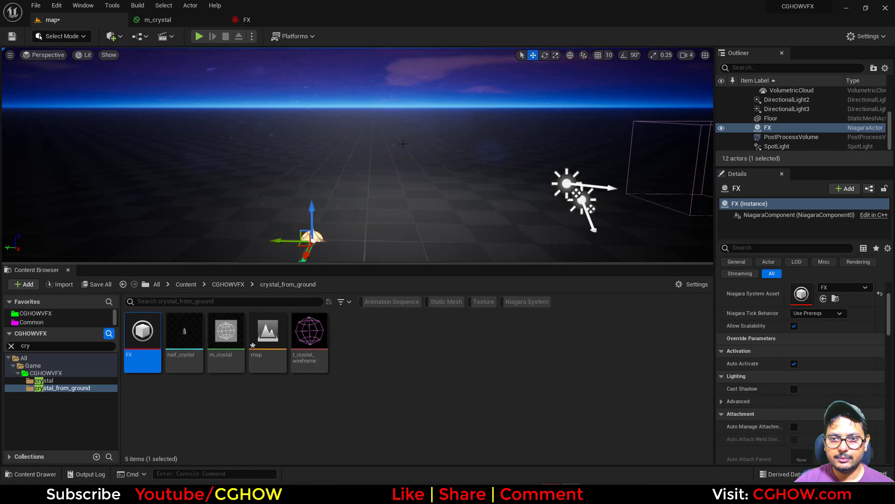
- Set the crystal emitter's Mesh Uniform Scale to 50 in Initialize Particle and view the effect in the map
{"action": "left_click", "coordinate": [247, 20]}
{"action": "left_click", "coordinate": [195, 260]}
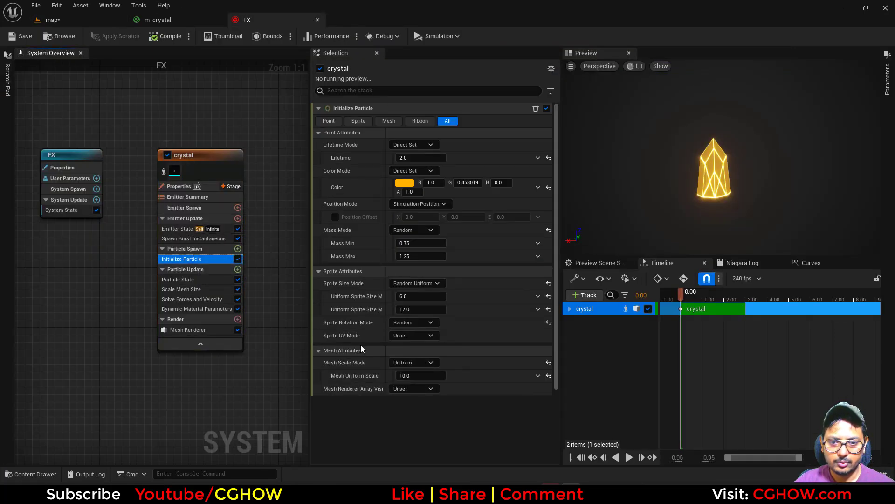
{"action": "left_click", "coordinate": [428, 378]}
{"action": "type", "text": "50"}
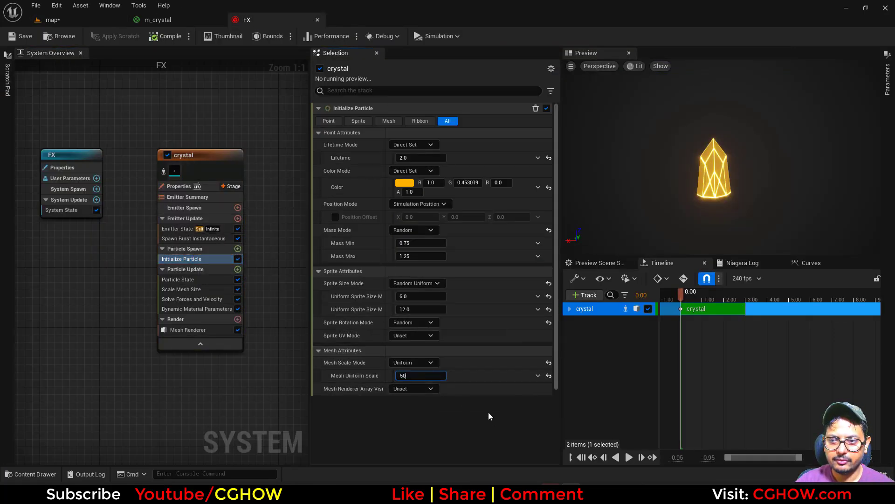
{"action": "key", "text": "Return"}
{"action": "left_click", "coordinate": [76, 22]}
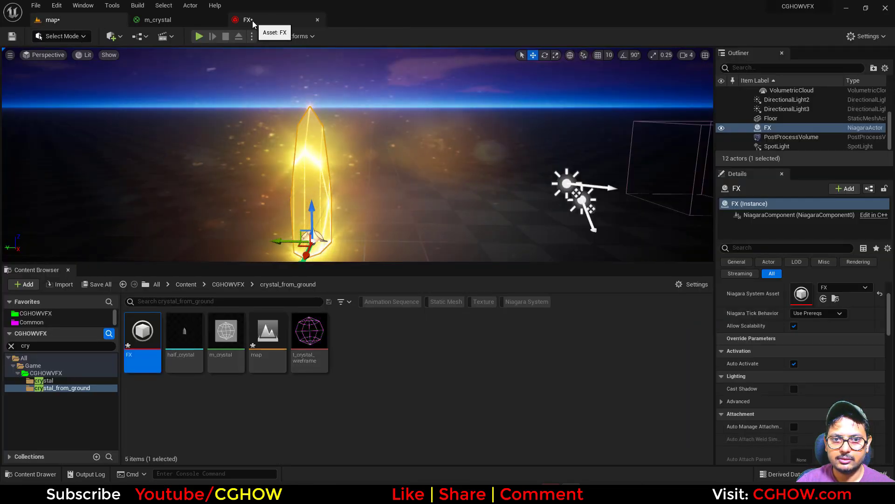
- Set the PostProcessVolume's bloom intensity to 0.5
{"action": "left_click", "coordinate": [796, 129]}
{"action": "left_click", "coordinate": [797, 138]}
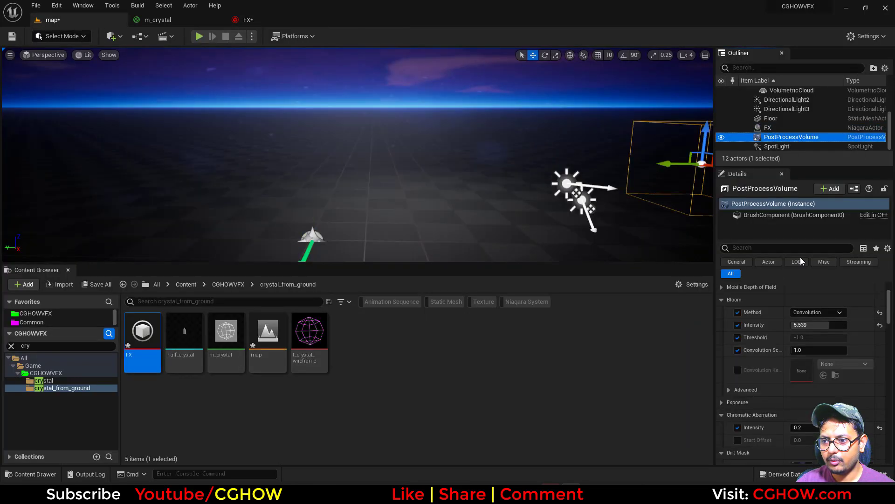
{"action": "left_click", "coordinate": [811, 325]}
{"action": "type", "text": "0.5"}
{"action": "key", "text": "Return"}
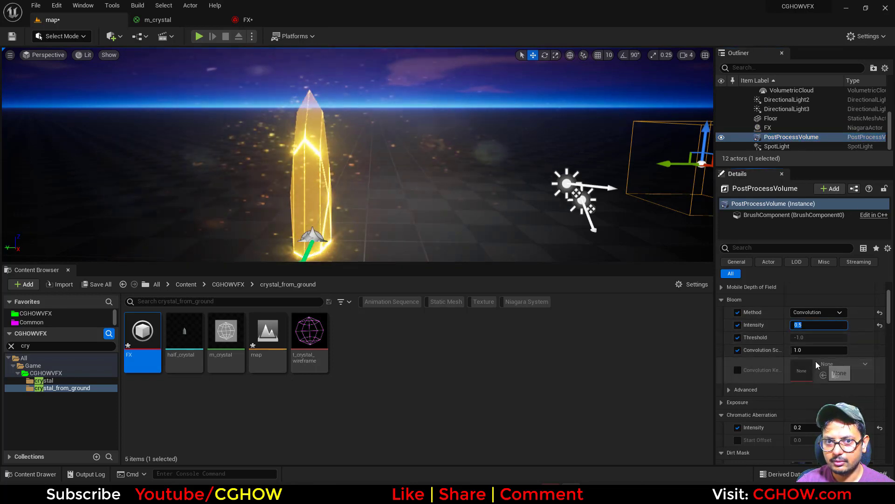
- Set the chromatic aberration intensity to 0, disable its override, and toggle the dirt mask texture off and on to compare
{"action": "scroll", "coordinate": [816, 387], "scroll_direction": "down", "scroll_amount": 3}
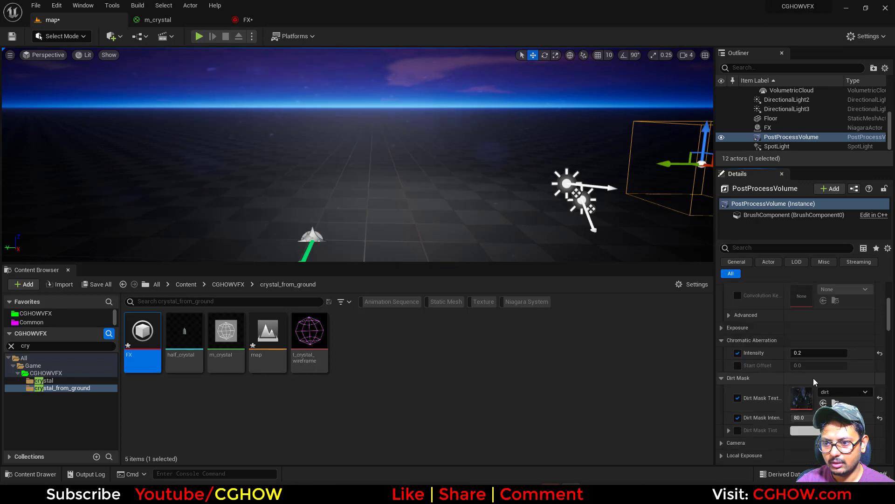
{"action": "left_click", "coordinate": [806, 353]}
{"action": "type", "text": "0"}
{"action": "key", "text": "Return"}
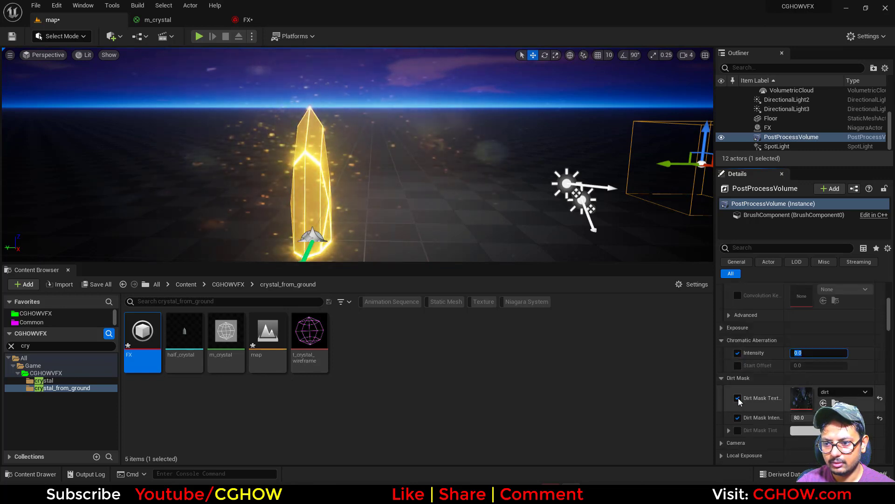
{"action": "left_click", "coordinate": [738, 398]}
{"action": "left_click", "coordinate": [738, 353]}
{"action": "left_click", "coordinate": [738, 398]}
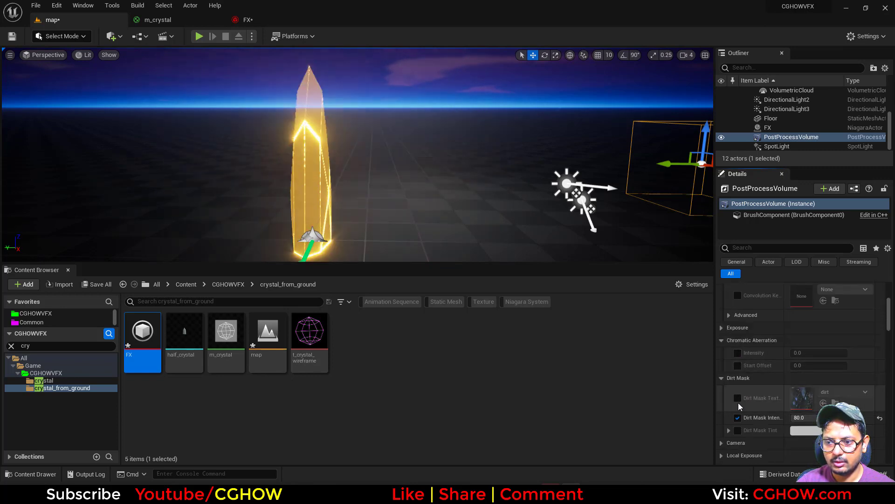
- Try a dirt mask intensity of 10 on the PostProcessVolume, and settle on 5
{"action": "left_click", "coordinate": [811, 417]}
{"action": "type", "text": "10"}
{"action": "key", "text": "Return"}
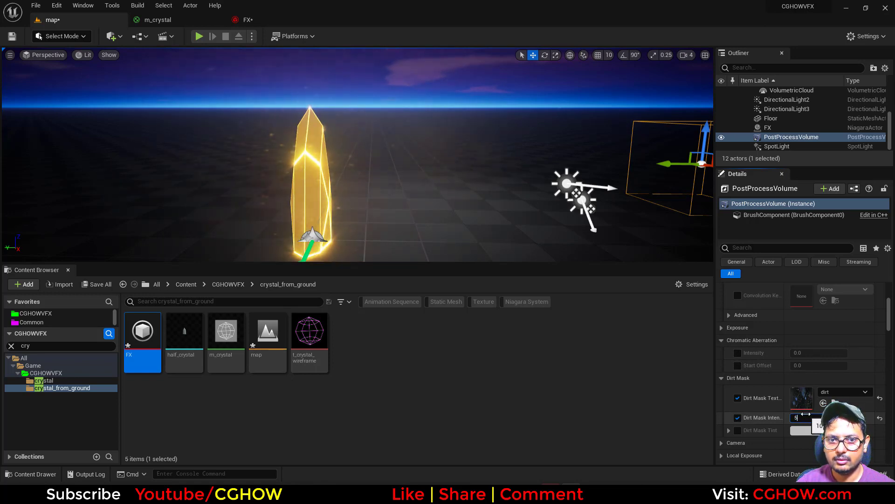
{"action": "type", "text": "5"}
{"action": "key", "text": "Return"}
- Frame the crystal up close in the level viewport and switch to game view to hide the editor icons
{"action": "left_click_drag", "start_coordinate": [446, 216], "coordinate": [373, 224], "text": "alt"}
{"action": "middle_click_drag", "start_coordinate": [373, 224], "coordinate": [404, 222], "text": "alt"}
{"action": "left_click_drag", "start_coordinate": [403, 222], "coordinate": [495, 223], "text": "alt"}
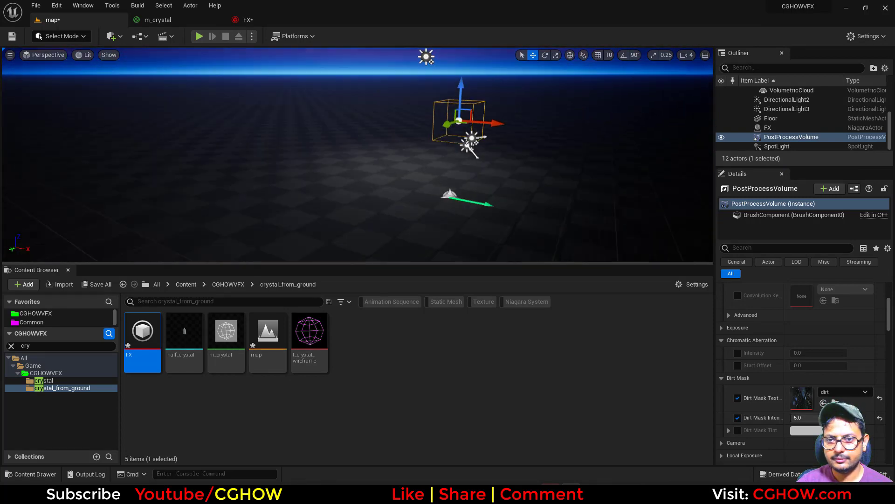
{"action": "scroll", "coordinate": [388, 230], "scroll_direction": "up", "scroll_amount": 3}
{"action": "middle_click_drag", "start_coordinate": [388, 230], "coordinate": [279, 226], "text": "alt"}
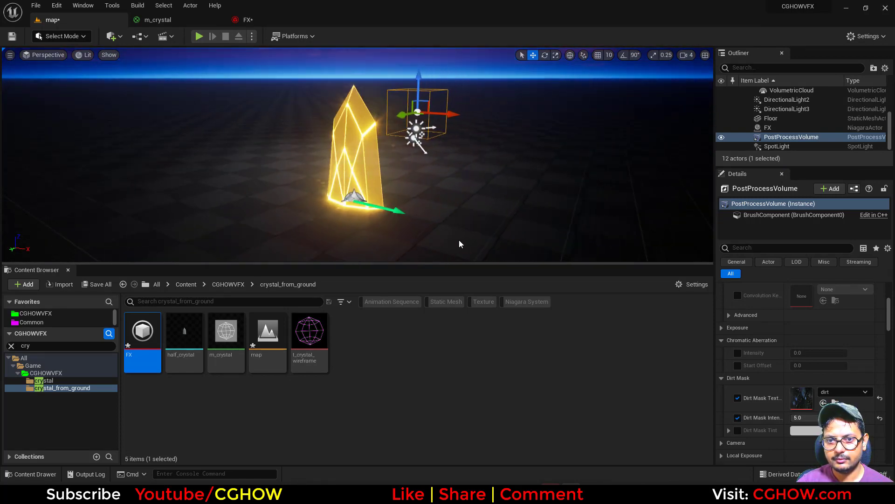
{"action": "left_click_drag", "start_coordinate": [460, 244], "coordinate": [539, 238], "text": "alt"}
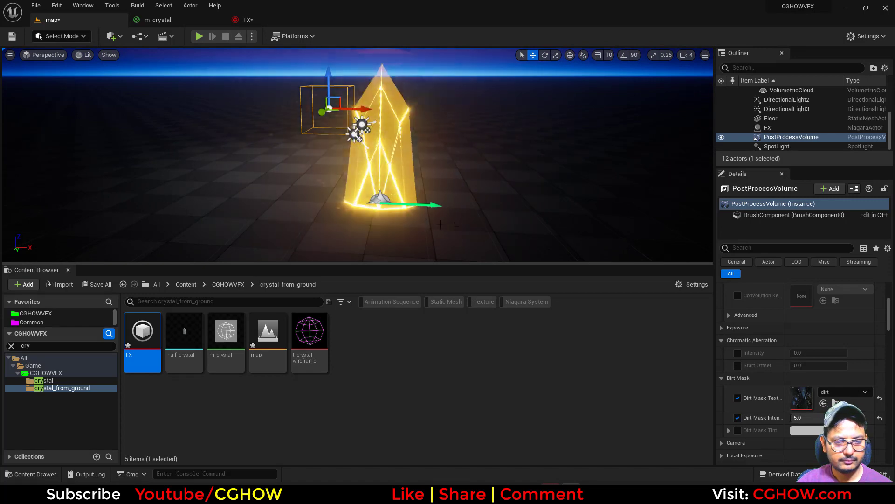
{"action": "key", "text": "g"}
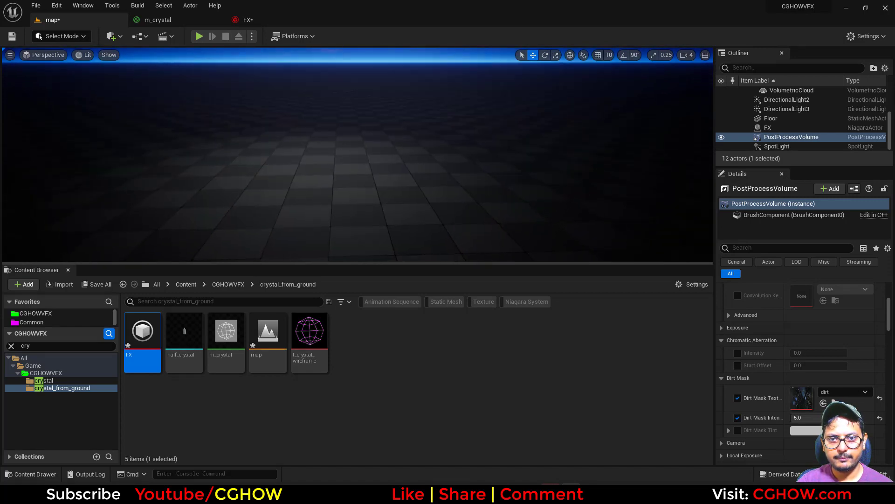
- Switch to the browser and examine the rising crystal and its impact effects in the Magesbox reference video
{"action": "left_click", "coordinate": [468, 492]}
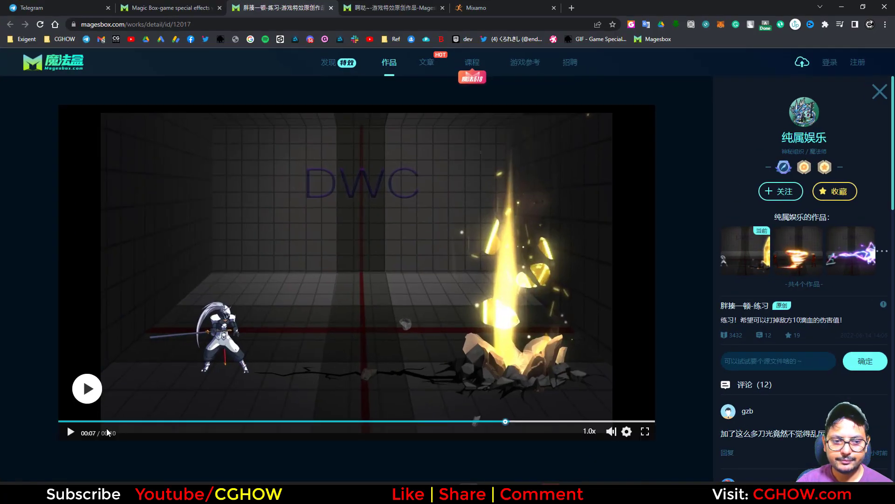
{"action": "left_click", "coordinate": [423, 421]}
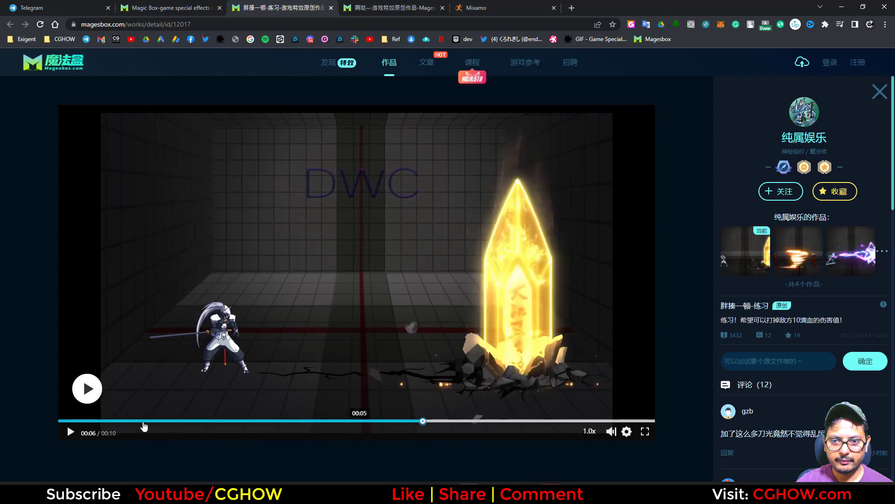
{"action": "left_click", "coordinate": [351, 421]}
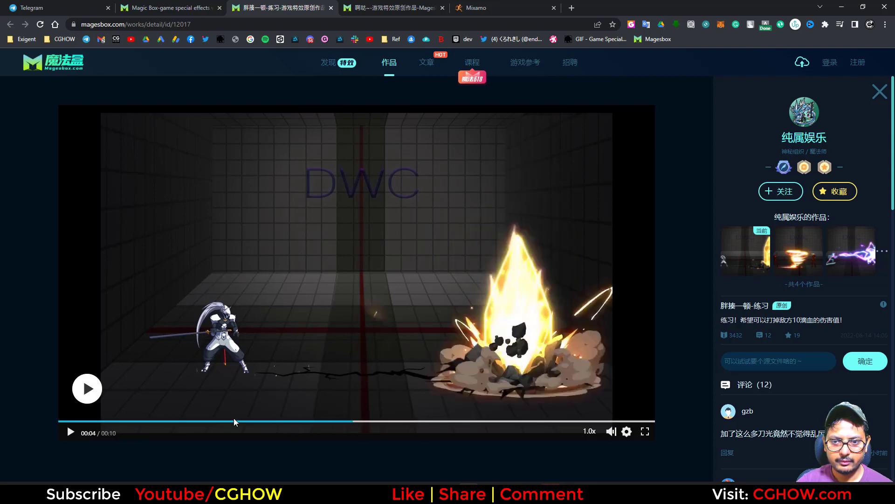
{"action": "left_click", "coordinate": [301, 422]}
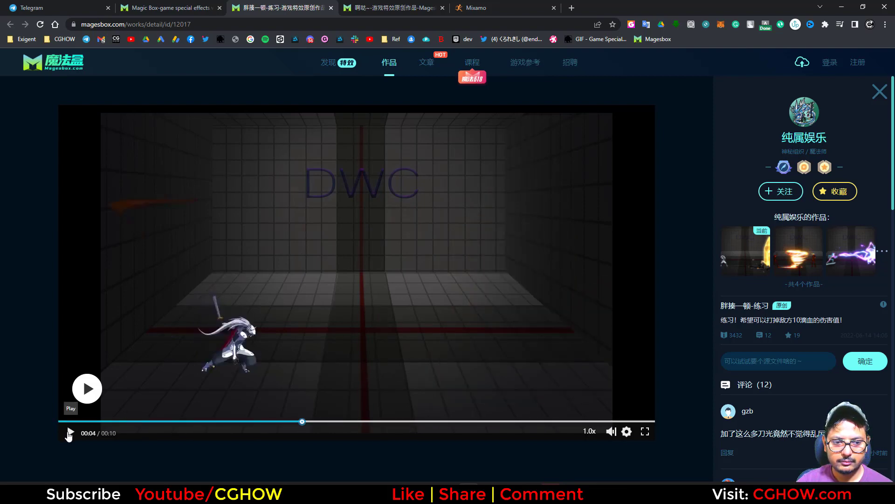
{"action": "left_click", "coordinate": [69, 432]}
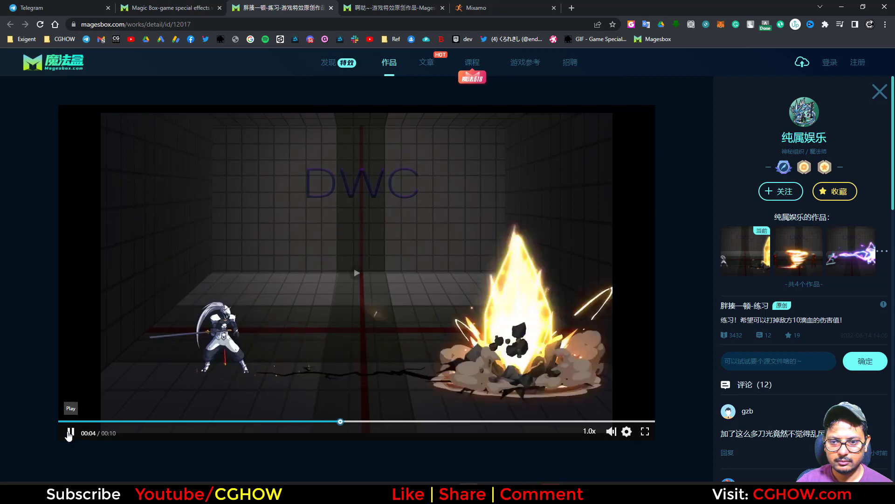
{"action": "left_click", "coordinate": [70, 433]}
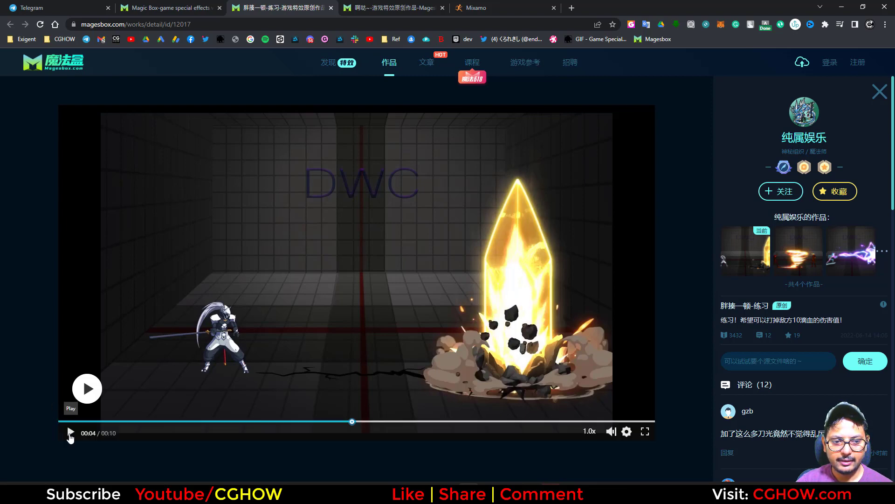
{"action": "left_click", "coordinate": [71, 433]}
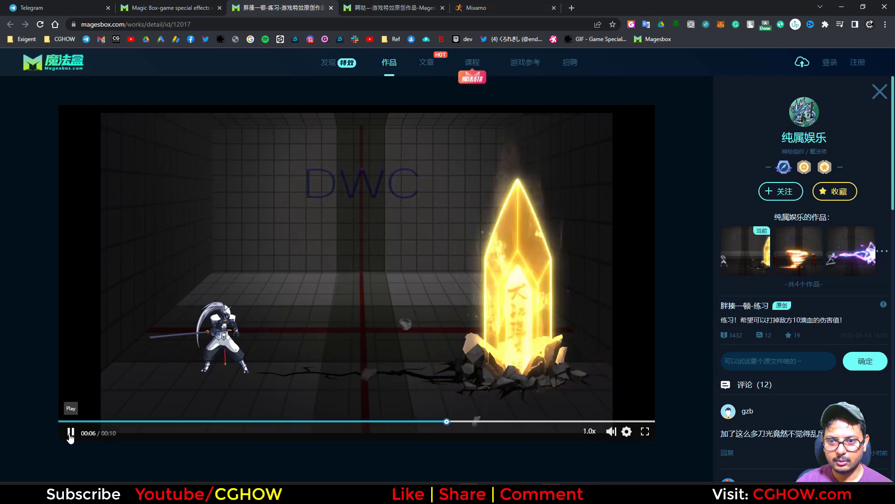
{"action": "left_click", "coordinate": [71, 432]}
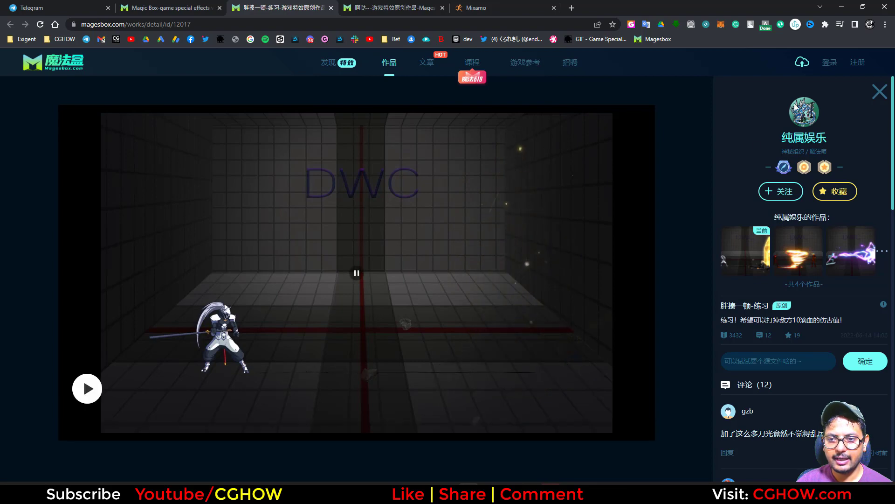
{"action": "left_click", "coordinate": [492, 6]}
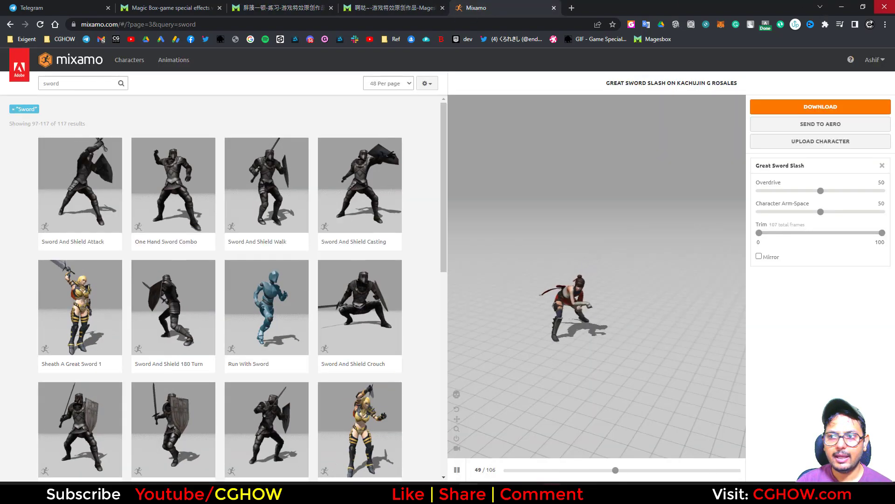
{"action": "left_click", "coordinate": [288, 10]}
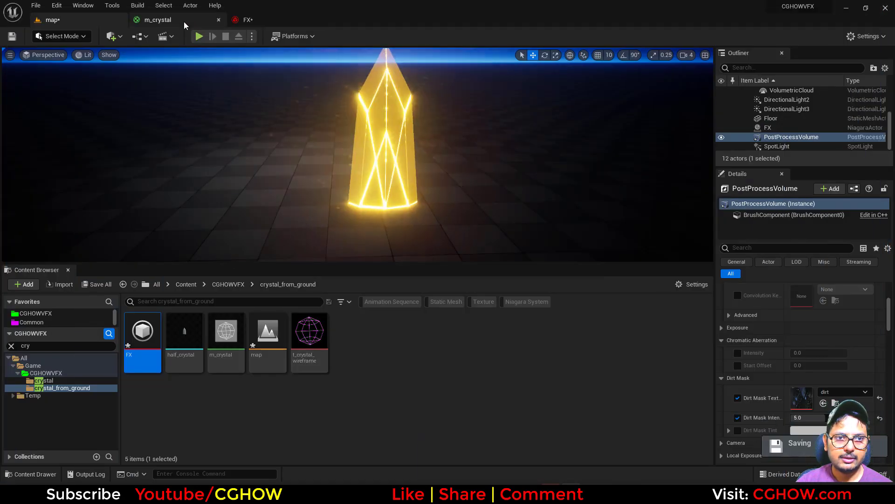
- Open the m_crystal material in Unreal Editor and move its result node farther from the other nodes to make room
{"action": "left_click", "coordinate": [184, 21]}
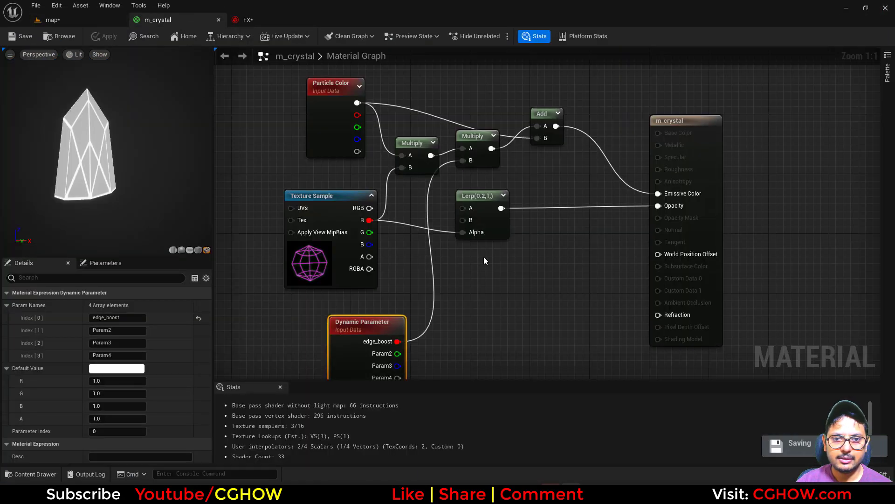
{"action": "scroll", "coordinate": [566, 234], "scroll_direction": "down", "scroll_amount": 2}
{"action": "left_click", "coordinate": [644, 142]}
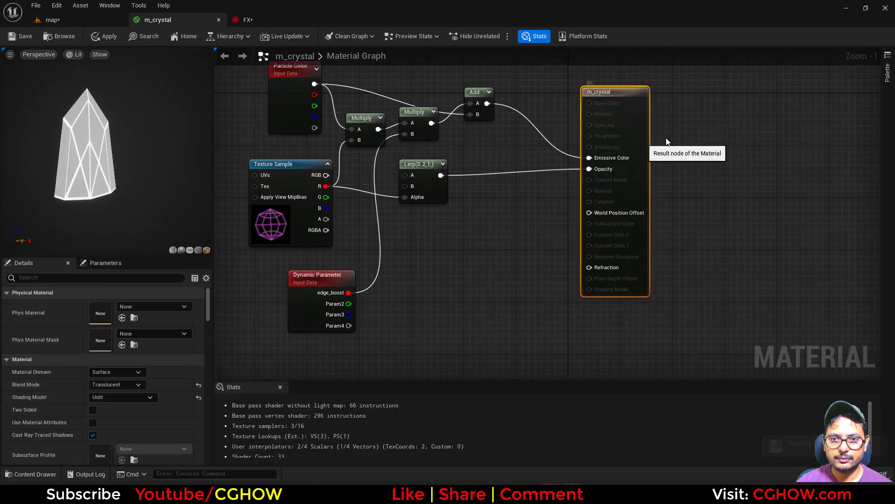
{"action": "left_click_drag", "start_coordinate": [667, 142], "coordinate": [703, 143]}
- Add a Texture Coordinate node in the empty area below and left of the Dynamic Parameter node
{"action": "right_click_drag", "start_coordinate": [457, 328], "coordinate": [521, 241]}
{"action": "right_click_drag", "start_coordinate": [398, 282], "coordinate": [441, 301]}
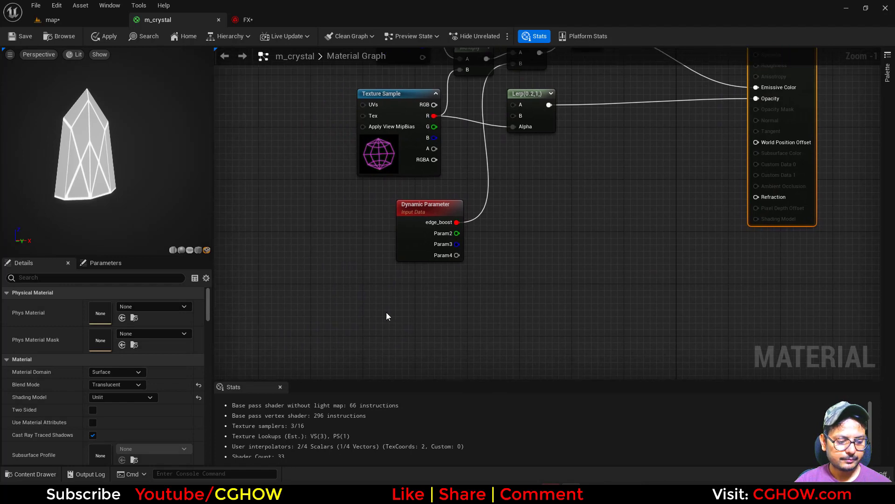
{"action": "left_click", "coordinate": [386, 316]}
{"action": "left_click_drag", "start_coordinate": [390, 317], "coordinate": [319, 311]}
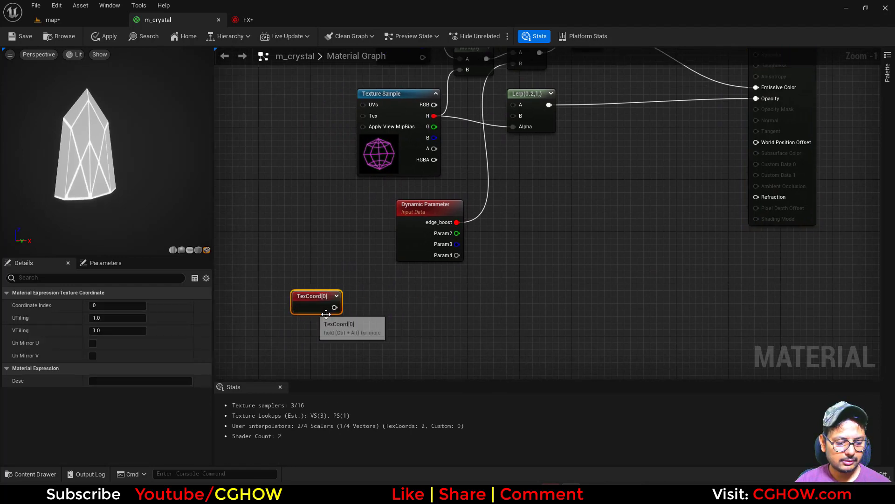
- Add a Texture Sample node beside the Texture Coordinate node and assign it the T_Noise_Aura_Blur_01 texture
{"action": "left_click", "coordinate": [394, 306]}
{"action": "left_click", "coordinate": [156, 385]}
{"action": "type", "text": "aura"}
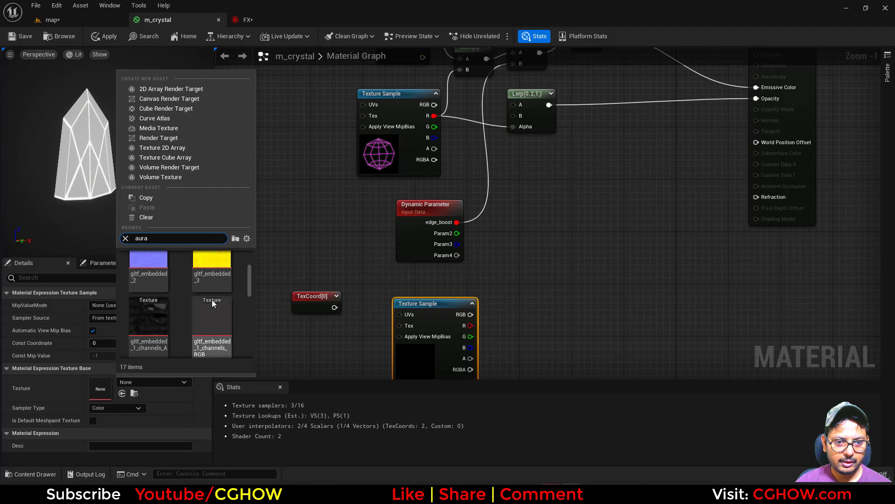
{"action": "scroll", "coordinate": [211, 299], "scroll_direction": "down", "scroll_amount": 5}
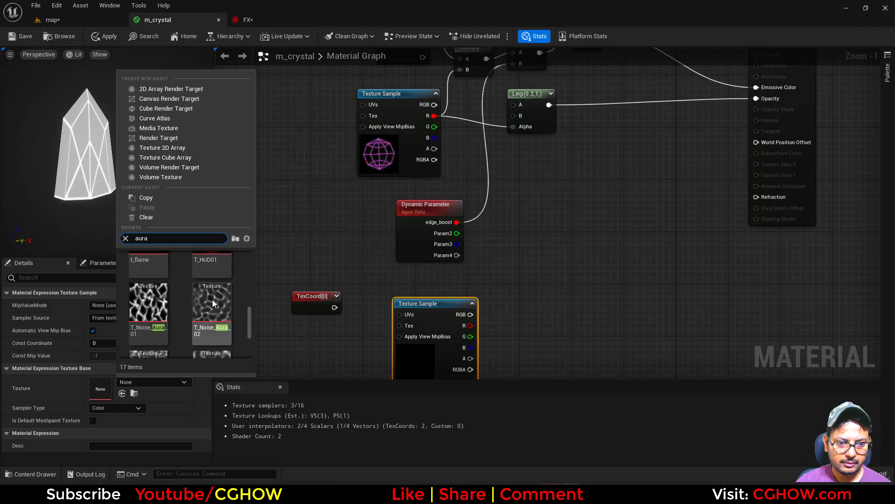
{"action": "left_click", "coordinate": [212, 280]}
- Add a SmoothStep node with its Min fed by the noise texture's R output, and connect TexCoord to the texture's UVs
{"action": "right_click_drag", "start_coordinate": [498, 292], "coordinate": [466, 256]}
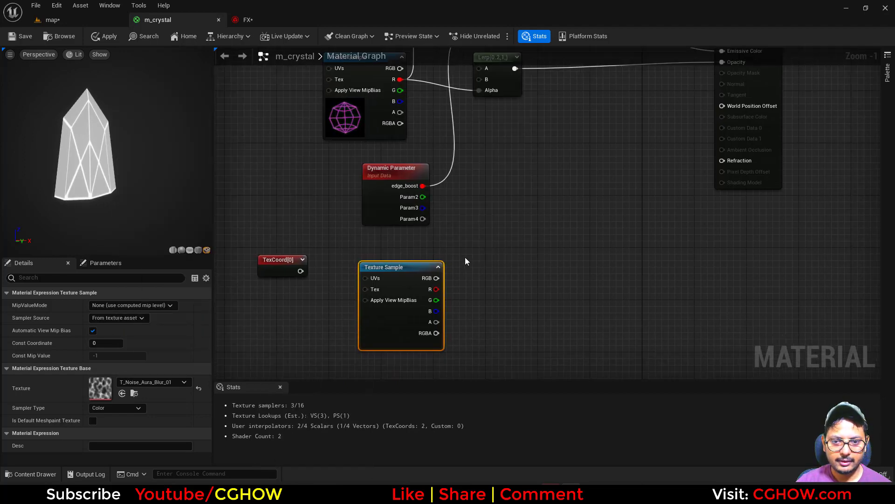
{"action": "right_click", "coordinate": [483, 273]}
{"action": "type", "text": "ste"}
{"action": "left_click", "coordinate": [502, 326]}
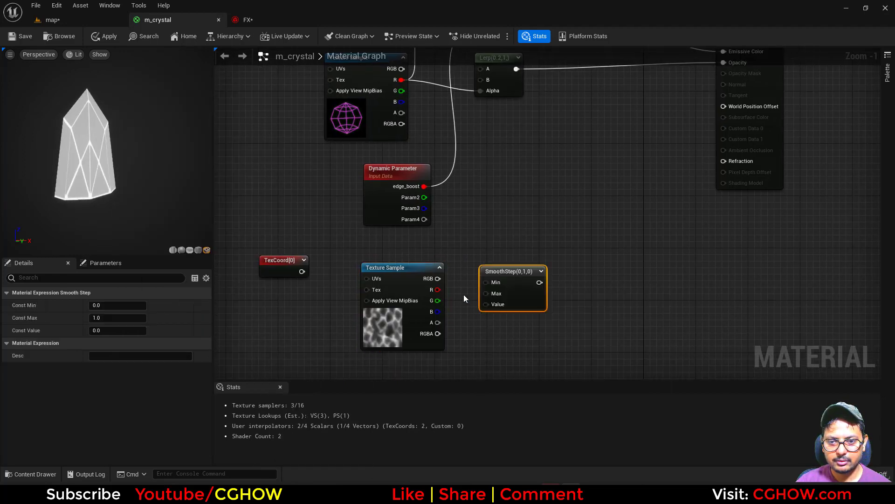
{"action": "left_click_drag", "start_coordinate": [437, 289], "coordinate": [486, 282]}
{"action": "left_click_drag", "start_coordinate": [303, 271], "coordinate": [366, 279]}
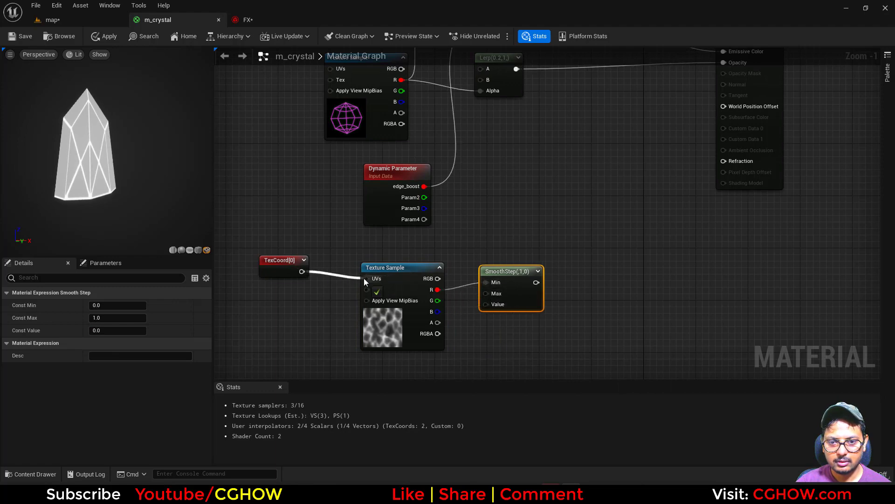
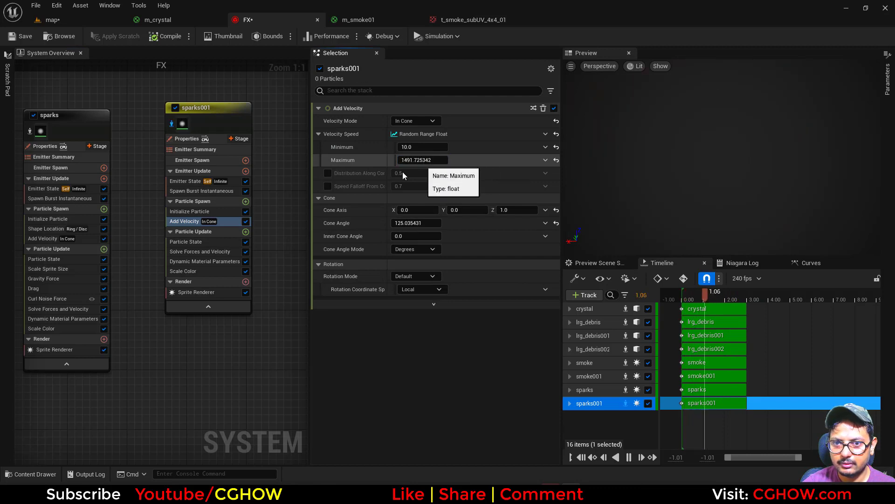
- Set the Value Range in the sparks001 emitter's Initialize Particle module to 200 and 800
{"action": "left_click", "coordinate": [190, 211]}
{"action": "left_click", "coordinate": [471, 243]}
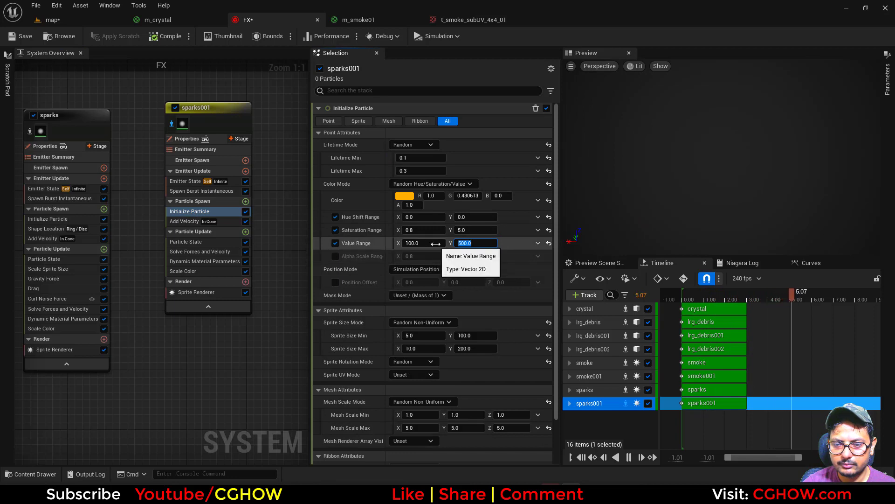
{"action": "type", "text": "800"}
{"action": "key", "text": "Return"}
{"action": "left_click", "coordinate": [428, 243]}
{"action": "type", "text": "200"}
{"action": "key", "text": "Return"}
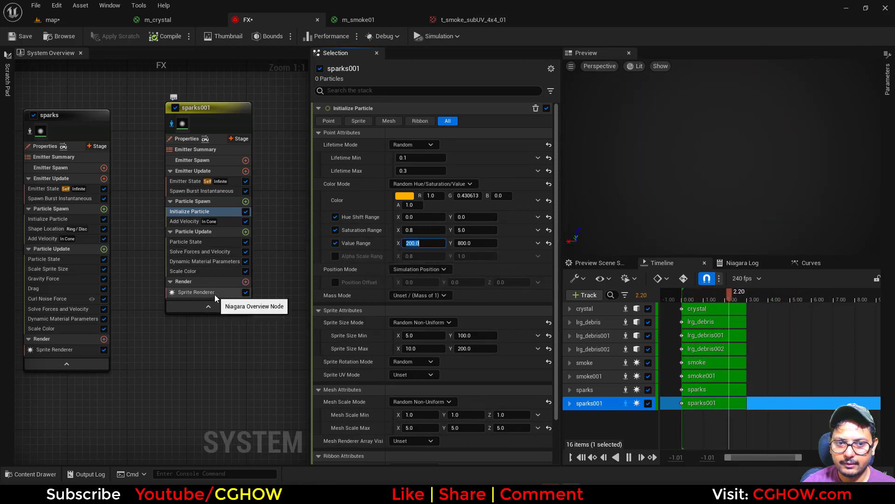
- Set the sparks001 emitter's burst Spawn Count to 40 and turn off its isolation to show all emitters
{"action": "left_click", "coordinate": [192, 182]}
{"action": "left_click", "coordinate": [192, 191]}
{"action": "left_click", "coordinate": [415, 121]}
{"action": "type", "text": "40"}
{"action": "key", "text": "Return"}
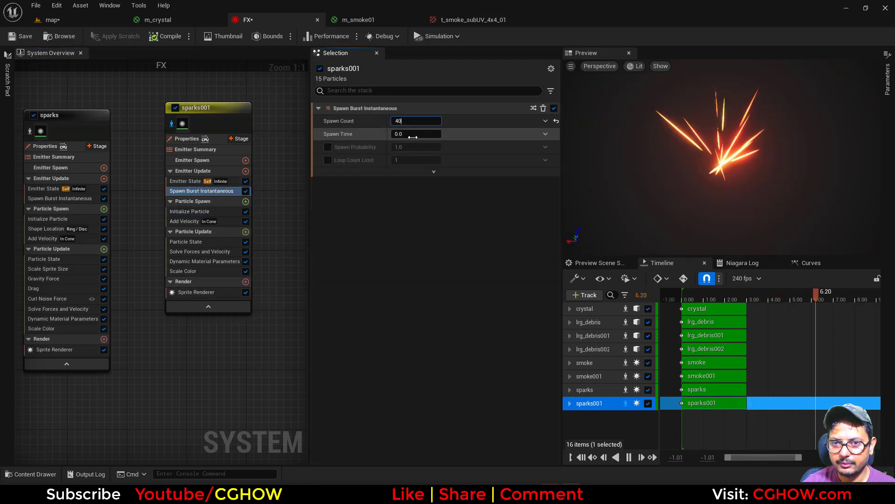
{"action": "left_click", "coordinate": [172, 123]}
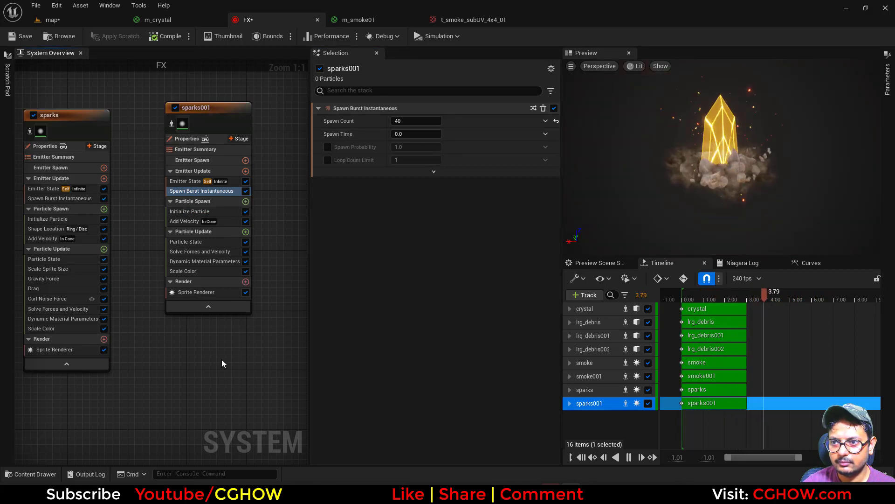
- Set sparks001's upper Saturation Range to 2.0 and Lifetime Max to 0.2, and check the effect in the map level
{"action": "left_click", "coordinate": [210, 214]}
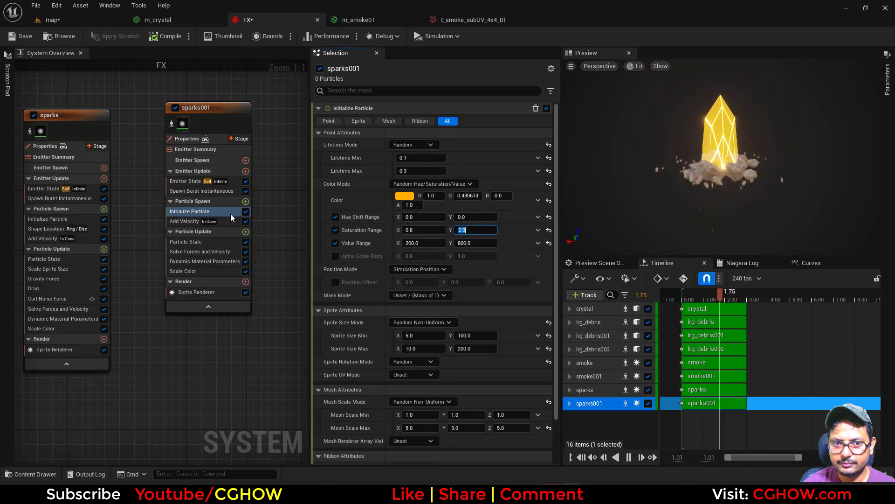
{"action": "left_click", "coordinate": [413, 171]}
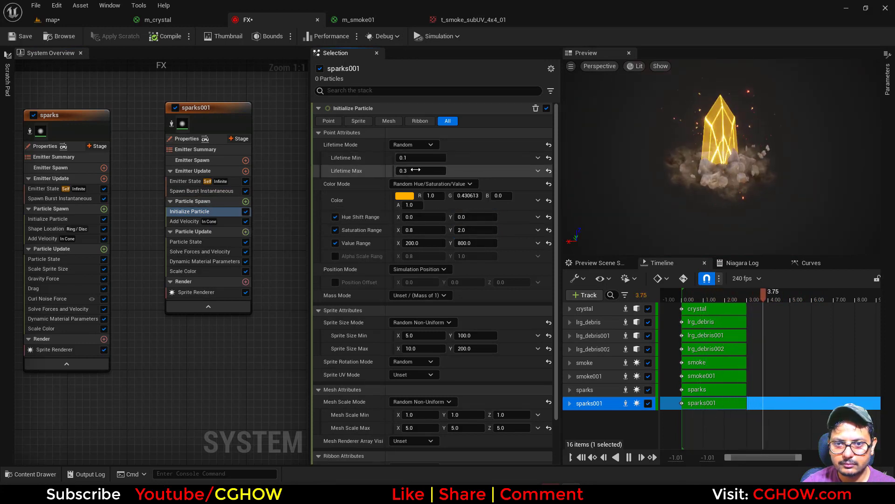
{"action": "type", "text": ".2"}
{"action": "left_click", "coordinate": [408, 159]}
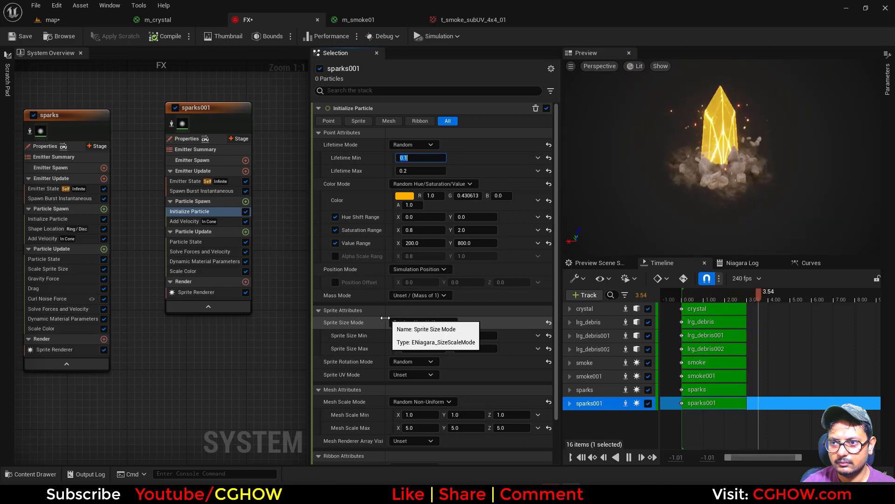
{"action": "left_click", "coordinate": [53, 20]}
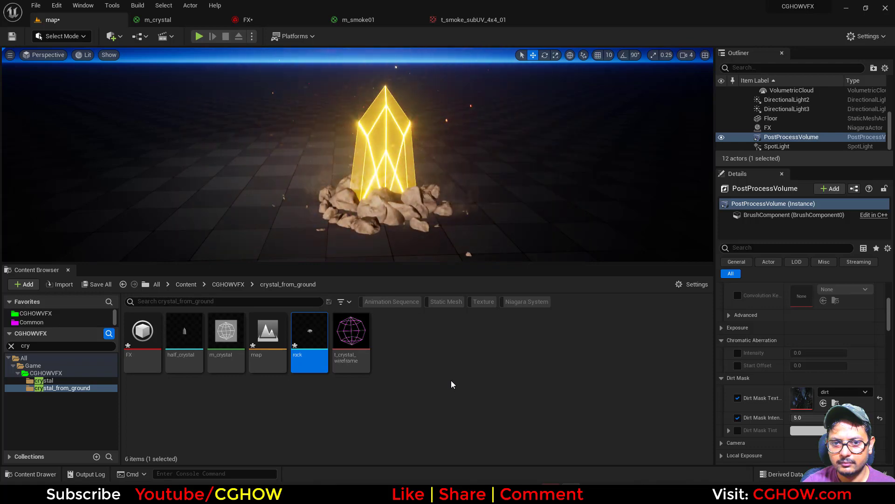
- Duplicate the smoke001 emitter in the FX system, place the copy beside sparks001 and rename it mark
{"action": "left_click", "coordinate": [268, 21]}
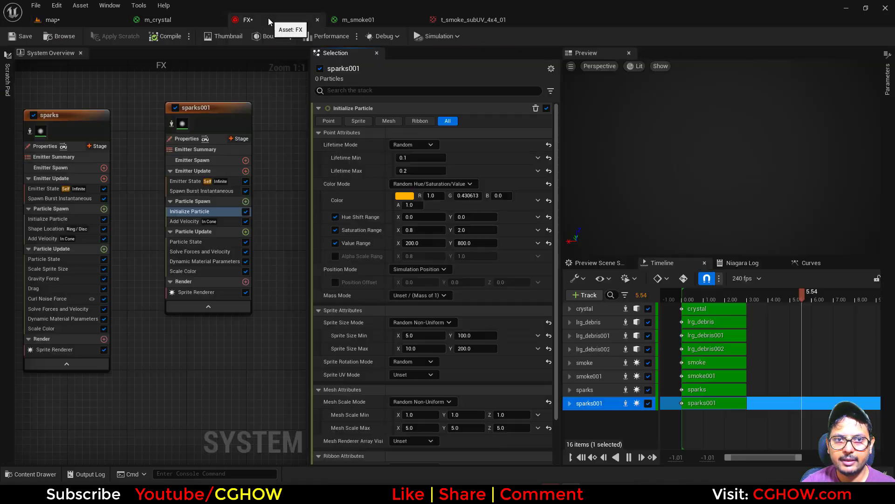
{"action": "right_click_drag", "start_coordinate": [225, 93], "coordinate": [129, 91]}
{"action": "scroll", "coordinate": [151, 196], "scroll_direction": "down", "scroll_amount": 3}
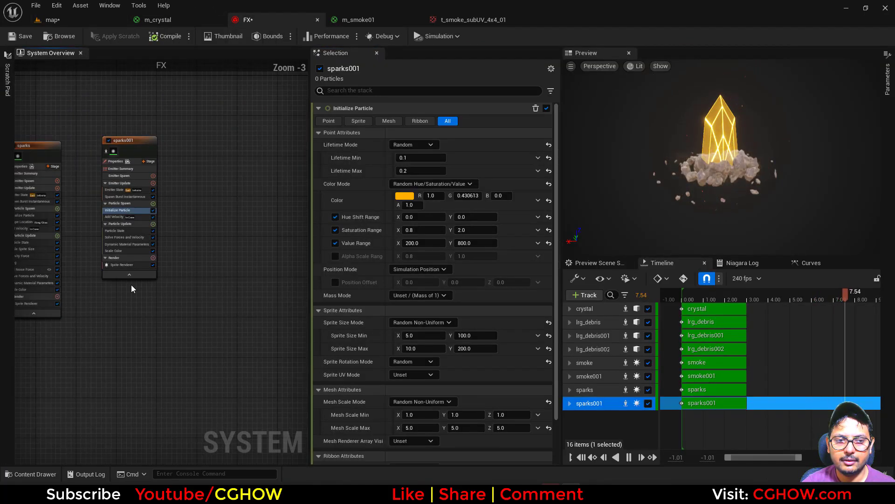
{"action": "right_click_drag", "start_coordinate": [132, 285], "coordinate": [307, 265]}
{"action": "left_click", "coordinate": [145, 131]}
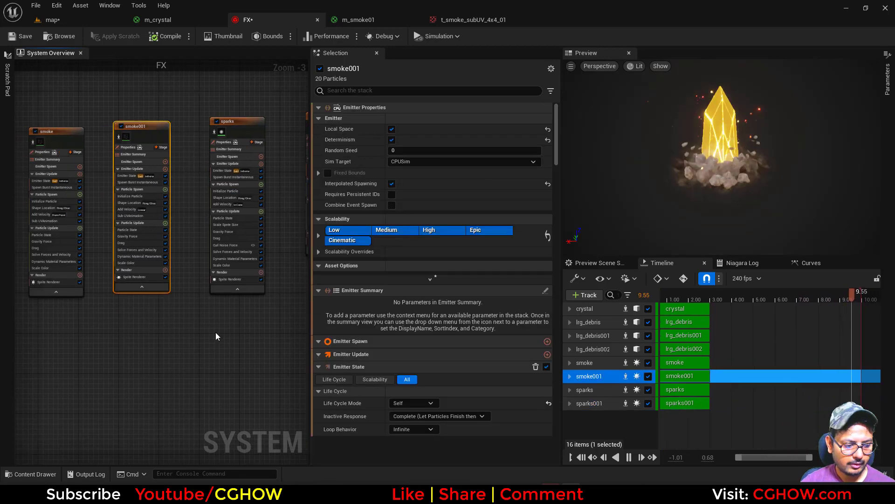
{"action": "right_click_drag", "start_coordinate": [279, 292], "coordinate": [143, 293]}
{"action": "left_click", "coordinate": [174, 120]}
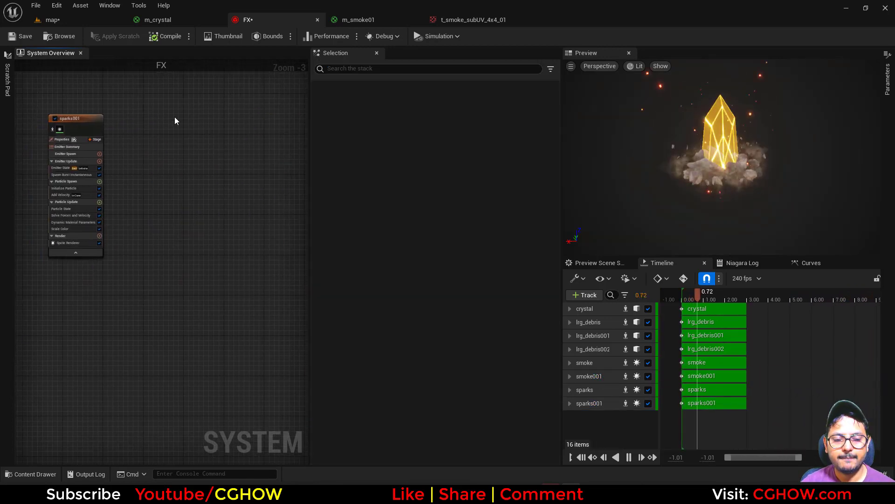
{"action": "key", "text": "ctrl+v"}
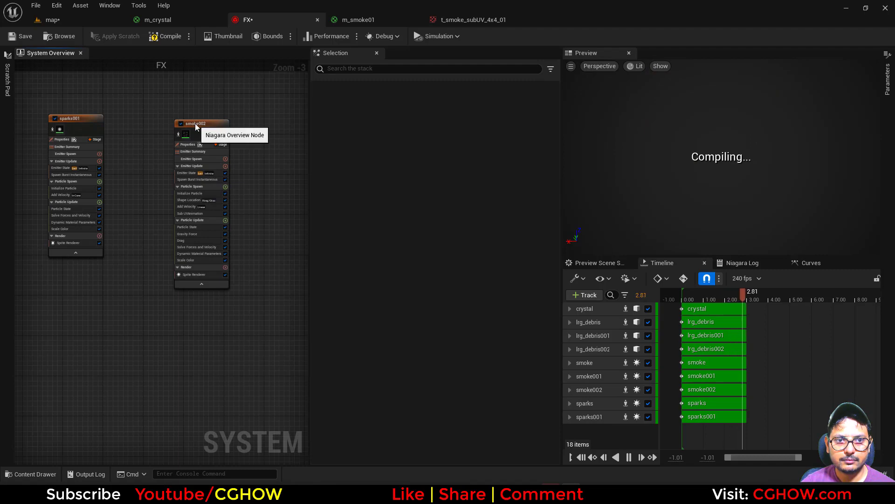
{"action": "double_click", "coordinate": [195, 124]}
{"action": "type", "text": "mark"}
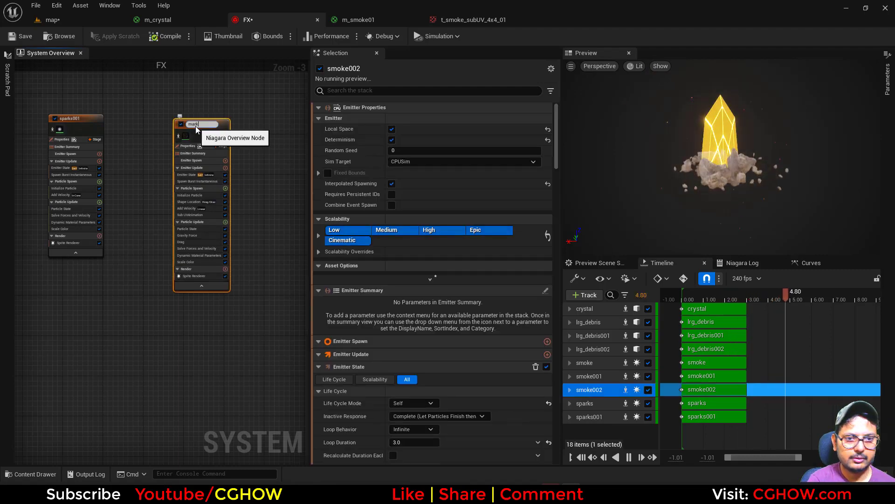
{"action": "key", "text": "Return"}
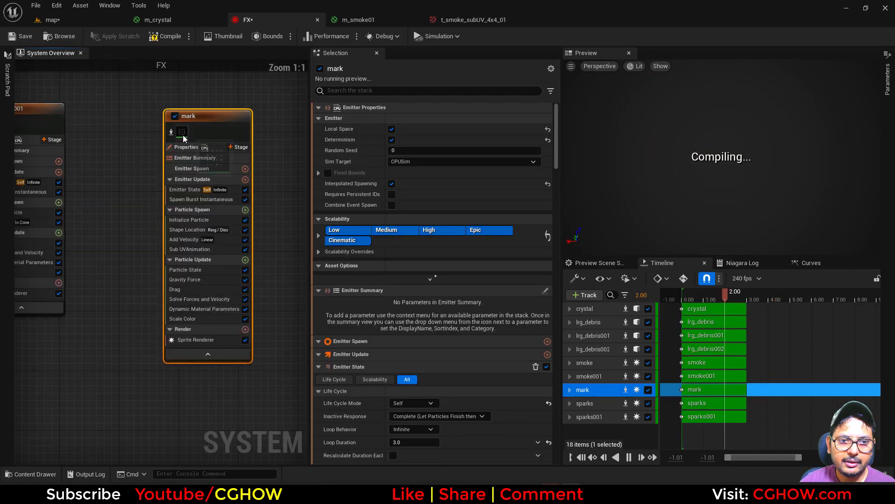
- Assign the M_Hit_Mark01 material to the mark emitter's Sprite Renderer
{"action": "left_click", "coordinate": [198, 339]}
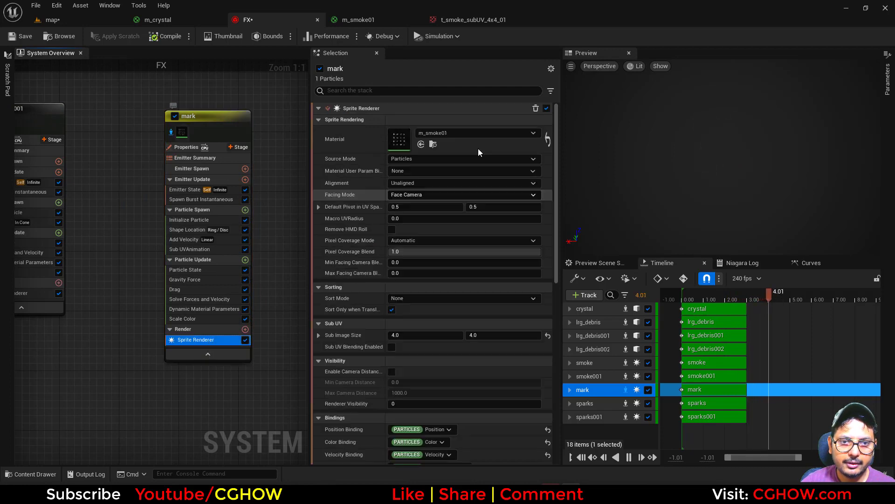
{"action": "left_click", "coordinate": [464, 134]}
{"action": "type", "text": "hit"}
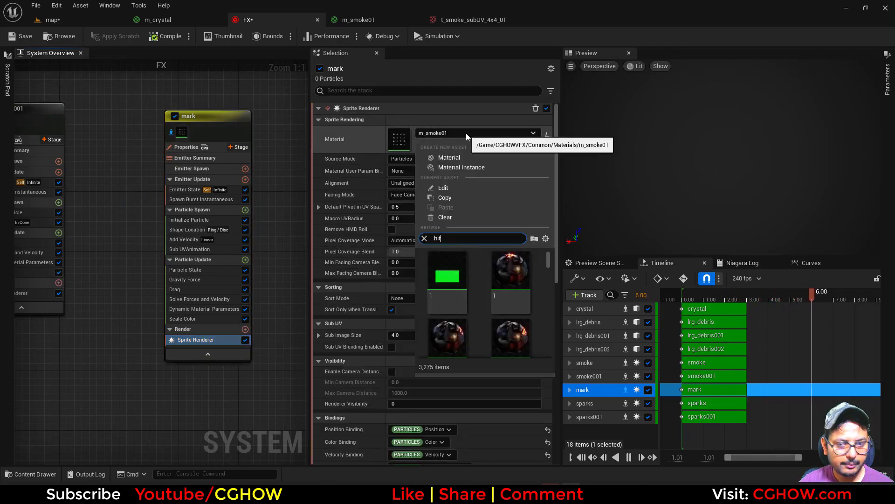
{"action": "scroll", "coordinate": [502, 298], "scroll_direction": "down", "scroll_amount": 5}
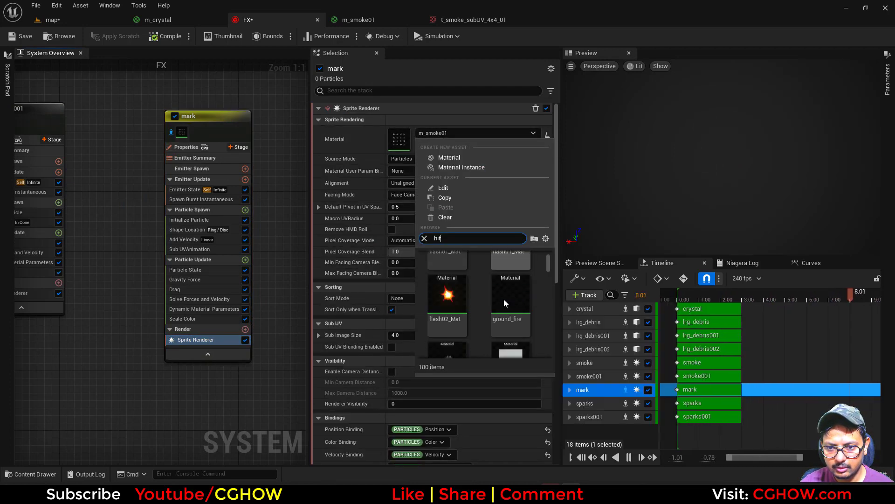
{"action": "scroll", "coordinate": [505, 304], "scroll_direction": "down", "scroll_amount": 6}
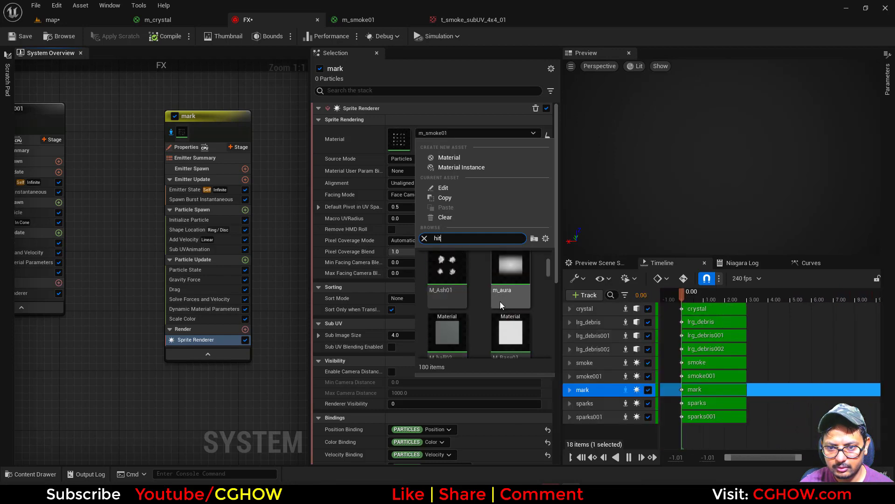
{"action": "scroll", "coordinate": [502, 305], "scroll_direction": "down", "scroll_amount": 6}
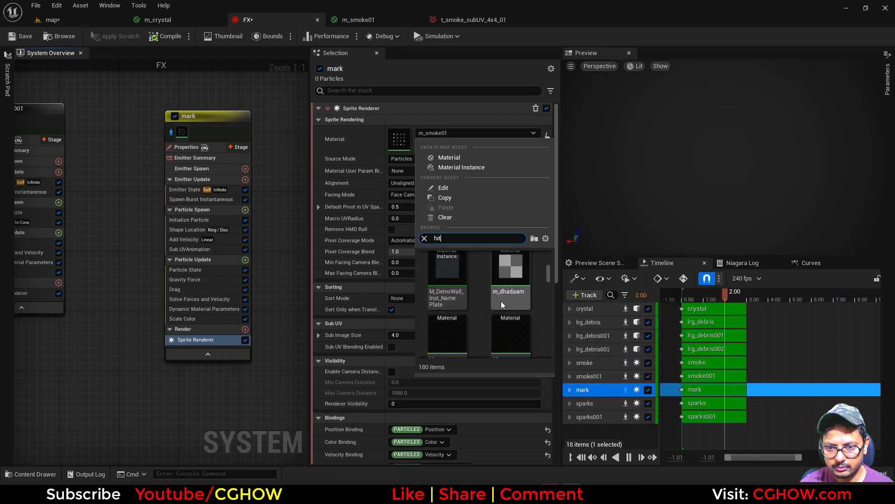
{"action": "key", "text": "BackSpace"}
{"action": "key", "text": "BackSpace"}
{"action": "key", "text": "BackSpace"}
{"action": "type", "text": "marlk"}
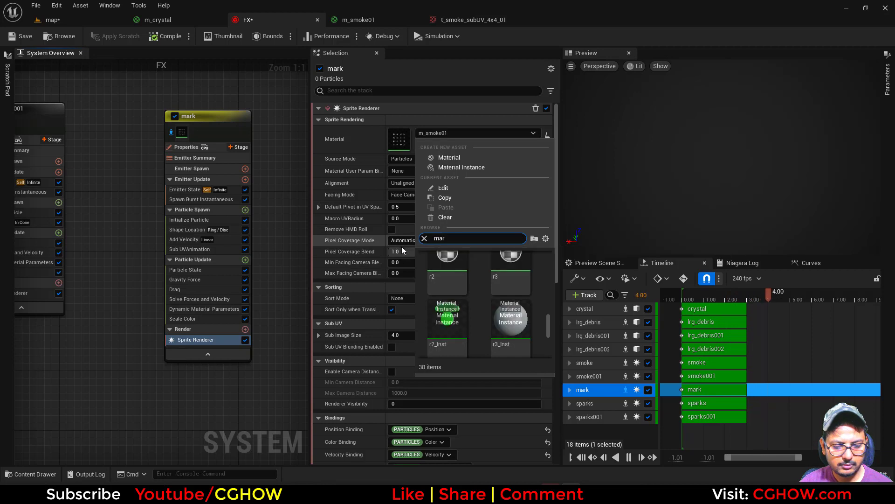
{"action": "key", "text": "BackSpace"}
{"action": "type", "text": "k"}
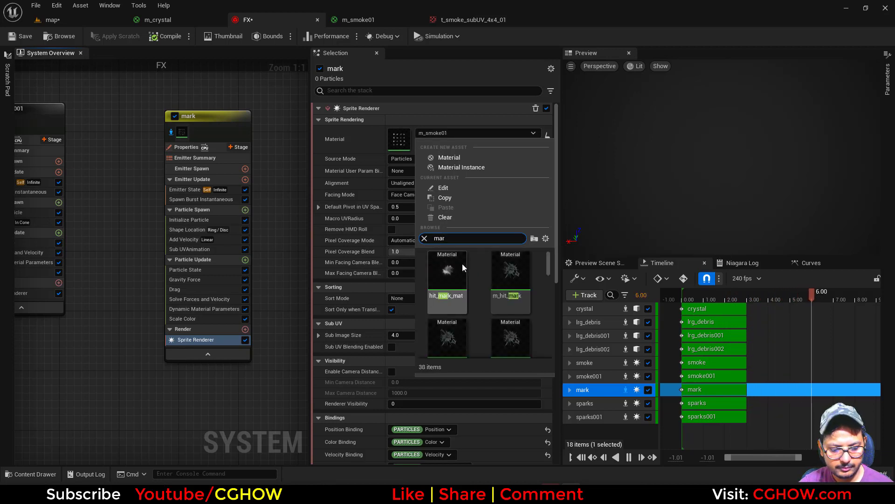
{"action": "left_click", "coordinate": [510, 320]}
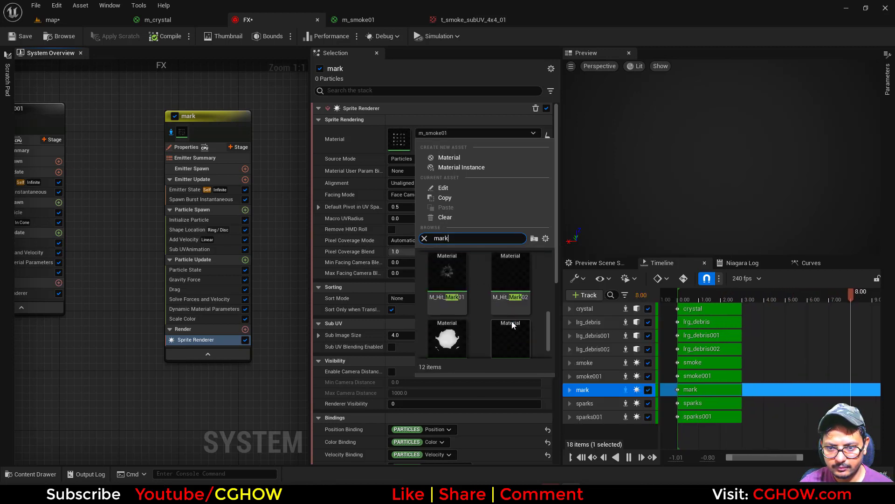
- Open the M_Hit_Mark01 material, examine its texture samples and preview it on a plane
{"action": "double_click", "coordinate": [399, 140]}
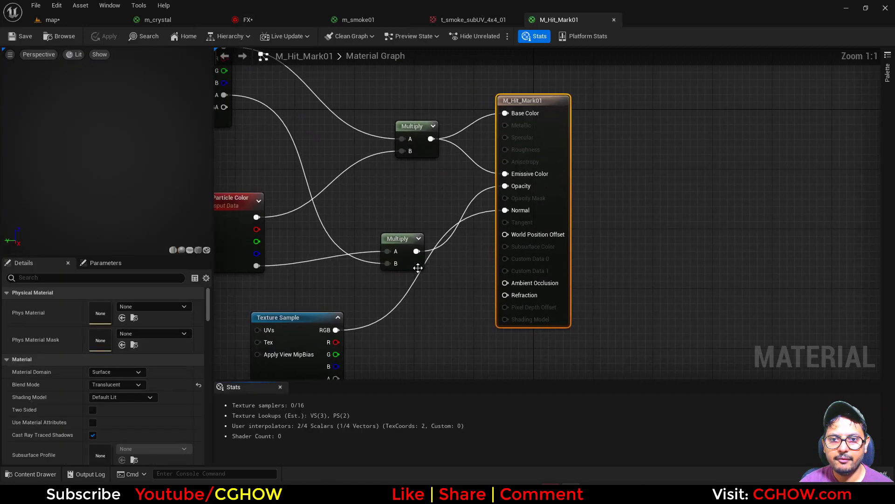
{"action": "left_click", "coordinate": [492, 366]}
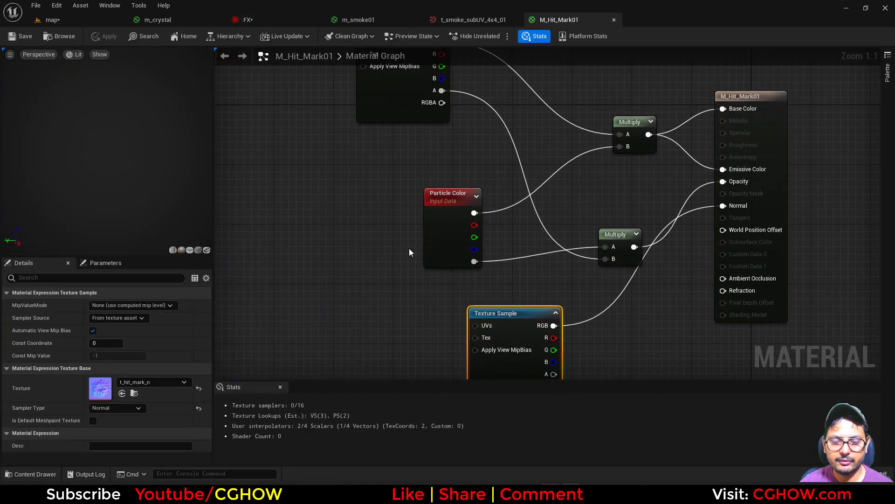
{"action": "right_click_drag", "start_coordinate": [409, 248], "coordinate": [403, 323]}
{"action": "left_click", "coordinate": [360, 185]}
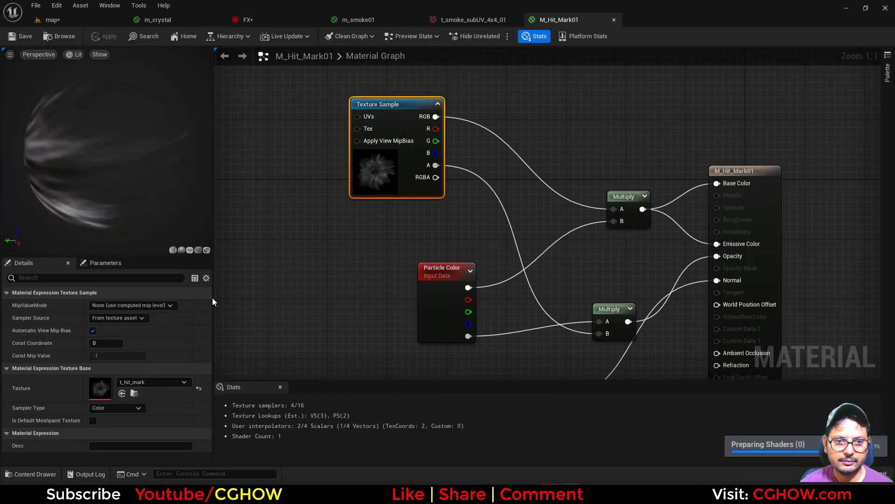
{"action": "left_click", "coordinate": [189, 250]}
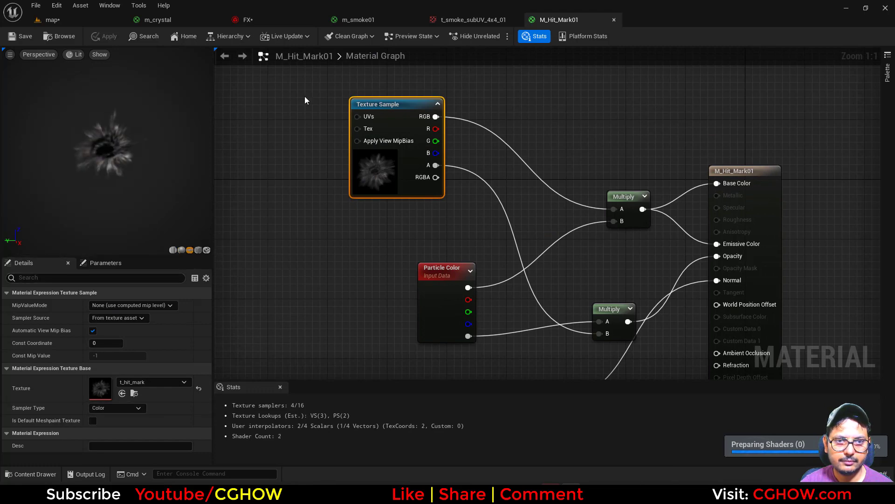
- Reset the Sub Image Size in the mark emitter's Sprite Renderer and delete its Sub UVAnimation module
{"action": "left_click", "coordinate": [287, 21]}
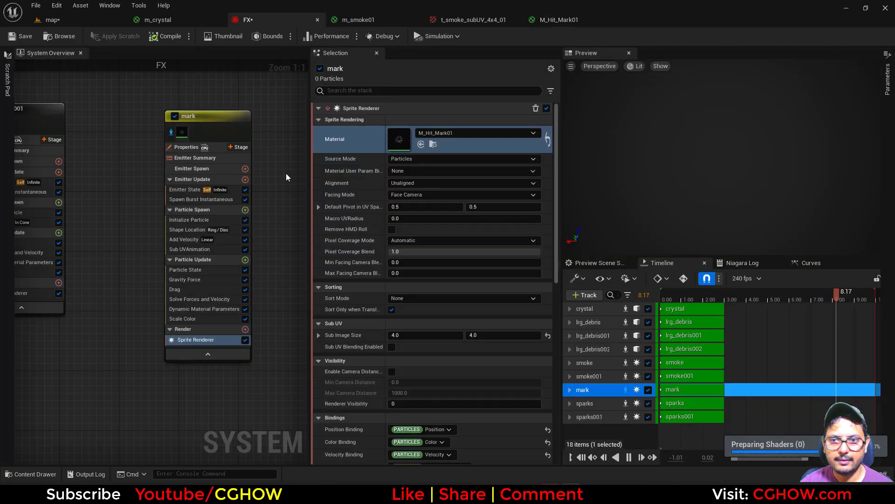
{"action": "left_click", "coordinate": [548, 335]}
{"action": "left_click", "coordinate": [193, 249]}
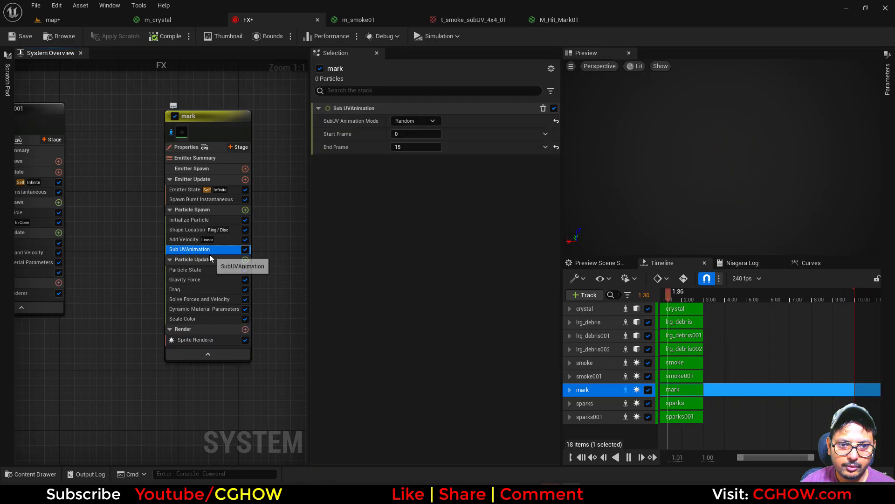
{"action": "key", "text": "Delete"}
- Delete the Shape Location, Add Velocity, Gravity Force, Drag and Dynamic Material Parameters modules from the mark emitter
{"action": "left_click", "coordinate": [183, 229]}
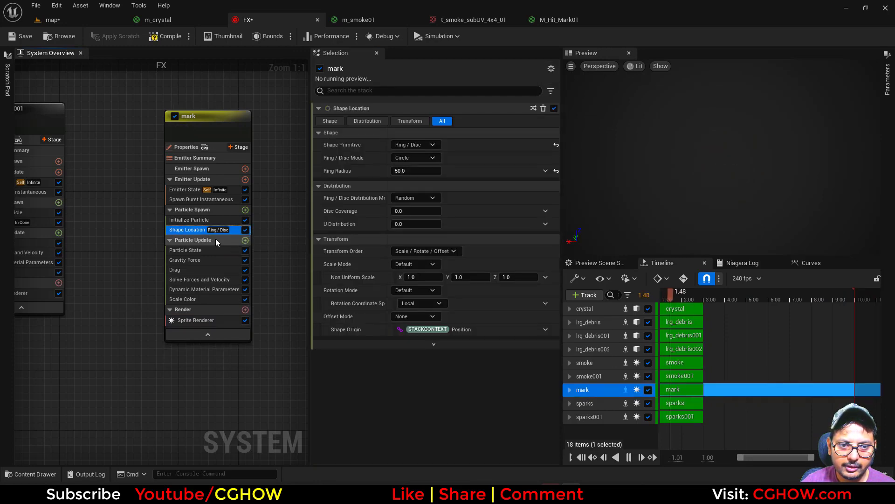
{"action": "key", "text": "Delete"}
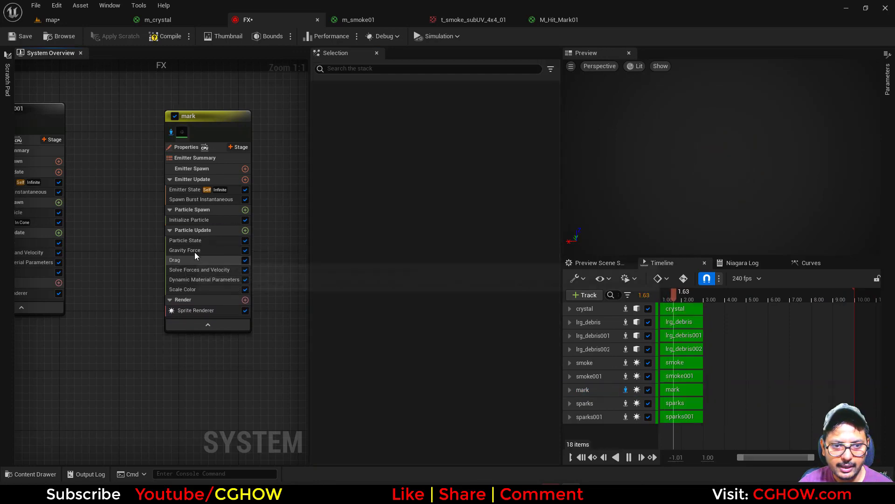
{"action": "left_click", "coordinate": [196, 250]}
{"action": "left_click", "coordinate": [205, 259], "text": "ctrl"}
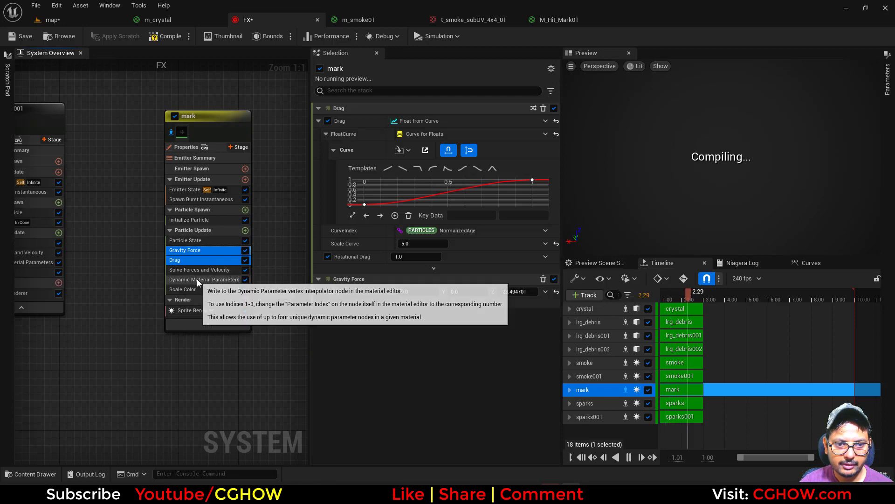
{"action": "left_click", "coordinate": [196, 279], "text": "ctrl"}
{"action": "key", "text": "Delete"}
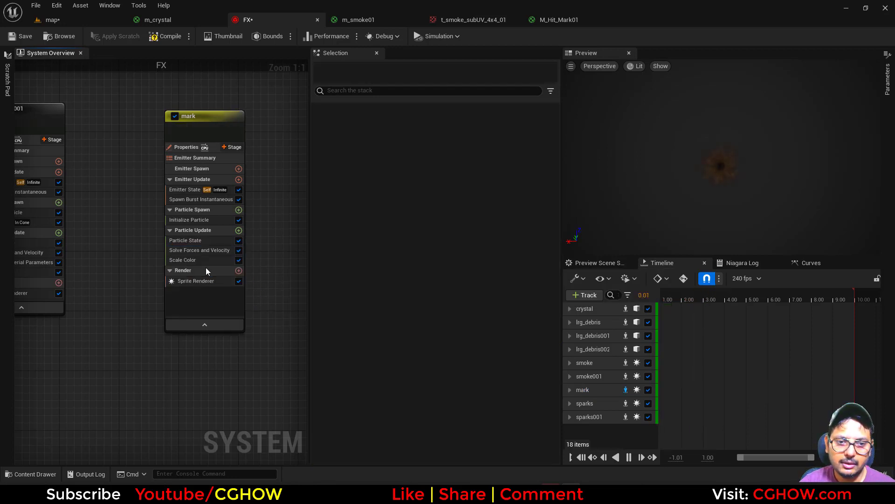
- Set the mark emitter's Spawn Burst Instantaneous Spawn Count to 3
{"action": "left_click", "coordinate": [198, 260]}
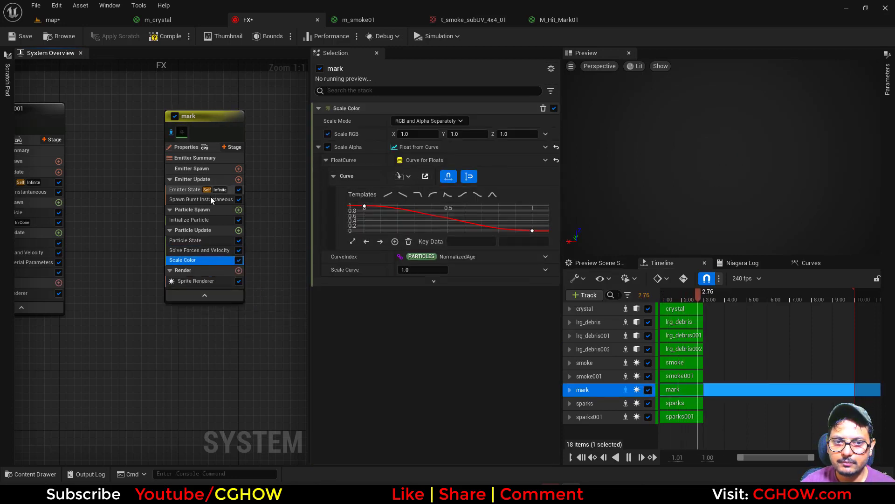
{"action": "left_click", "coordinate": [190, 200]}
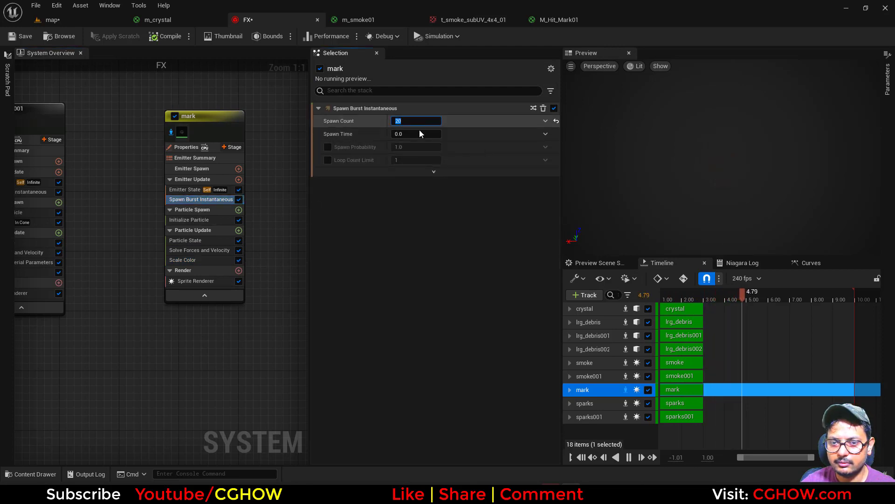
{"action": "type", "text": "3"}
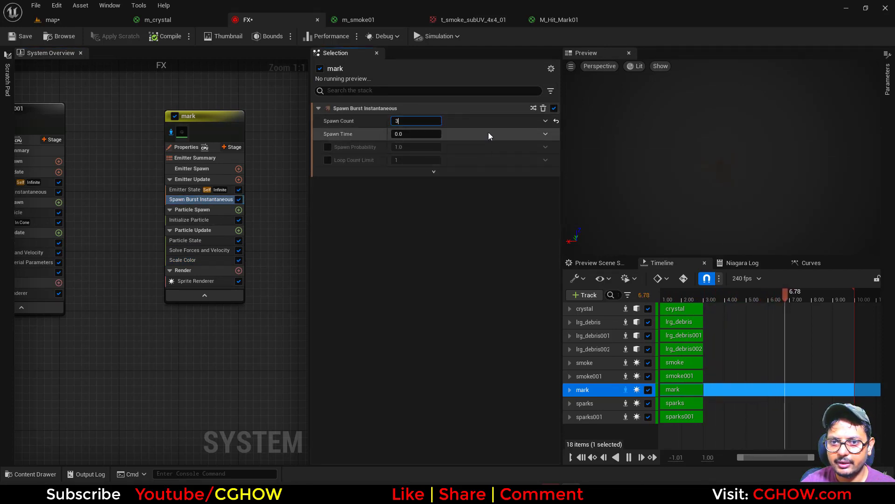
- Set the mark emitter's Initialize Particle Color to fully opaque white, with R, G, B and A all at 1.0
{"action": "left_click", "coordinate": [183, 220]}
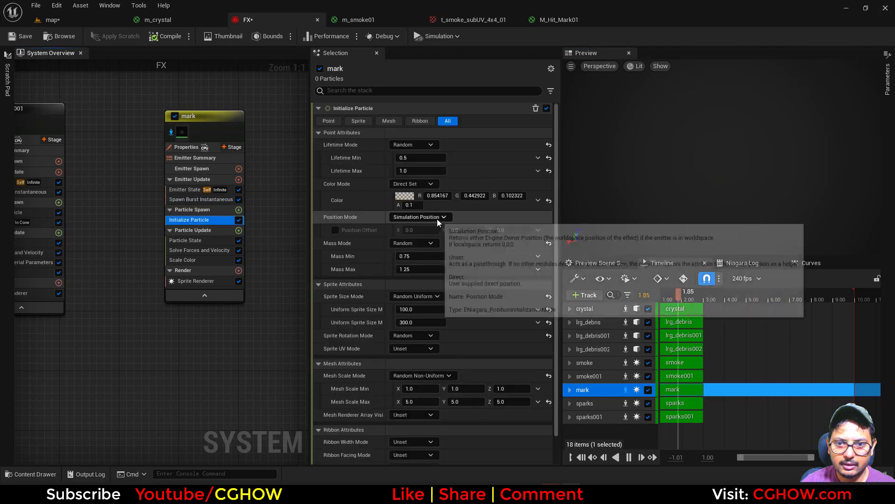
{"action": "type", "text": "1"}
{"action": "left_click", "coordinate": [501, 196]}
{"action": "type", "text": "1"}
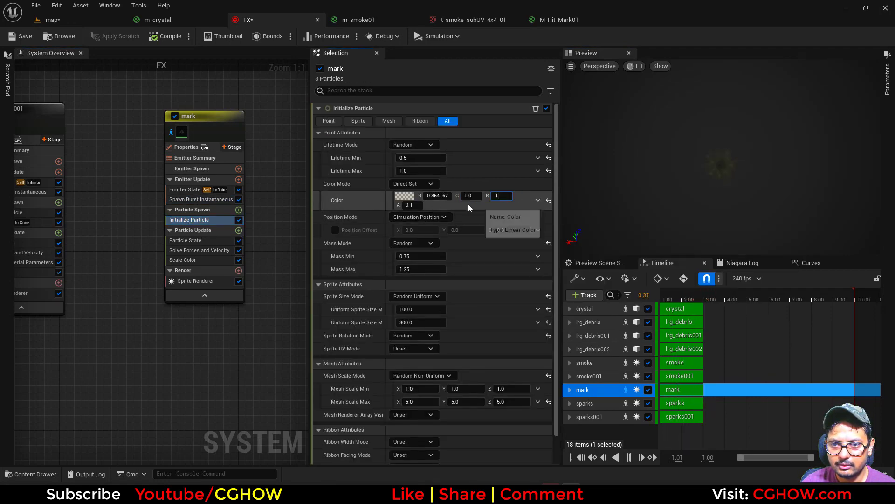
{"action": "type", "text": "1"}
{"action": "key", "text": "Return"}
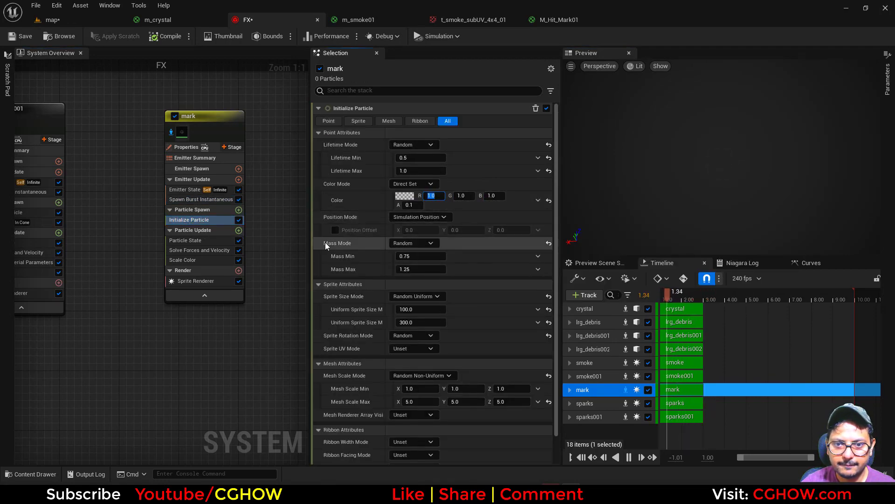
{"action": "left_click", "coordinate": [410, 206]}
{"action": "type", "text": "1"}
{"action": "key", "text": "Return"}
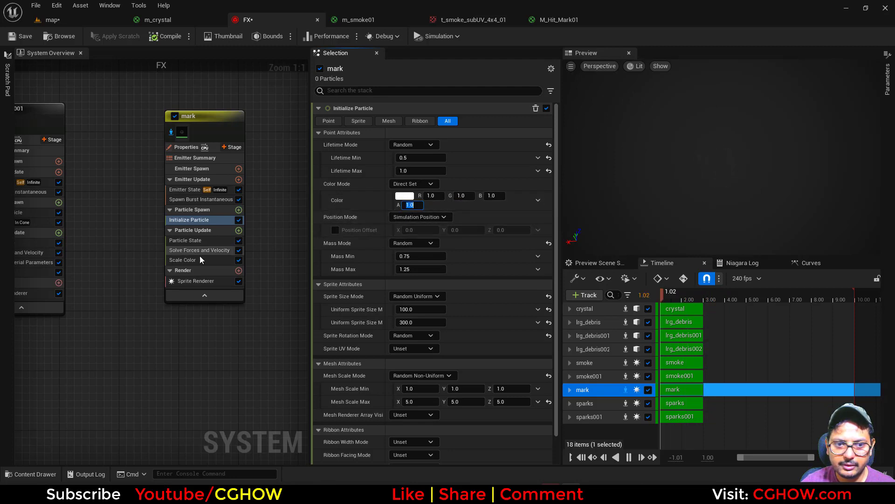
- Set the mark particles' Lifetime Min to 2.0 and Lifetime Max to 2.2
{"action": "left_click", "coordinate": [422, 171]}
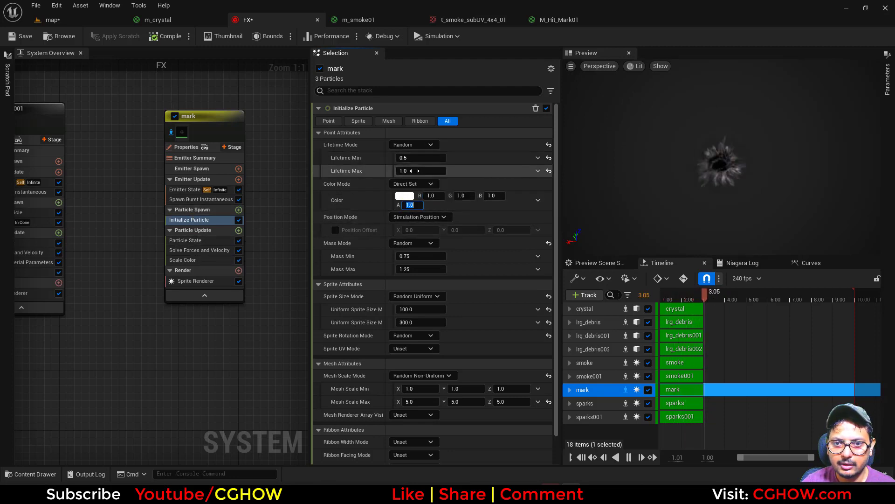
{"action": "left_click", "coordinate": [420, 158]}
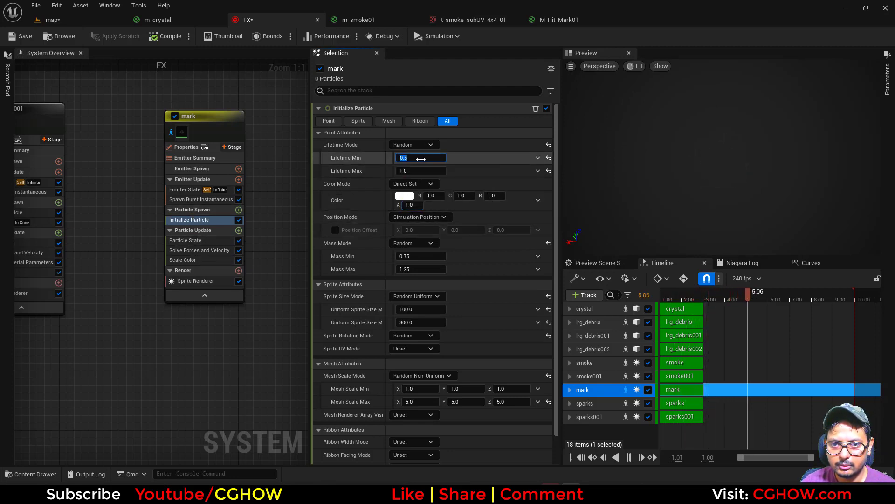
{"action": "type", "text": "2"}
{"action": "left_click", "coordinate": [413, 170]}
{"action": "type", "text": "2.2"}
{"action": "key", "text": "Return"}
- Set the mark Sprite Renderer's Alignment to Custom Alignment and its Facing Mode to Custom Facing Vector
{"action": "left_click", "coordinate": [198, 281]}
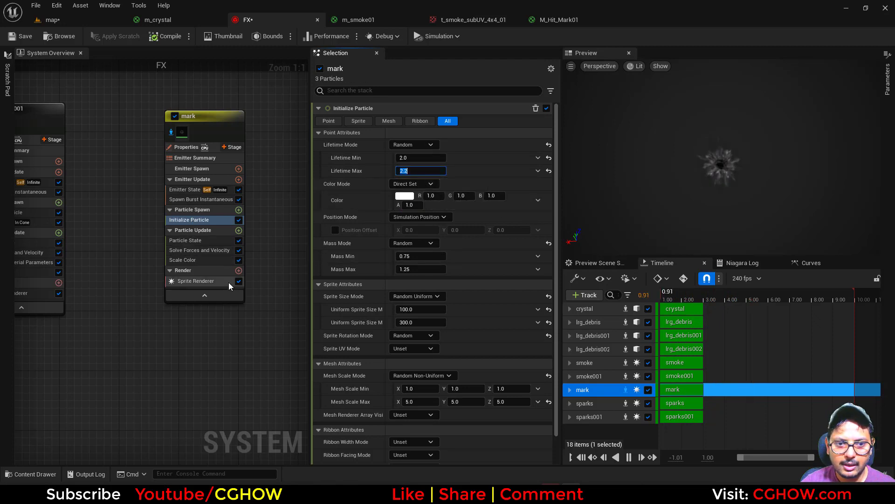
{"action": "left_click", "coordinate": [424, 184]}
{"action": "left_click", "coordinate": [420, 211]}
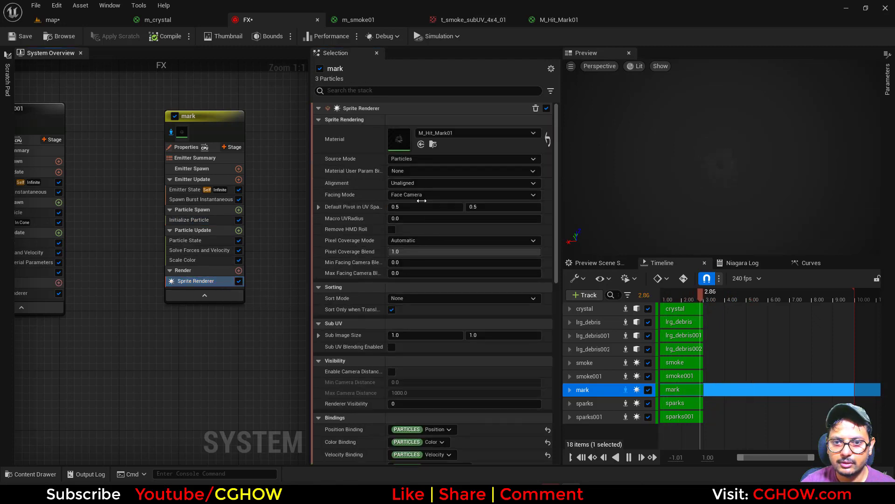
{"action": "left_click", "coordinate": [462, 194]}
{"action": "left_click", "coordinate": [411, 220]}
- Add an Align Sprite to Mesh Orientation module to mark's Particle Spawn and set its sprite facing vector to 0, 0, 1
{"action": "left_click", "coordinate": [238, 230]}
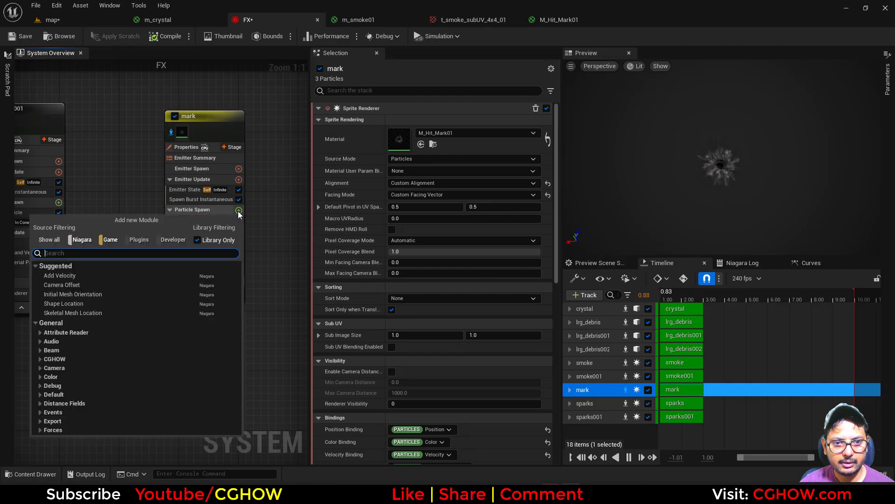
{"action": "type", "text": "alig"}
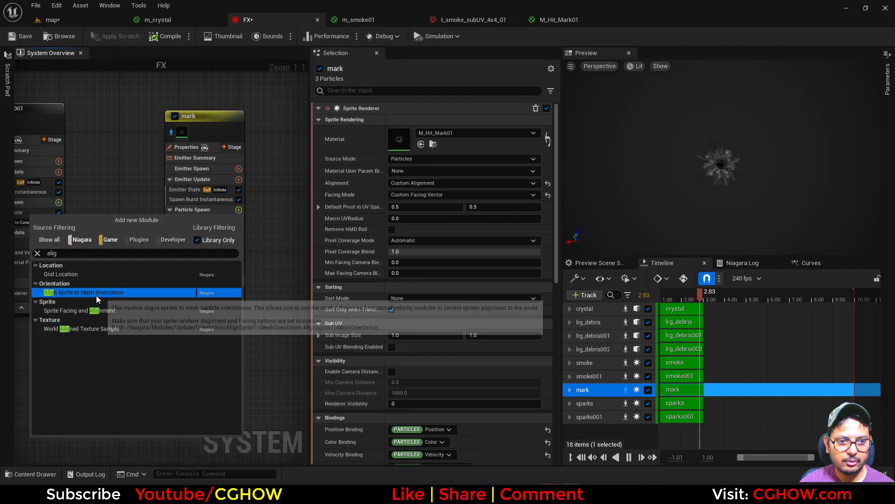
{"action": "left_click", "coordinate": [127, 293]}
{"action": "left_click", "coordinate": [405, 132]}
{"action": "type", "text": "0"}
{"action": "left_click", "coordinate": [499, 132]}
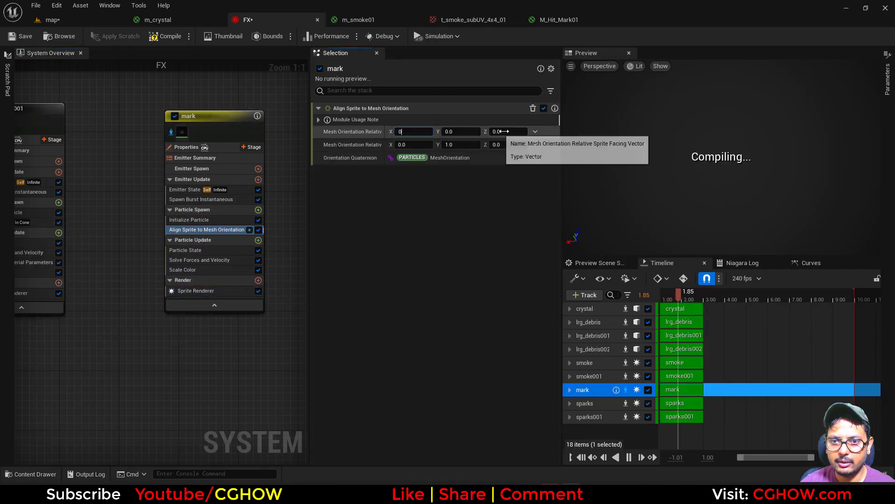
{"action": "type", "text": "1"}
{"action": "key", "text": "Return"}
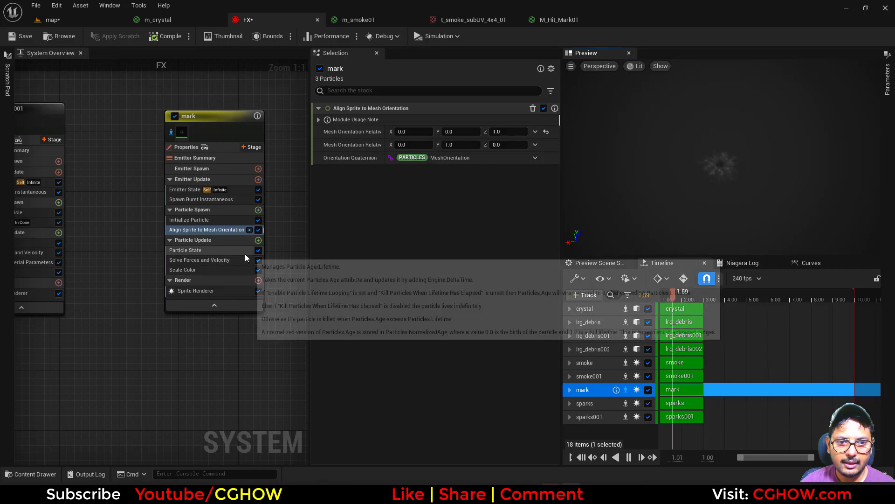
- Set mark's Uniform Sprite Size Min to 400 and Max to 600, and check the effect in the map level
{"action": "left_click", "coordinate": [216, 221]}
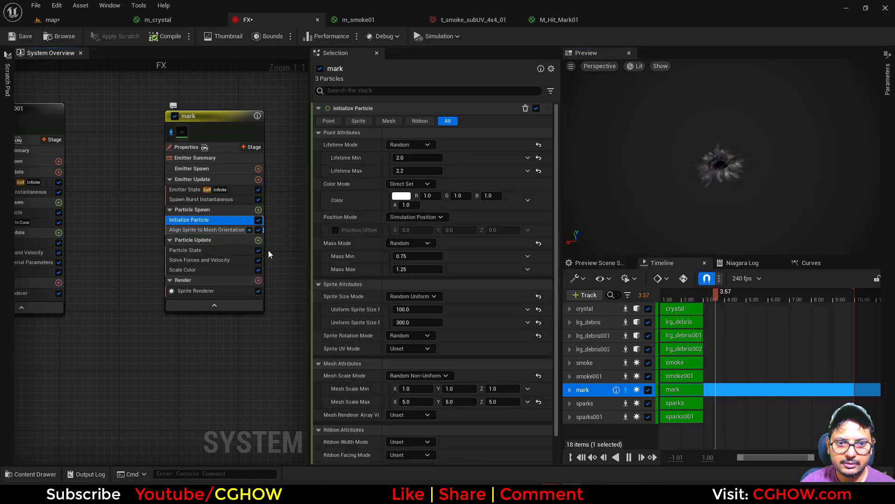
{"action": "type", "text": "500"}
{"action": "left_click", "coordinate": [417, 309]}
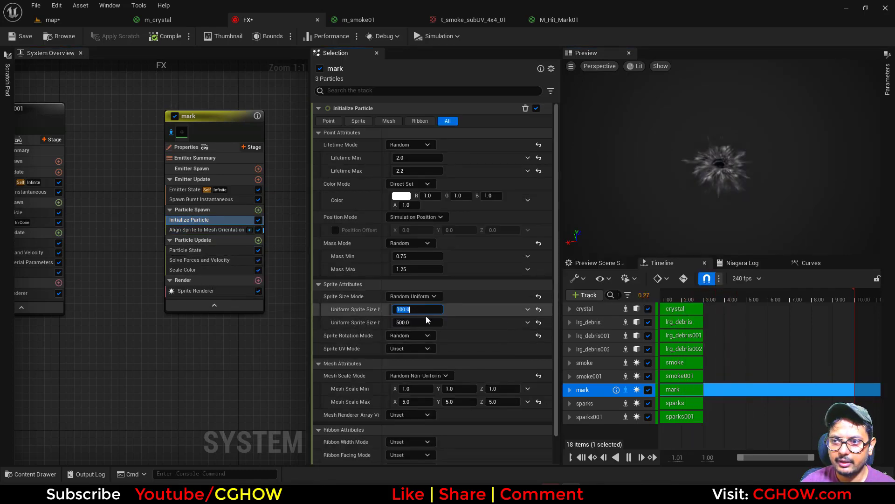
{"action": "type", "text": "40"}
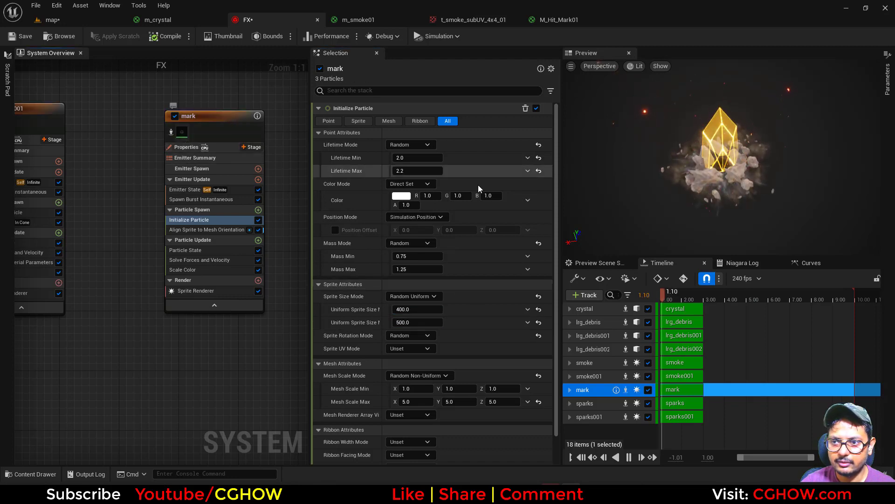
{"action": "left_click", "coordinate": [414, 323]}
{"action": "type", "text": "600"}
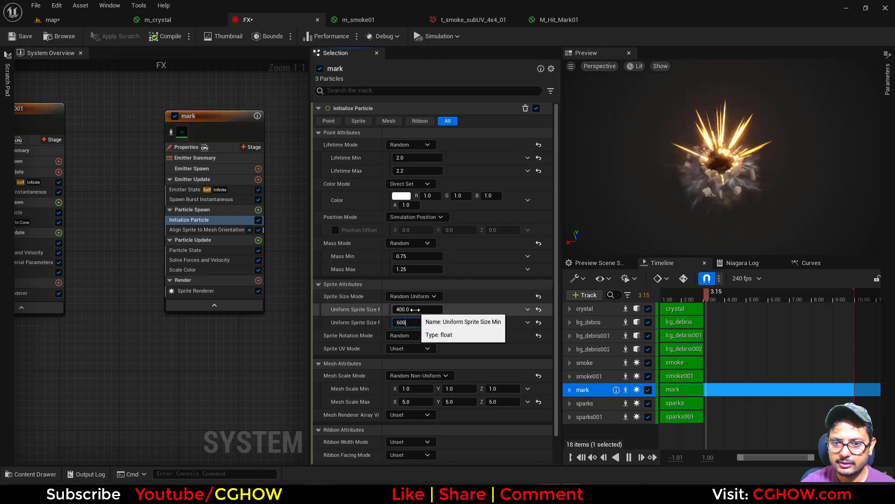
{"action": "key", "text": "Return"}
{"action": "left_click", "coordinate": [88, 24]}
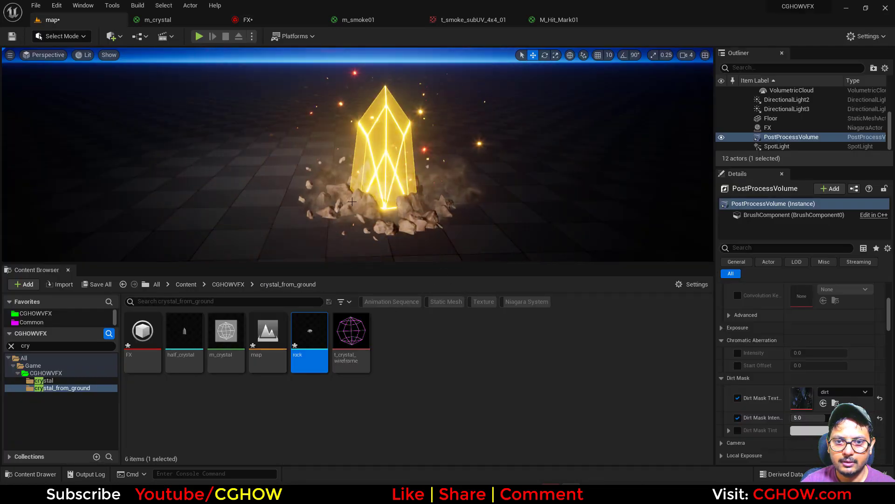
- Enable the mark emitter's Position Offset with Z at 2.0 and check the effect in the map level
{"action": "left_click", "coordinate": [237, 18]}
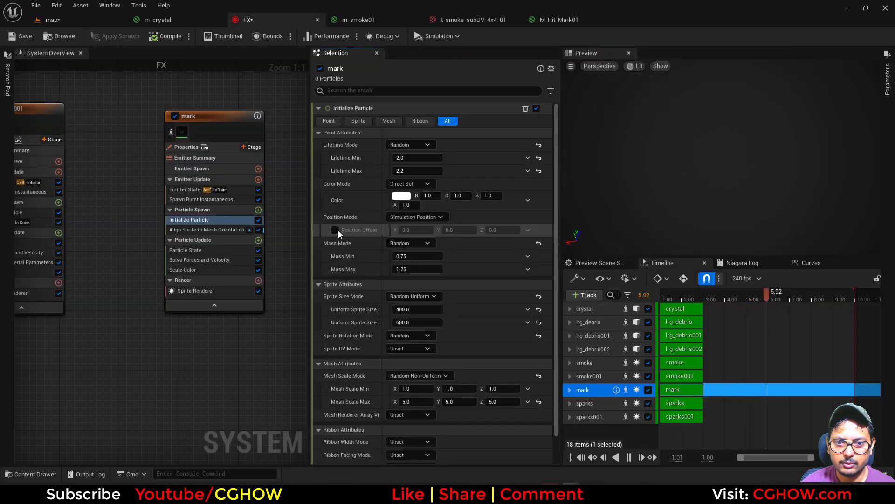
{"action": "left_click", "coordinate": [335, 230]}
{"action": "left_click", "coordinate": [60, 19]}
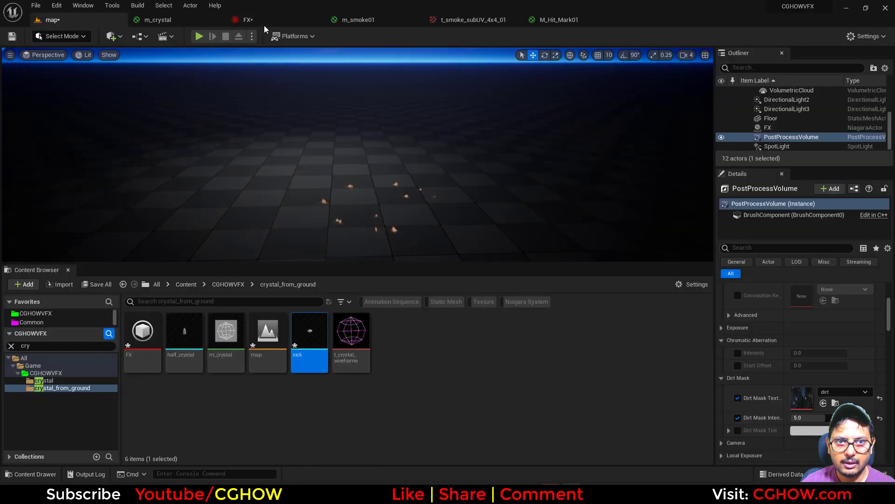
- Switch mark's Color Mode to Random Hue/Saturation/Value, with Hue Shift Range 0 to 0 and an enabled Value Range of 0.5 to 1.0
{"action": "left_click", "coordinate": [262, 21]}
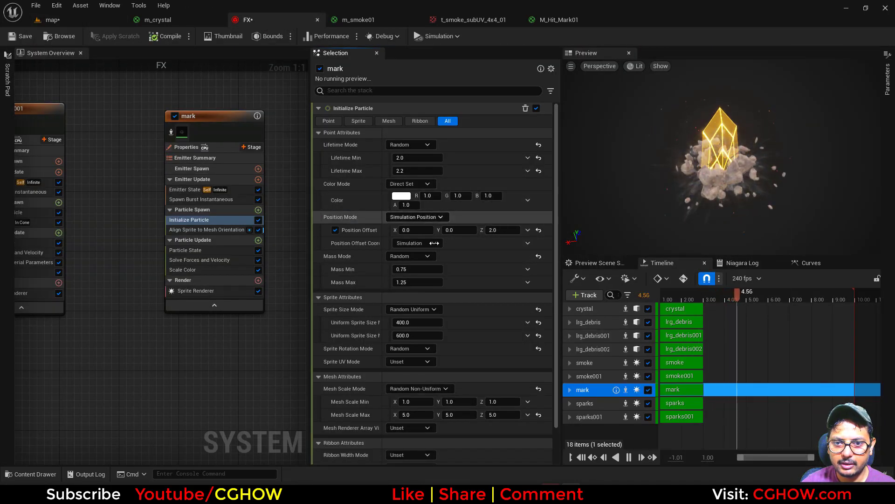
{"action": "left_click", "coordinate": [419, 185]}
{"action": "left_click", "coordinate": [430, 227]}
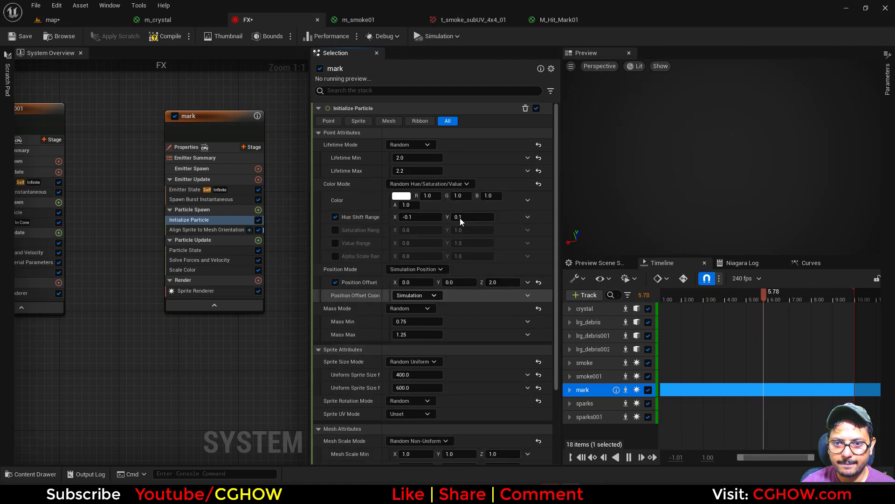
{"action": "left_click", "coordinate": [435, 217]}
{"action": "type", "text": "0"}
{"action": "left_click", "coordinate": [336, 243]}
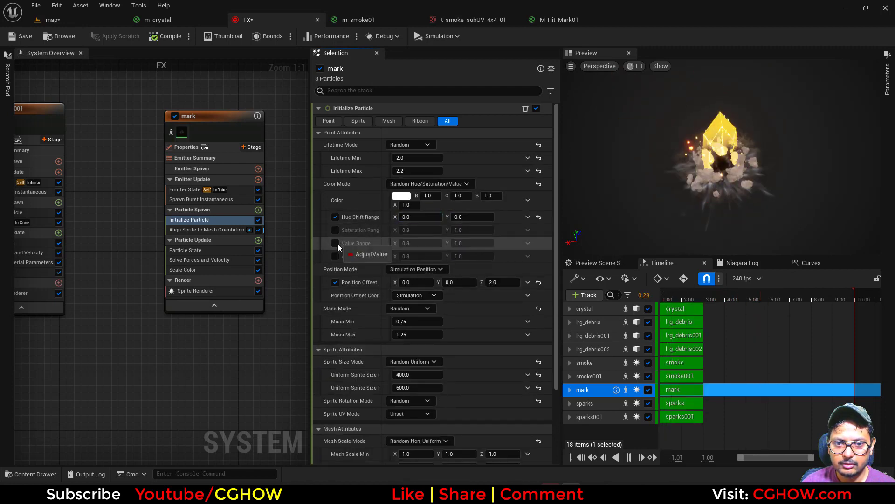
{"action": "left_click", "coordinate": [421, 243]}
{"action": "type", "text": "0.5"}
{"action": "key", "text": "Return"}
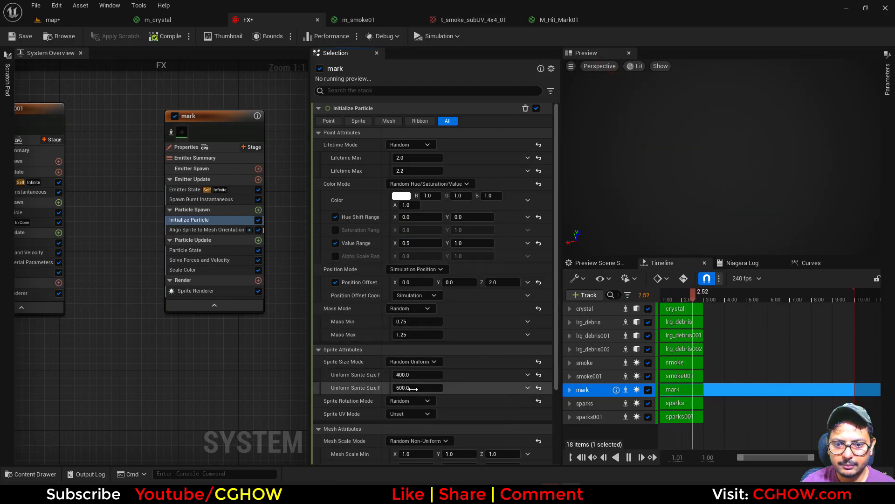
- Set mark's Uniform Sprite Size Max to 800 and Min to 500, and check the effect in an enlarged map viewport
{"action": "type", "text": "800"}
{"action": "left_click", "coordinate": [413, 376]}
{"action": "type", "text": "500"}
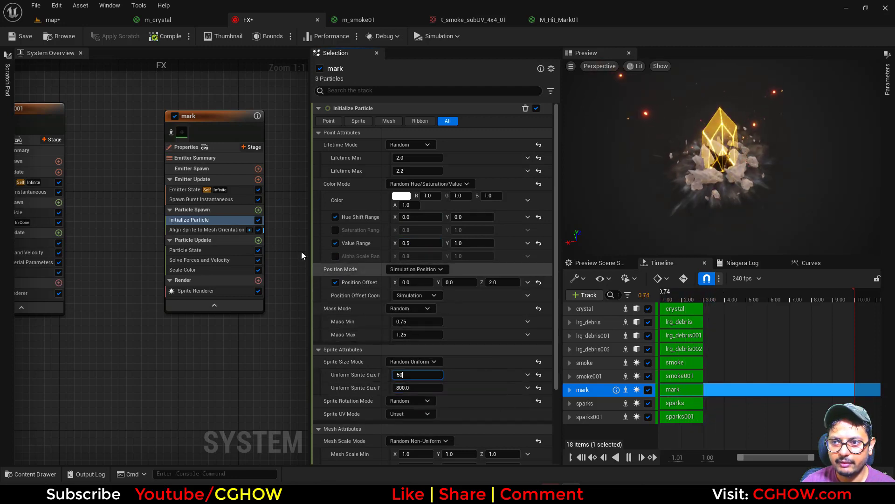
{"action": "key", "text": "Return"}
{"action": "left_click", "coordinate": [52, 20]}
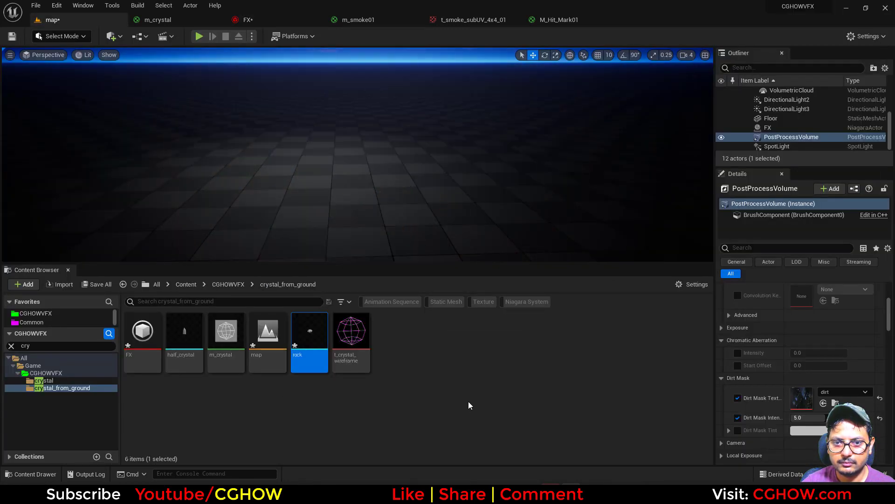
{"action": "left_click_drag", "start_coordinate": [482, 263], "coordinate": [481, 370]}
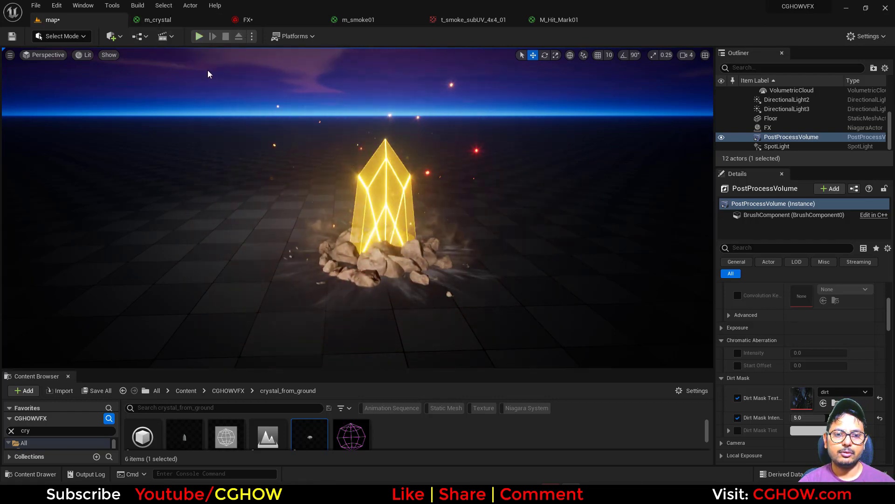
- Close the m_crystal, m_smoke01, t_smoke_subUV_4x4_01 and M_Hit_Mark01 asset editors
{"action": "left_click", "coordinate": [202, 22]}
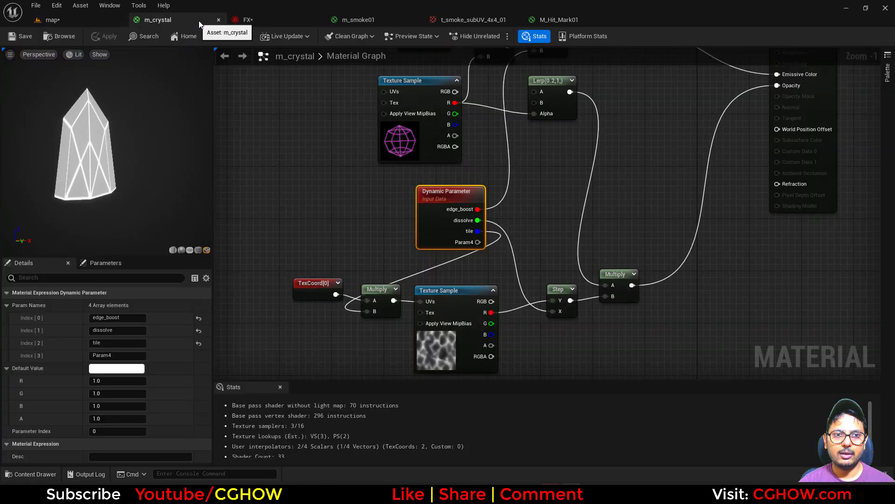
{"action": "left_click", "coordinate": [218, 20]}
{"action": "middle_click", "coordinate": [275, 20]}
{"action": "middle_click", "coordinate": [275, 21]}
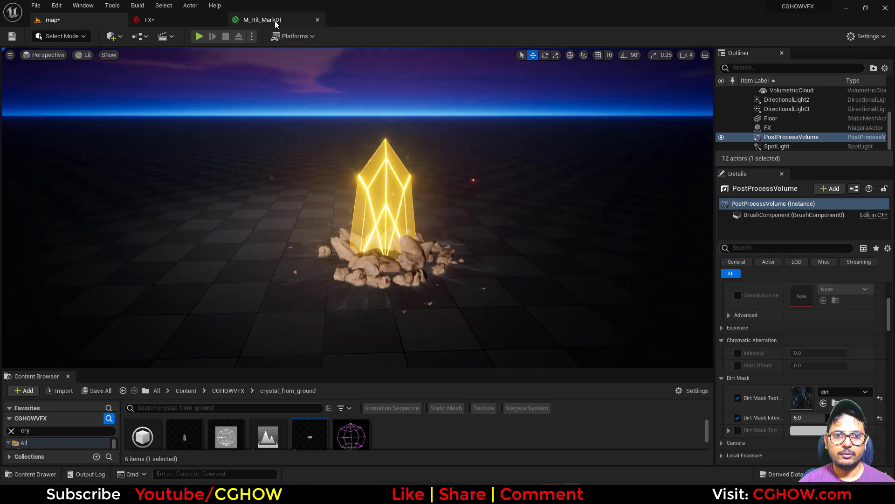
{"action": "middle_click", "coordinate": [275, 21]}
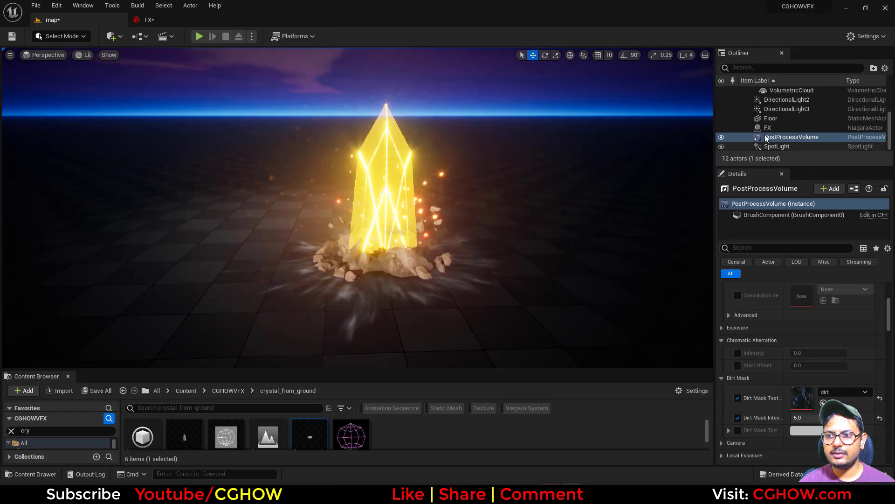
- Delete the FX Niagara actor from the map level and open the Level Blueprint
{"action": "left_click", "coordinate": [759, 129]}
{"action": "key", "text": "Delete"}
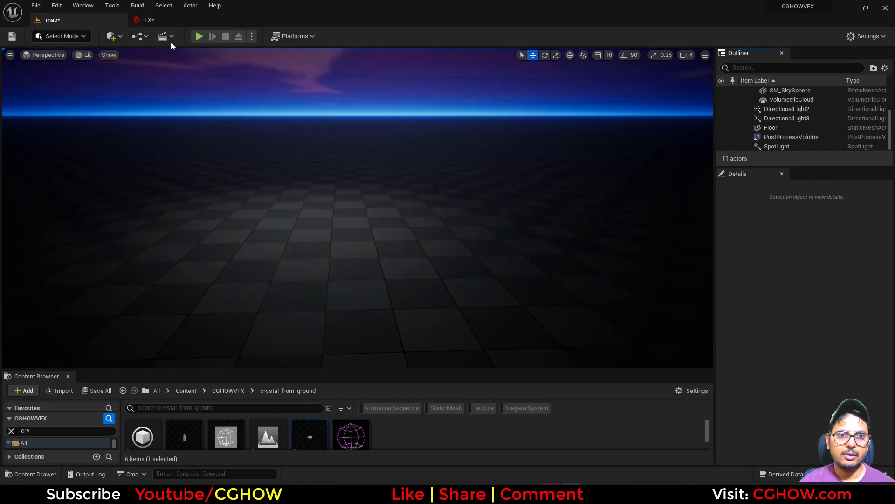
{"action": "left_click", "coordinate": [138, 37]}
{"action": "left_click", "coordinate": [189, 103]}
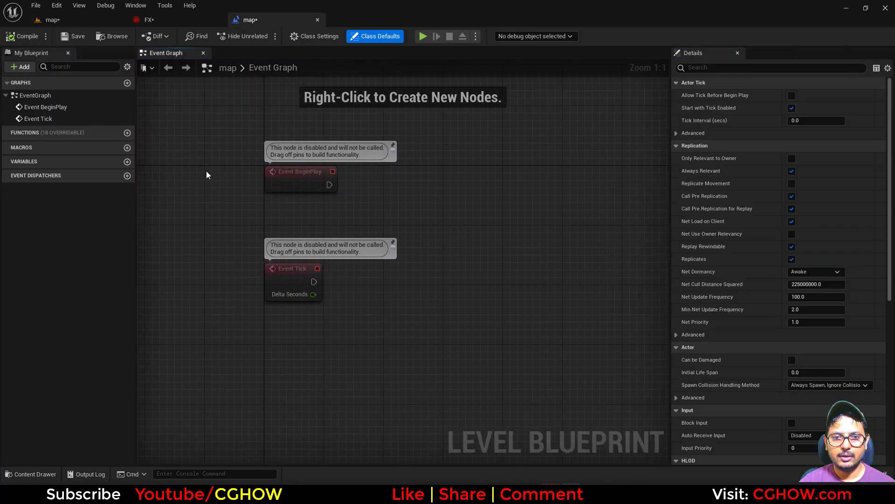
- Save all modified content, including the FX, map and rock assets
{"action": "left_click", "coordinate": [86, 20]}
{"action": "left_click", "coordinate": [97, 391]}
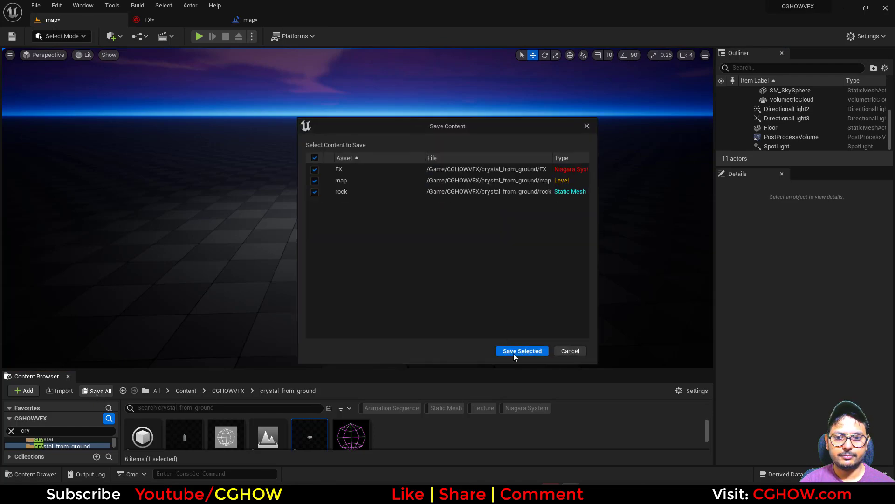
{"action": "left_click", "coordinate": [522, 351]}
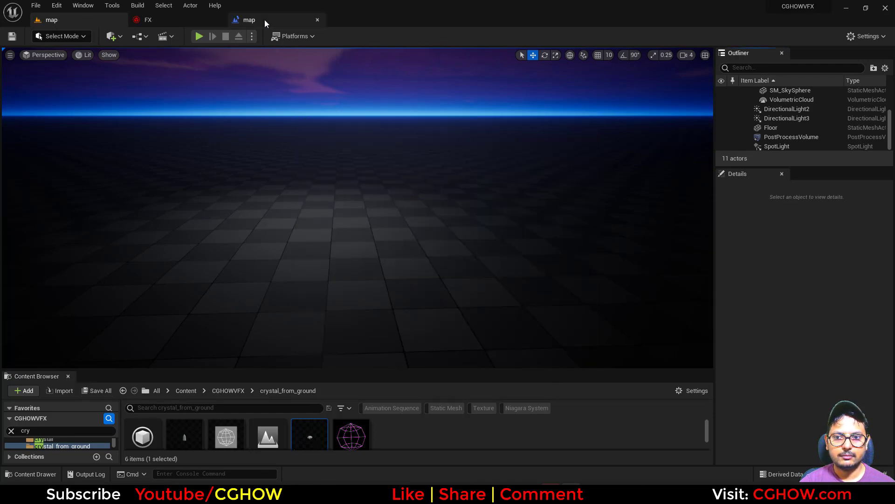
- Add a Spawn System at Location node to the Level Blueprint's event graph with FX as its System Template
{"action": "left_click", "coordinate": [265, 19]}
{"action": "right_click", "coordinate": [367, 185]}
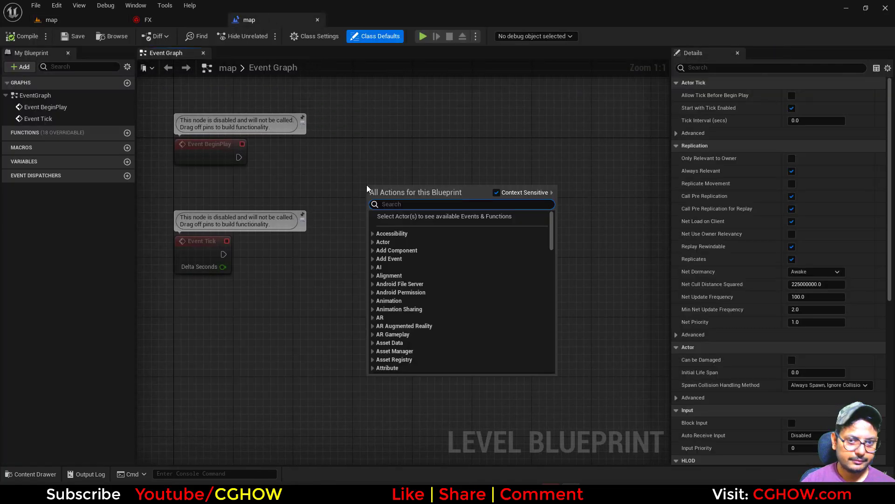
{"action": "type", "text": "spawn sy"}
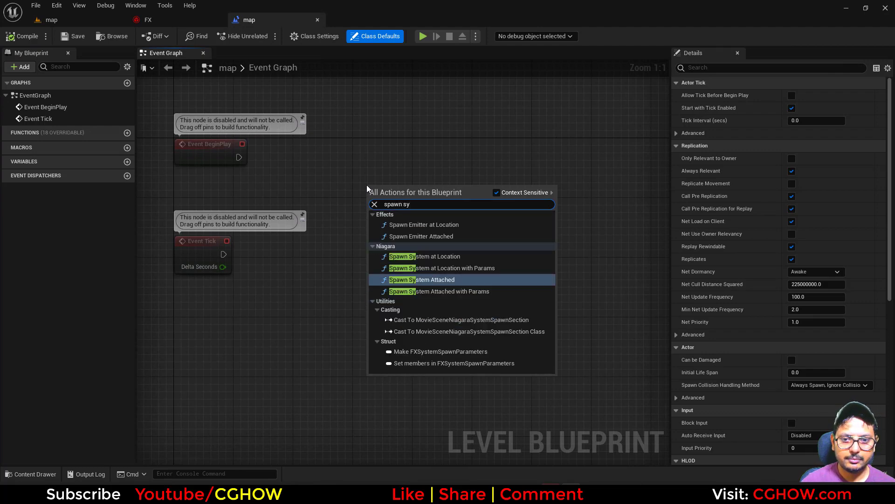
{"action": "left_click", "coordinate": [468, 255]}
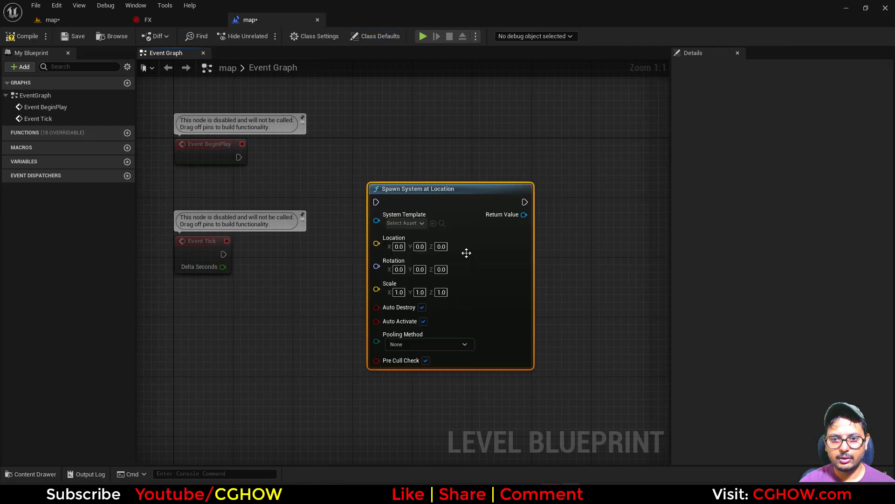
{"action": "left_click", "coordinate": [107, 25]}
{"action": "left_click", "coordinate": [276, 26]}
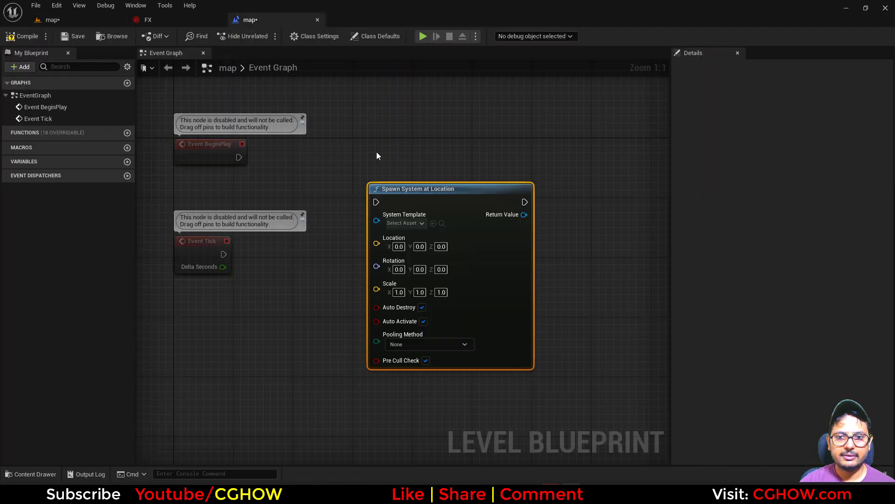
{"action": "left_click_drag", "start_coordinate": [457, 206], "coordinate": [524, 192]}
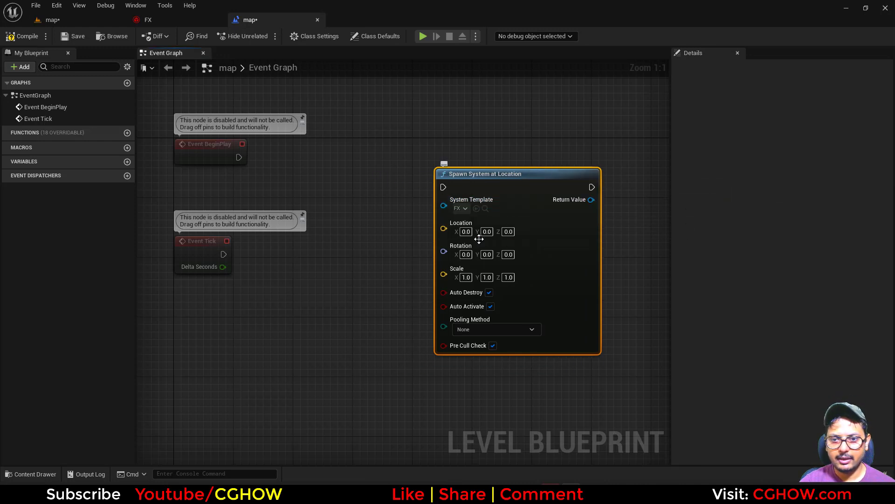
{"action": "right_click", "coordinate": [350, 255]}
{"action": "type", "text": "ra"}
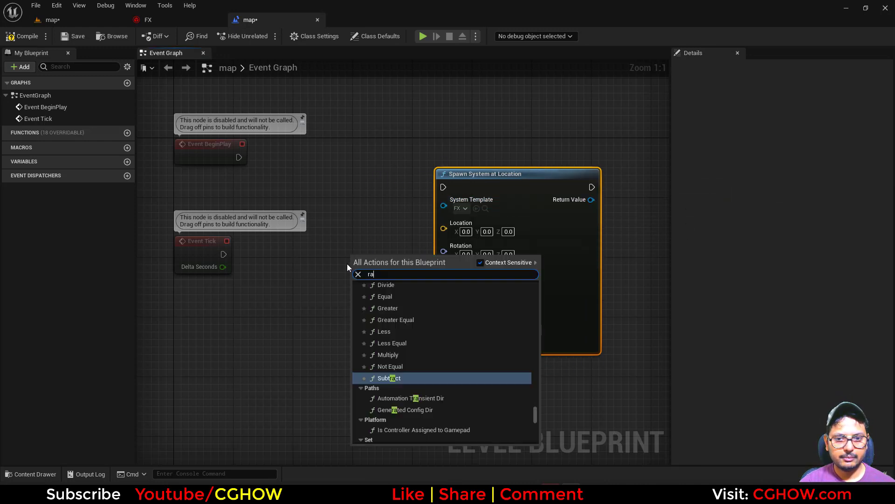
{"action": "type", "text": "n"}
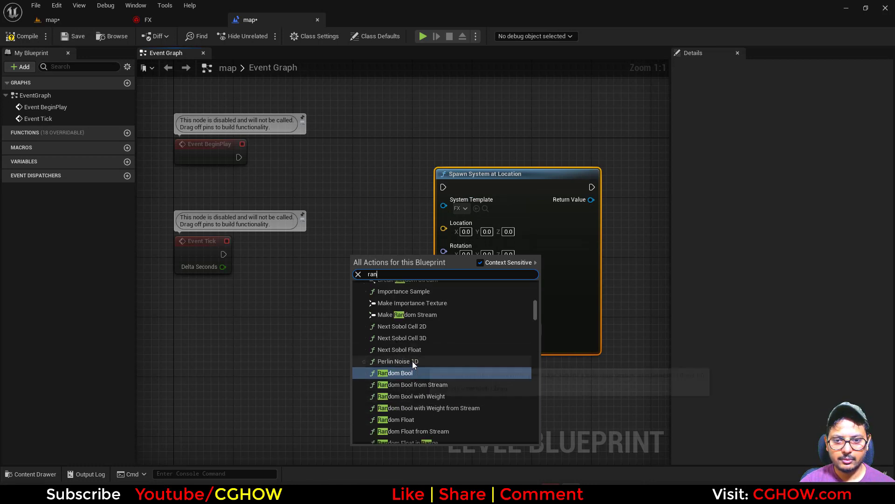
{"action": "left_click", "coordinate": [396, 419]}
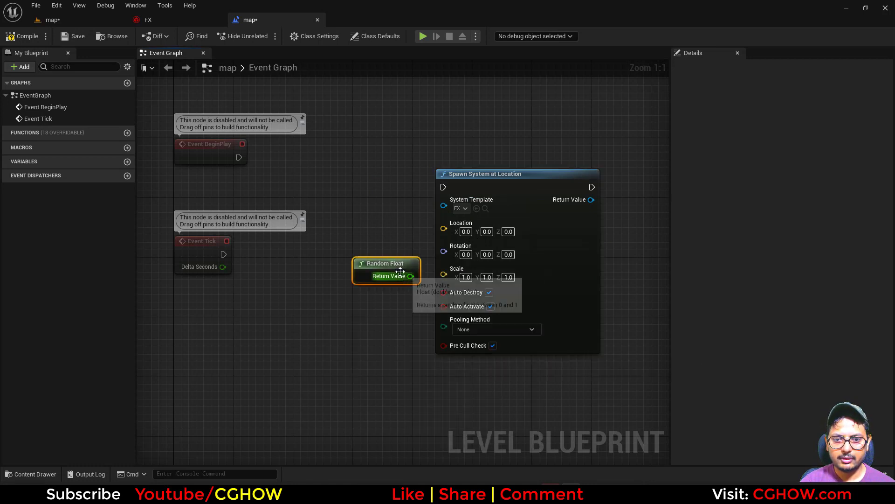
{"action": "key", "text": "Delete"}
- Add a Random Float in Range node to the event graph beside the Spawn System at Location node
{"action": "right_click", "coordinate": [315, 250]}
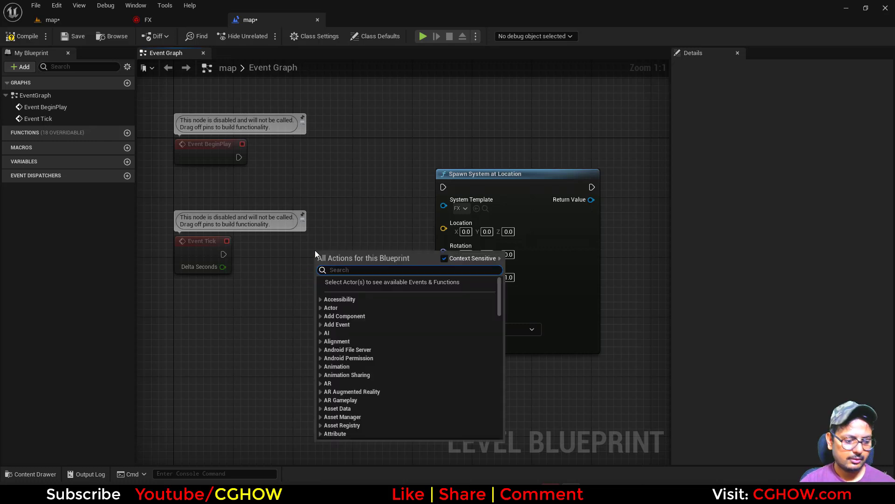
{"action": "type", "text": "randm fl"}
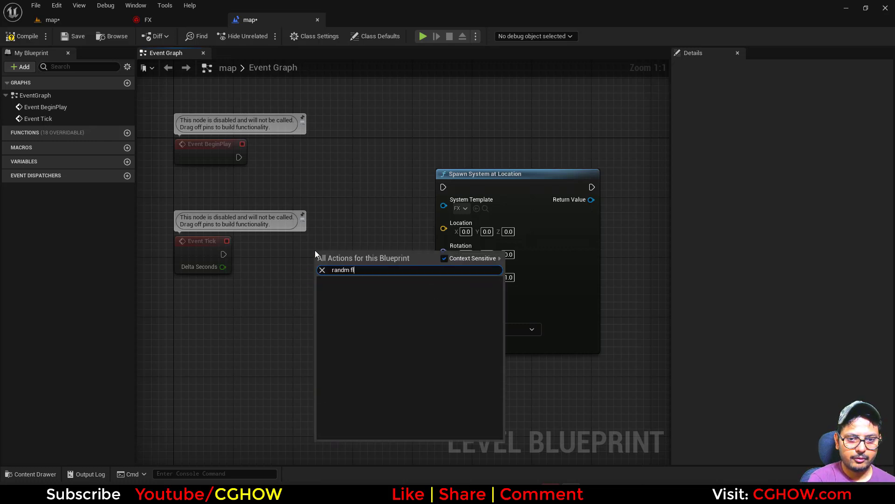
{"action": "key", "text": "BackSpace"}
{"action": "key", "text": "BackSpace"}
{"action": "key", "text": "BackSpace"}
{"action": "type", "text": "ndom flo"}
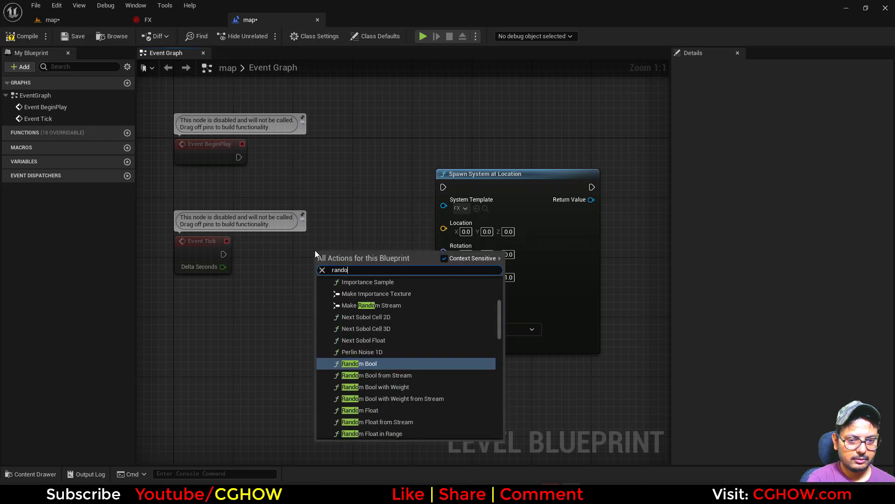
{"action": "key", "text": "Down"}
{"action": "key", "text": "Down"}
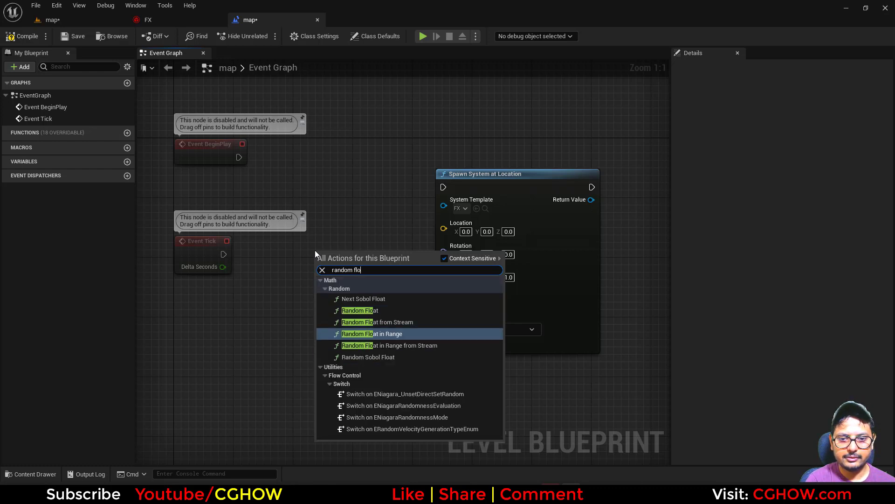
{"action": "key", "text": "Return"}
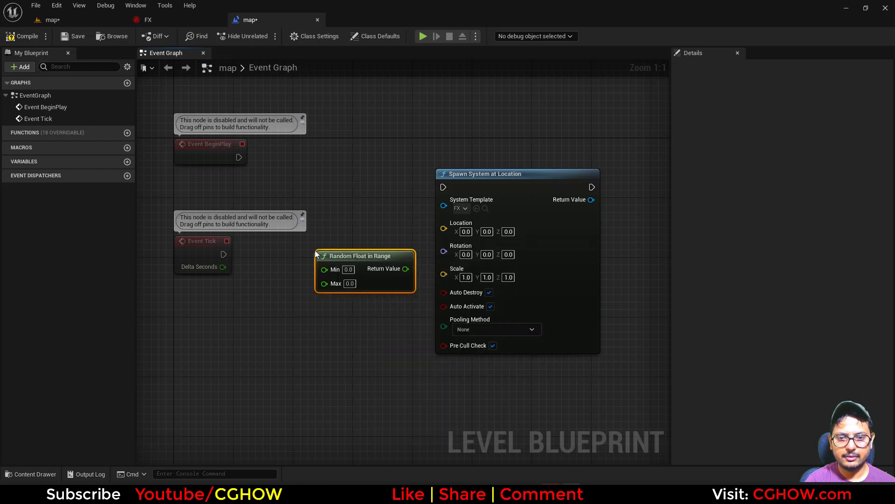
- Split the spawn node's Location into X, Y and Z, and connect the Random Float in Range result to Location X
{"action": "right_click", "coordinate": [443, 228]}
{"action": "left_click", "coordinate": [487, 261]}
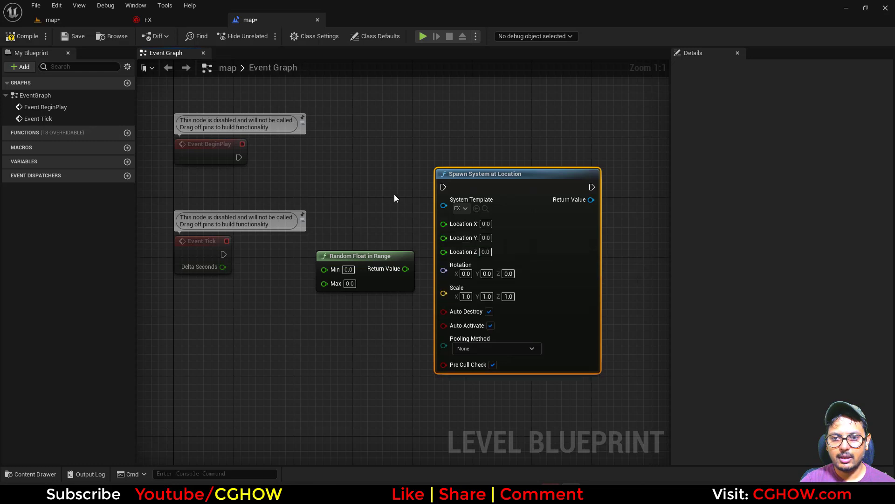
{"action": "left_click_drag", "start_coordinate": [369, 257], "coordinate": [287, 258]}
{"action": "left_click_drag", "start_coordinate": [406, 269], "coordinate": [459, 226]}
{"action": "left_click_drag", "start_coordinate": [280, 256], "coordinate": [339, 219]}
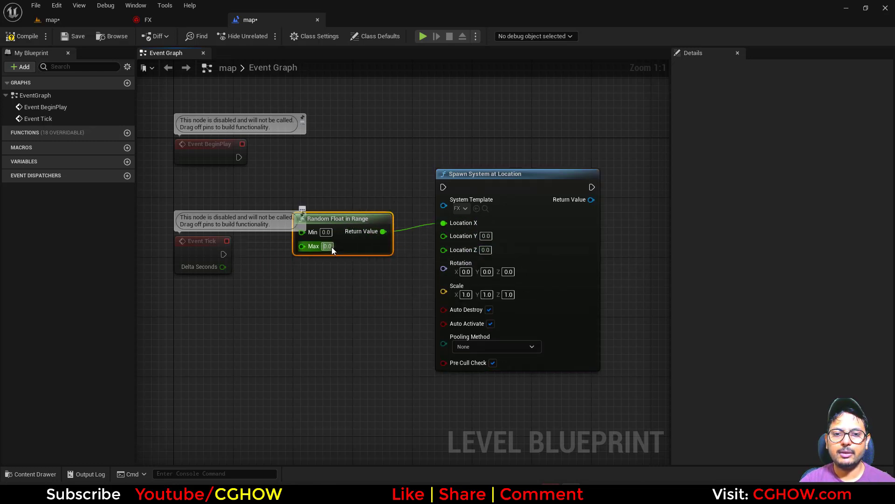
- Set the Random Float in Range node's Max to 500 and Min to -500
{"action": "left_click", "coordinate": [328, 247]}
{"action": "type", "text": "500"}
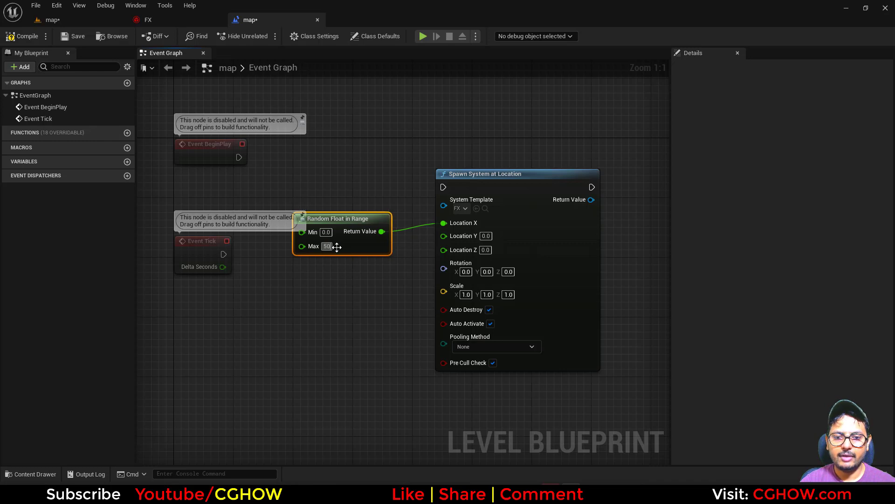
{"action": "key", "text": "Return"}
{"action": "left_click", "coordinate": [326, 232]}
{"action": "type", "text": "-500"}
{"action": "key", "text": "Return"}
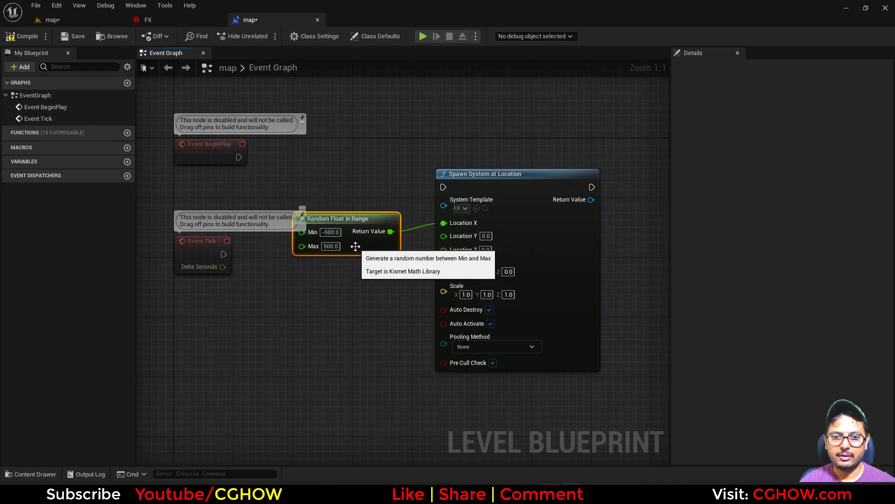
- Duplicate the Random Float in Range node, connect the copy to Location Y, and delete the disabled Event BeginPlay and Event Tick nodes
{"action": "key", "text": "ctrl+d"}
{"action": "left_click_drag", "start_coordinate": [420, 291], "coordinate": [448, 236]}
{"action": "right_click_drag", "start_coordinate": [324, 212], "coordinate": [444, 277]}
{"action": "left_click_drag", "start_coordinate": [295, 141], "coordinate": [310, 310]}
{"action": "key", "text": "Delete"}
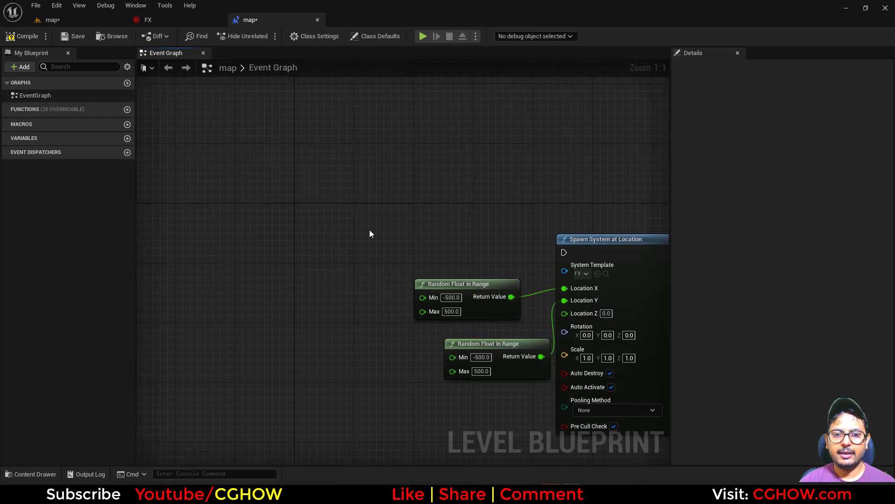
- Add a custom event named fx and connect its execution output to the Spawn System at Location node
{"action": "right_click_drag", "start_coordinate": [369, 229], "coordinate": [338, 235]}
{"action": "right_click", "coordinate": [242, 130]}
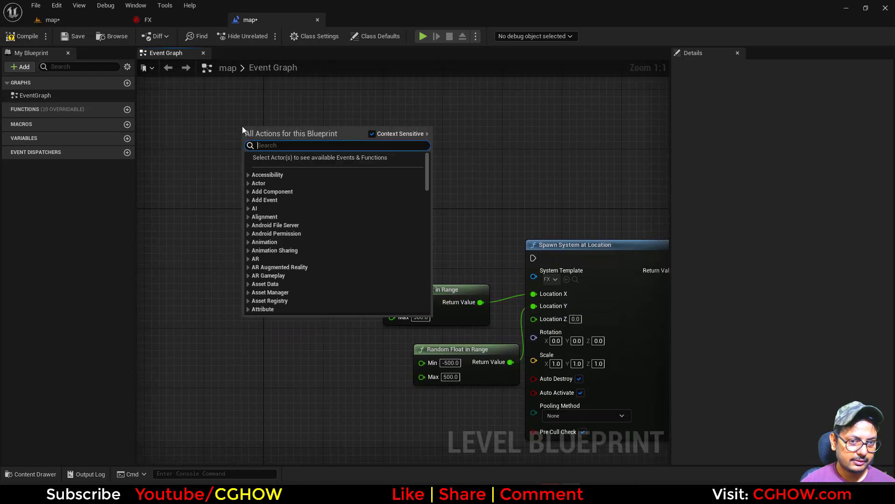
{"action": "type", "text": "cus"}
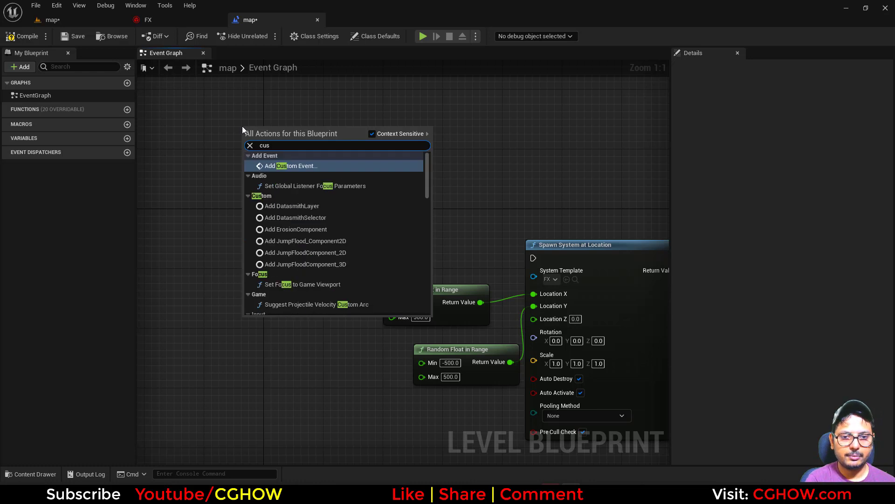
{"action": "key", "text": "Return"}
{"action": "type", "text": "fx"}
{"action": "key", "text": "Return"}
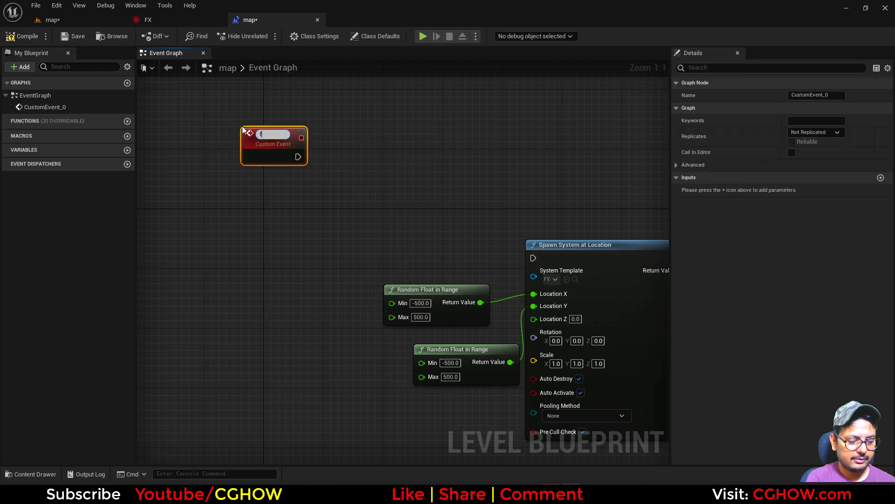
{"action": "left_click_drag", "start_coordinate": [306, 150], "coordinate": [535, 258]}
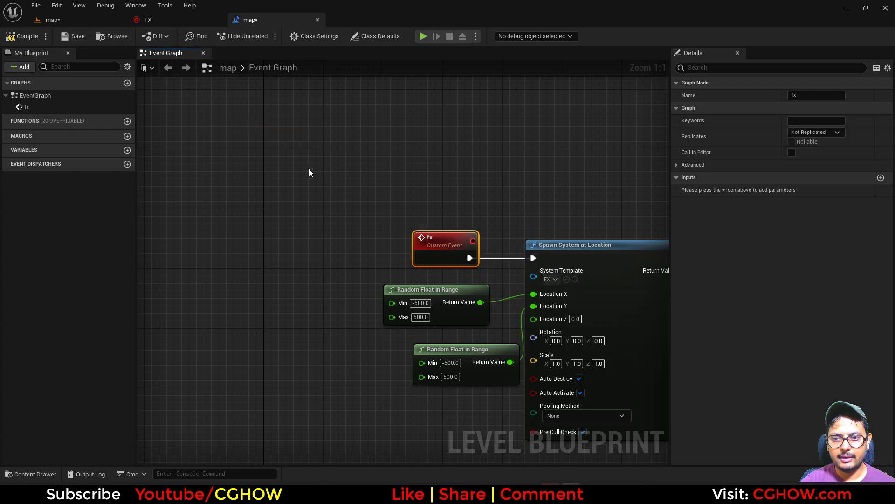
- Add a Set Timer by Function Name node above the fx event in the event graph
{"action": "right_click_drag", "start_coordinate": [266, 122], "coordinate": [285, 151]}
{"action": "right_click", "coordinate": [285, 152]}
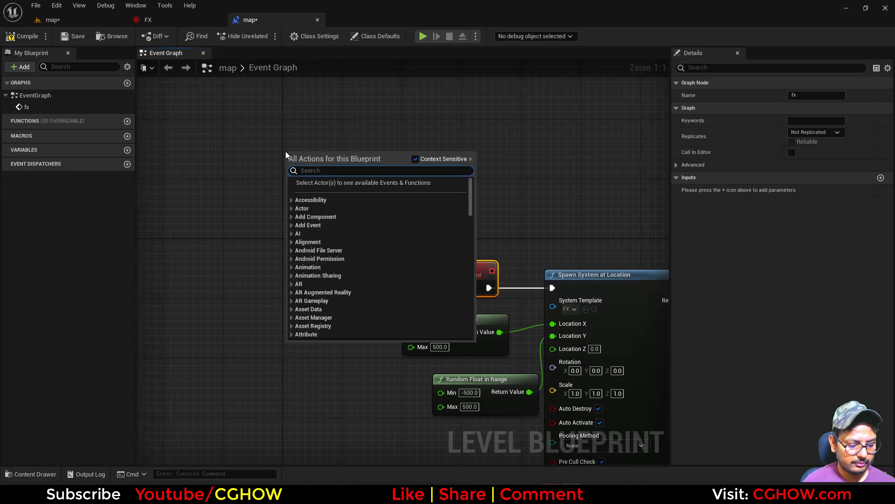
{"action": "type", "text": "functio"}
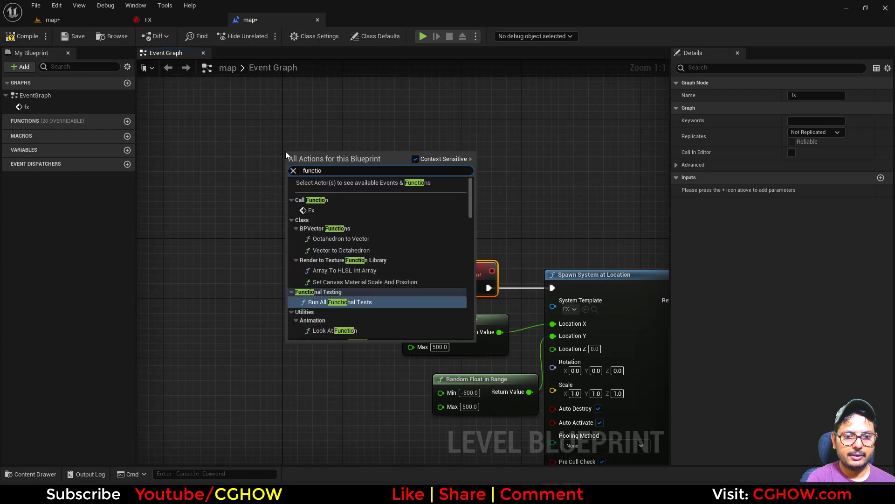
{"action": "type", "text": "n by tim"}
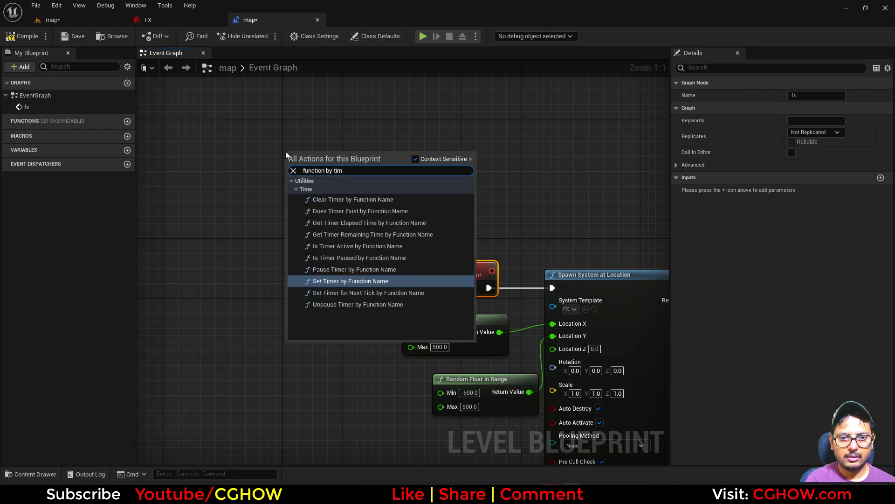
{"action": "key", "text": "Return"}
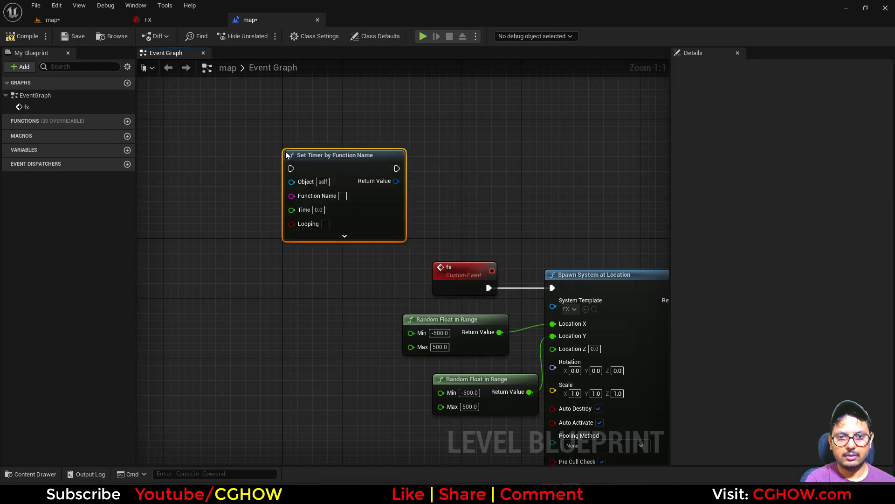
- Add an Event BeginPlay node and connect it to the Set Timer by Function Name node
{"action": "right_click_drag", "start_coordinate": [267, 311], "coordinate": [343, 316]}
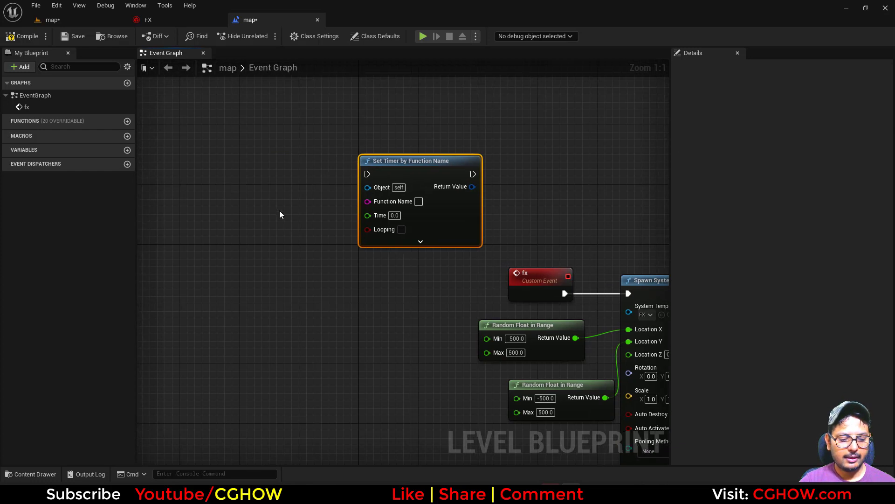
{"action": "key", "text": "p"}
{"action": "left_click", "coordinate": [261, 162]}
{"action": "left_click_drag", "start_coordinate": [327, 178], "coordinate": [368, 174]}
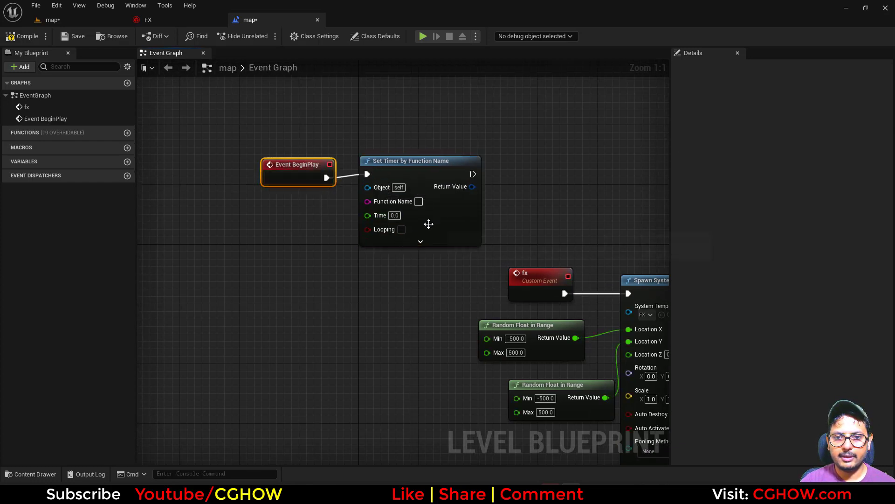
- Make the Set Timer by Function Name node loop every 1.0 second and call the fx function
{"action": "left_click", "coordinate": [401, 229]}
{"action": "left_click", "coordinate": [394, 216]}
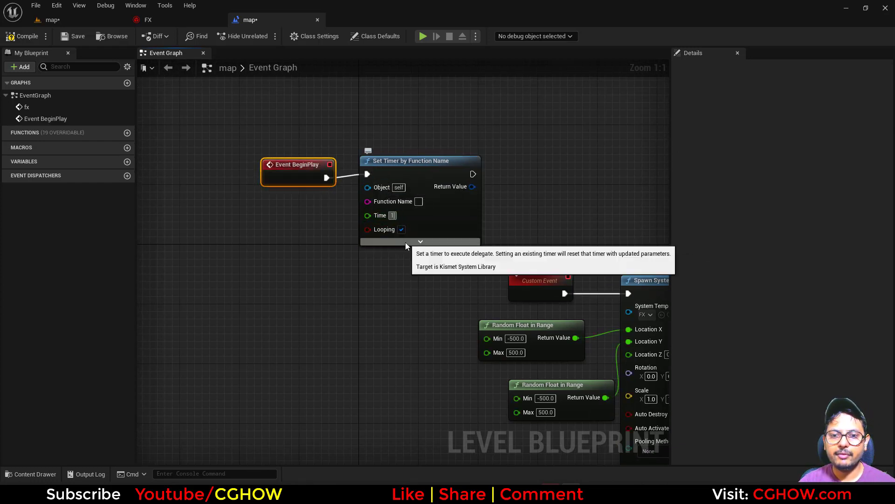
{"action": "type", "text": "1"}
{"action": "key", "text": "Return"}
{"action": "right_click_drag", "start_coordinate": [488, 223], "coordinate": [404, 209]}
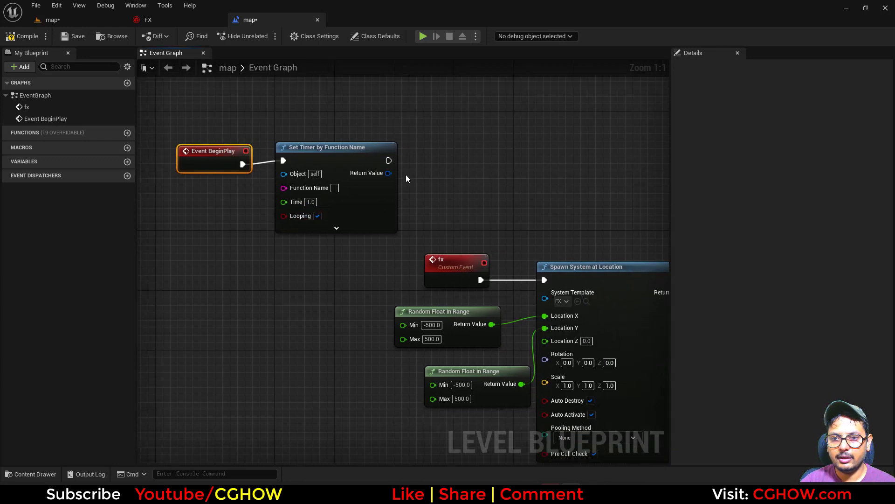
{"action": "type", "text": "fx"}
{"action": "key", "text": "Return"}
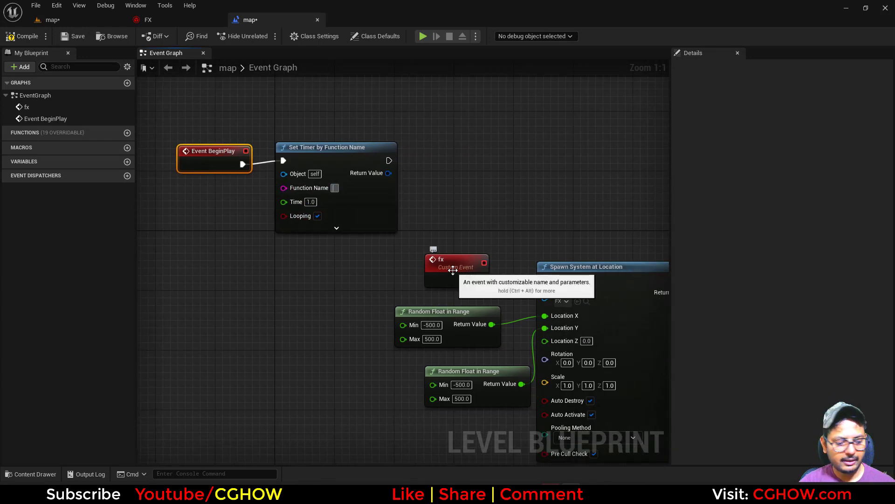
- Move the lower Random Float in Range node away from the Spawn System at Location node and compile the Level Blueprint
{"action": "right_click_drag", "start_coordinate": [332, 265], "coordinate": [284, 201]}
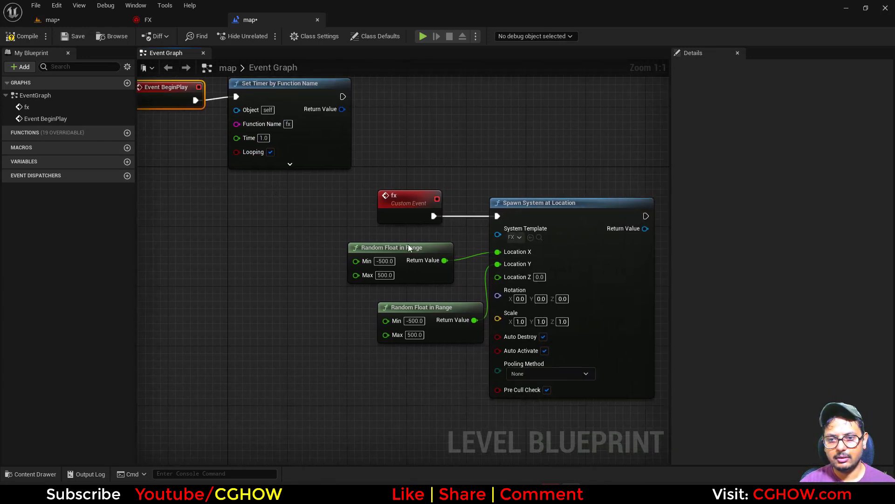
{"action": "left_click_drag", "start_coordinate": [443, 329], "coordinate": [406, 334]}
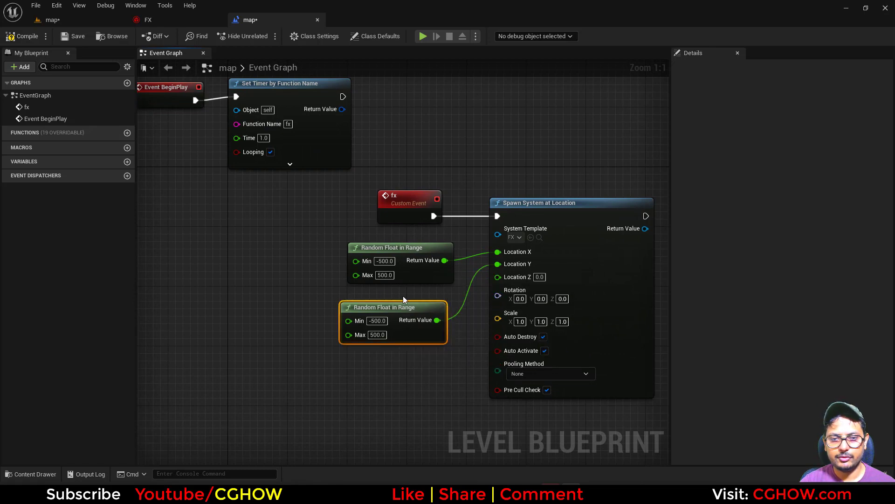
{"action": "left_click", "coordinate": [41, 37]}
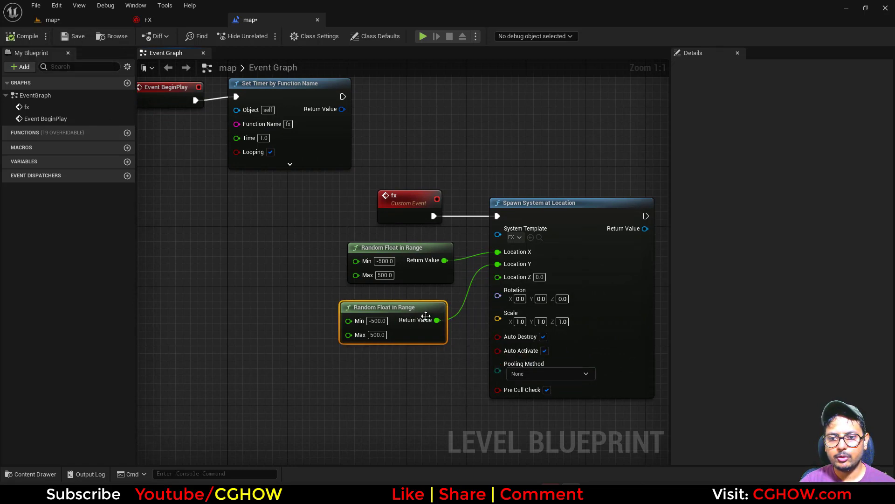
- Split the Rotation pin of the Spawn System at Location node into separate roll, pitch and yaw inputs
{"action": "right_click_drag", "start_coordinate": [425, 315], "coordinate": [438, 255]}
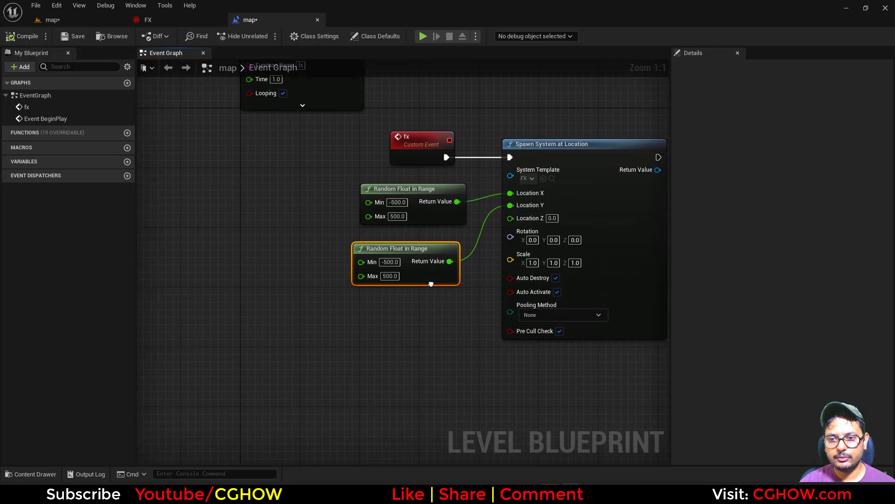
{"action": "right_click", "coordinate": [511, 235]}
{"action": "left_click", "coordinate": [536, 272]}
- Duplicate the lower Random Float in Range node and connect the copy's return value to Rotation Z (Yaw)
{"action": "left_click", "coordinate": [426, 274]}
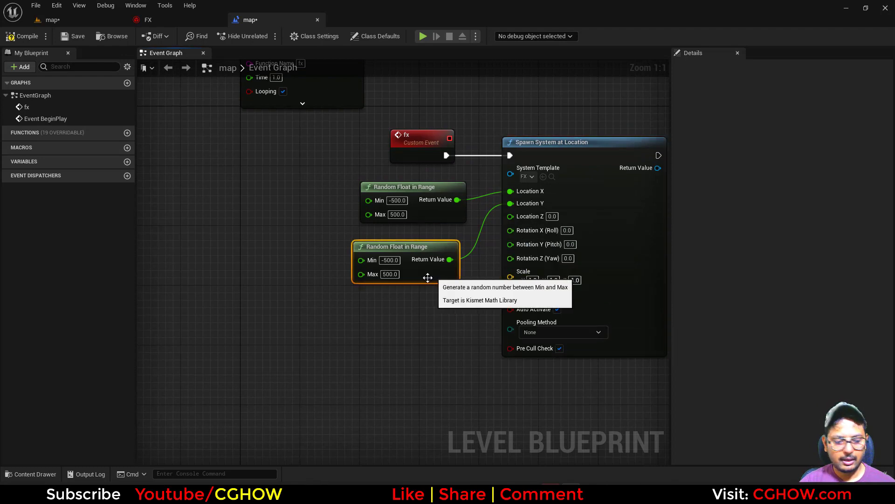
{"action": "key", "text": "ctrl+c"}
{"action": "left_click", "coordinate": [377, 306]}
{"action": "key", "text": "ctrl+v"}
{"action": "left_click_drag", "start_coordinate": [494, 334], "coordinate": [511, 258]}
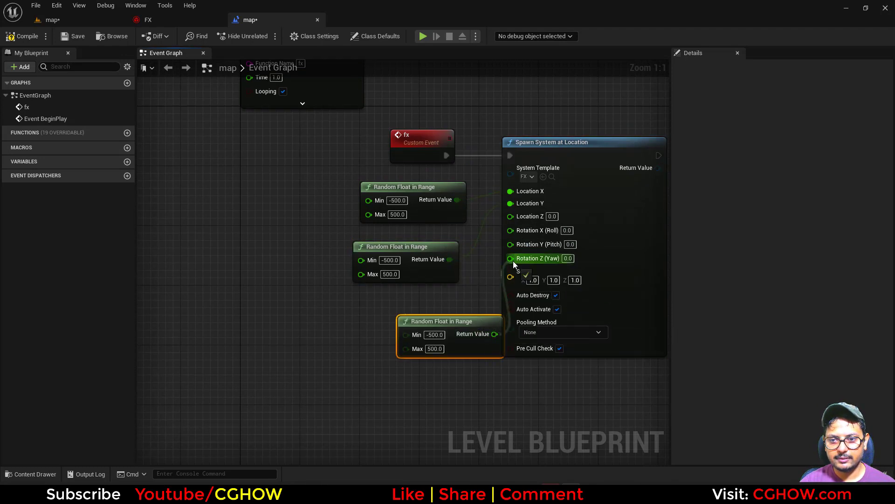
- Line up the new Random Float in Range node below the others and set its range from -360 to 360
{"action": "left_click_drag", "start_coordinate": [467, 344], "coordinate": [406, 345]}
{"action": "left_click", "coordinate": [375, 348]}
{"action": "type", "text": "360"}
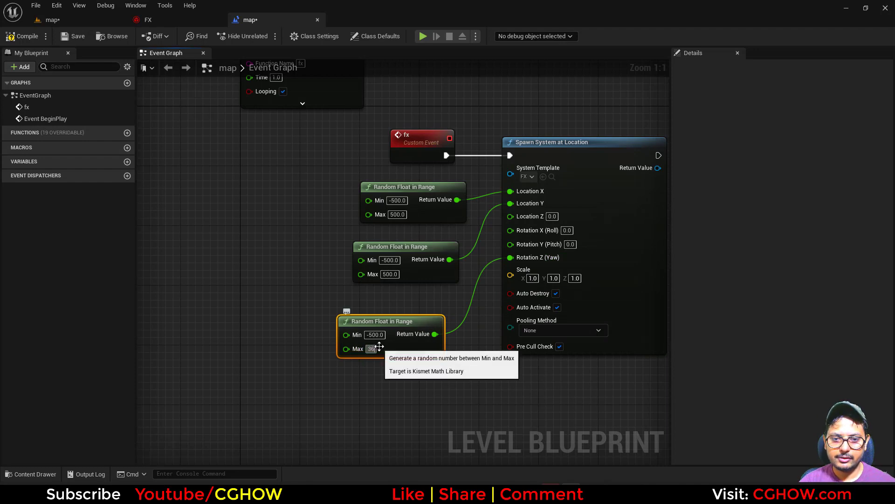
{"action": "left_click", "coordinate": [371, 335]}
{"action": "type", "text": "-360"}
{"action": "key", "text": "Return"}
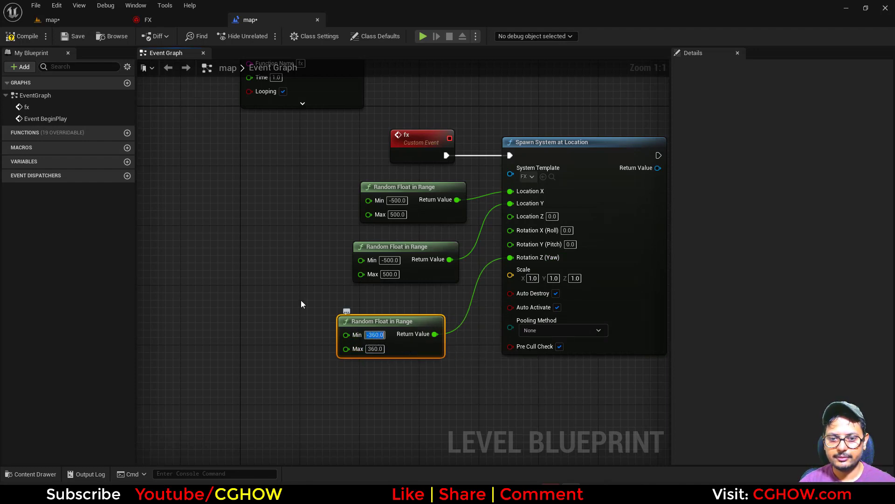
- Play the map level to check how the crystal effect spawns with random positions and rotations
{"action": "left_click", "coordinate": [51, 20]}
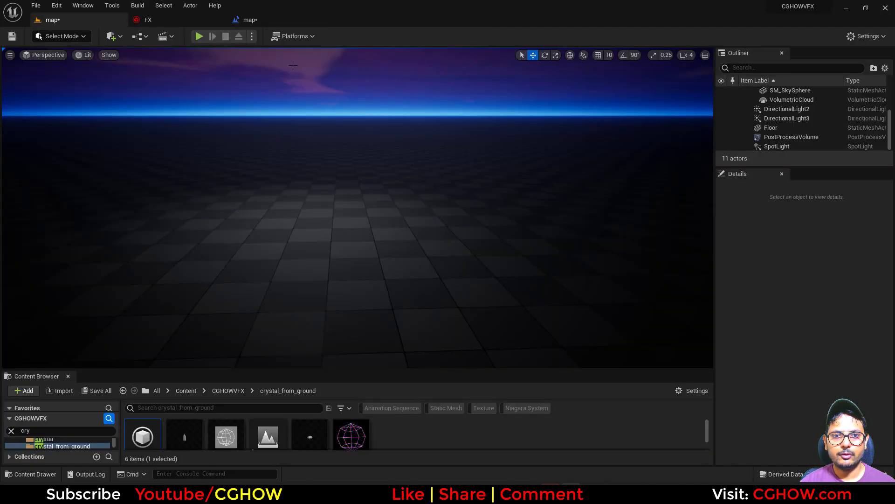
{"action": "left_click", "coordinate": [205, 37]}
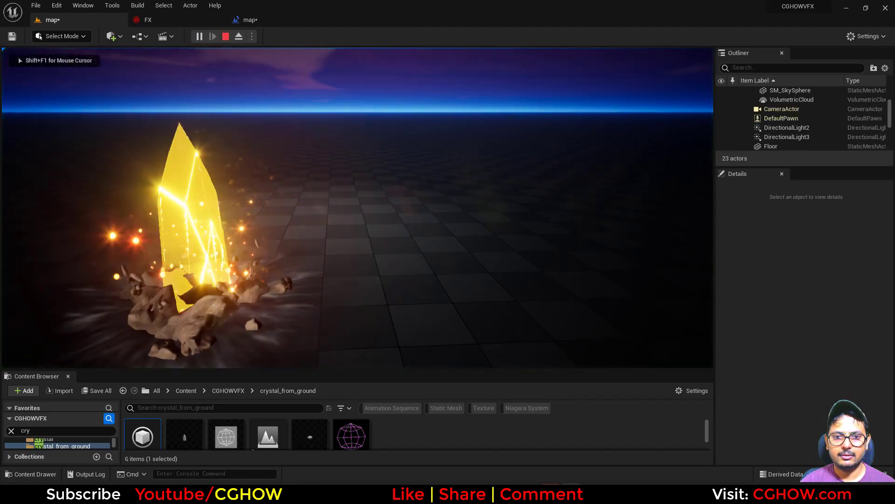